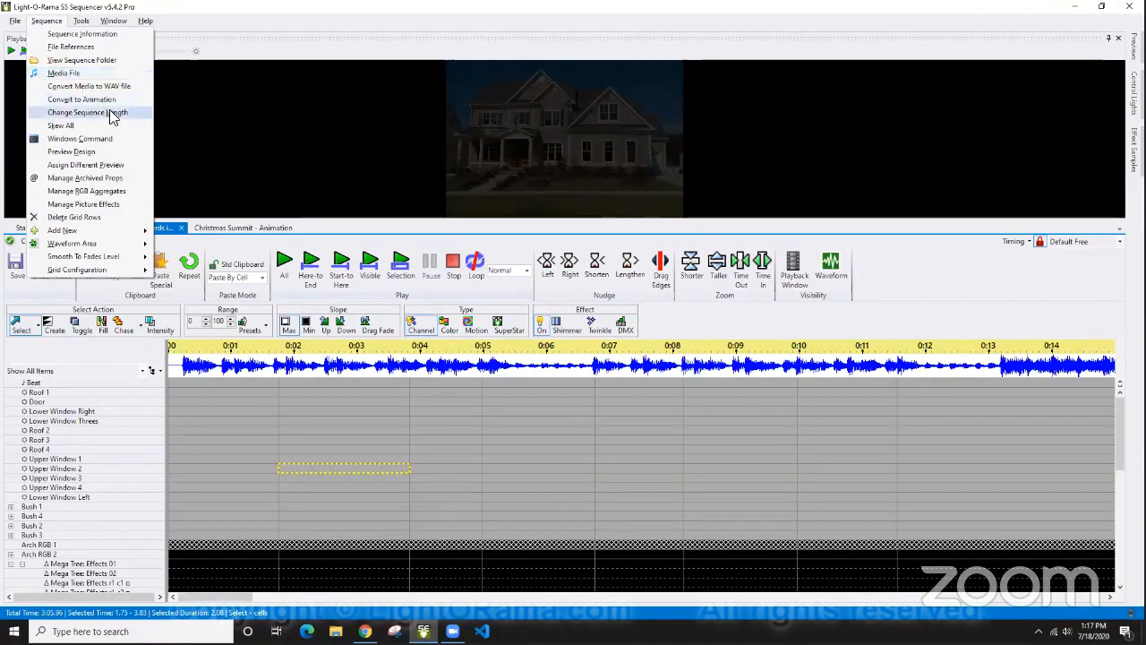
# Open the Sequencer Preferences and review the Tooltips, Motion Effects, Previews, Save Copy, Video and Cursors settings.
pyautogui.moveTo(123, 234)
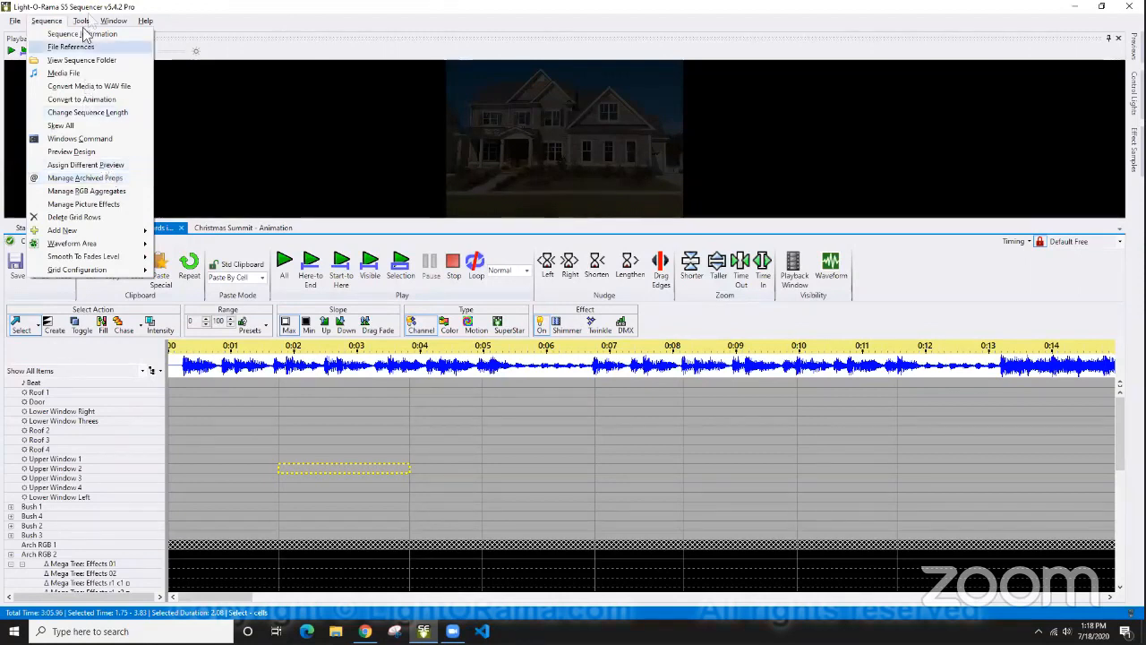
pyautogui.moveTo(82, 19)
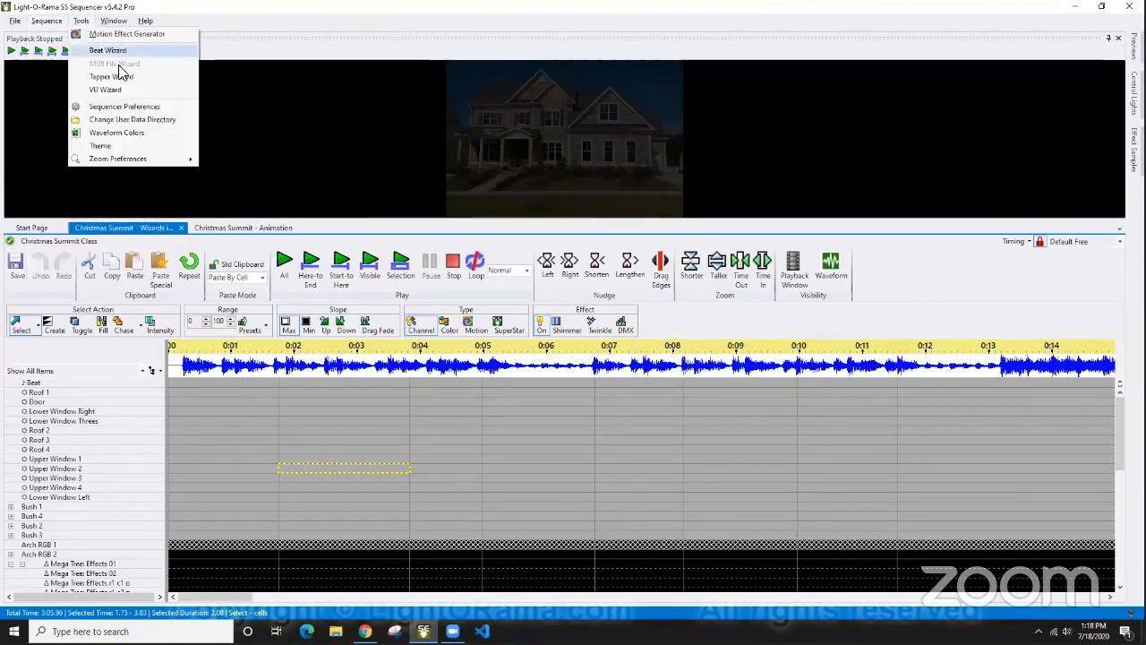
pyautogui.click(136, 109)
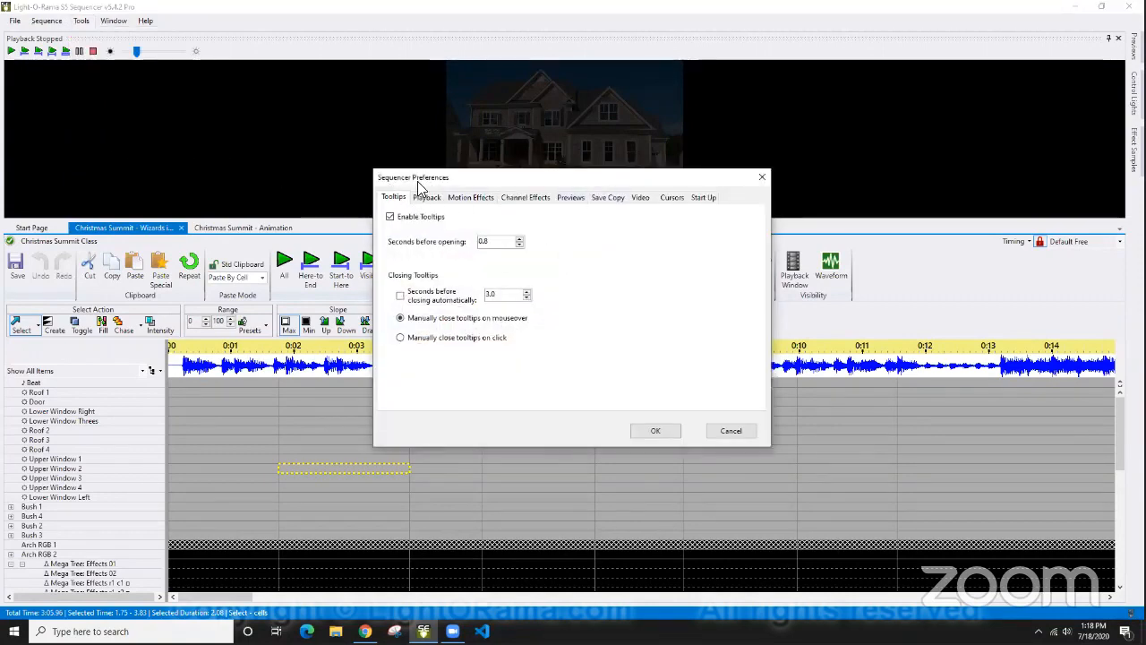
pyautogui.click(469, 198)
pyautogui.click(571, 198)
pyautogui.click(607, 198)
pyautogui.click(640, 198)
pyautogui.click(681, 199)
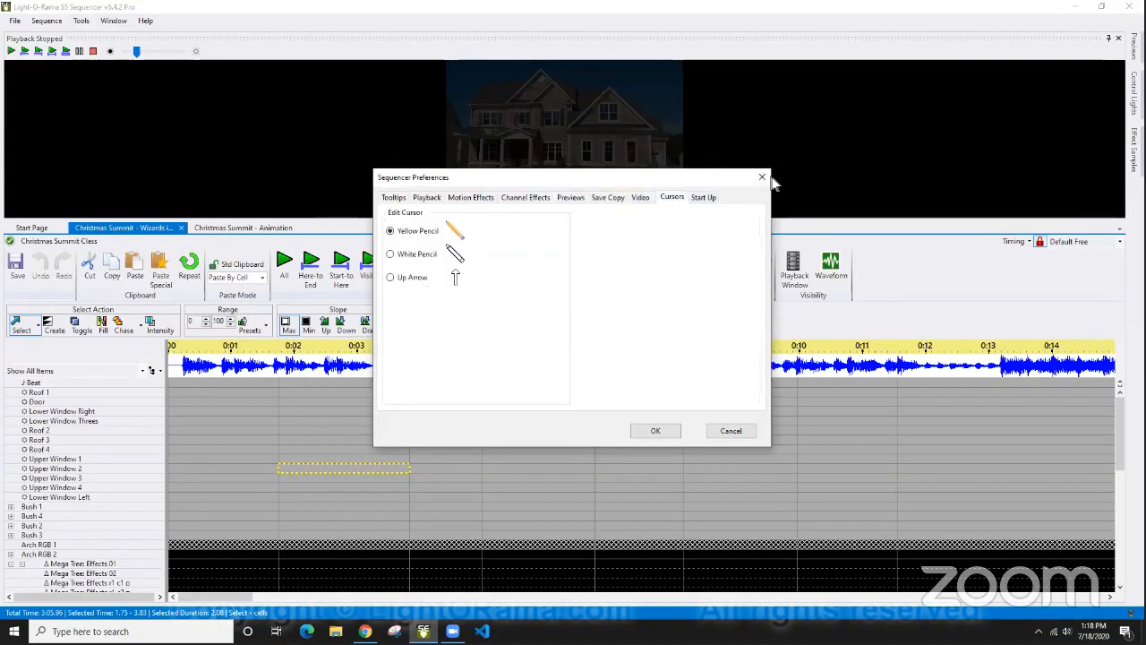
pyautogui.click(115, 21)
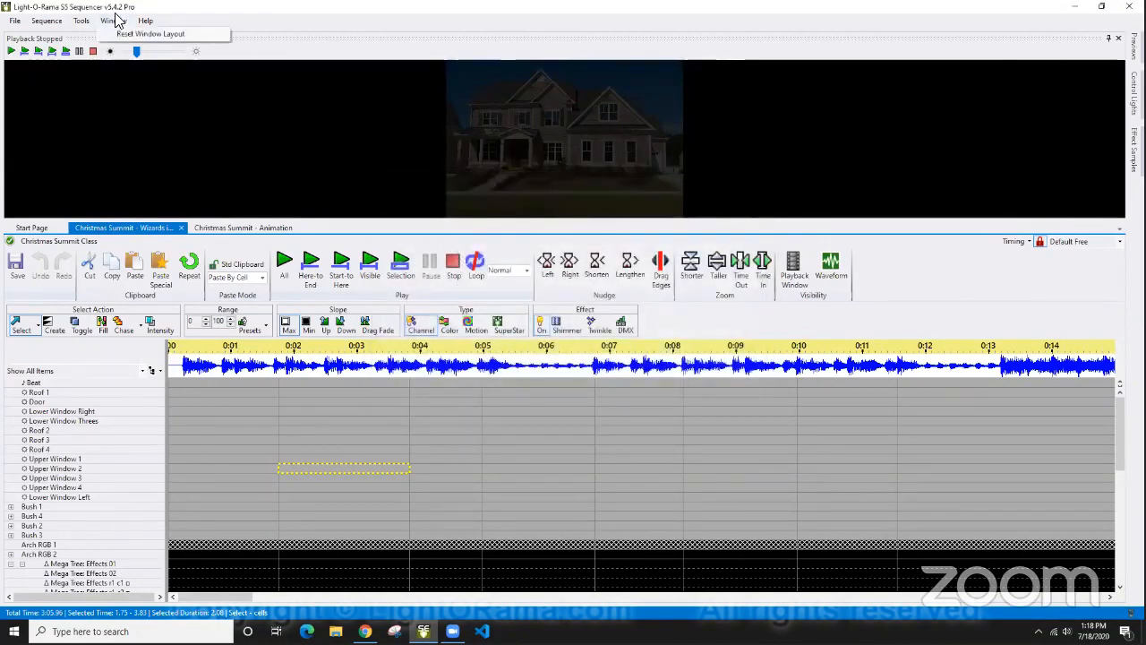
pyautogui.click(116, 18)
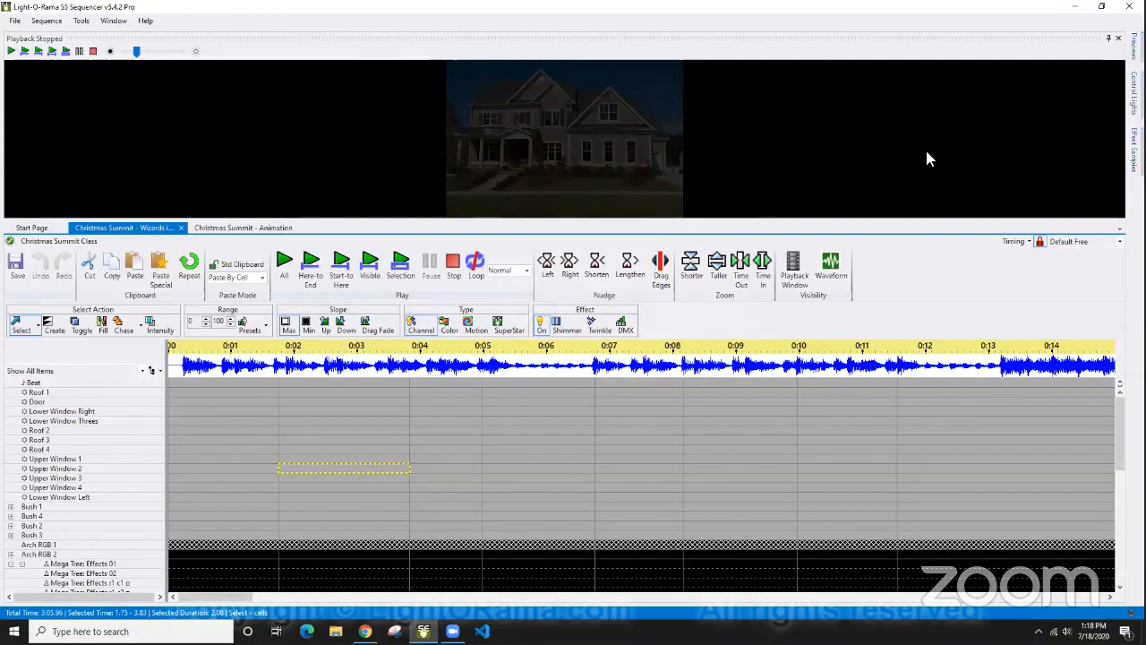
pyautogui.click(114, 22)
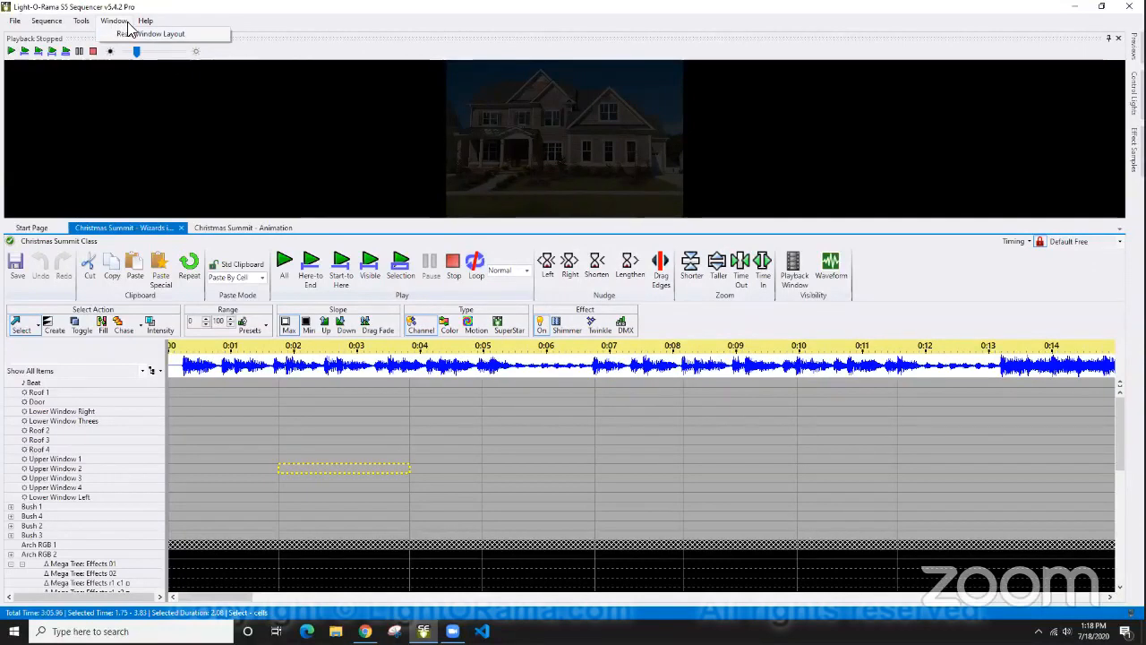
pyautogui.moveTo(154, 25)
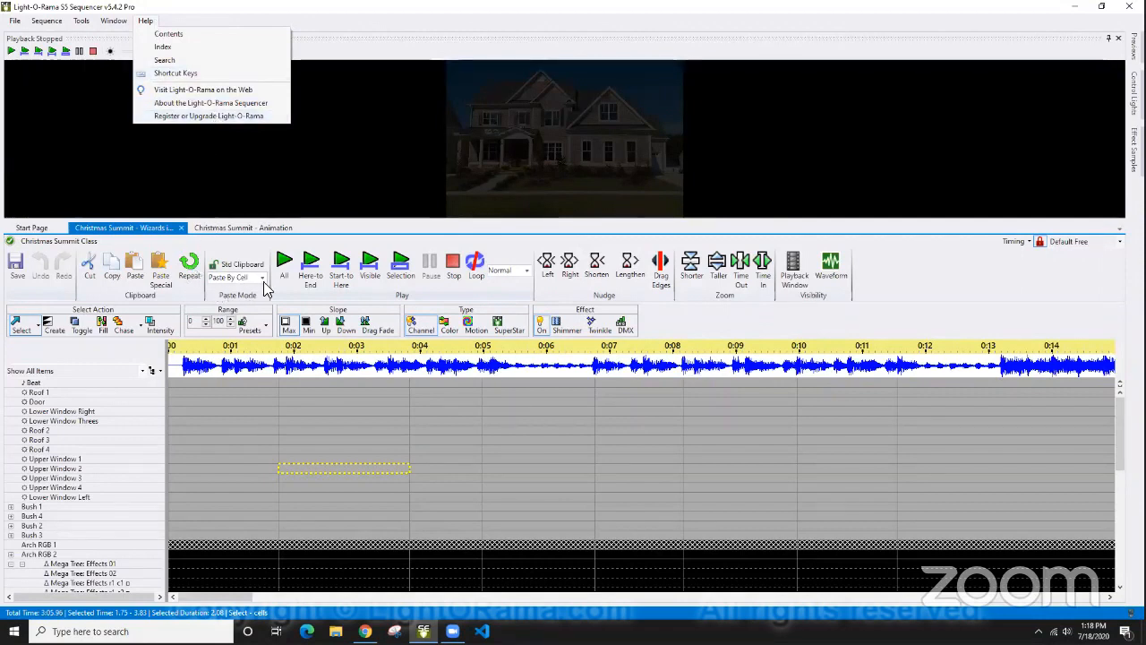
pyautogui.click(242, 396)
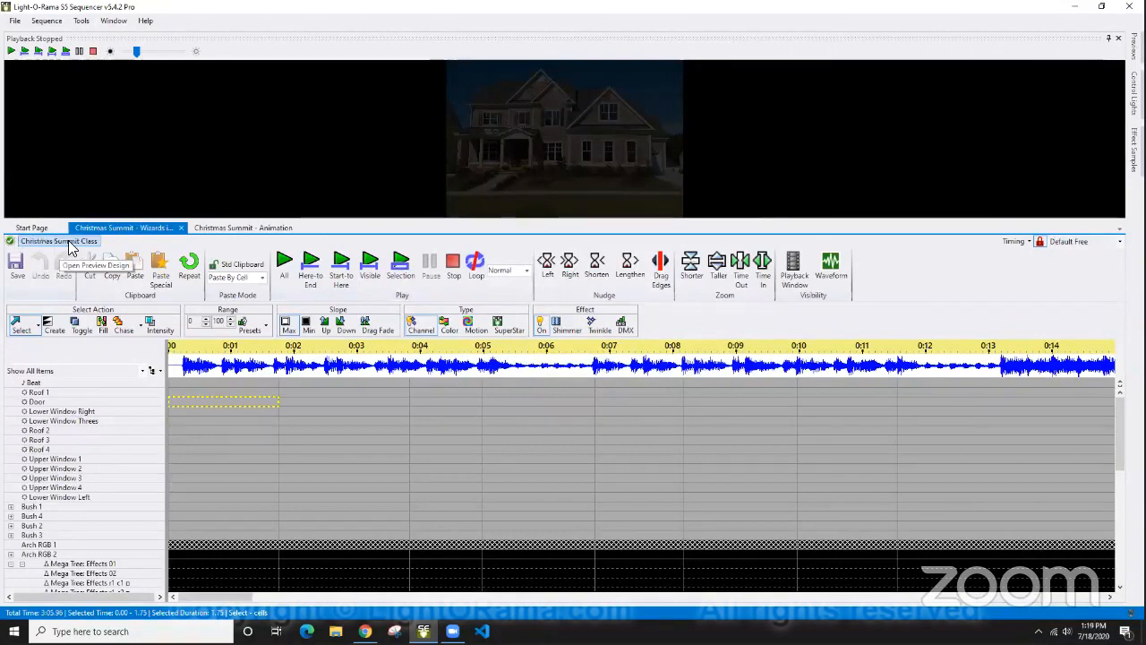
pyautogui.click(47, 20)
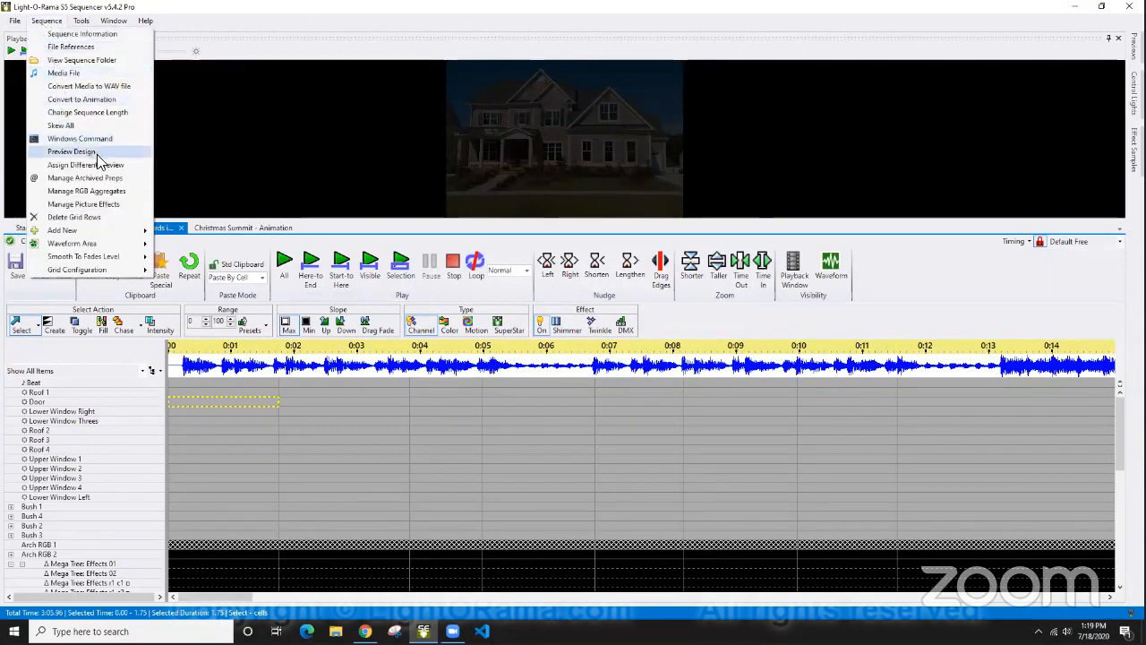
pyautogui.click(358, 431)
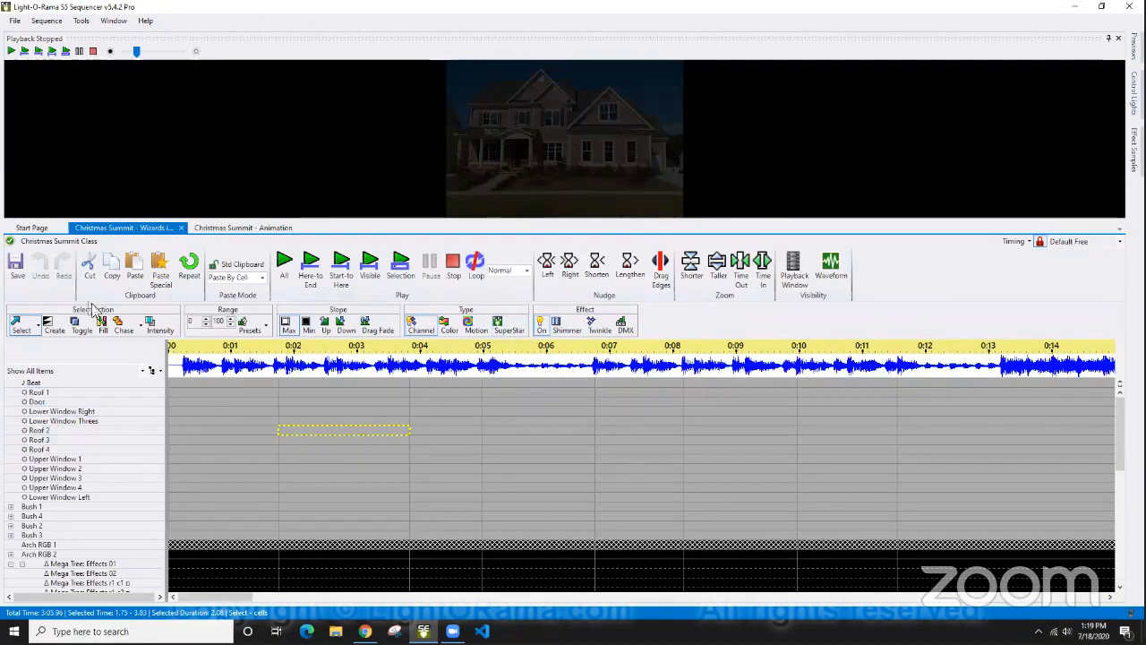
# Open the Christmas Summit Class preview design and look at its background and bulb settings.
pyautogui.click(64, 247)
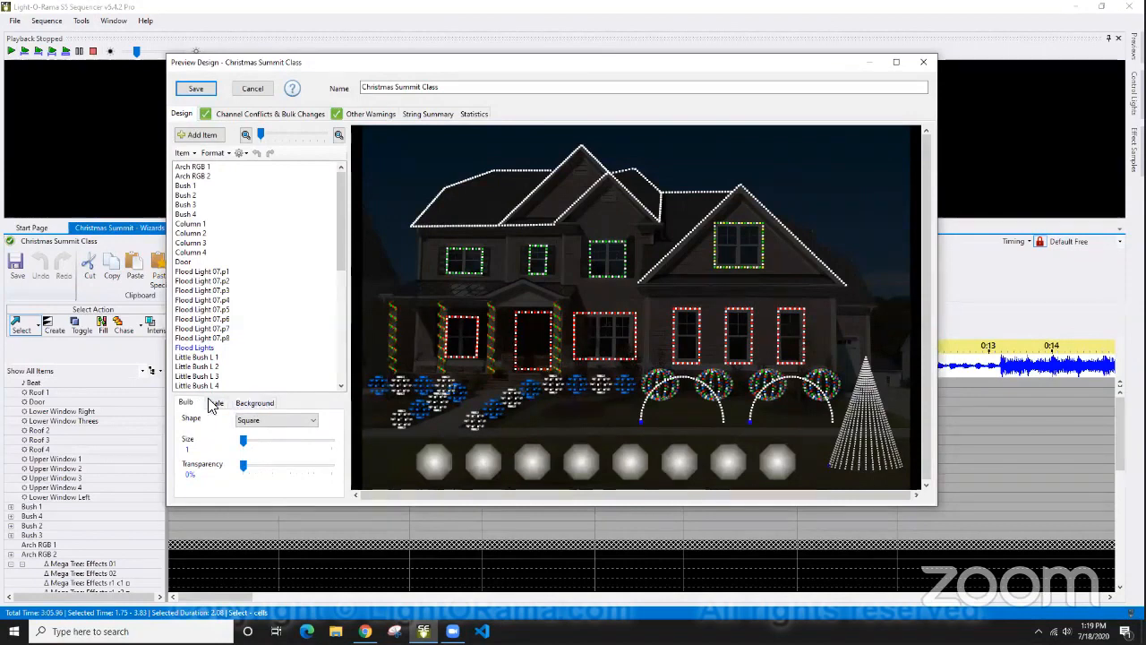
pyautogui.click(255, 405)
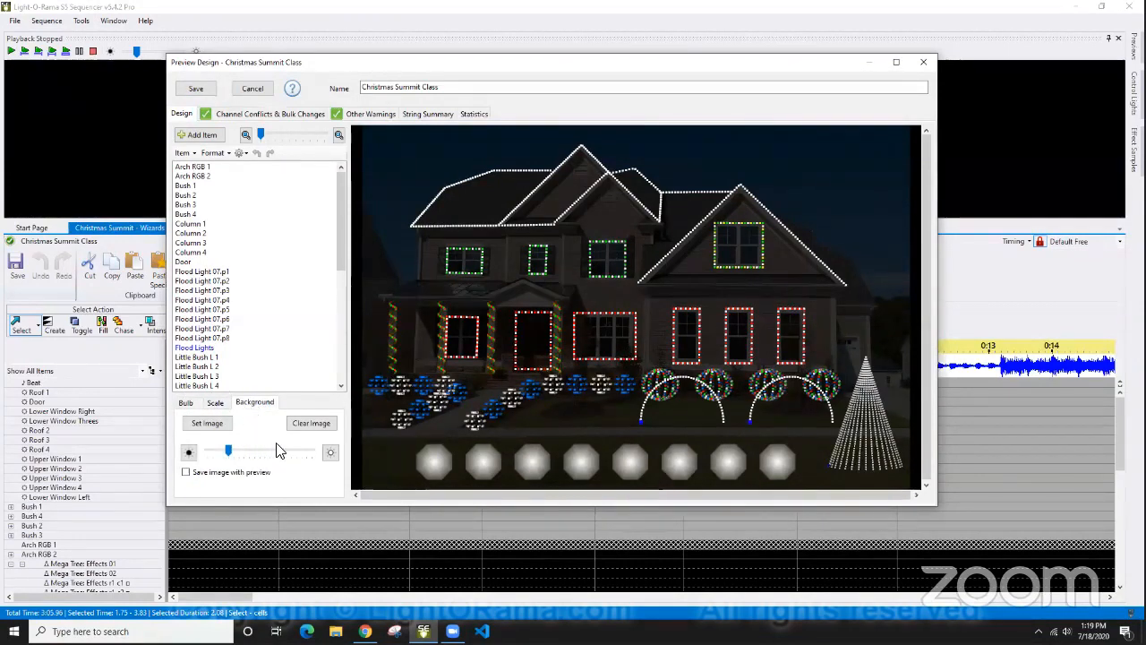
pyautogui.click(187, 404)
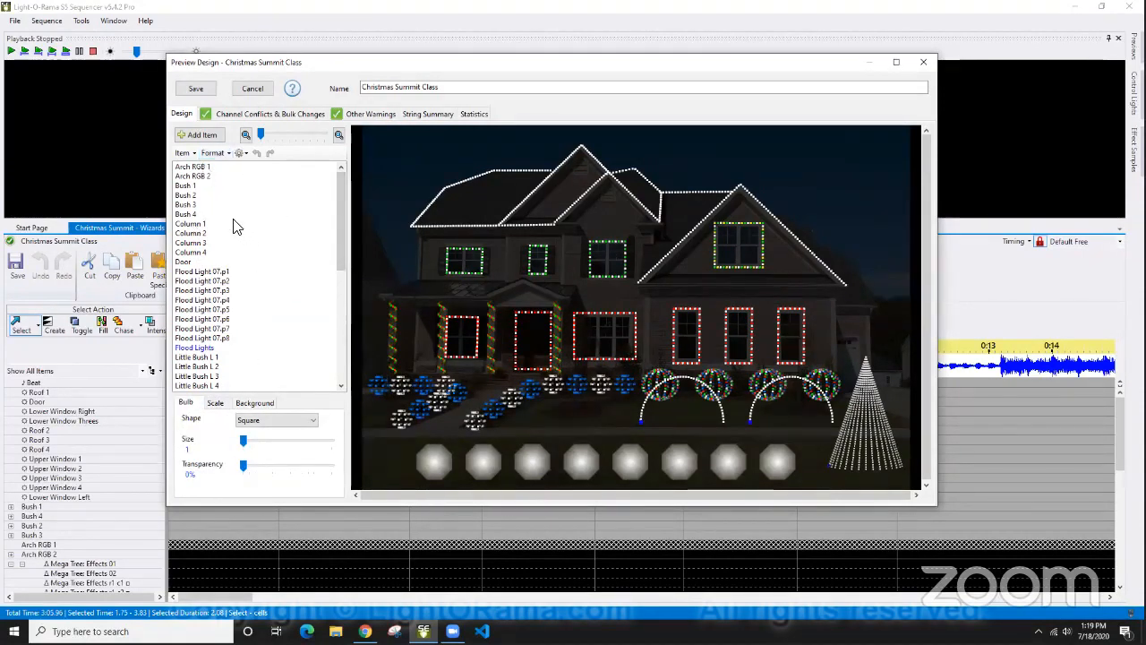
# Start a new prop from the built-in shapes, trying the Arch shape and the Star shape.
pyautogui.click(198, 135)
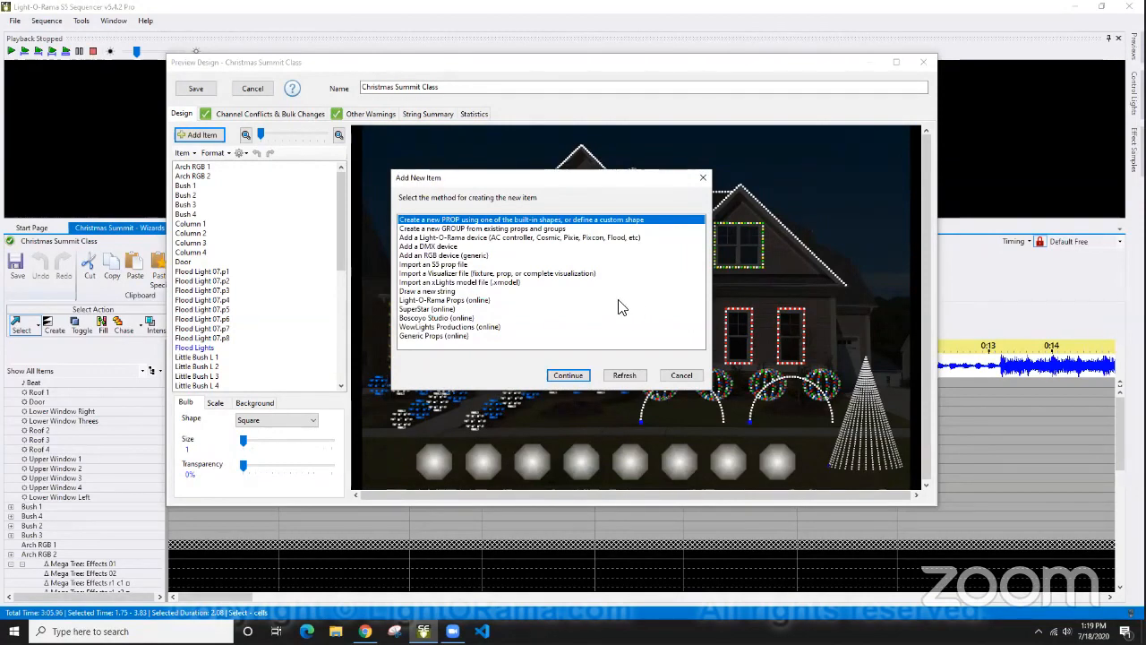
pyautogui.doubleClick(478, 224)
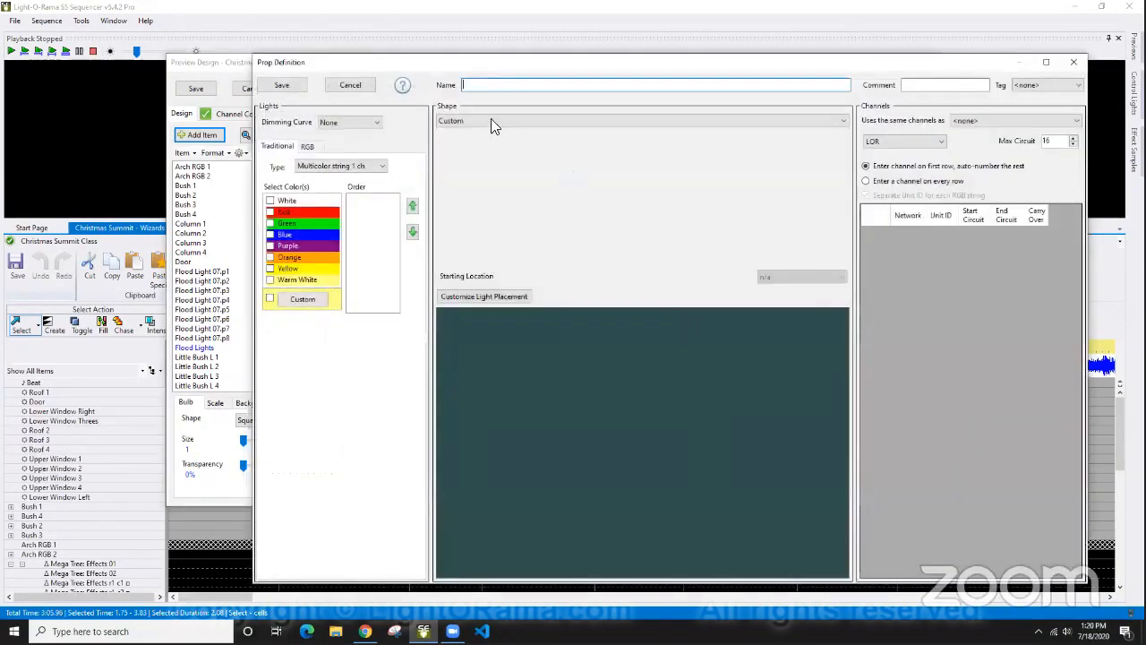
pyautogui.click(490, 121)
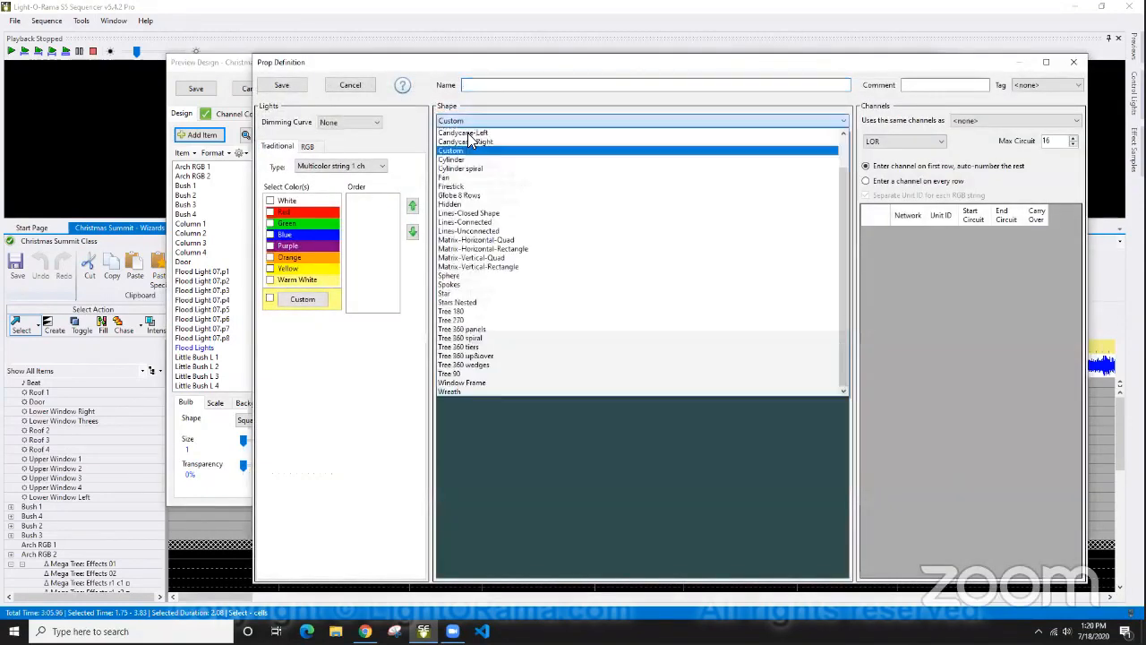
pyautogui.click(457, 144)
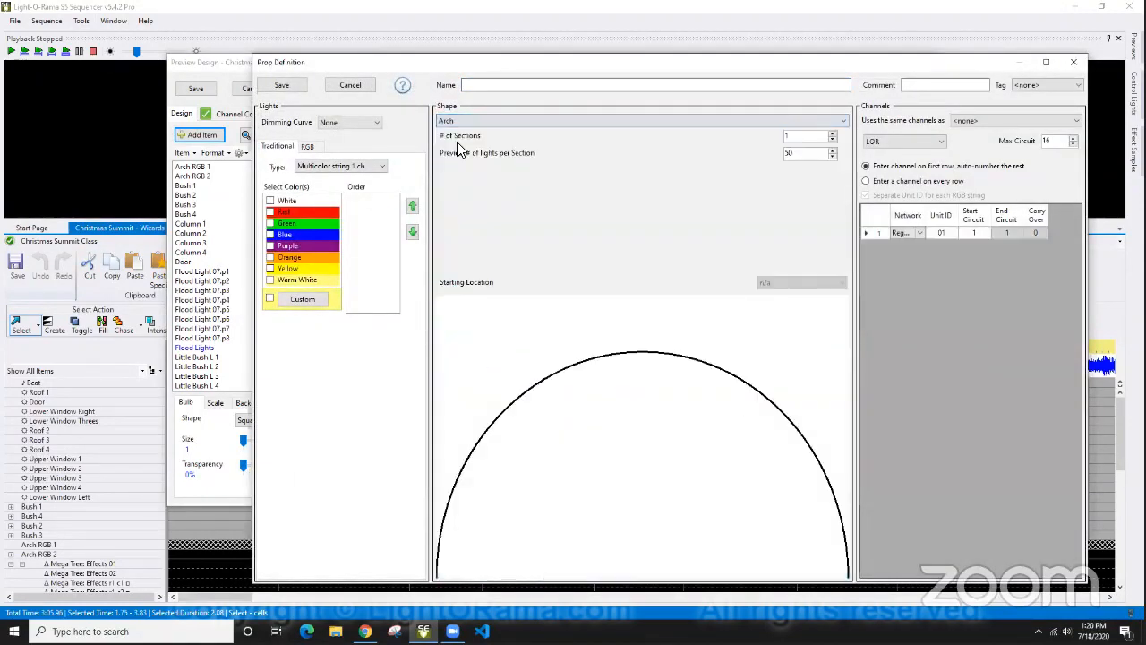
pyautogui.click(485, 119)
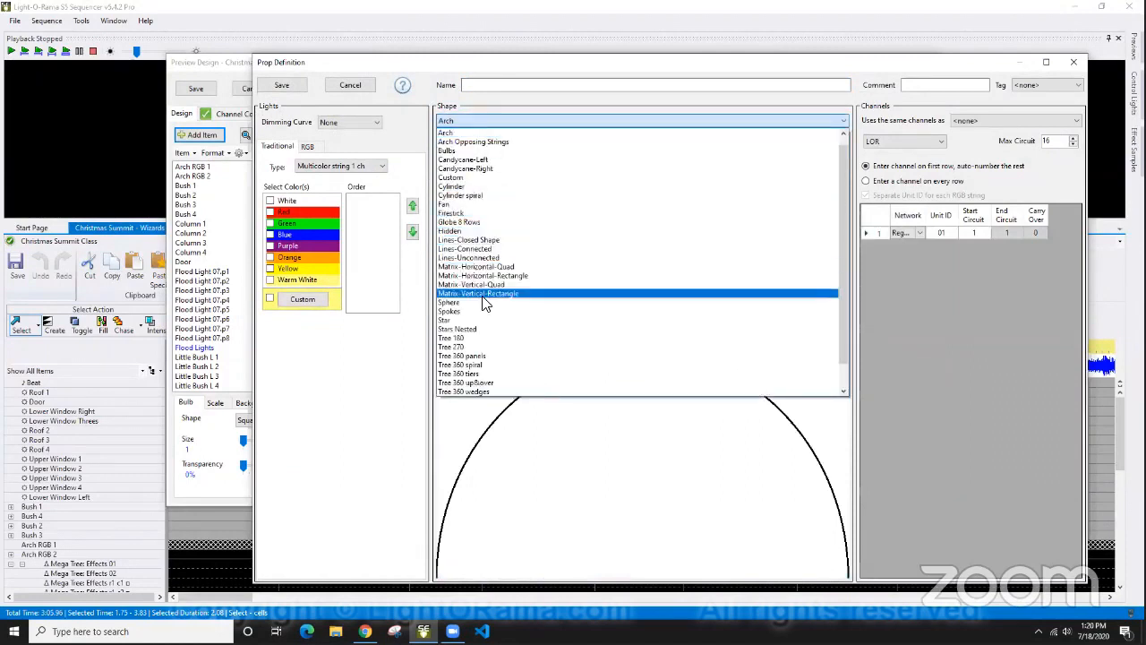
pyautogui.click(475, 320)
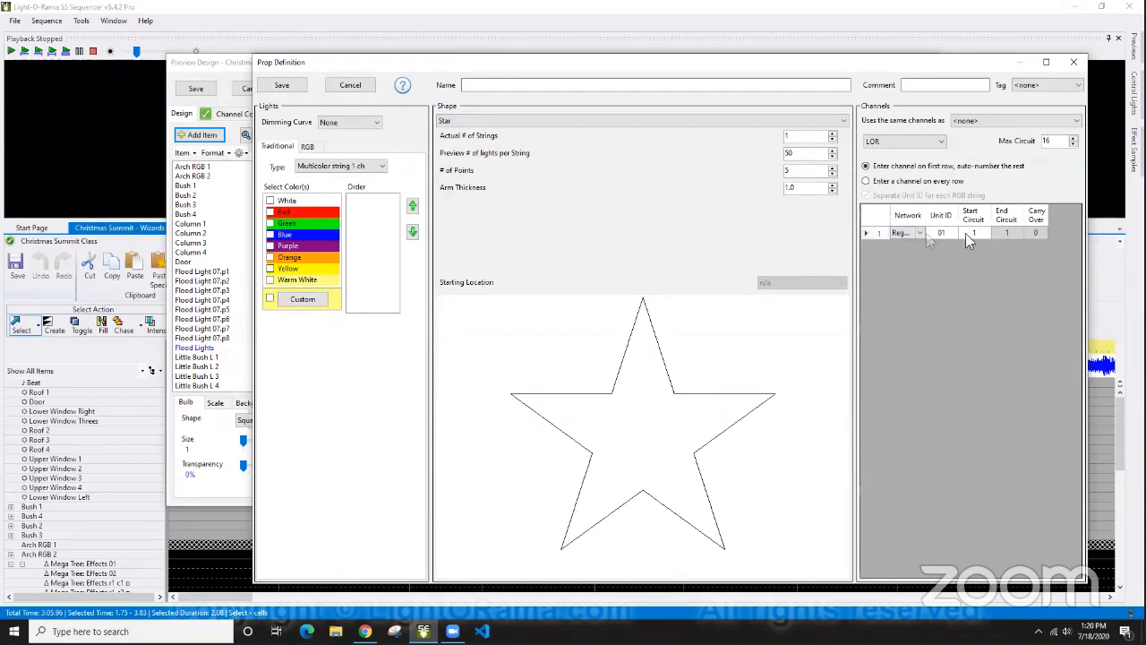
# Try RGB lights for the star prop, view which props it could share channels with, and discard the prop.
pyautogui.click(491, 89)
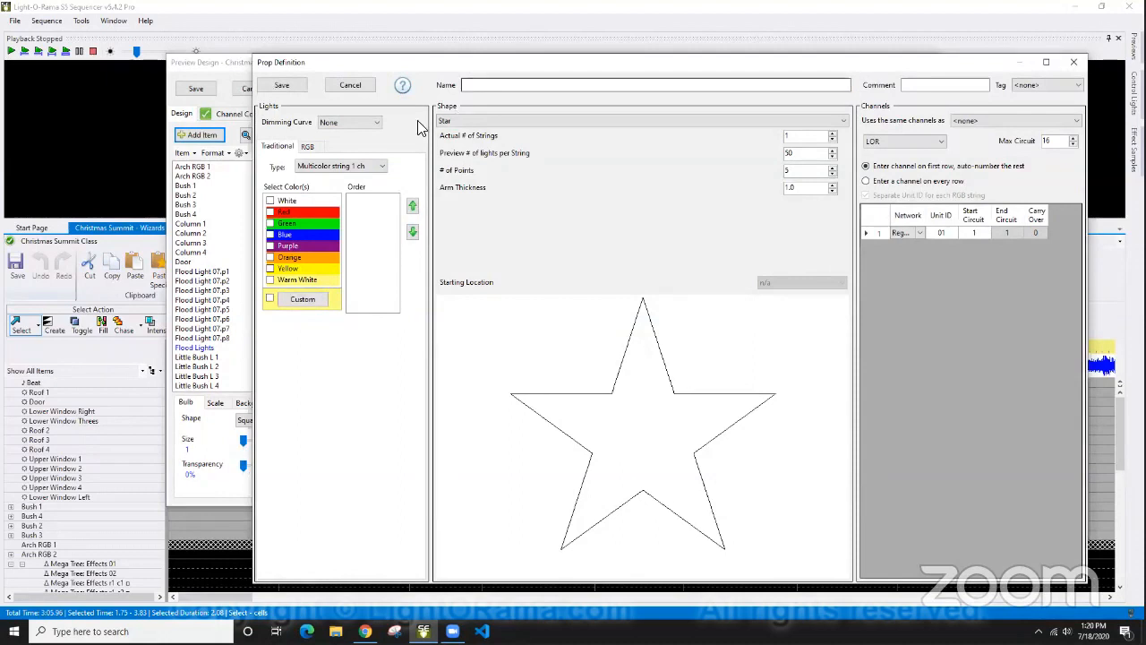
pyautogui.click(316, 148)
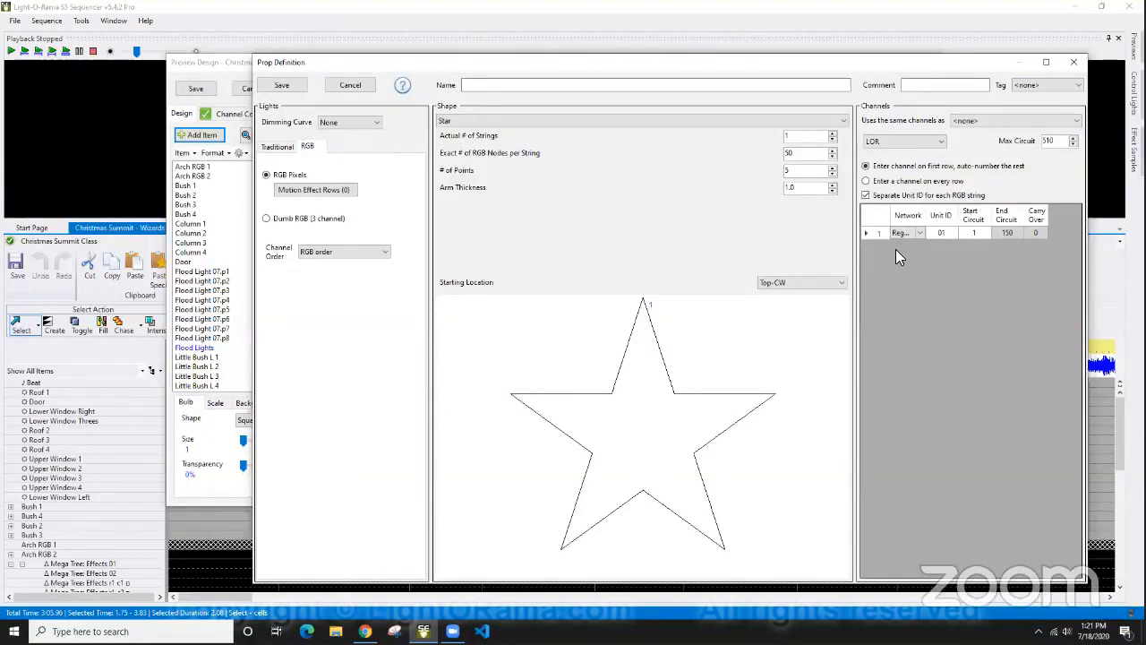
pyautogui.click(987, 120)
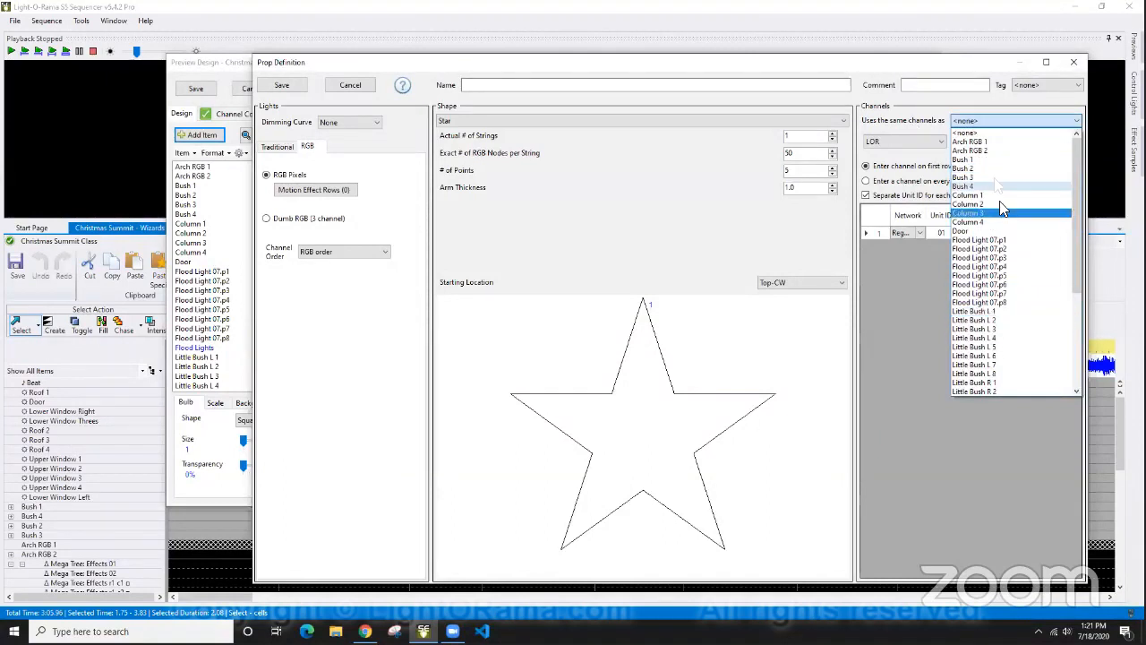
pyautogui.click(951, 120)
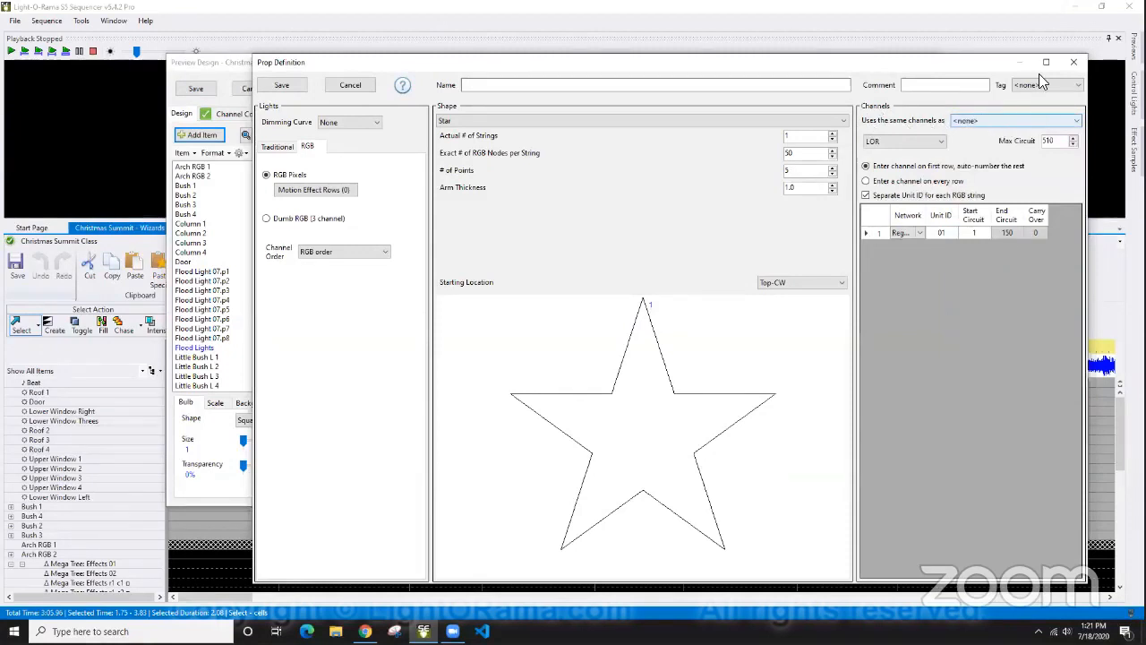
pyautogui.click(1074, 62)
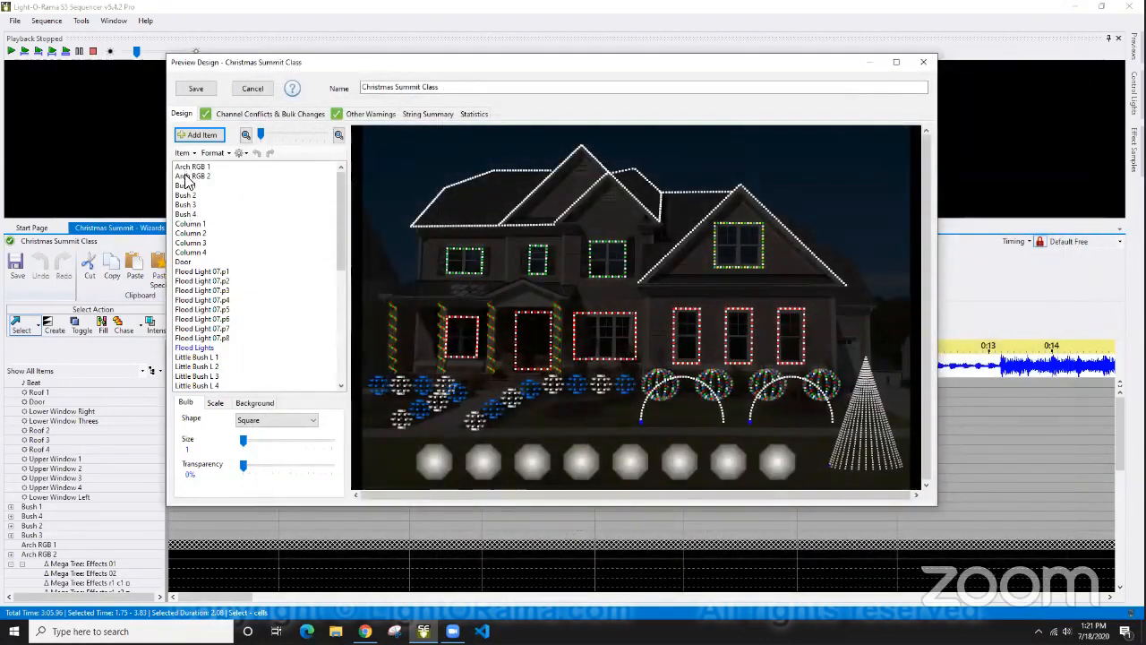
# Look through the preview's props, highlighting Column 2 and Flood Light 07.p2, and leave Arch RGB 1 selected.
pyautogui.click(198, 235)
pyautogui.click(207, 282)
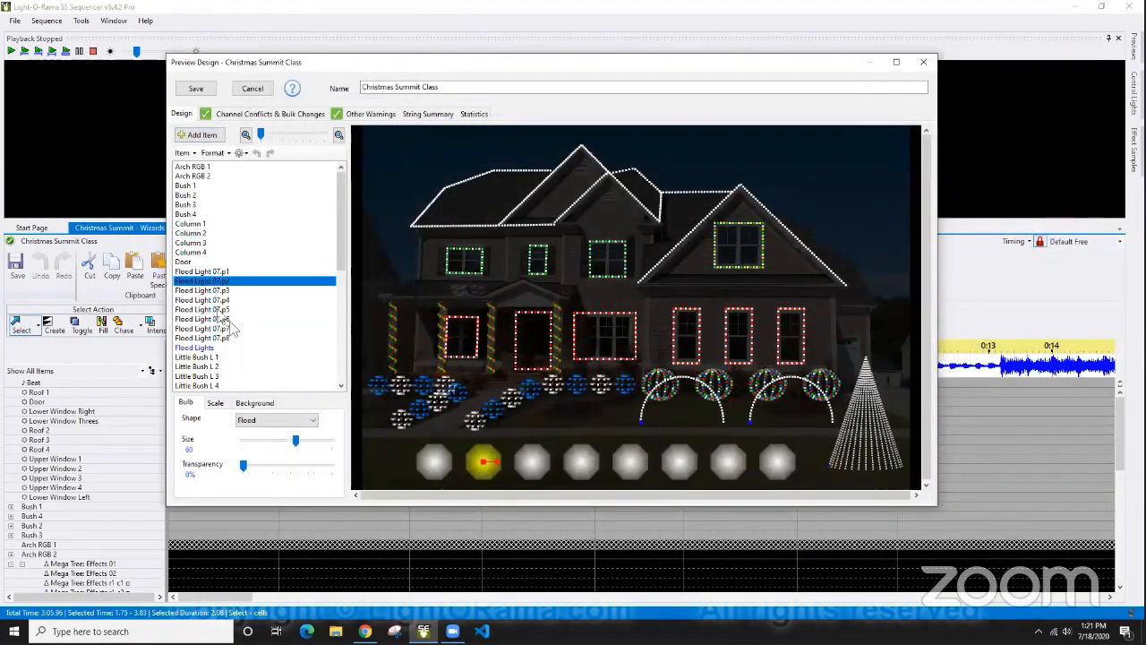
pyautogui.moveTo(339, 213); pyautogui.dragTo(358, 181)
pyautogui.click(192, 167)
# Review the methods for adding a new item, including the S5 prop file and Visualizer file imports, and cancel.
pyautogui.click(197, 135)
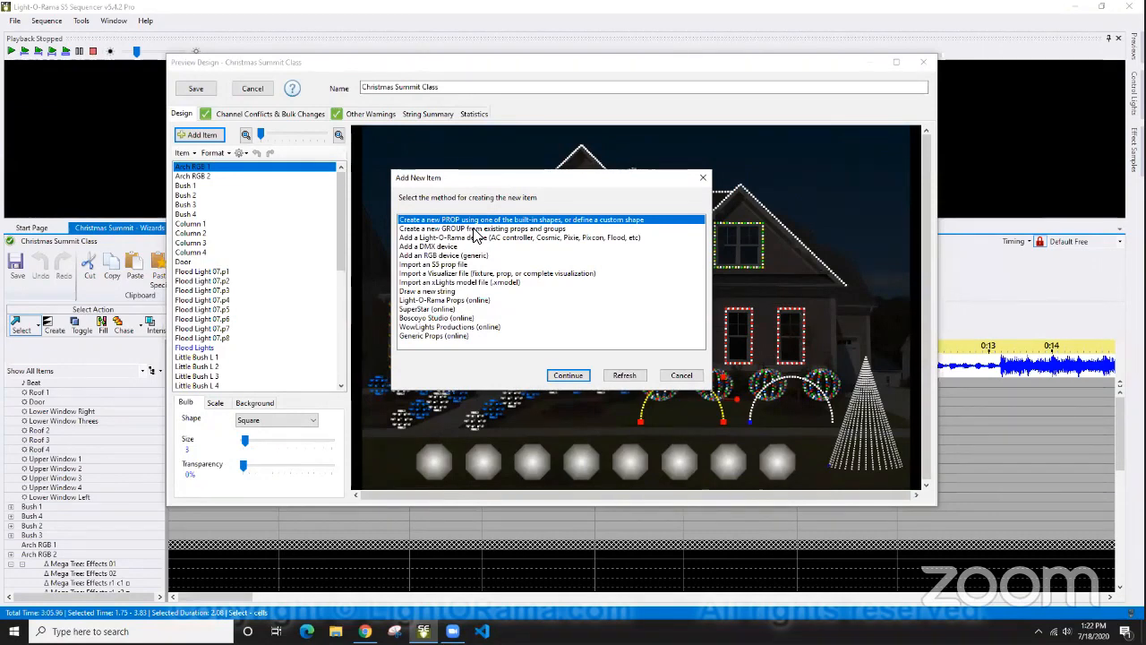
pyautogui.moveTo(521, 183); pyautogui.dragTo(590, 110)
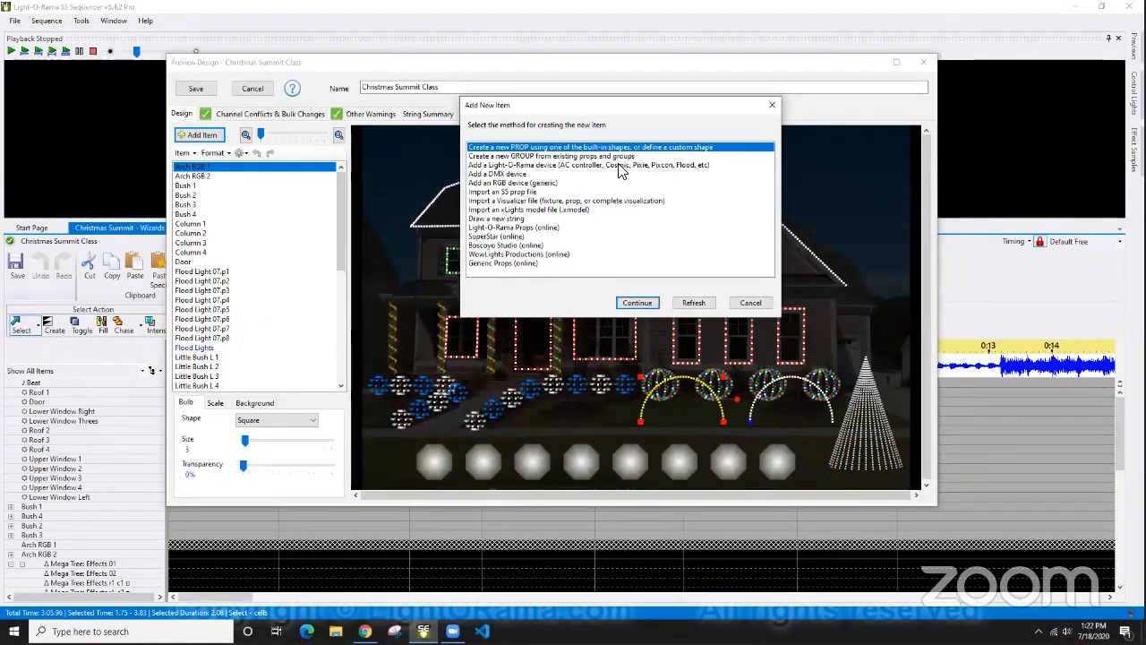
pyautogui.click(527, 192)
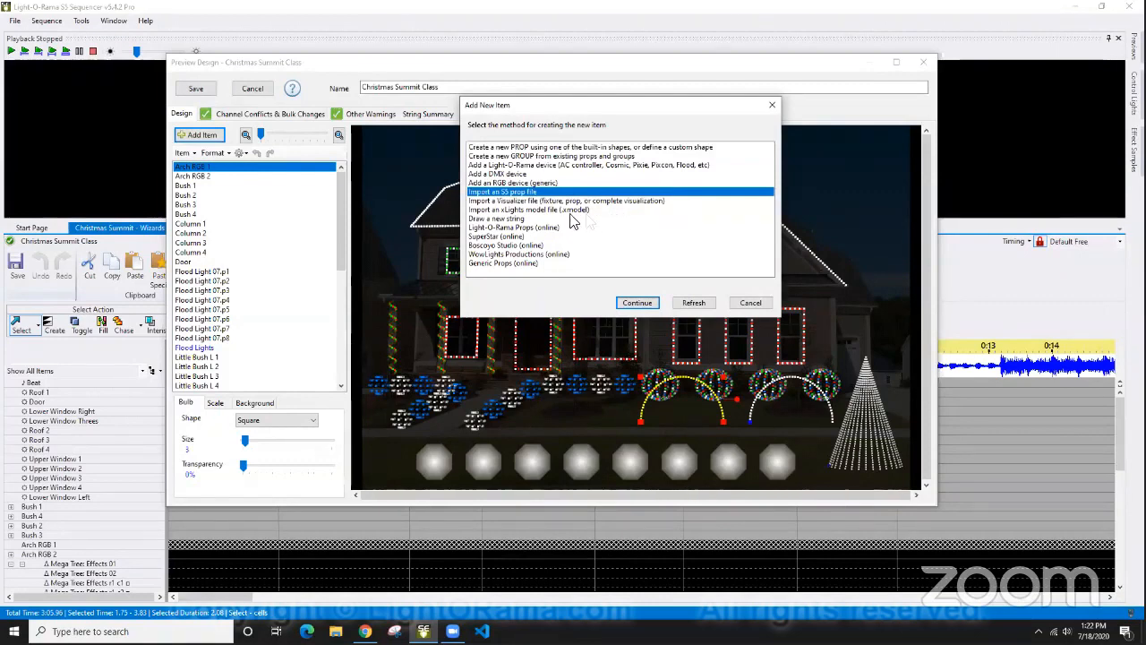
pyautogui.click(537, 201)
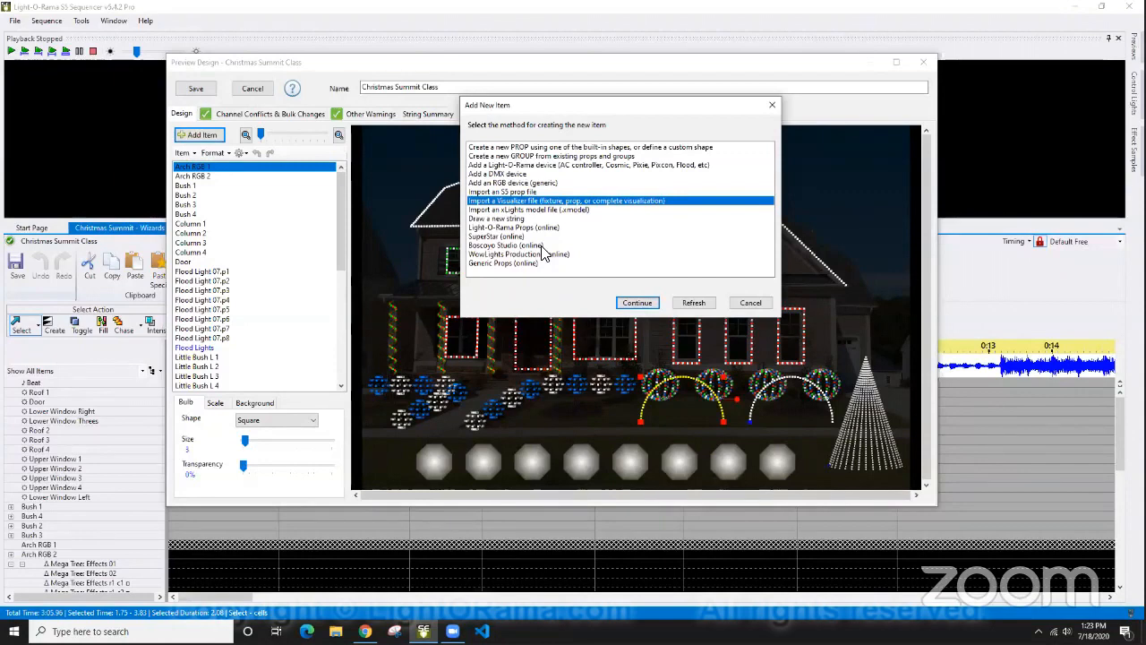
pyautogui.click(751, 303)
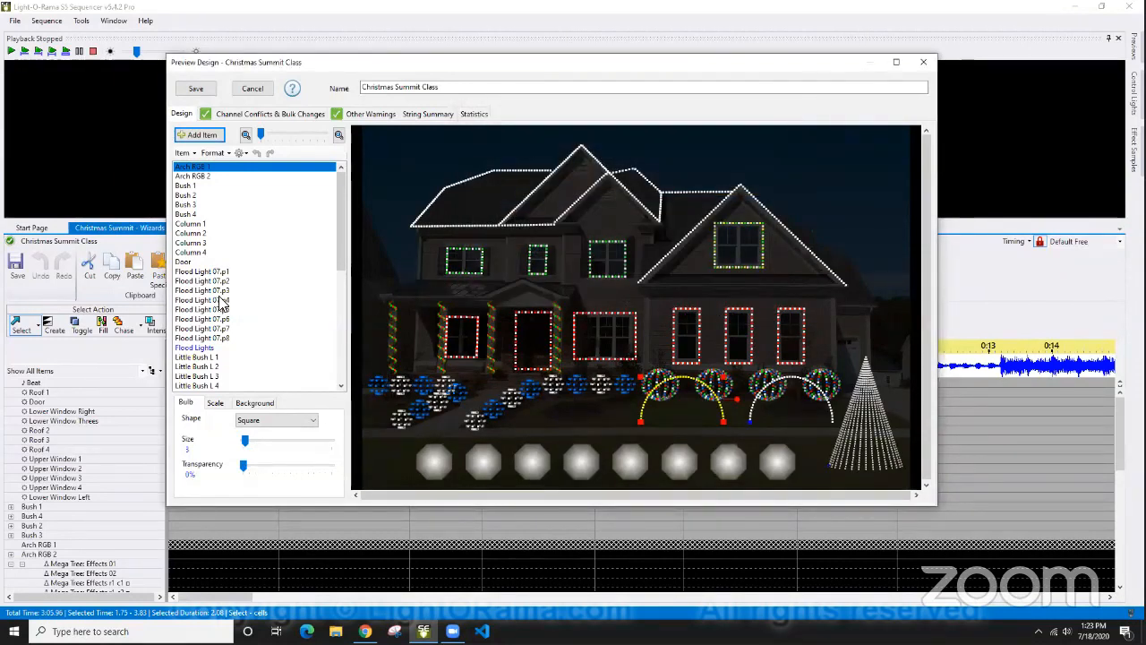
# Try resizing Arch RGB 1 with the scaling options shown, and review the Format commands for alignment, size, spacing, rotation and reset.
pyautogui.click(215, 403)
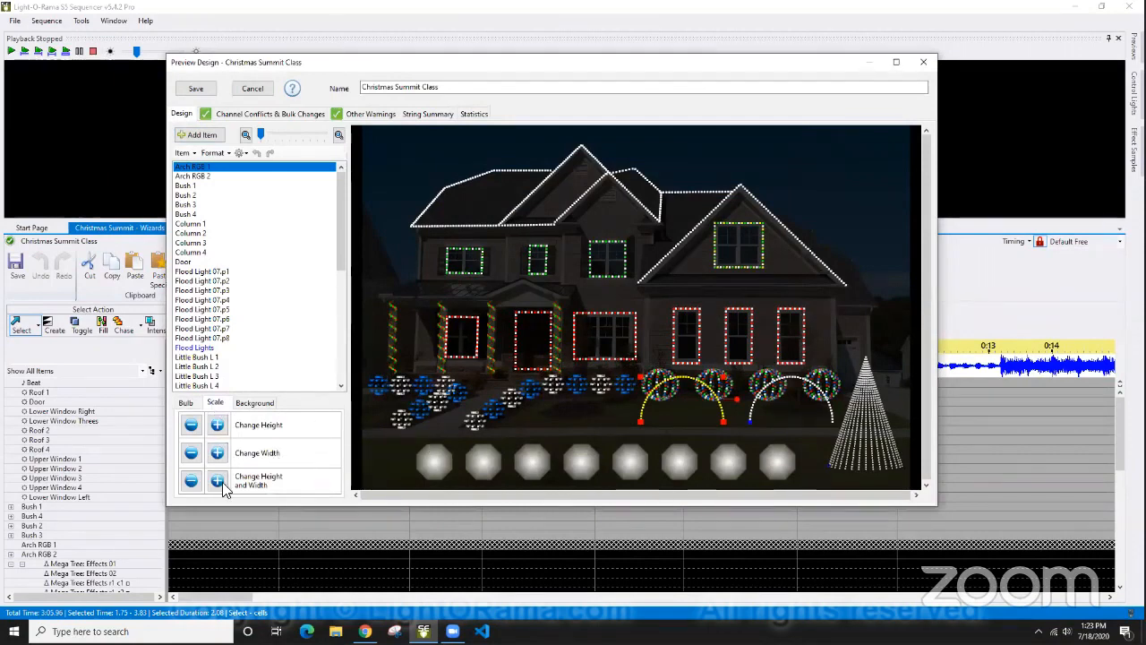
pyautogui.moveTo(641, 376)
pyautogui.mouseDown()
pyautogui.moveTo(617, 363)
pyautogui.moveTo(641, 379)
pyautogui.mouseUp()
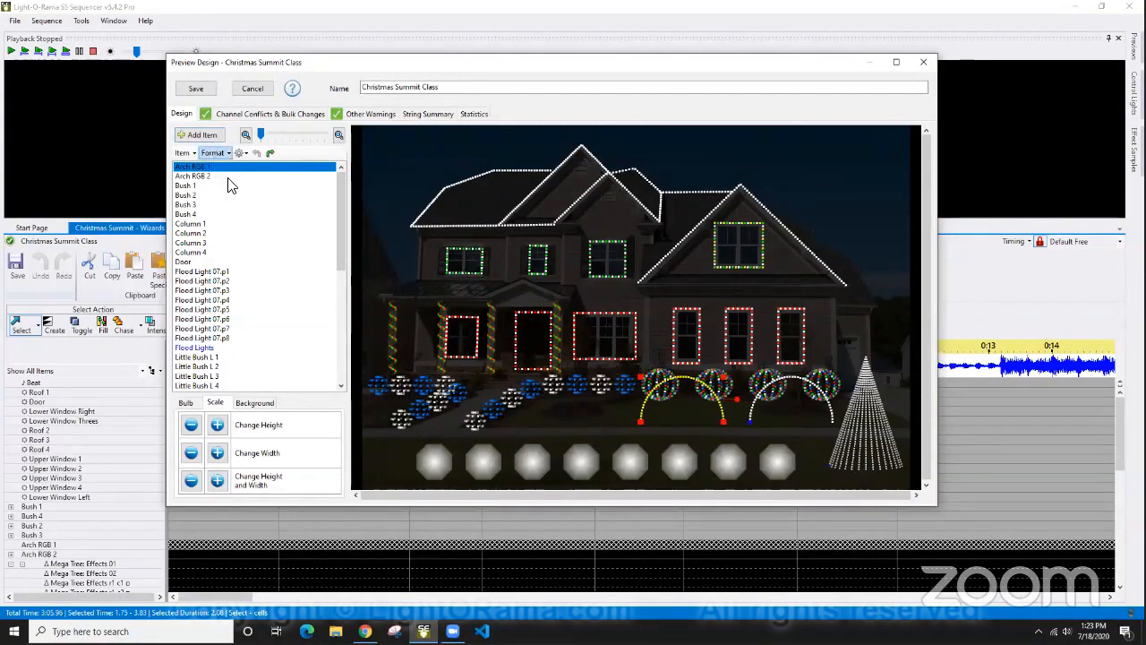
pyautogui.click(208, 153)
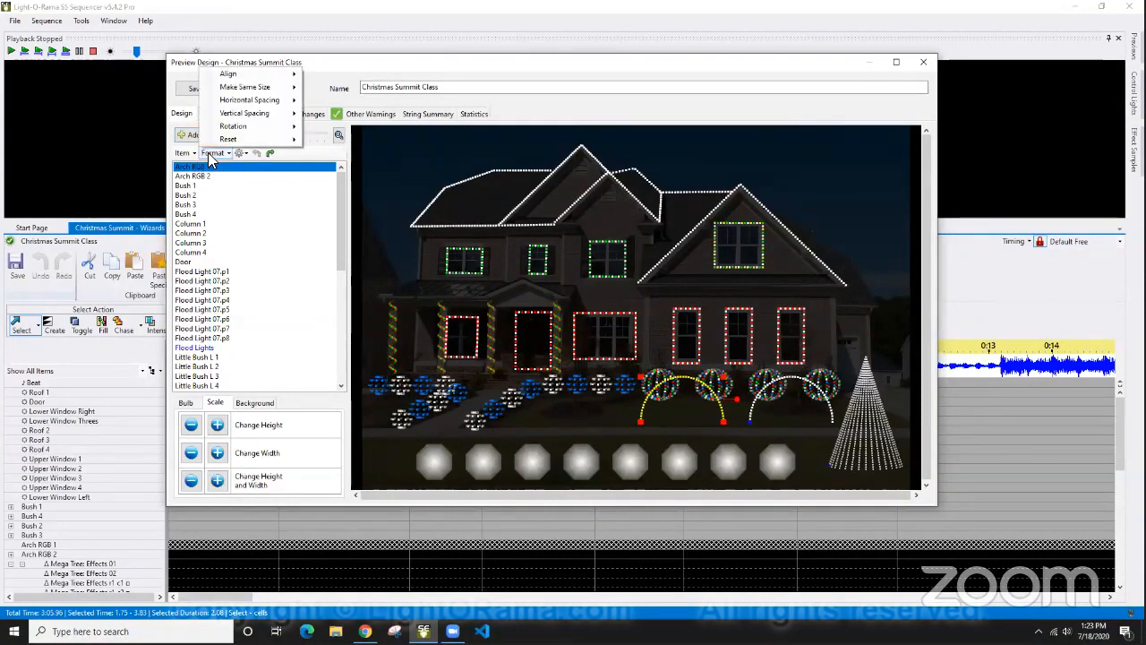
pyautogui.moveTo(276, 81)
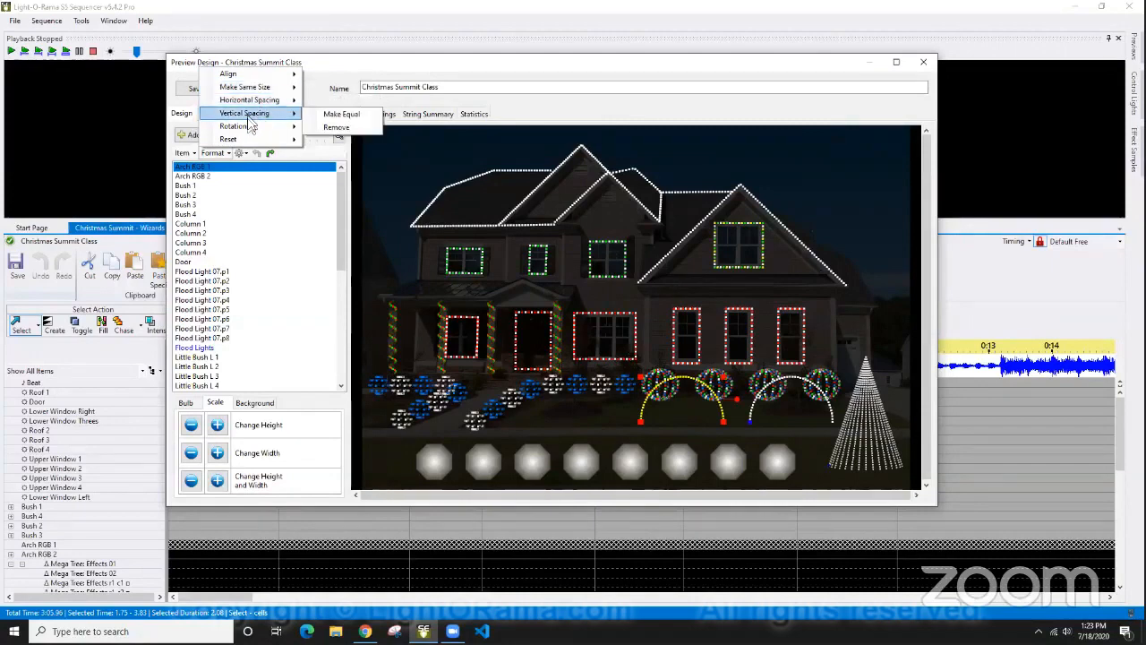
pyautogui.moveTo(258, 132)
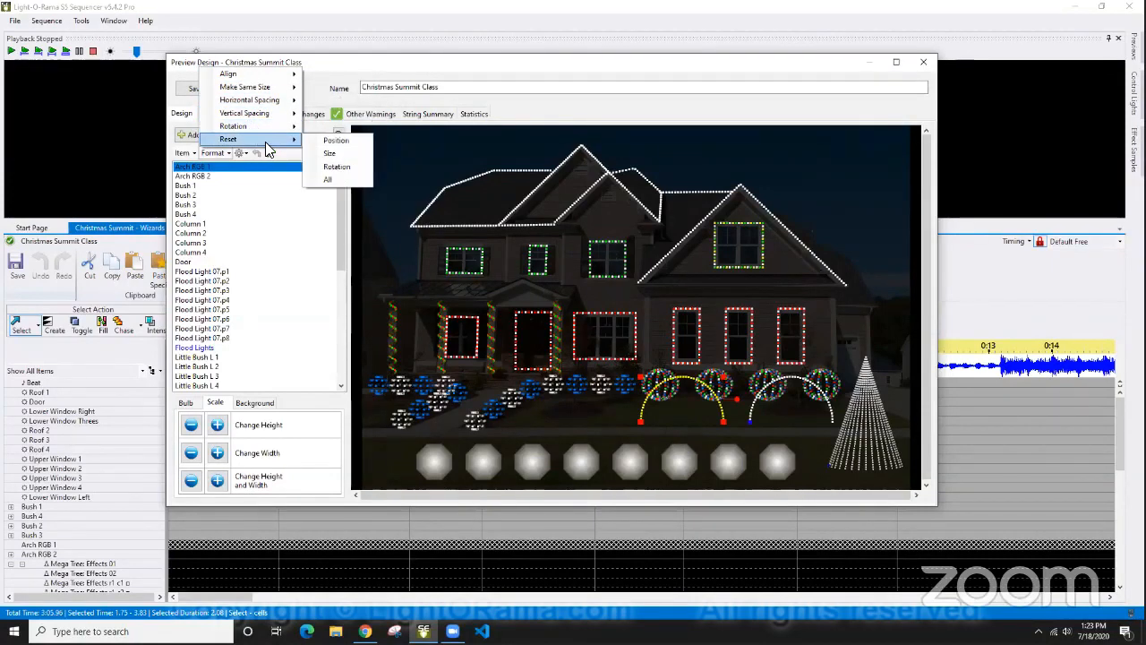
pyautogui.click(274, 267)
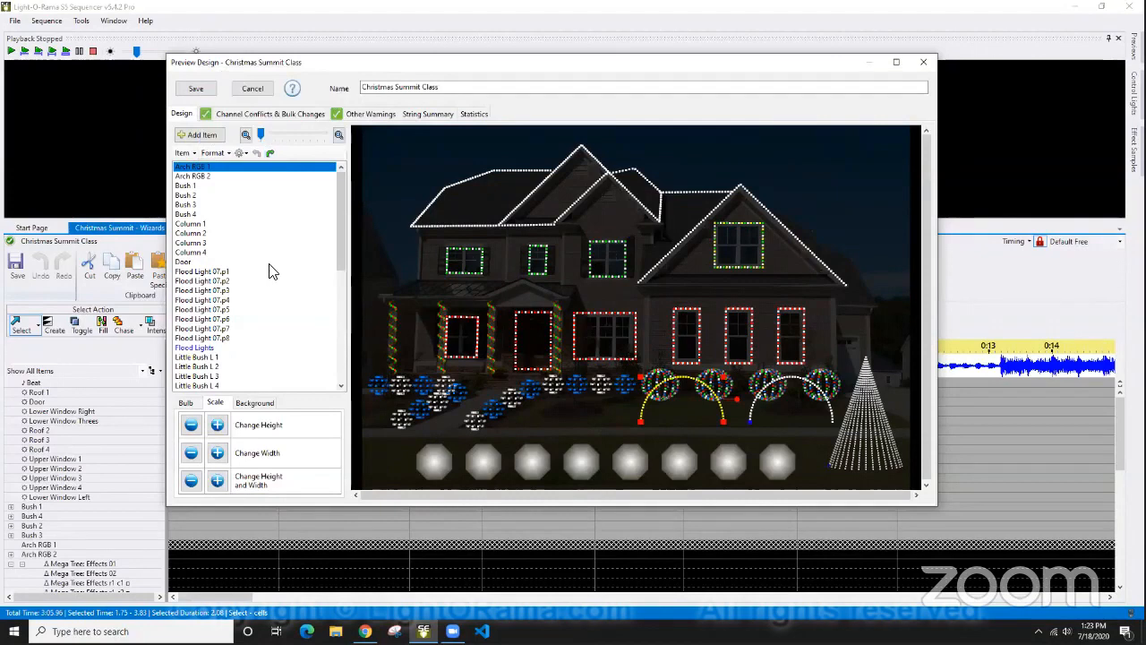
# Review the item commands available for the Door prop and for Bush 3.
pyautogui.click(278, 265)
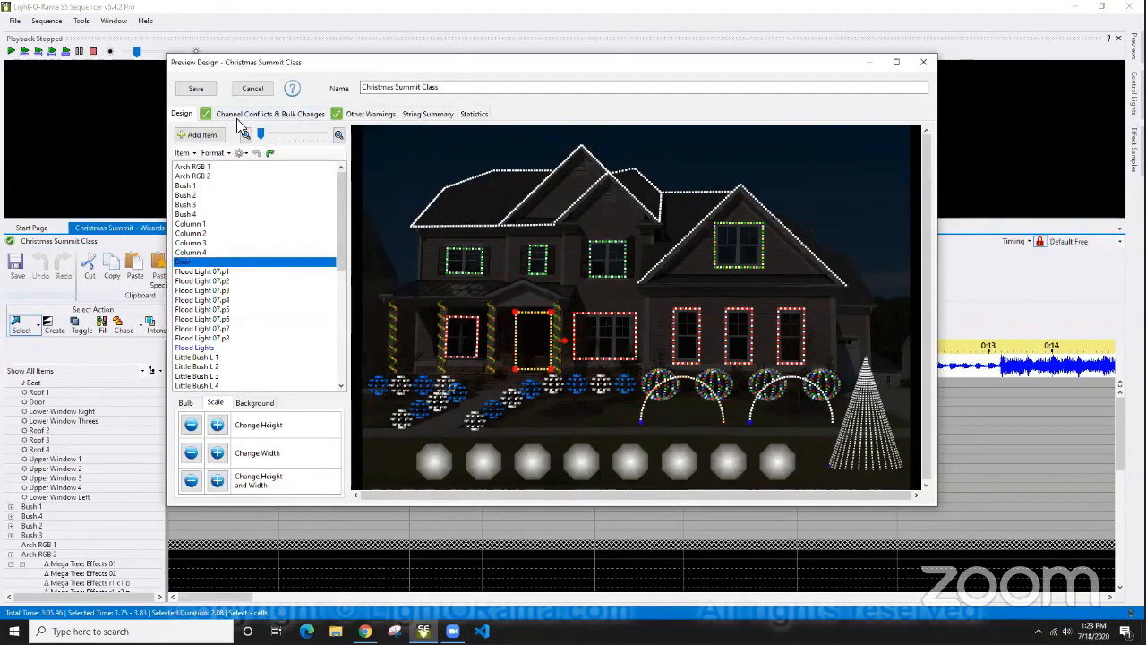
pyautogui.click(186, 153)
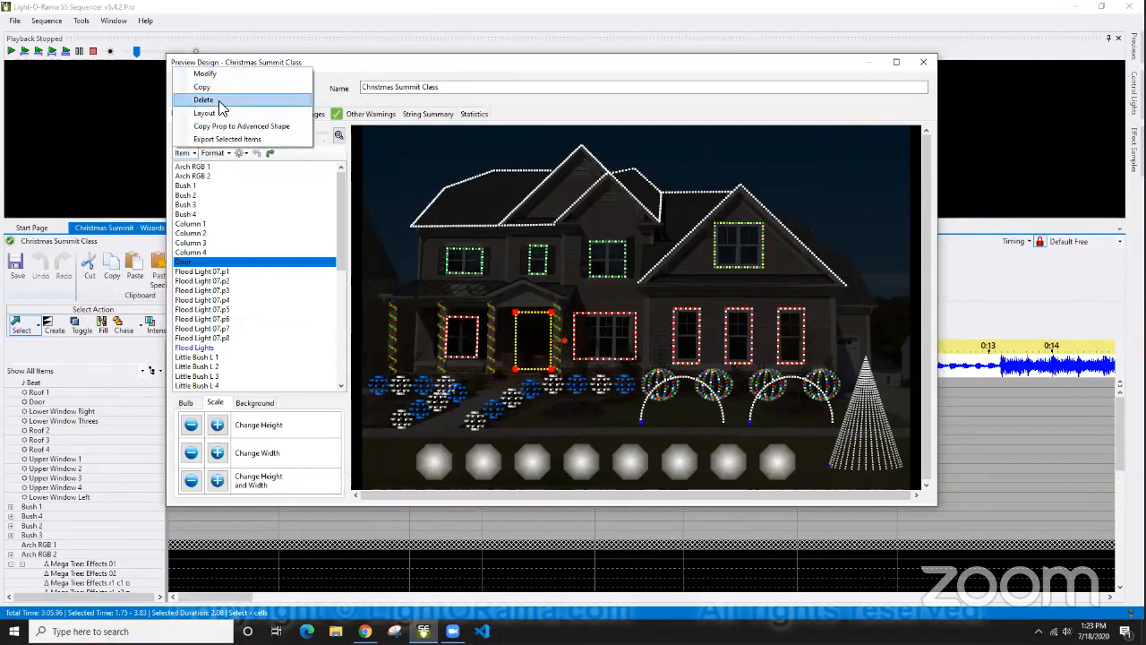
pyautogui.click(226, 224)
pyautogui.click(205, 206)
pyautogui.rightClick(203, 207)
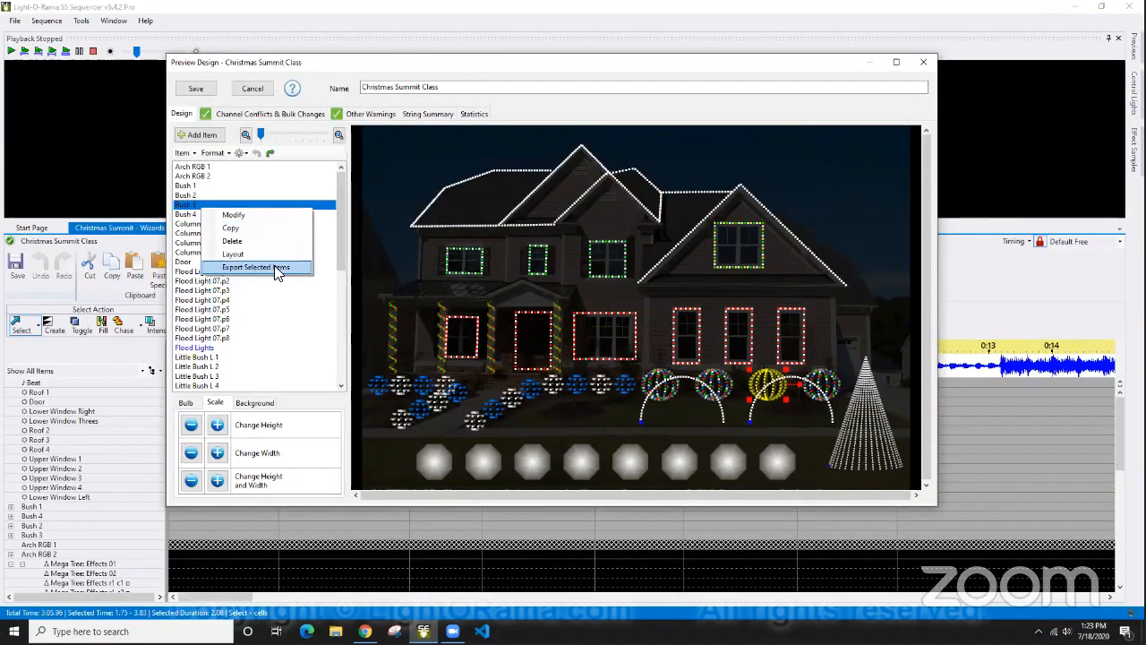
# Select Bush 1 through Bush 3 together and review the commands that apply to them, including Export Selected Items.
pyautogui.click(185, 186)
pyautogui.keyDown('shift'); pyautogui.click(185, 205); pyautogui.keyUp('shift')
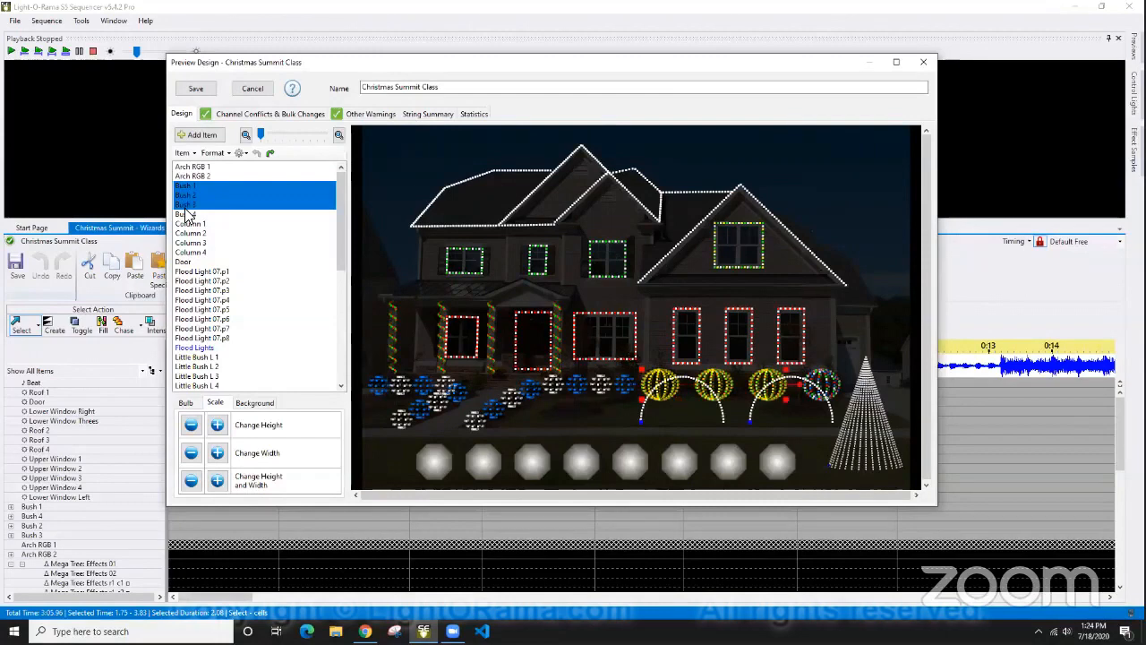
pyautogui.rightClick(185, 206)
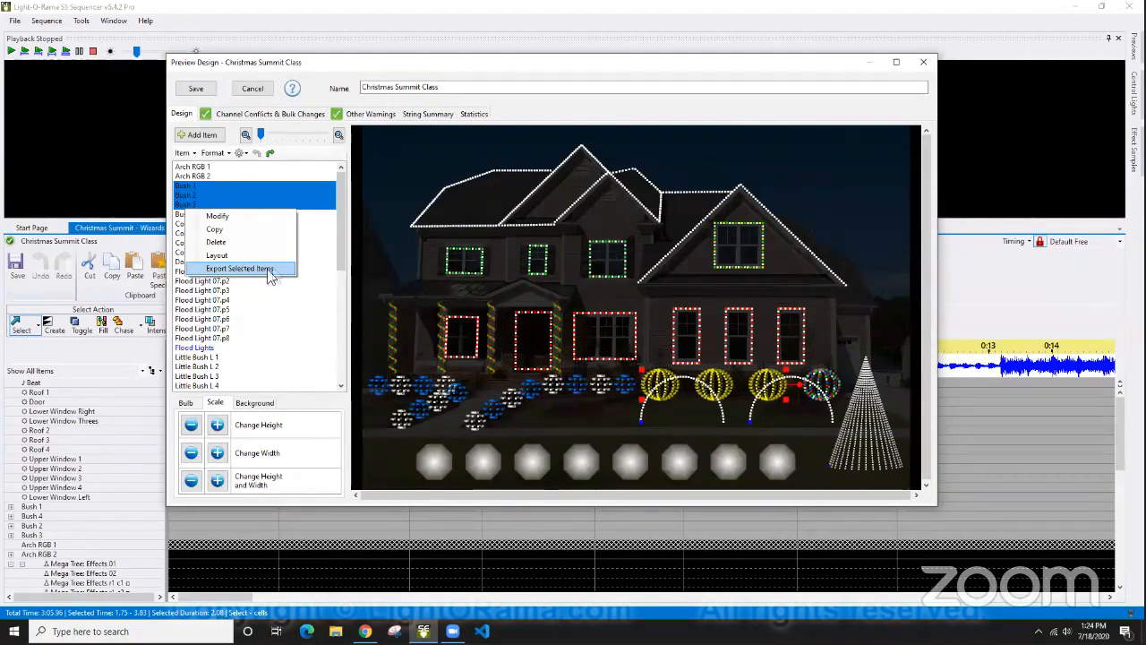
pyautogui.click(236, 302)
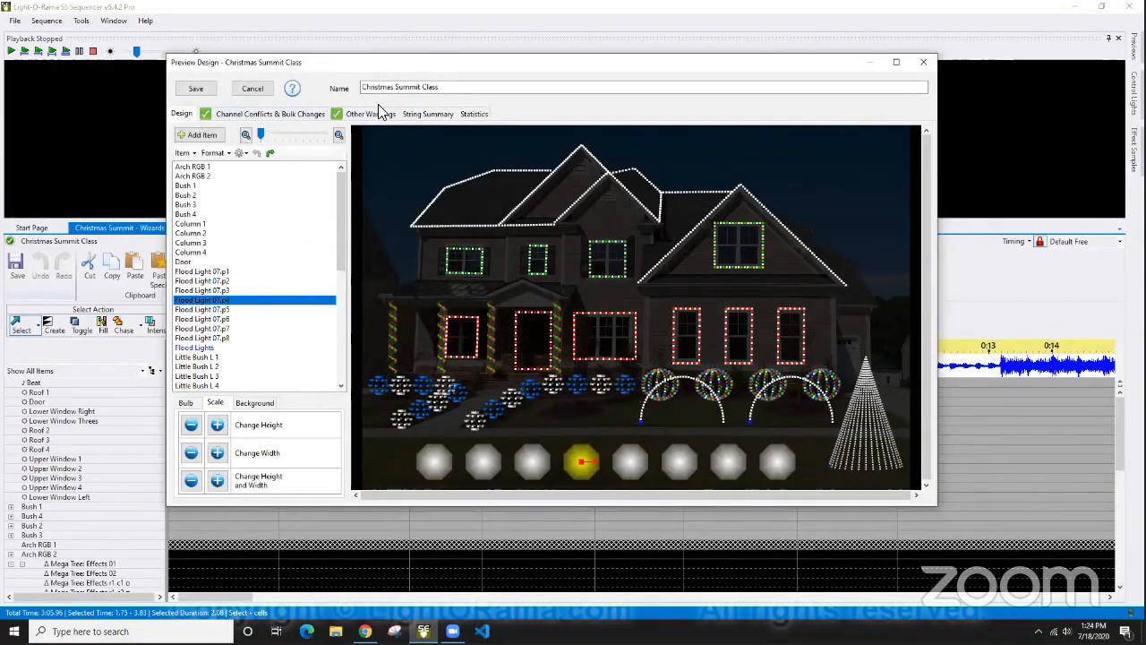
# Check the preview for channel conflicts, and set Column 2's start circuit to 13 and save the prop.
pyautogui.click(264, 116)
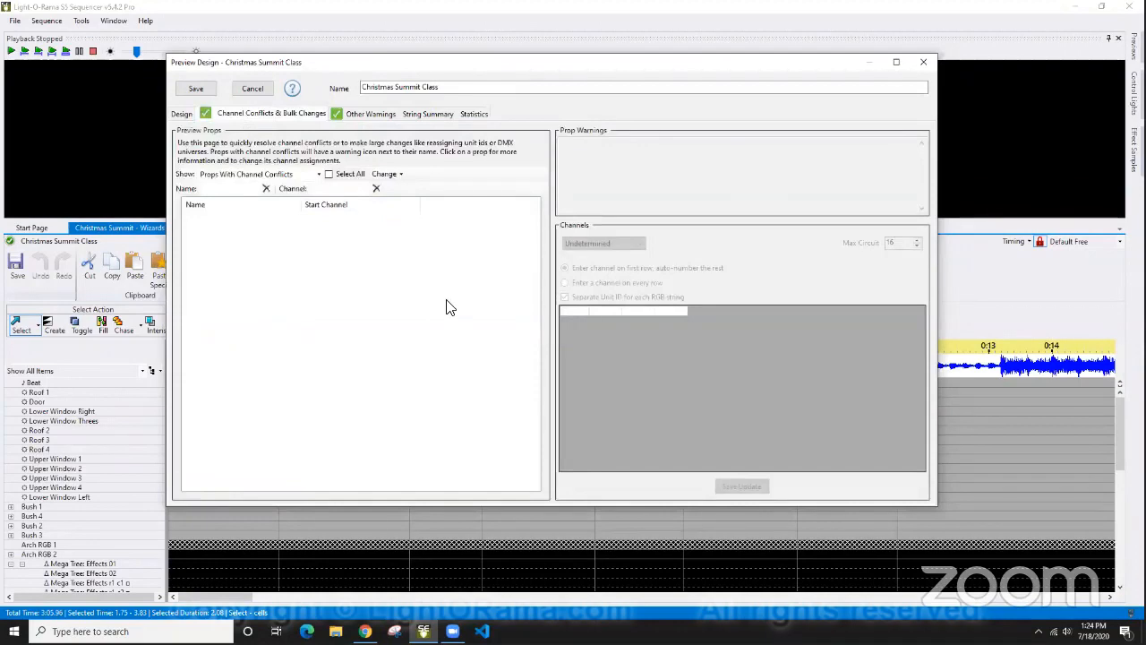
pyautogui.click(180, 114)
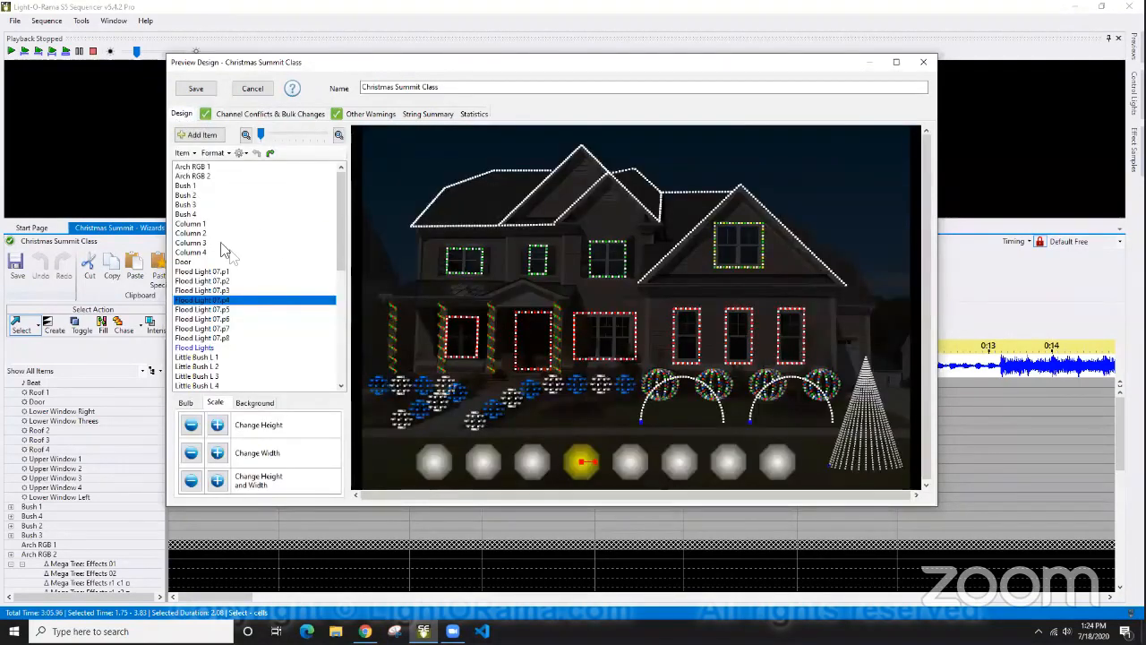
pyautogui.doubleClick(200, 234)
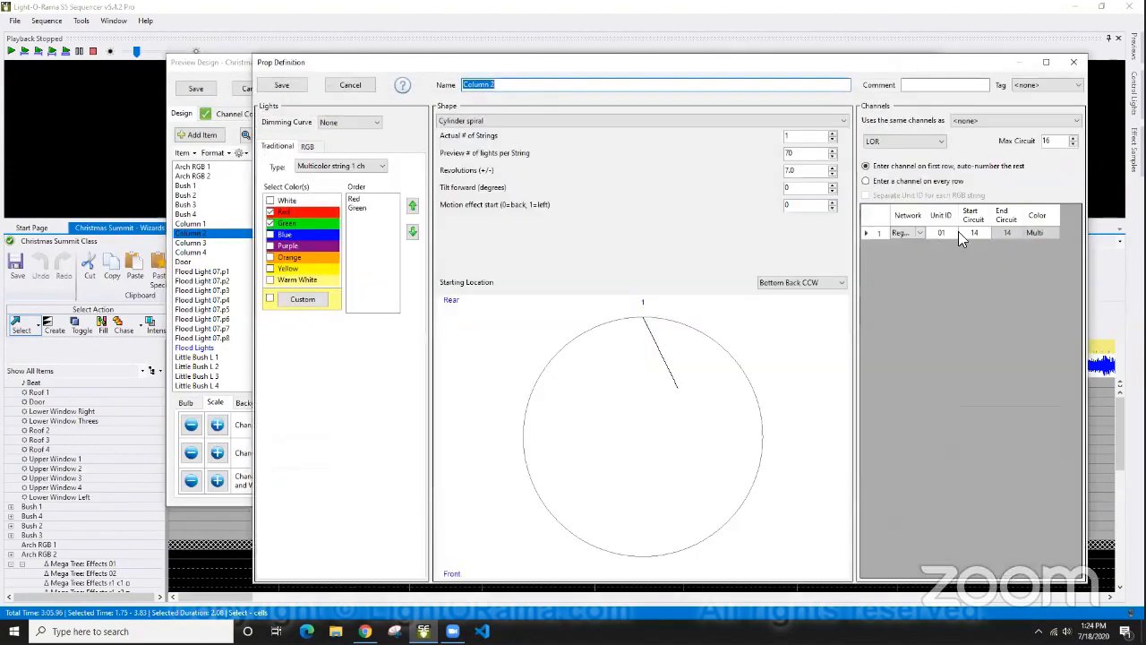
pyautogui.click(973, 231)
pyautogui.write('13')
pyautogui.click(953, 231)
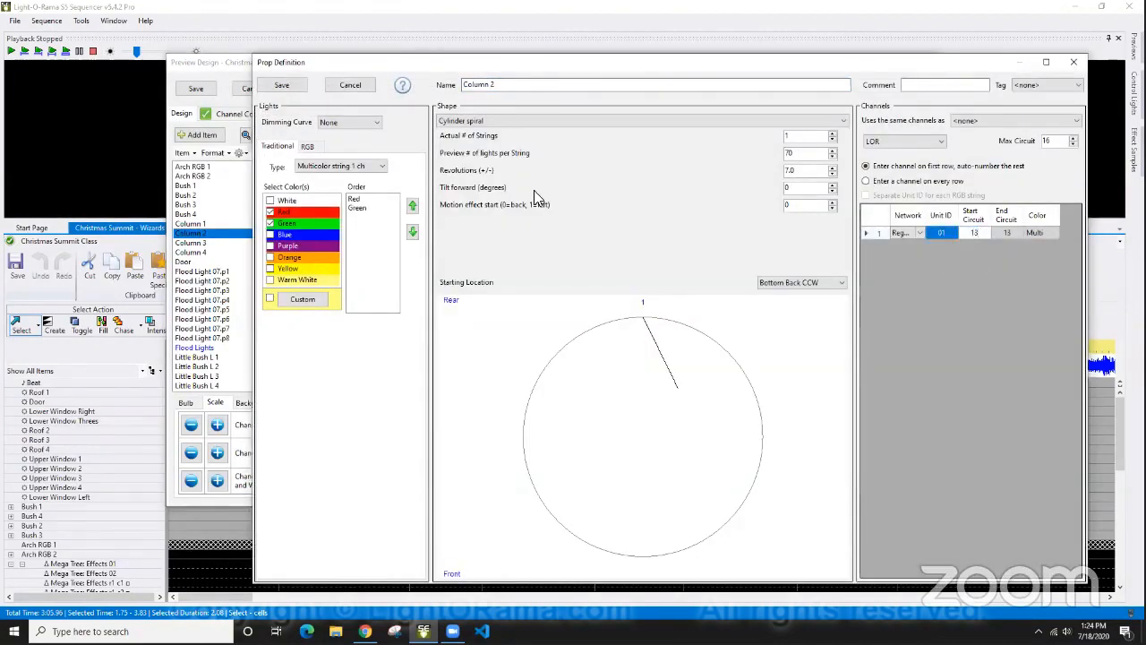
pyautogui.click(281, 85)
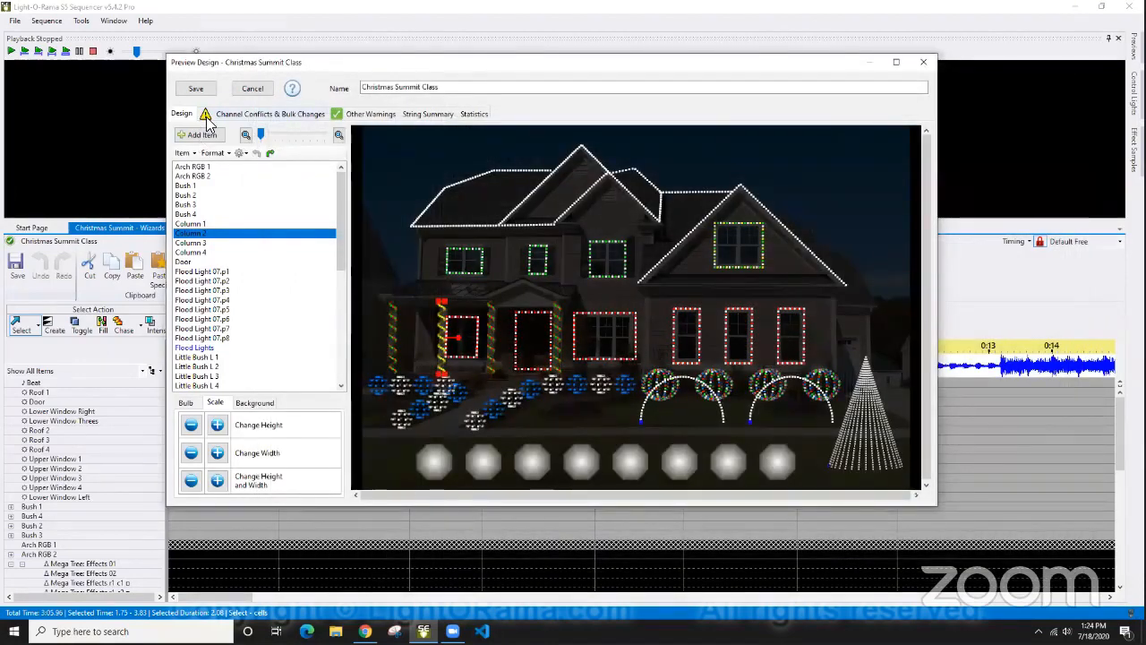
# Resolve the channel conflict between Column 1 and Column 2 by setting Column 2's start circuit to 14 and saving the update.
pyautogui.click(223, 118)
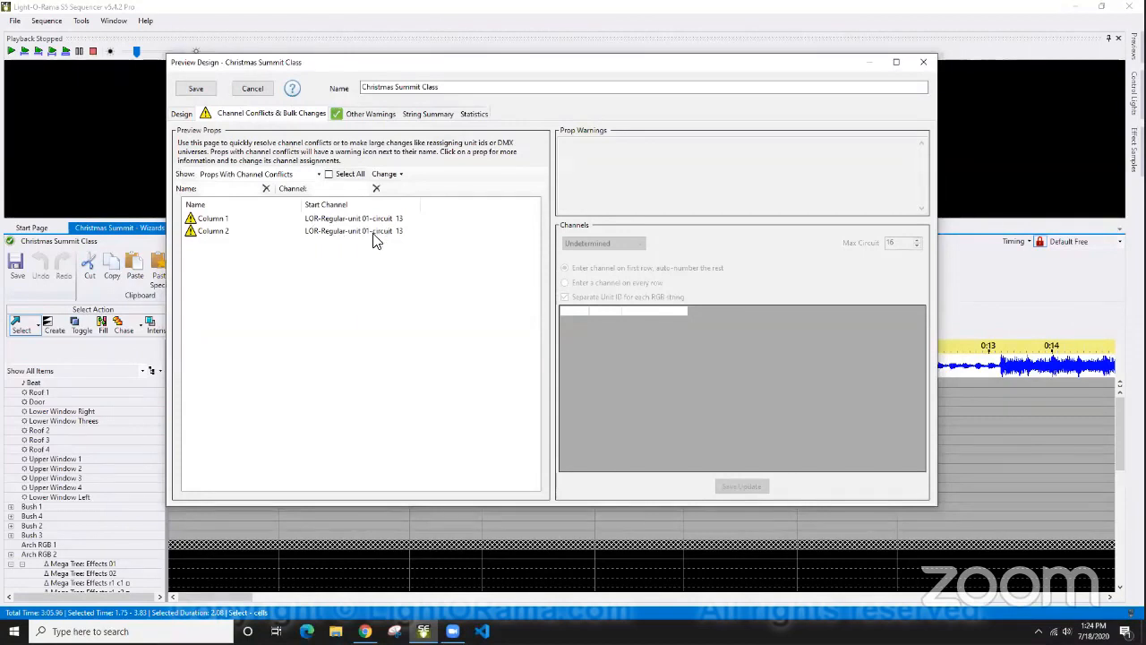
pyautogui.click(374, 232)
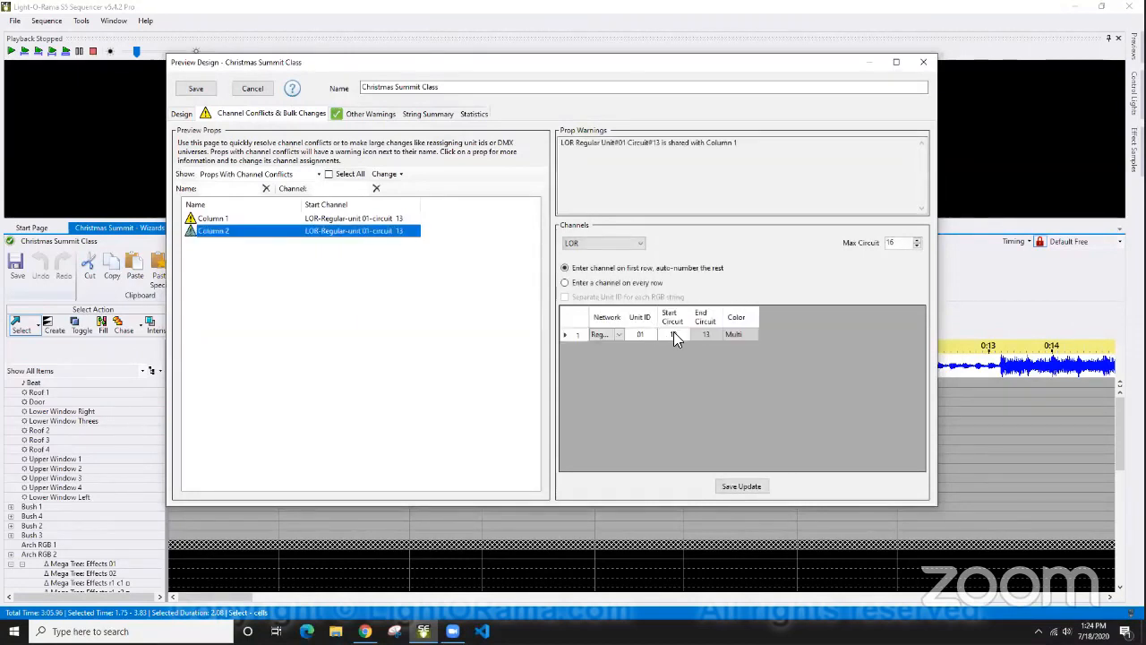
pyautogui.click(673, 331)
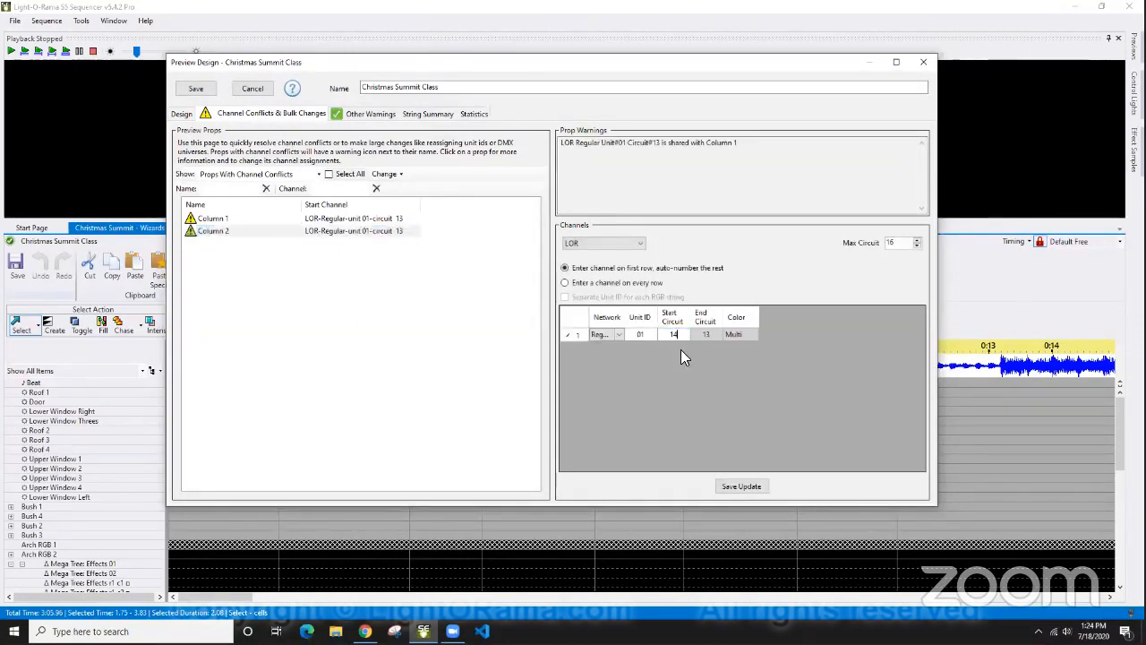
pyautogui.click(748, 490)
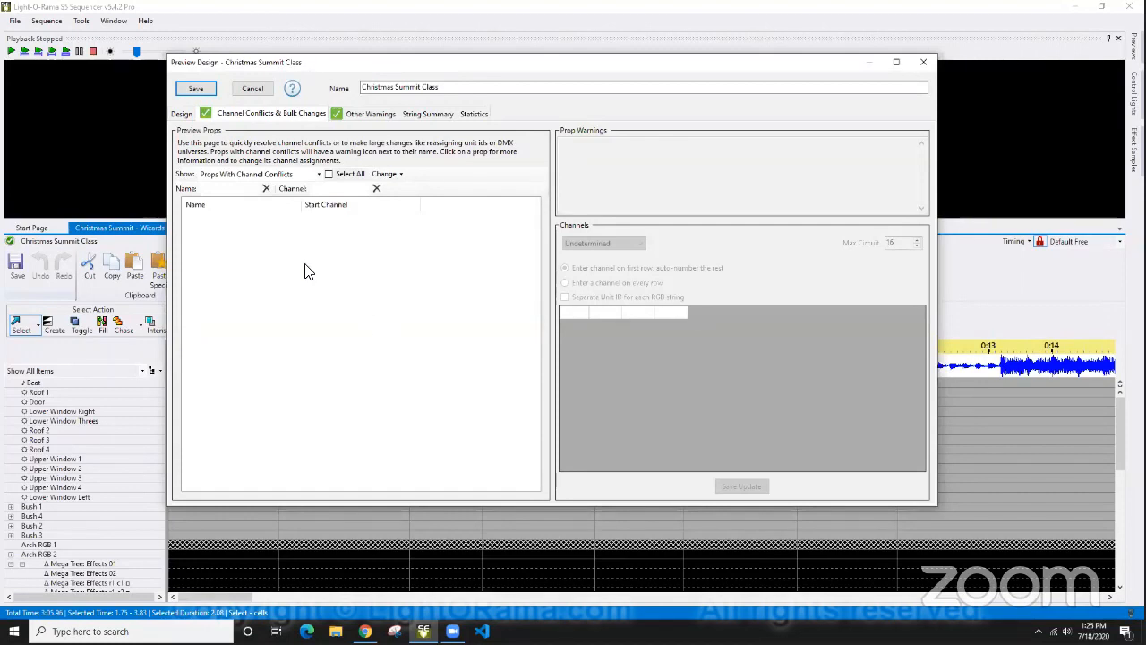
# List all props with their start channels instead of only those with channel conflicts.
pyautogui.click(318, 175)
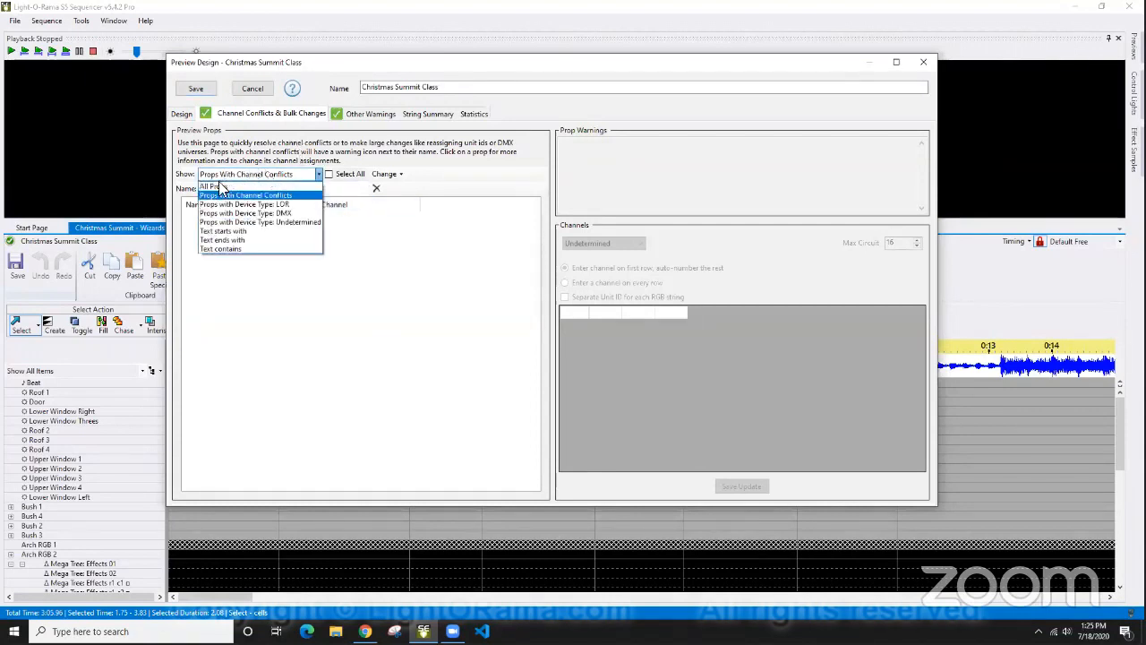
pyautogui.click(223, 183)
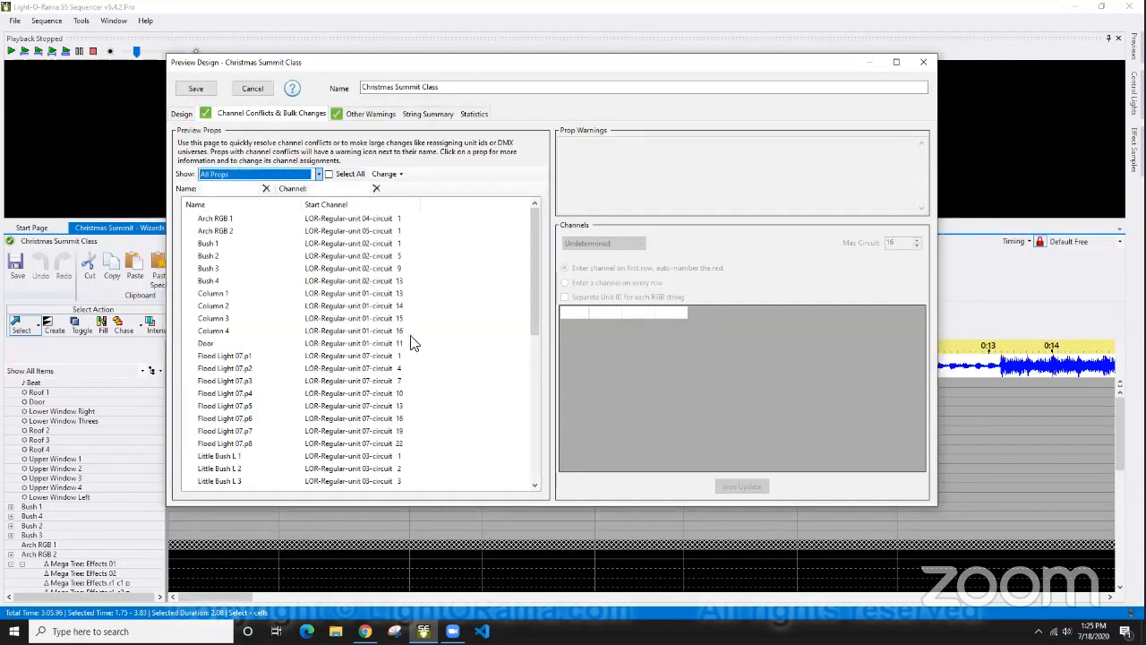
pyautogui.scroll(-4, 474, 370)
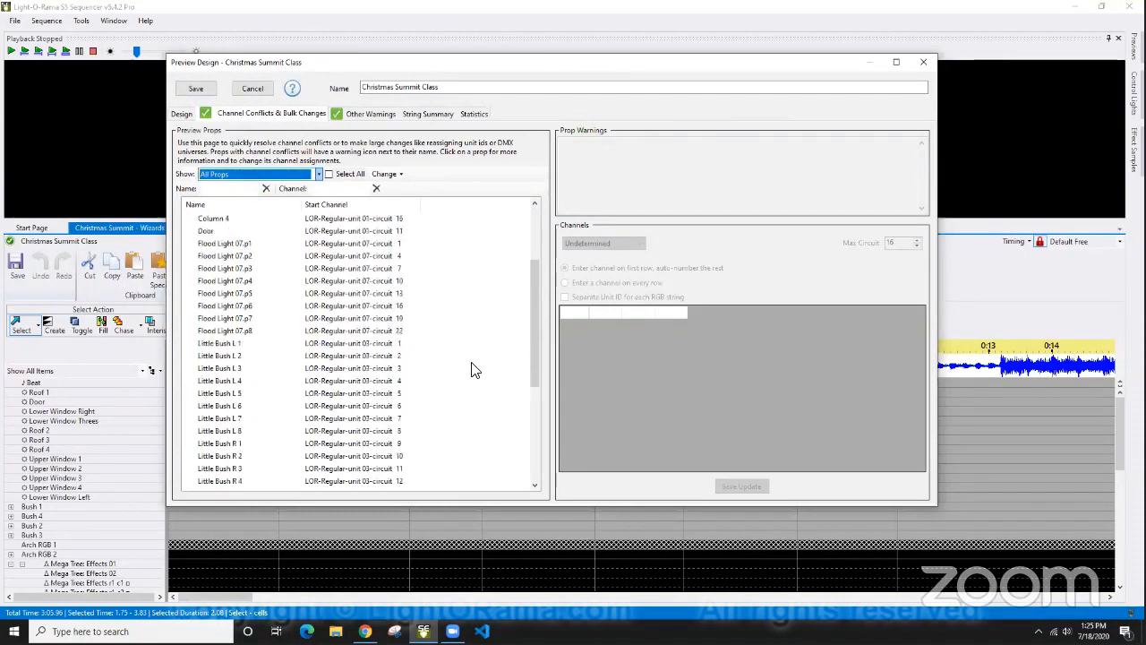
# Set the LOR unit ID of all props from Little Bush L 1 through Little Bush R 8 to 12.
pyautogui.click(367, 310)
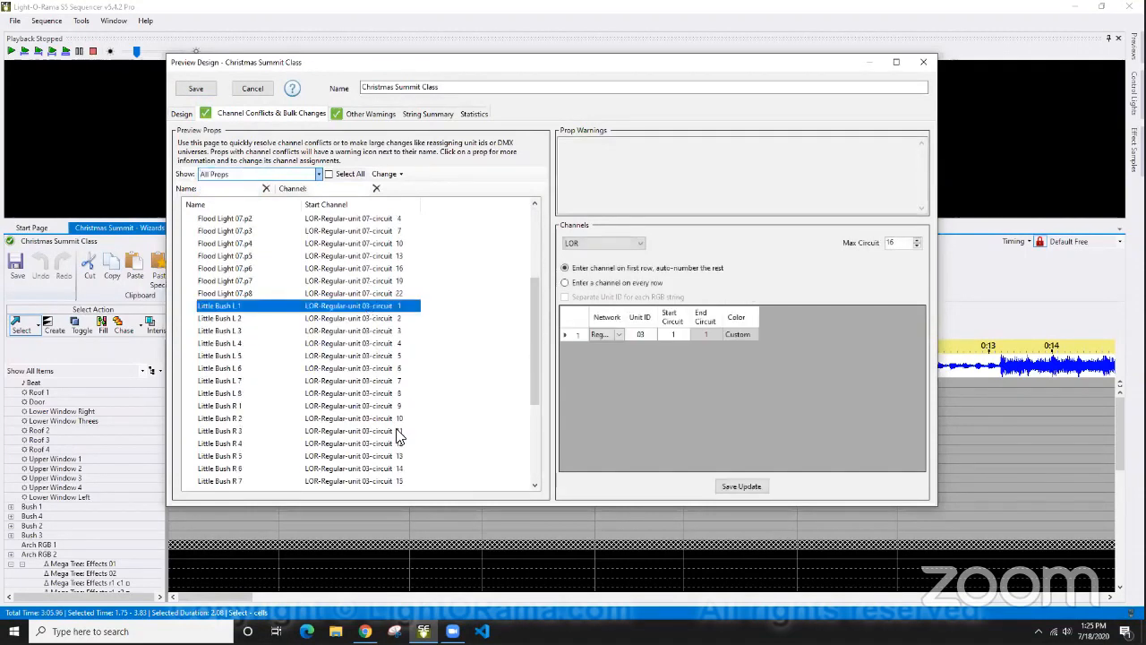
pyautogui.scroll(-1, 399, 435)
pyautogui.keyDown('shift'); pyautogui.click(363, 457); pyautogui.keyUp('shift')
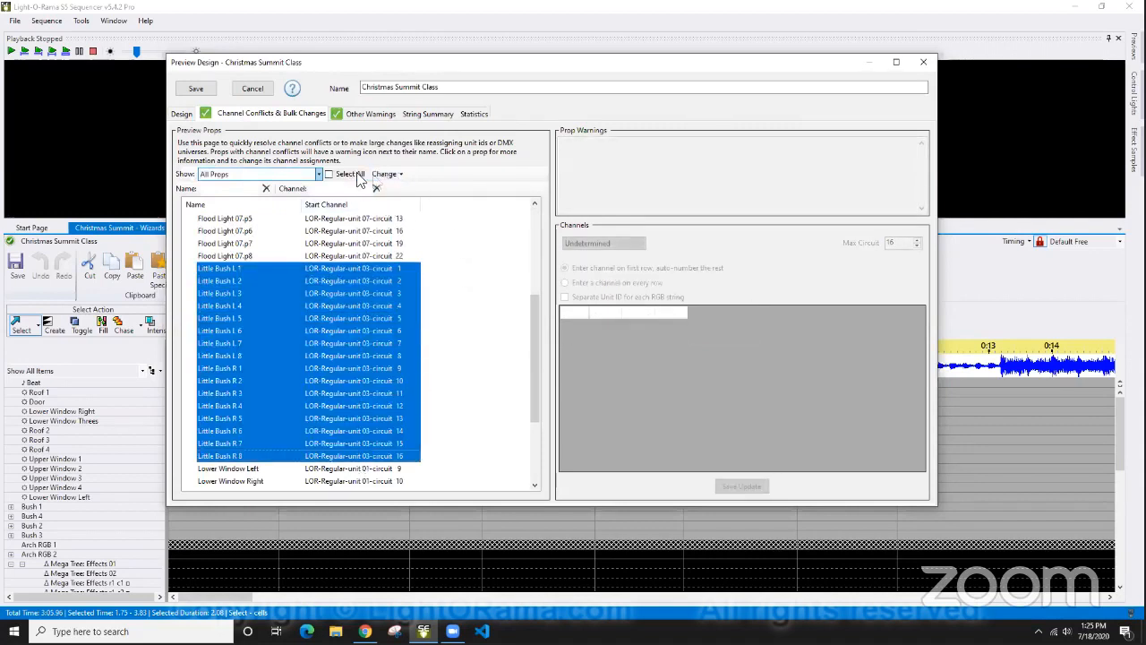
pyautogui.click(396, 174)
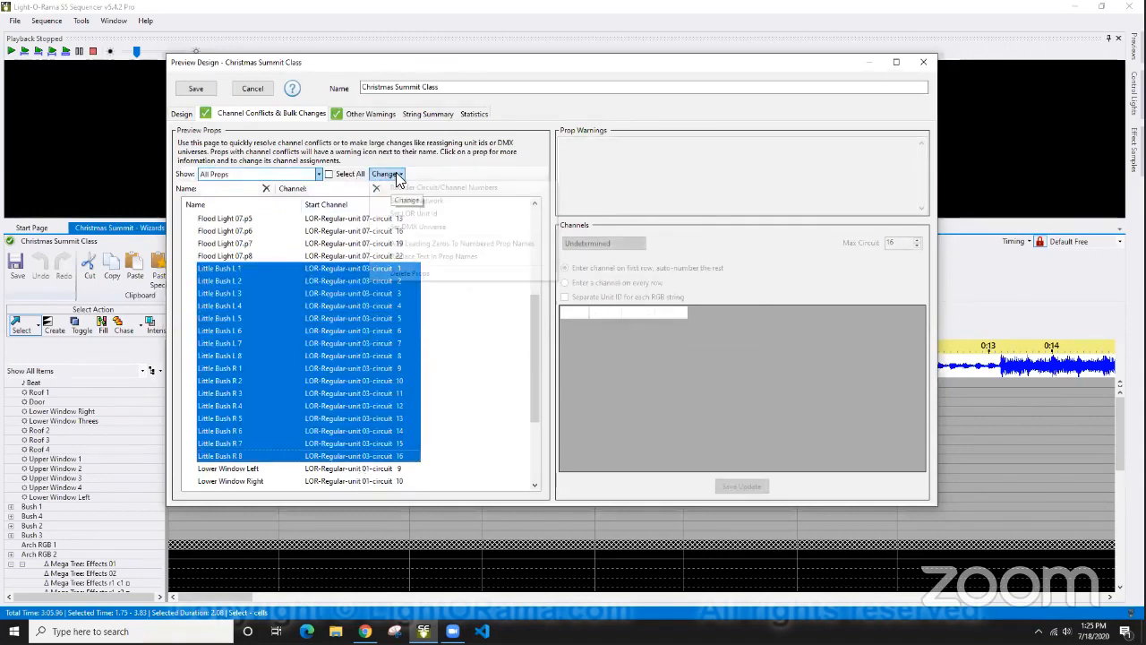
pyautogui.click(444, 214)
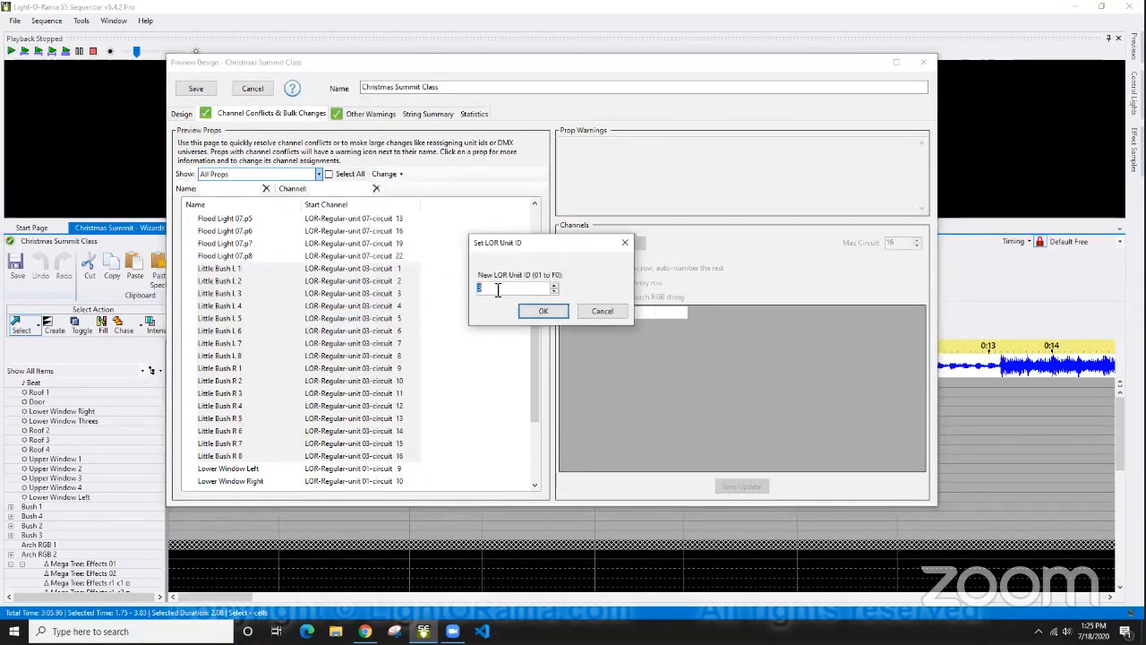
pyautogui.write('12')
pyautogui.click(543, 310)
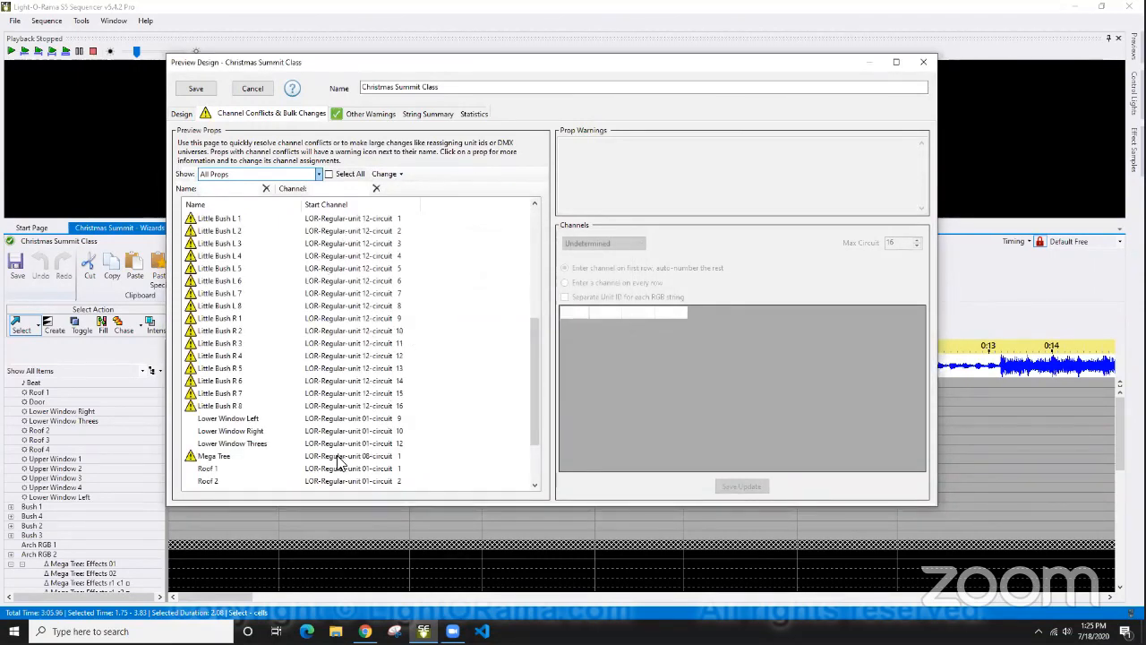
# Check the conflict on Little Bush L 1 and set the LOR unit ID of all Little Bush props to 03.
pyautogui.click(362, 220)
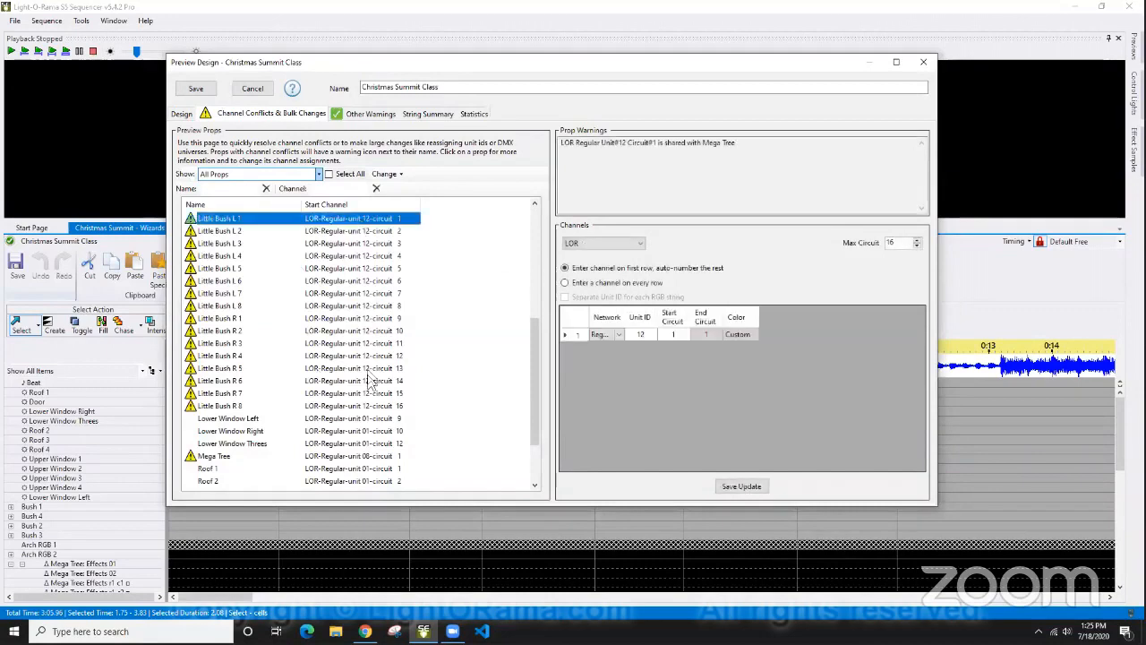
pyautogui.keyDown('shift'); pyautogui.click(356, 407); pyautogui.keyUp('shift')
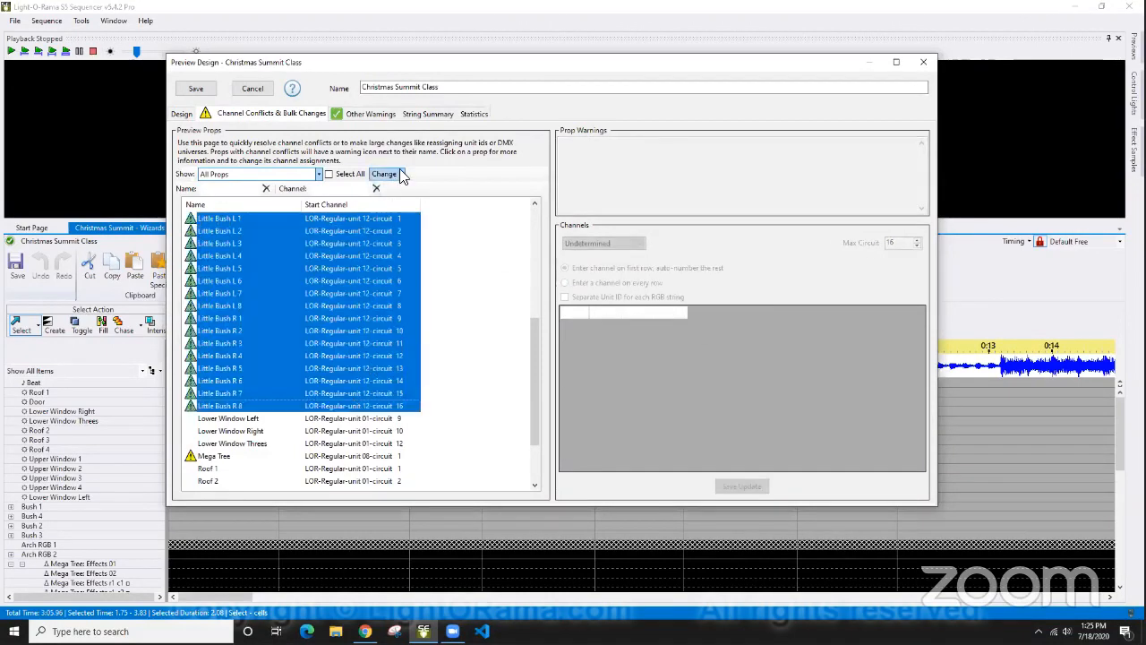
pyautogui.click(387, 174)
pyautogui.click(437, 215)
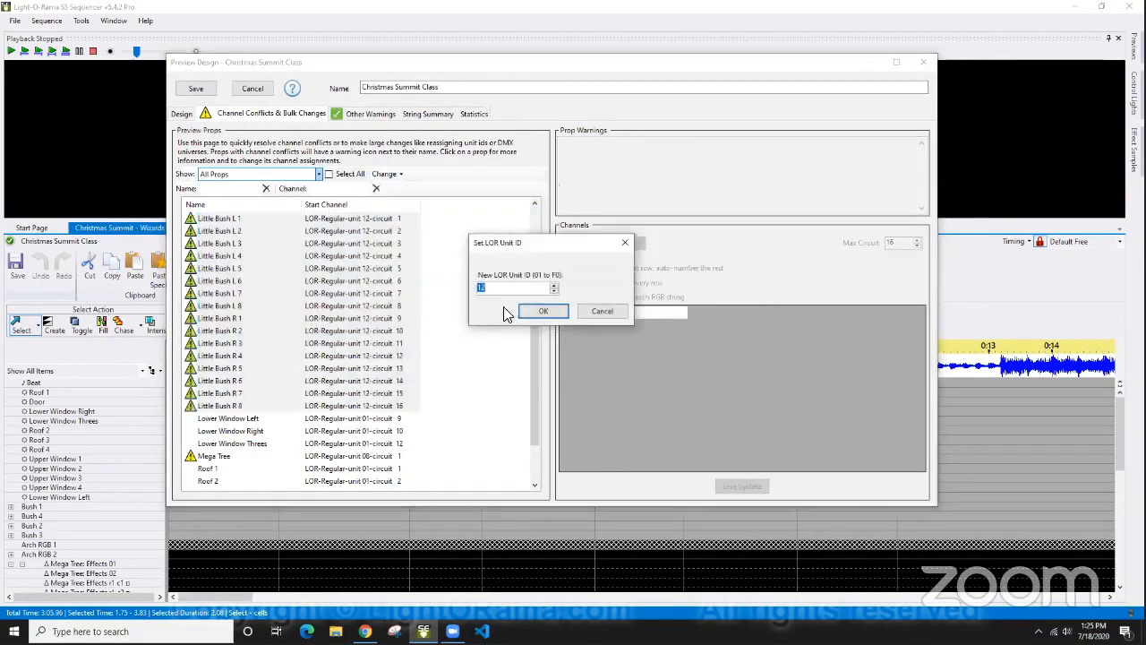
pyautogui.write('03')
pyautogui.click(543, 311)
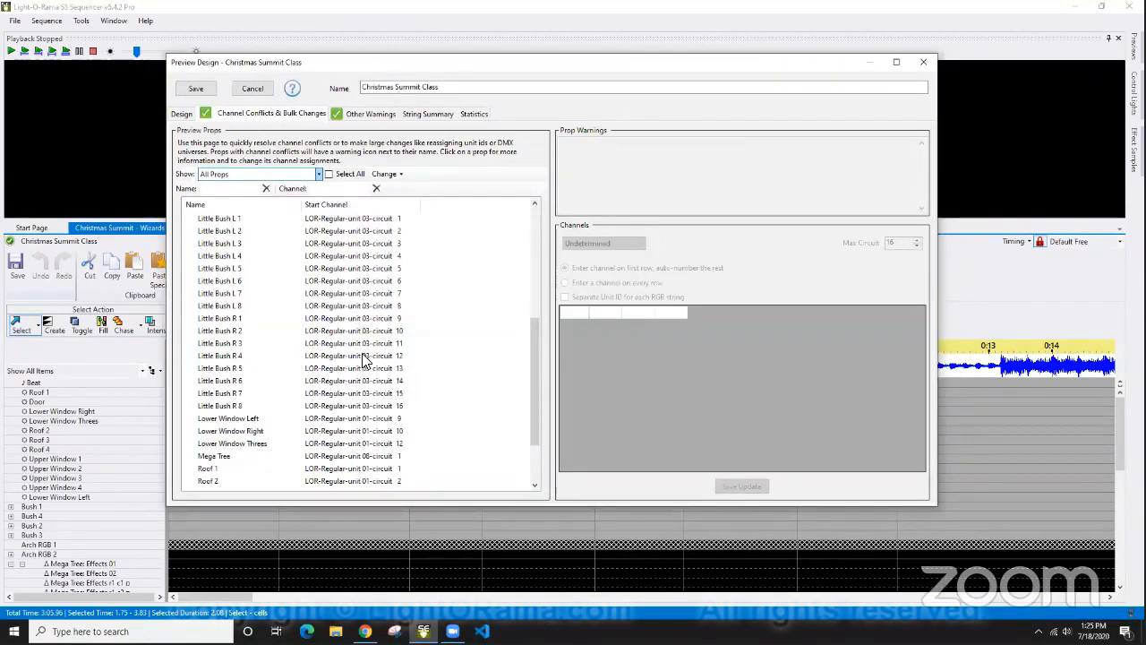
# View the preview's other warnings and the string summary of its props.
pyautogui.click(357, 119)
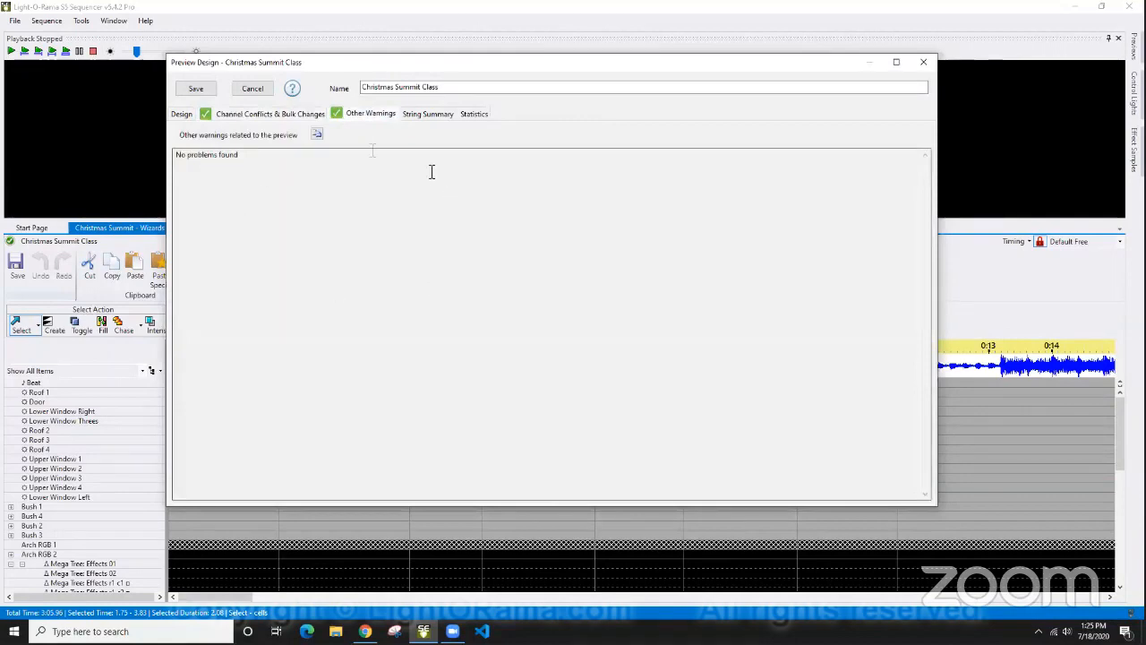
pyautogui.click(431, 116)
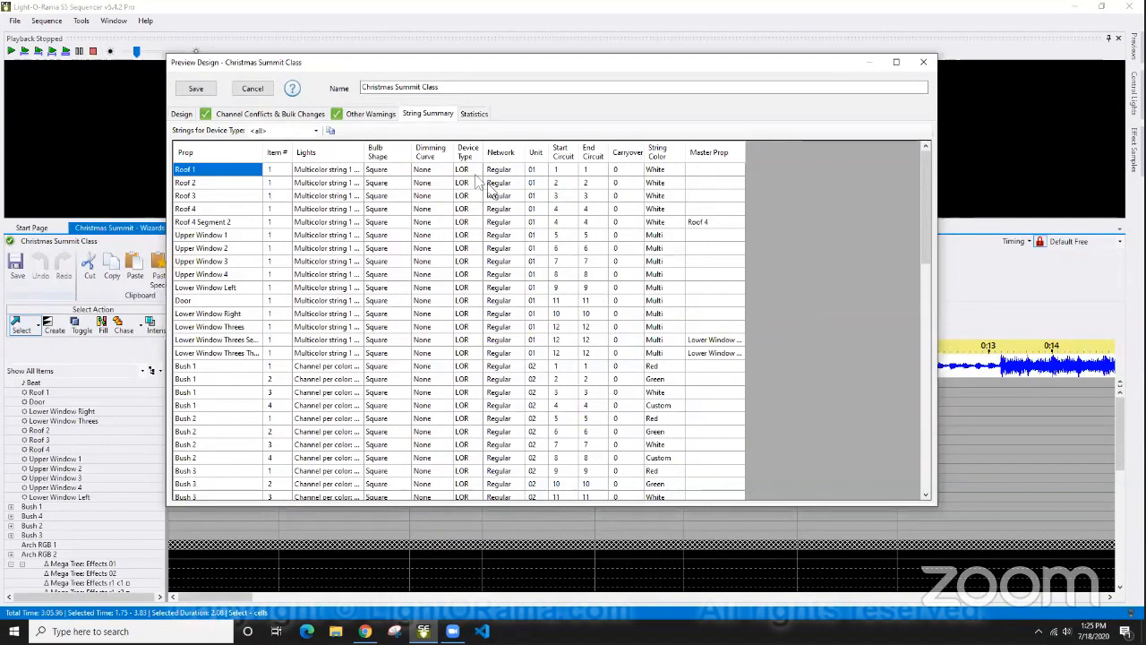
# View the preview's display size statistics, and close the Preview Design window without saving the changes.
pyautogui.click(471, 115)
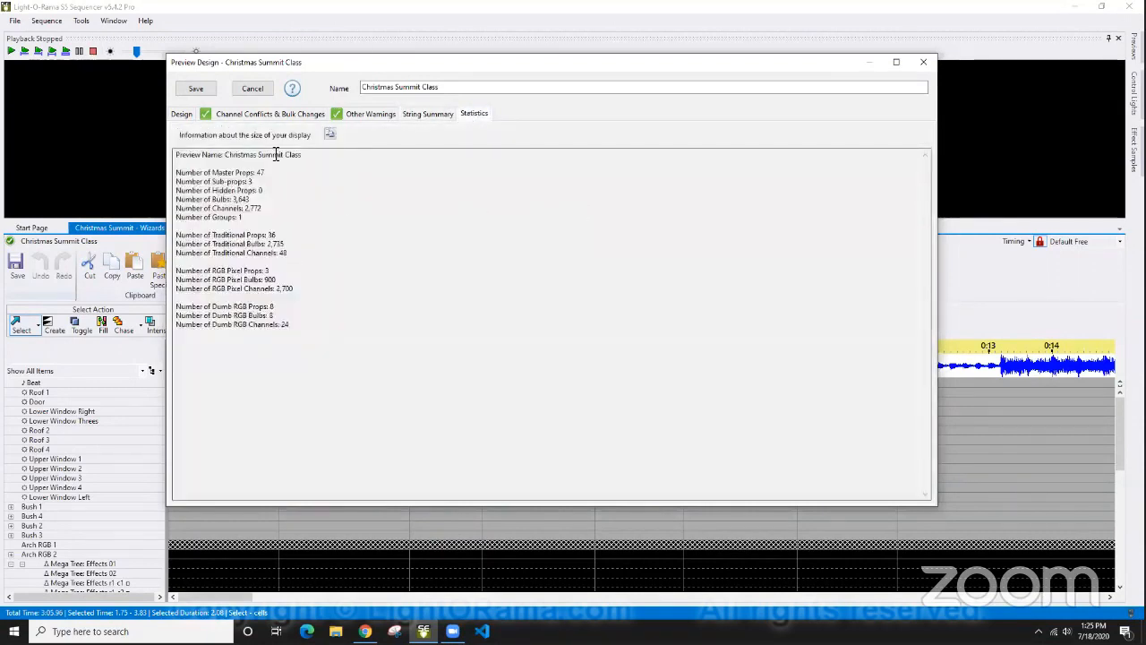
pyautogui.click(182, 114)
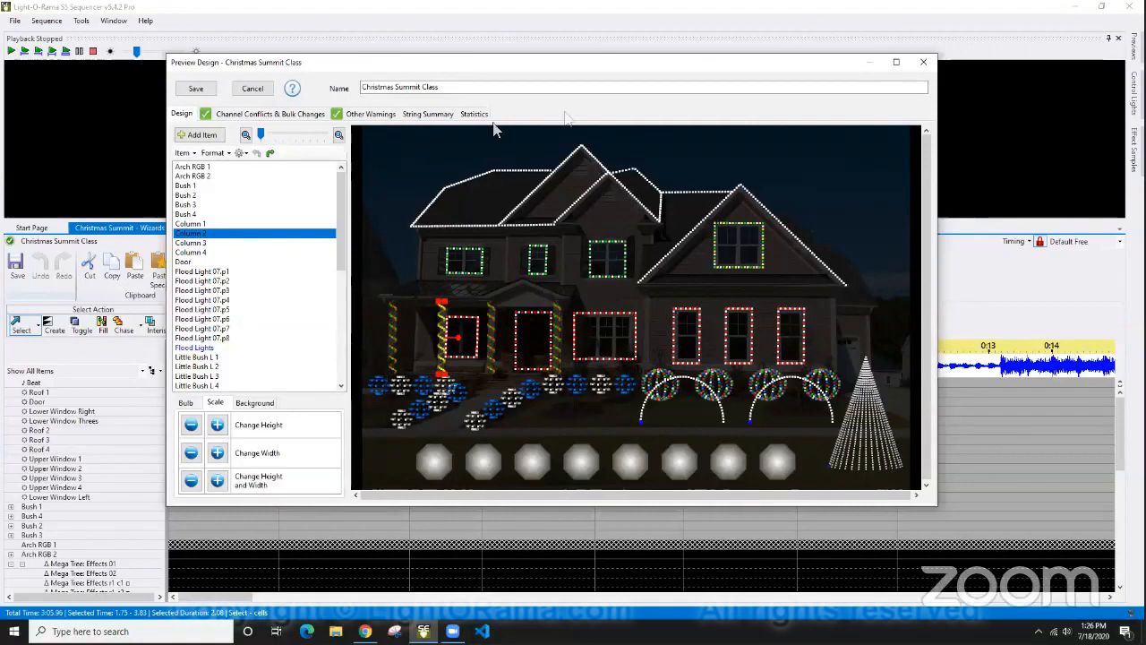
pyautogui.click(926, 64)
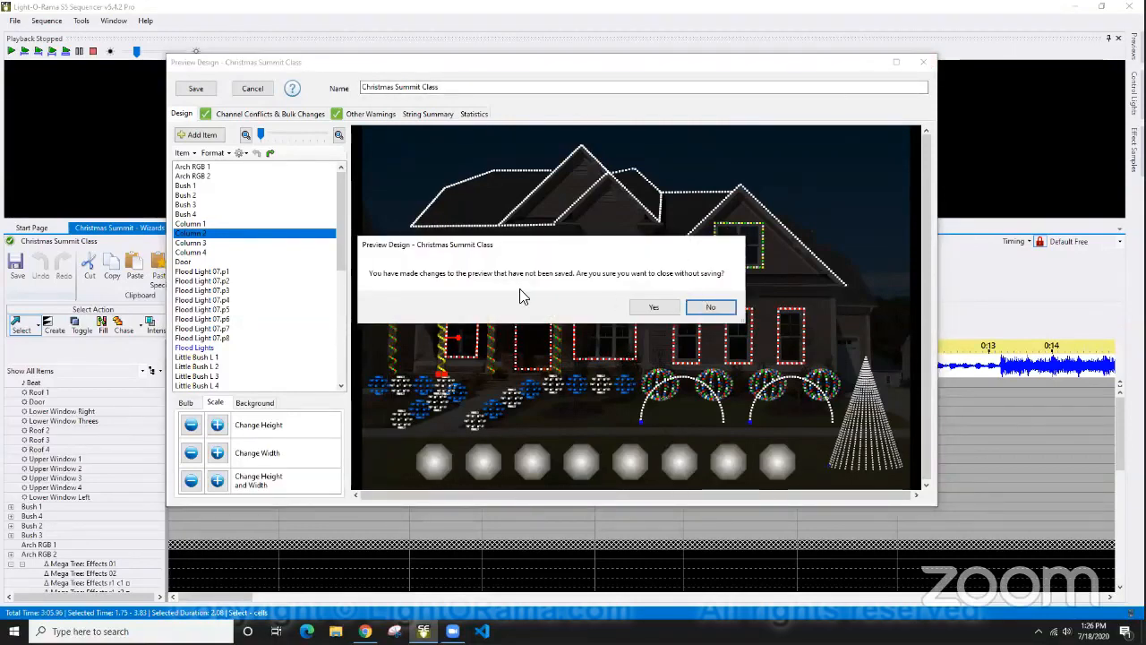
pyautogui.click(713, 309)
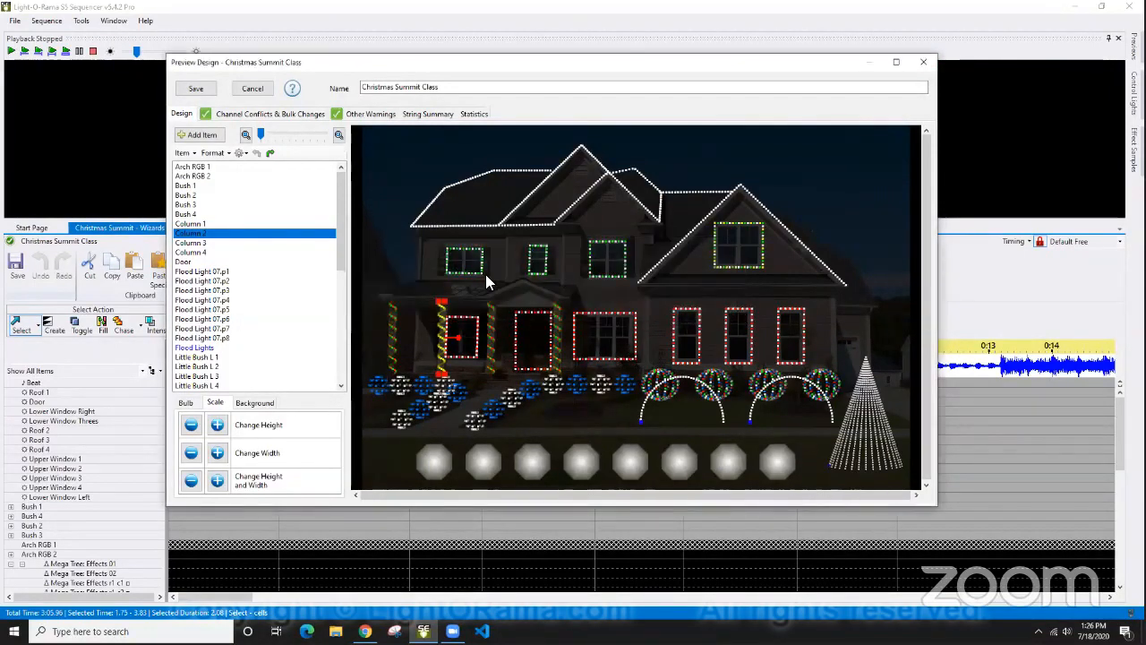
pyautogui.click(923, 62)
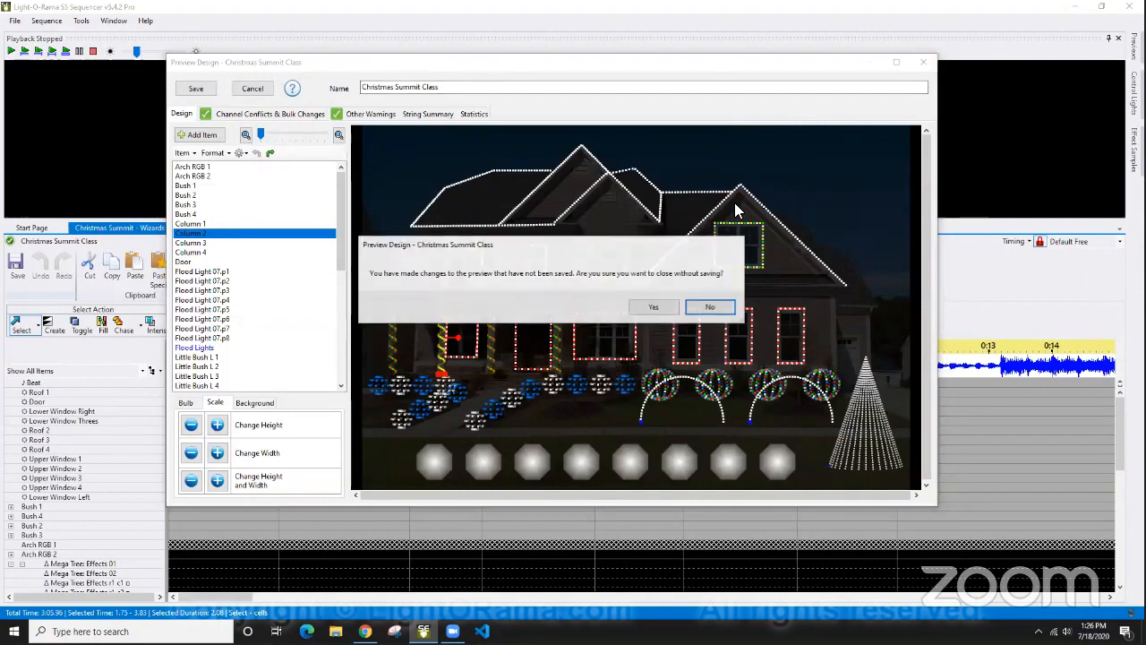
pyautogui.click(653, 307)
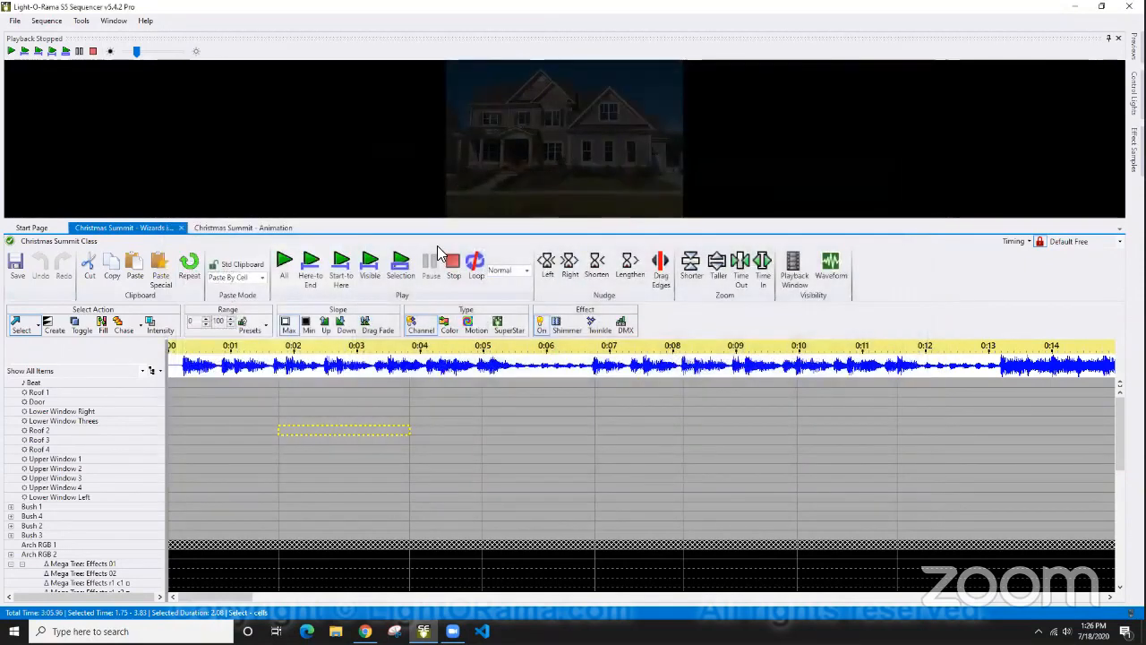
# Delete the props Column 1 through Column 4 from the Christmas Summit Class preview and save it.
pyautogui.click(359, 418)
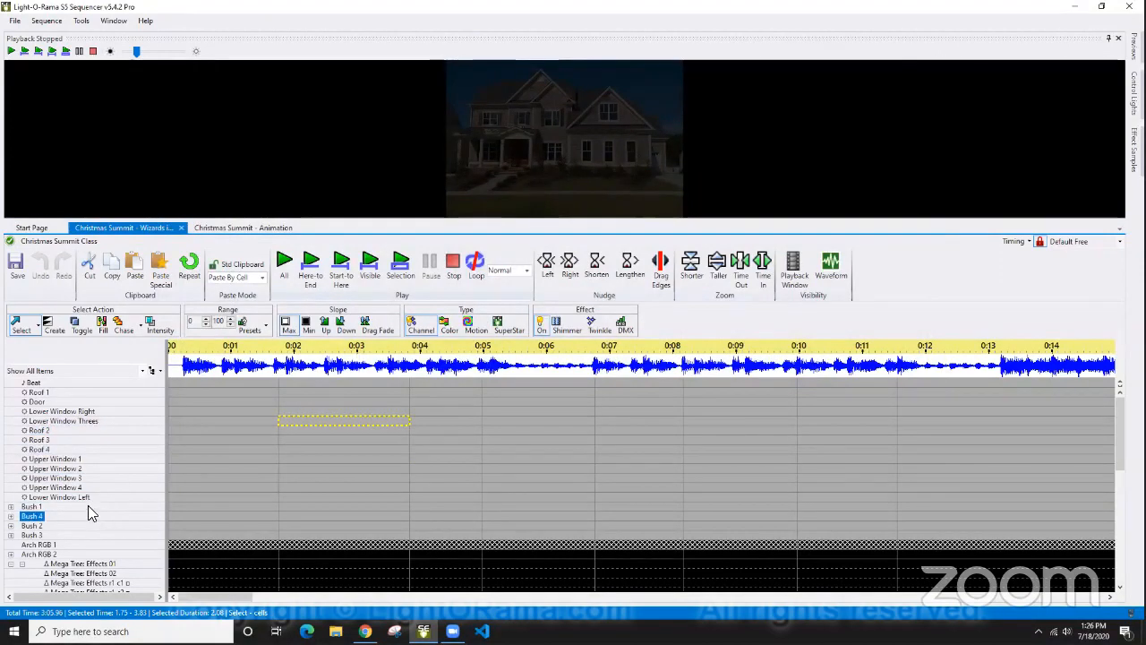
pyautogui.scroll(-9, 88, 509)
pyautogui.scroll(8, 88, 509)
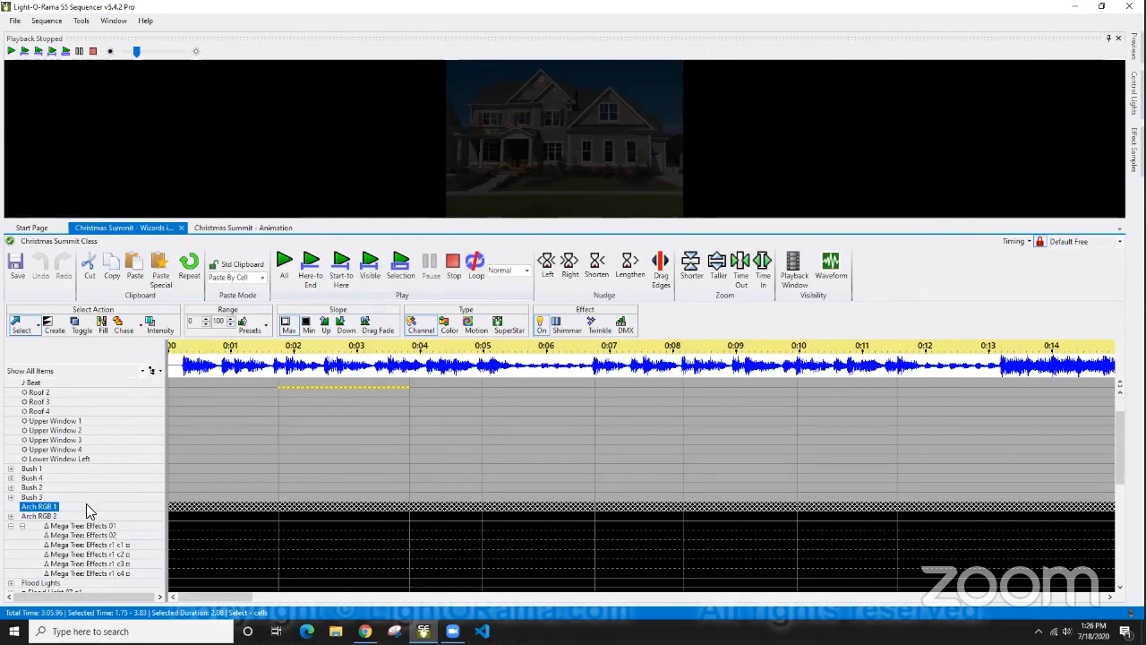
pyautogui.scroll(-8, 86, 503)
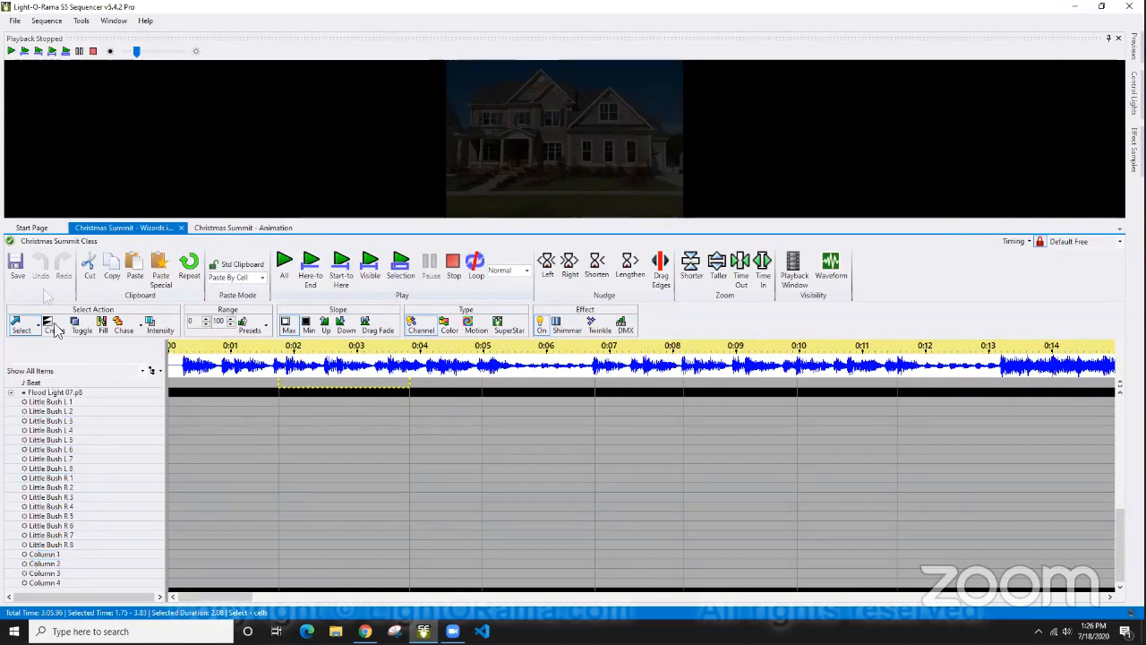
pyautogui.click(46, 244)
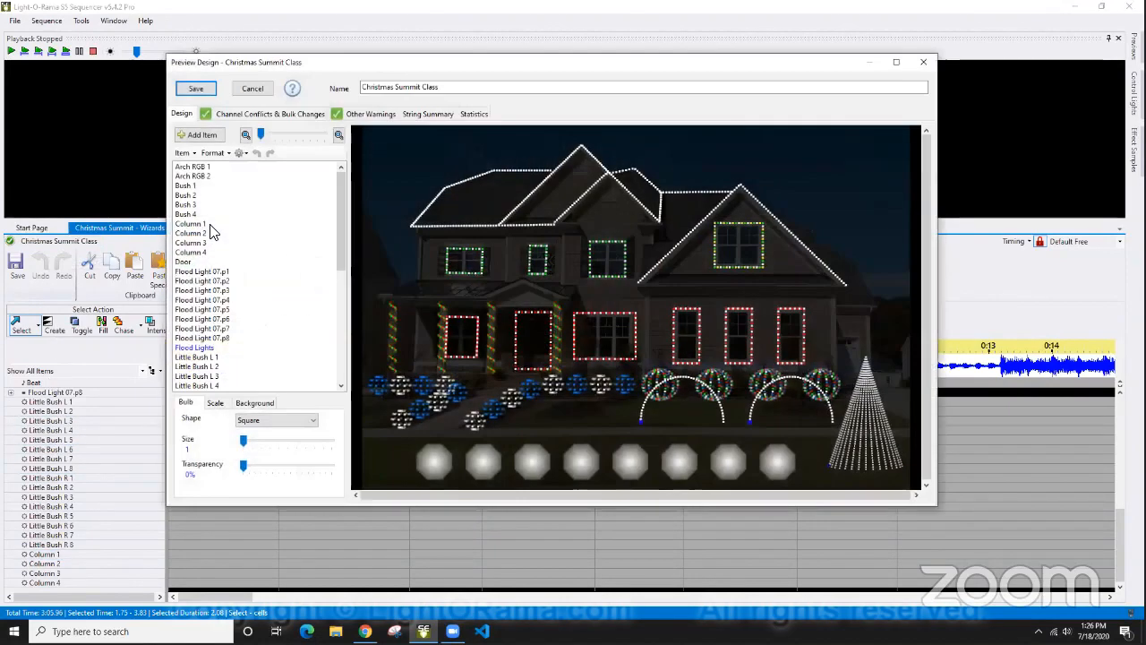
pyautogui.click(209, 224)
pyautogui.keyDown('shift'); pyautogui.click(204, 254); pyautogui.keyUp('shift')
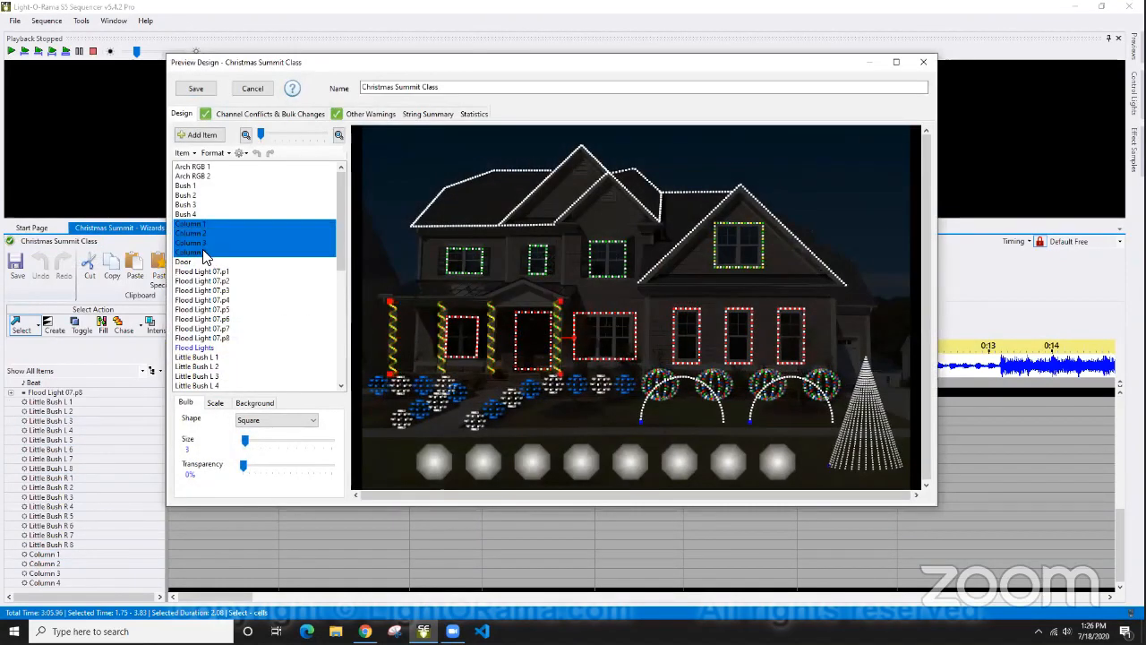
pyautogui.rightClick(208, 253)
pyautogui.click(246, 297)
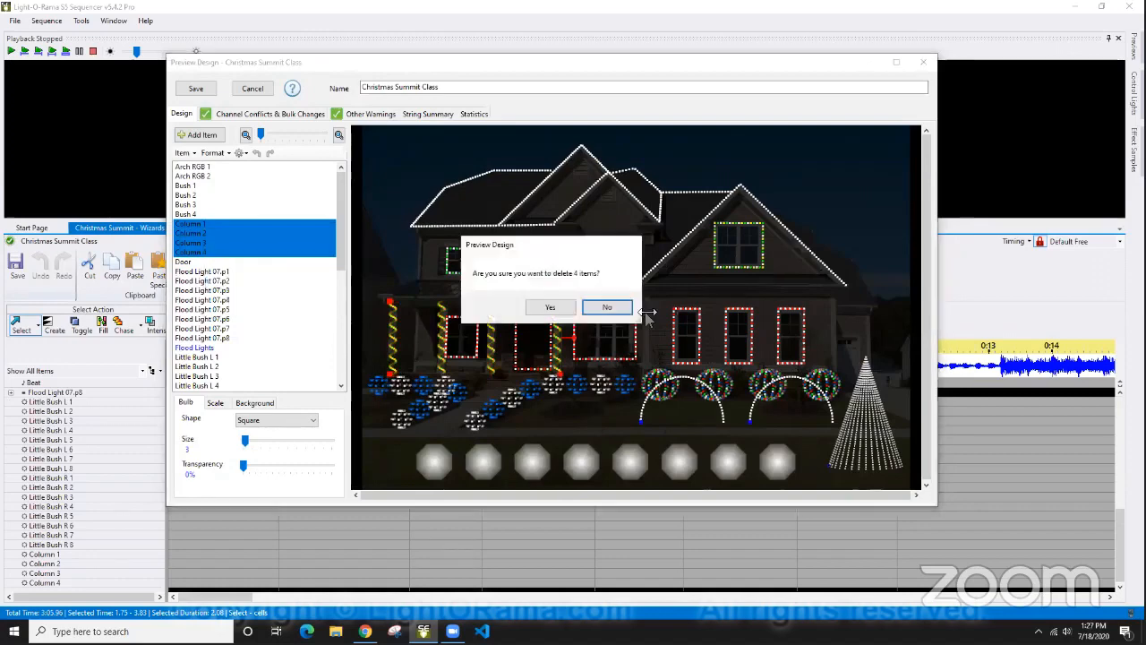
pyautogui.click(550, 307)
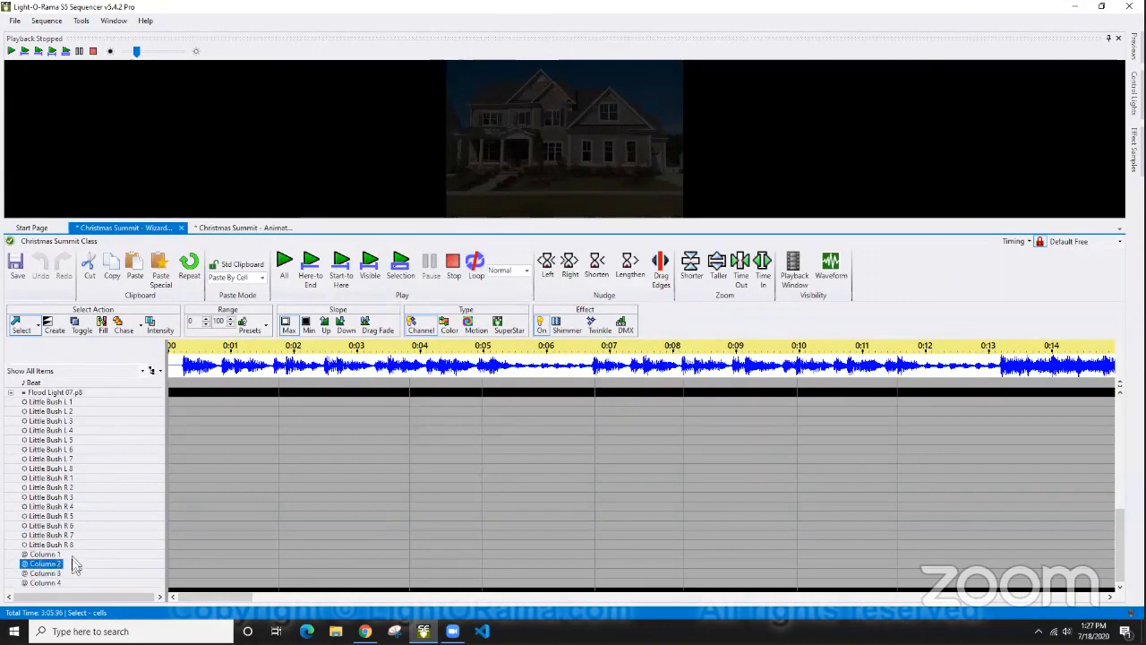
# Add the archived props Column 1 through Column 4 back to the preview and save the change.
pyautogui.click(206, 555)
pyautogui.moveTo(181, 555)
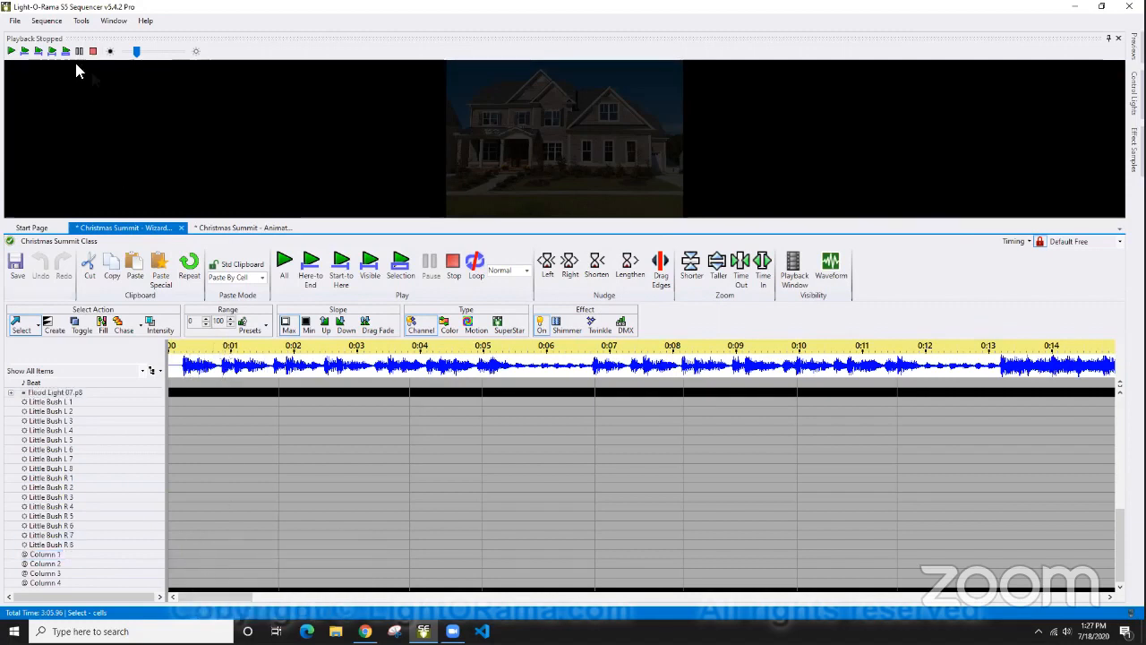
pyautogui.click(48, 20)
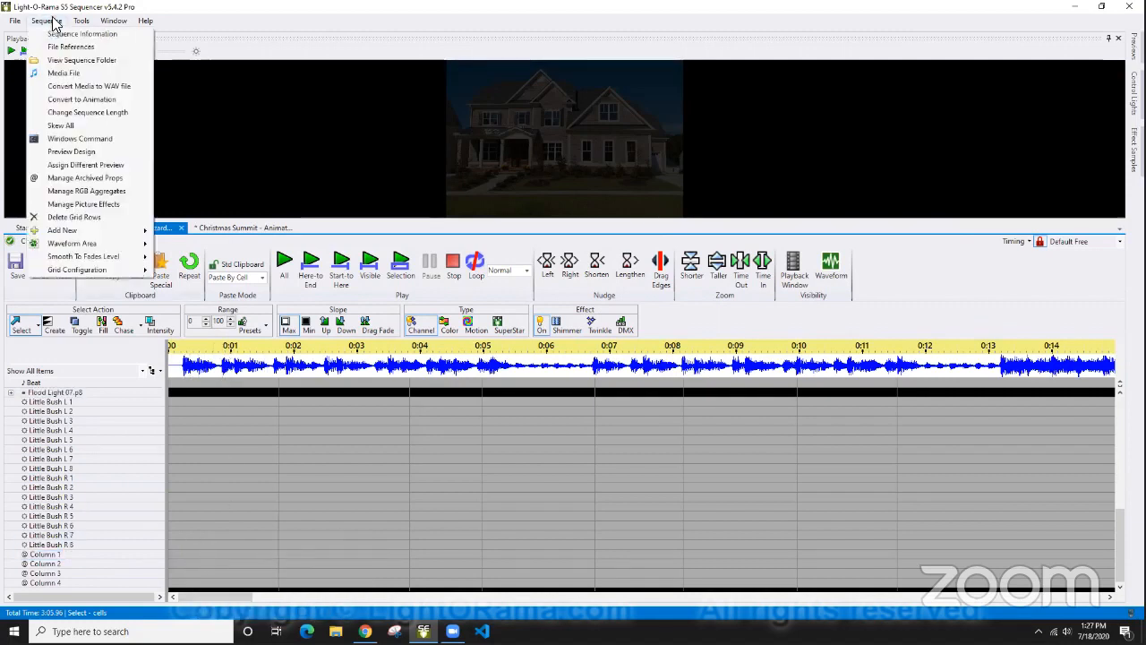
pyautogui.click(83, 178)
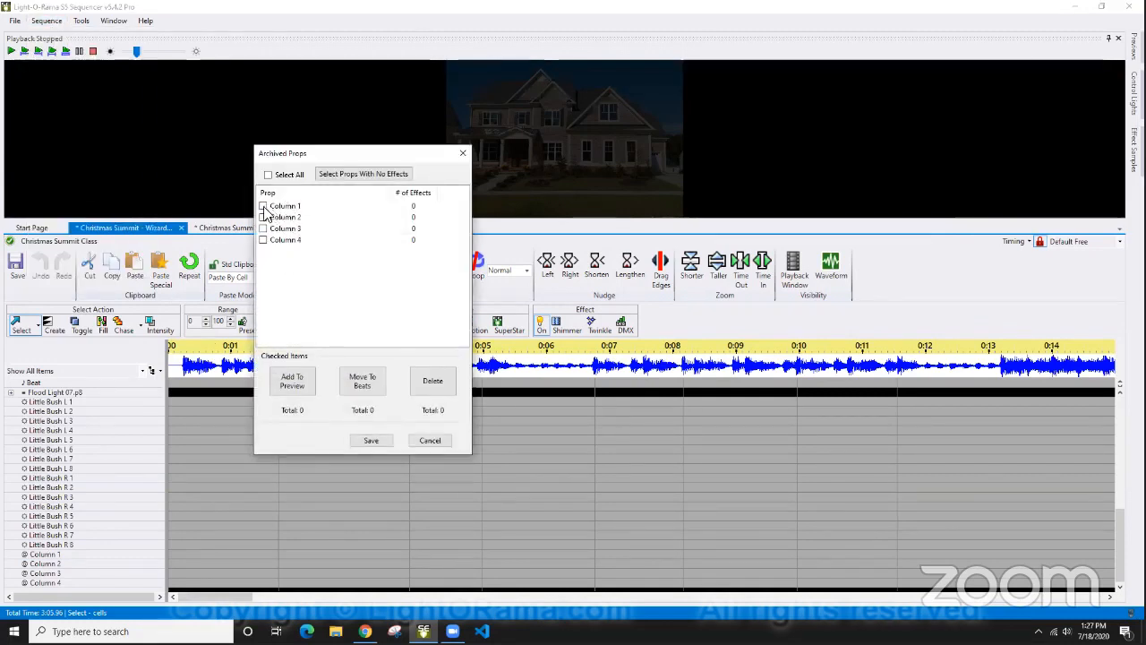
pyautogui.click(264, 206)
pyautogui.click(263, 217)
pyautogui.click(288, 385)
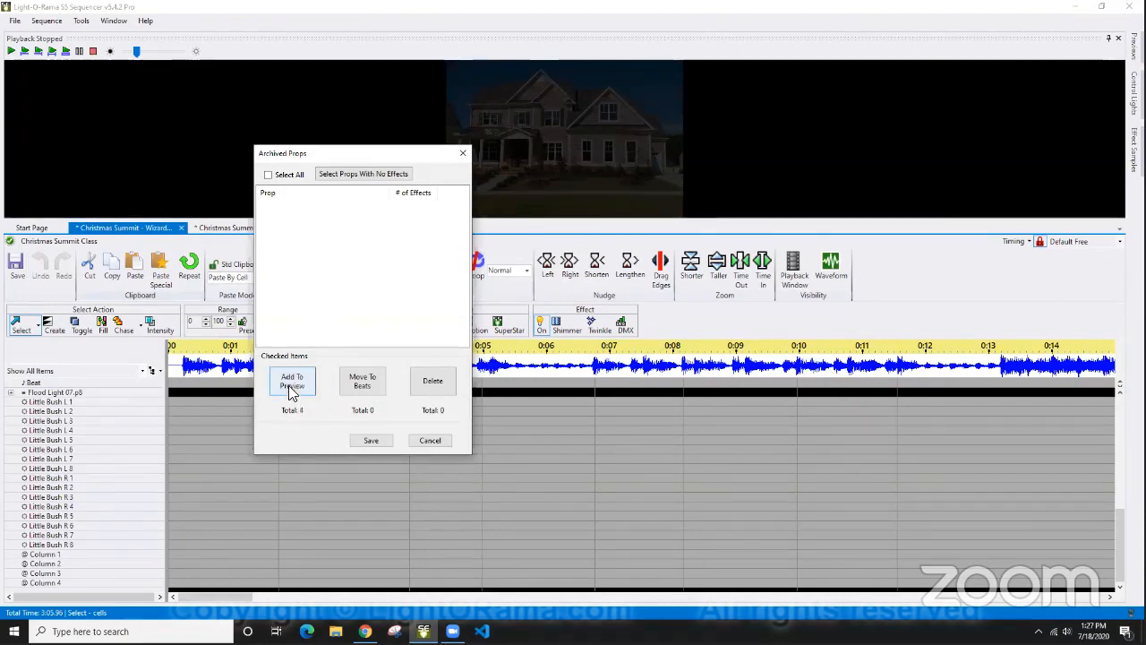
pyautogui.click(372, 439)
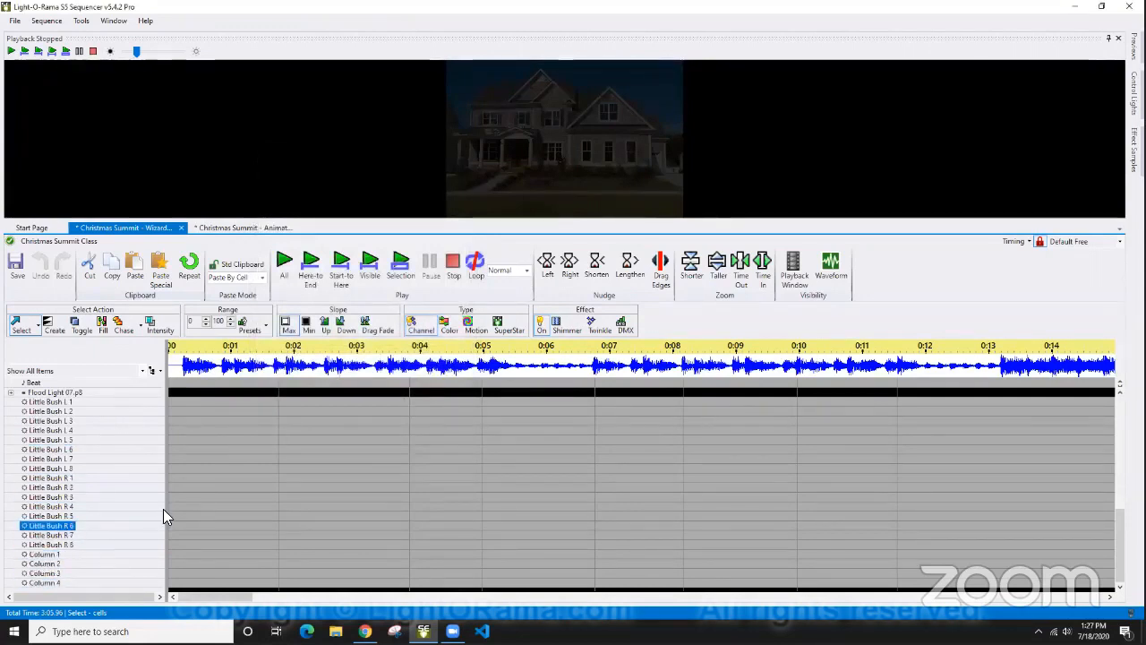
pyautogui.moveTo(266, 538)
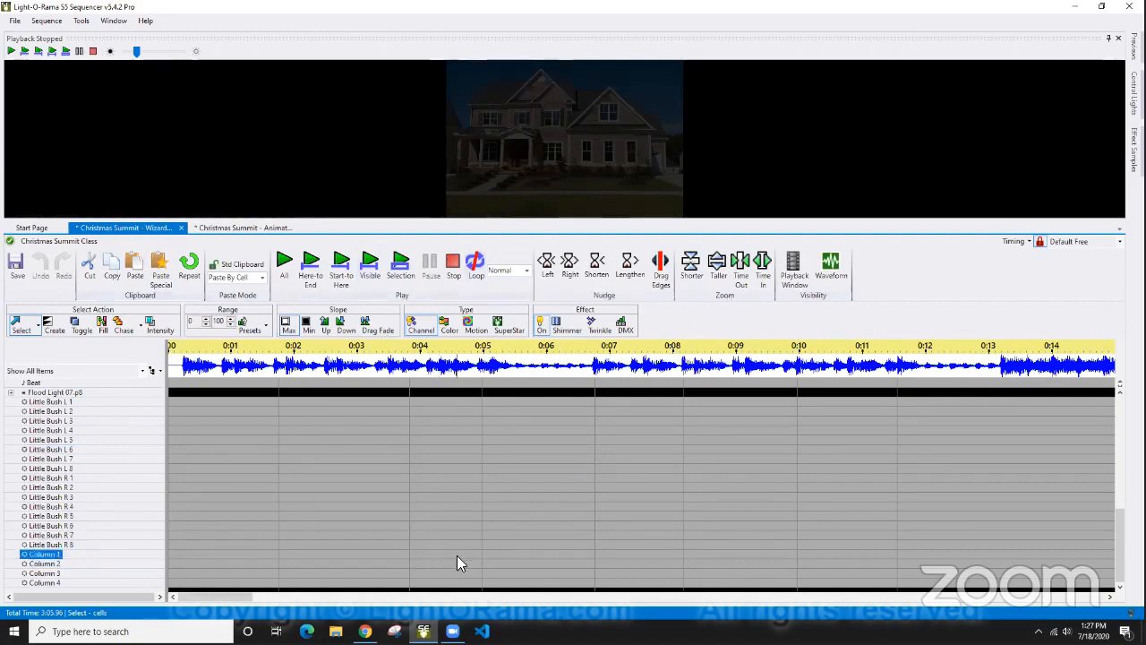
# Switch to the Google Slides presentation and advance to the "Where's That Button?" slide with the S4 and S5 toolbars.
pyautogui.hotkey('alt', 'Tab')
pyautogui.press('Tab')
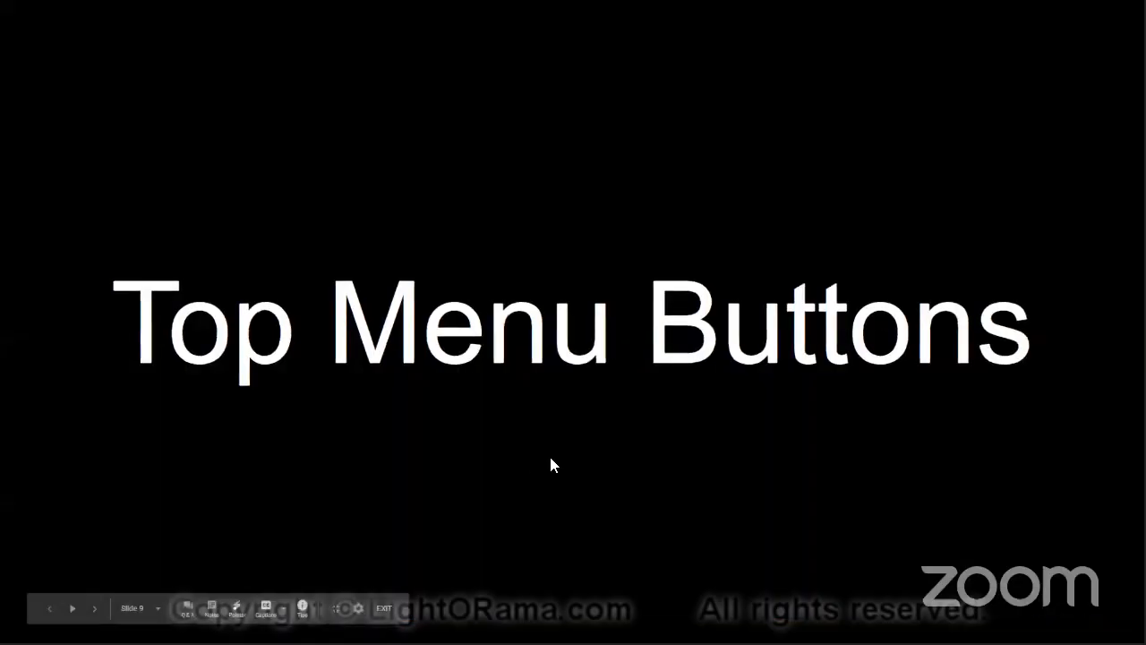
pyautogui.click(550, 459)
pyautogui.click(685, 402)
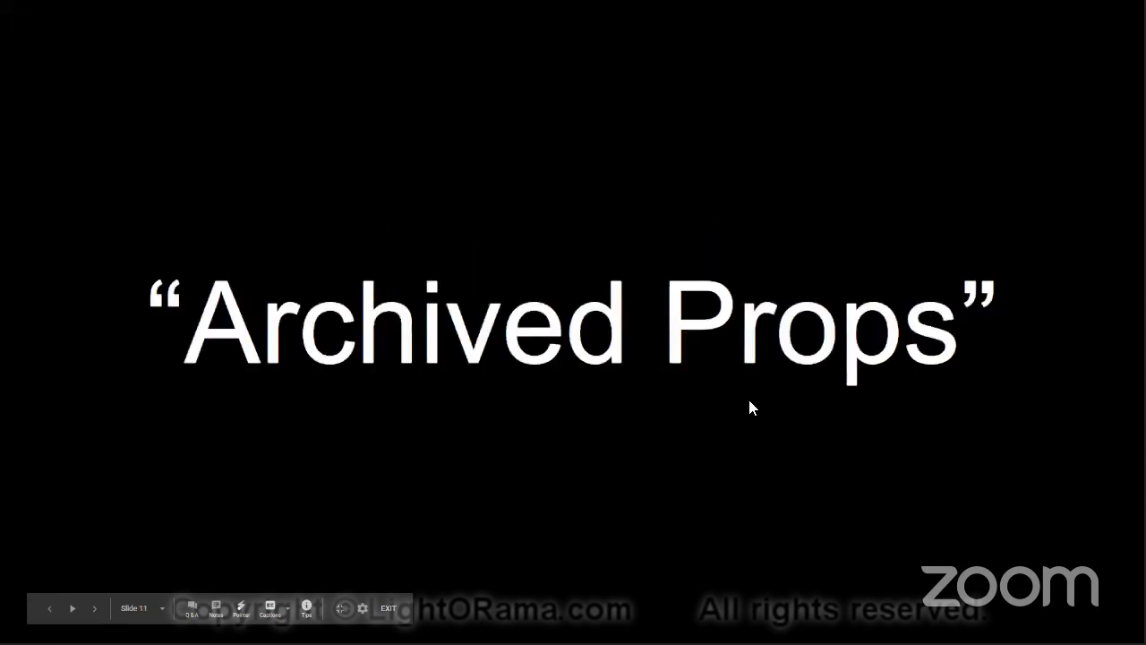
pyautogui.click(749, 401)
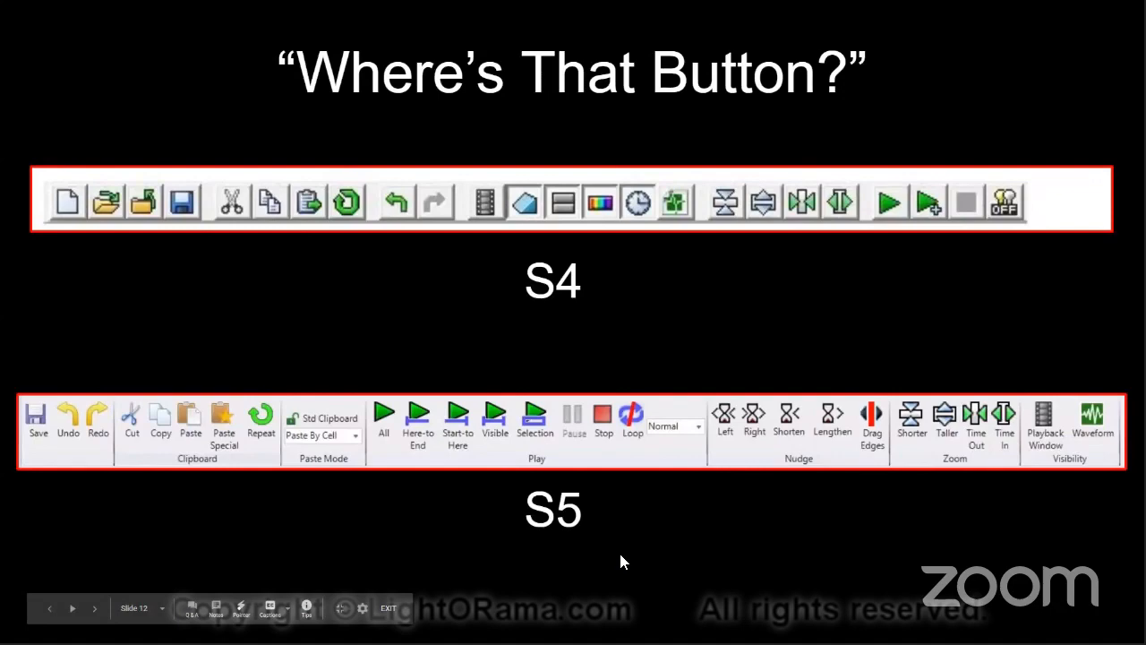
# Compare the S4 and S5 toolbar slide with the toolbar in Light-O-Rama S5 Sequencer.
pyautogui.hotkey('alt', 'Tab')
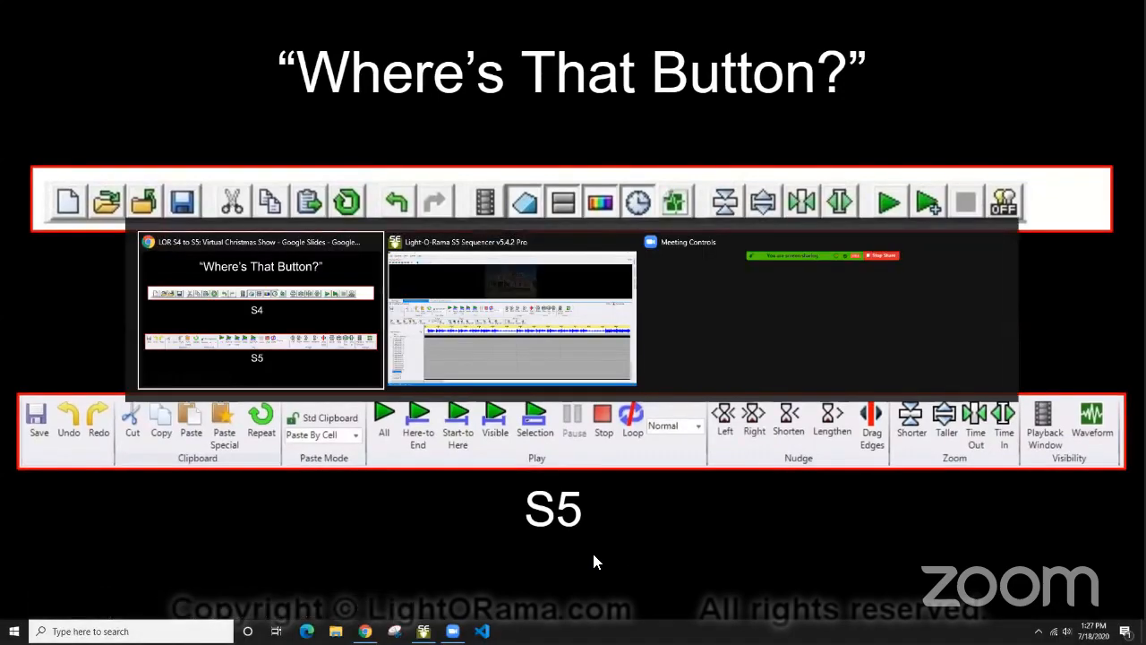
pyautogui.hotkey('alt', 'Tab')
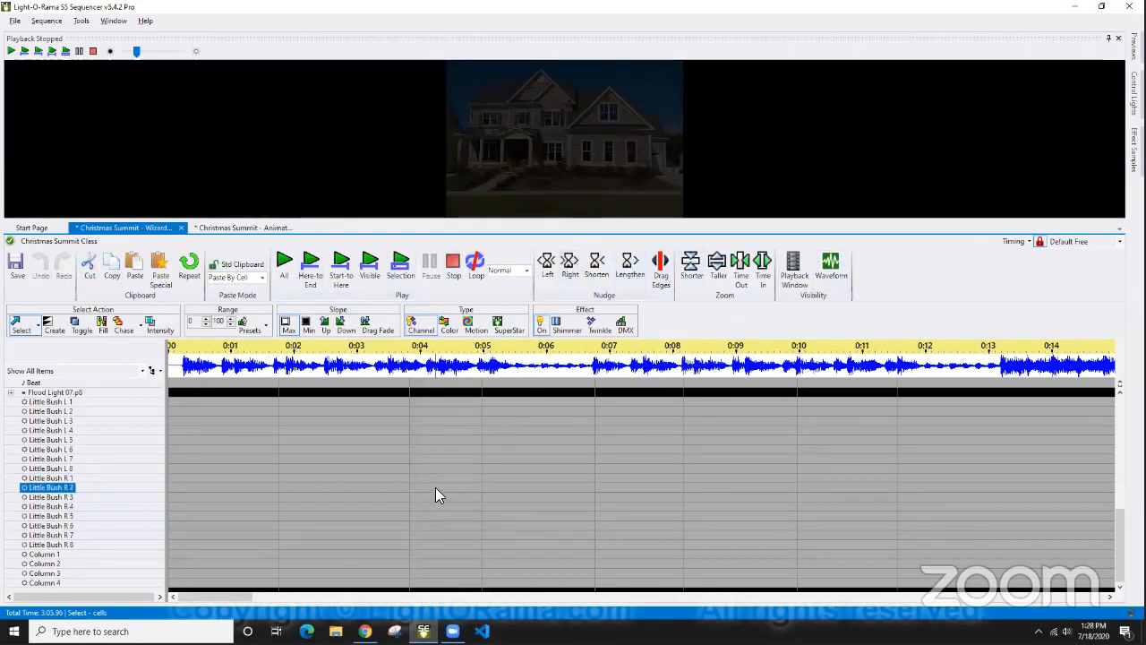
pyautogui.hotkey('alt', 'Tab')
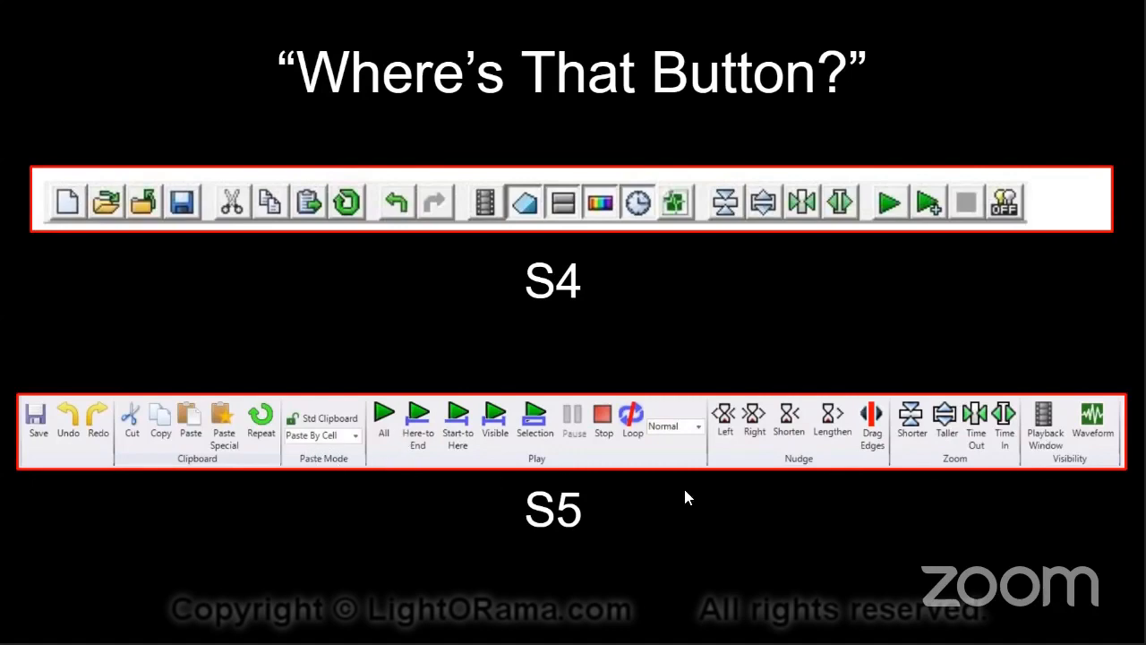
pyautogui.hotkey('alt', 'Tab')
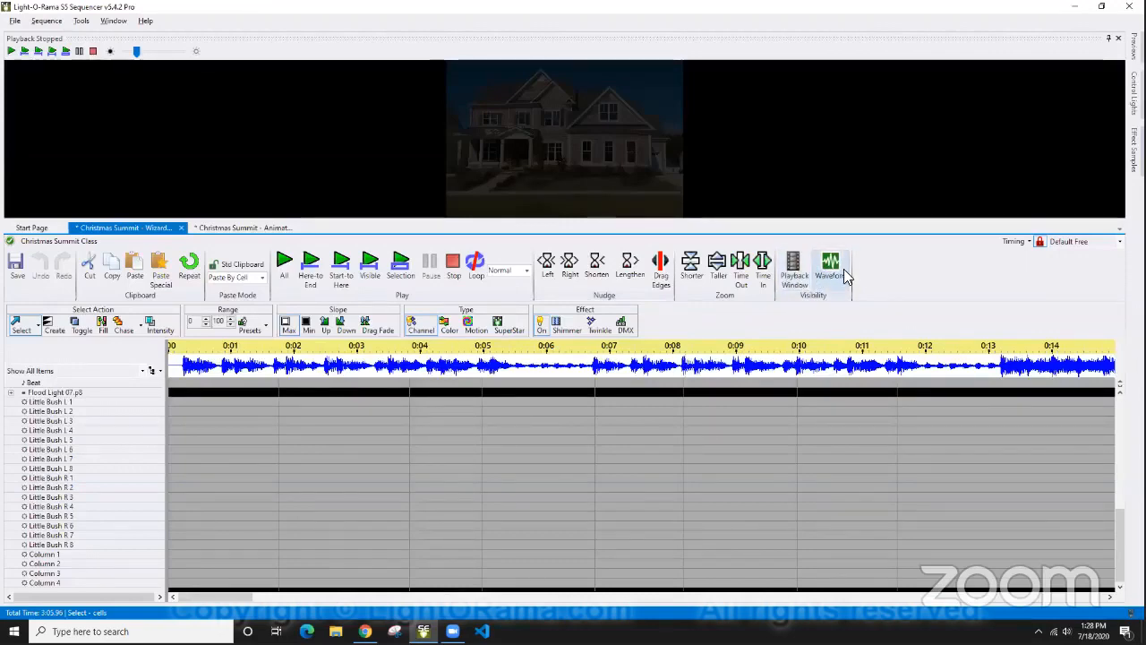
# Hide and restore the playback window, and dock it below the sequencing grid and back above it.
pyautogui.click(795, 281)
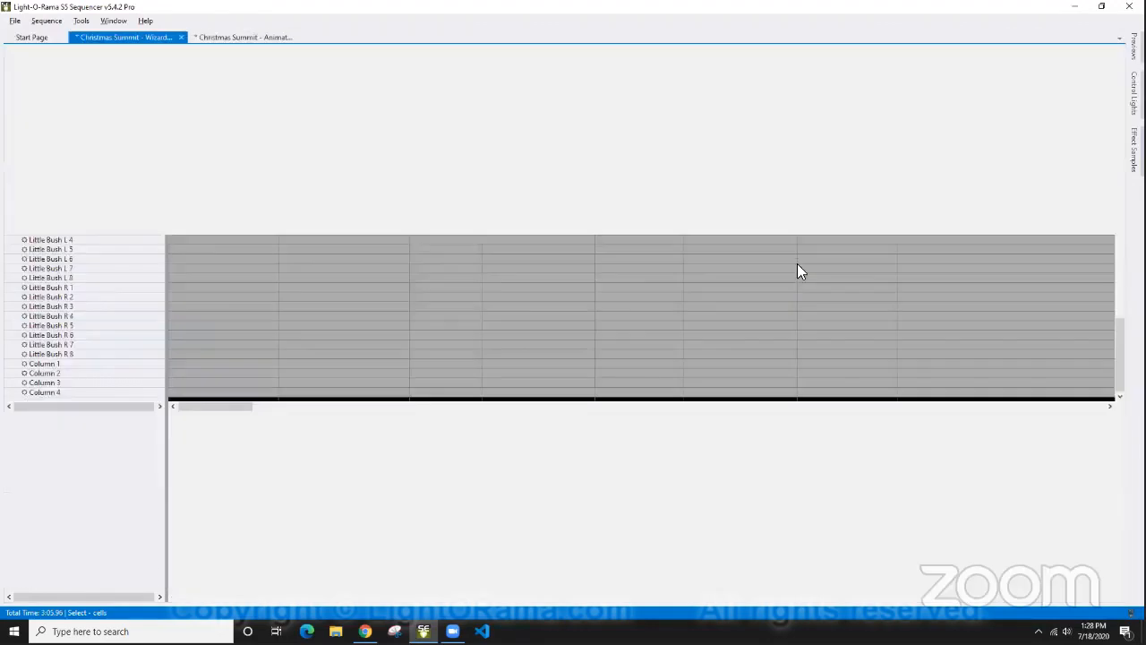
pyautogui.click(794, 84)
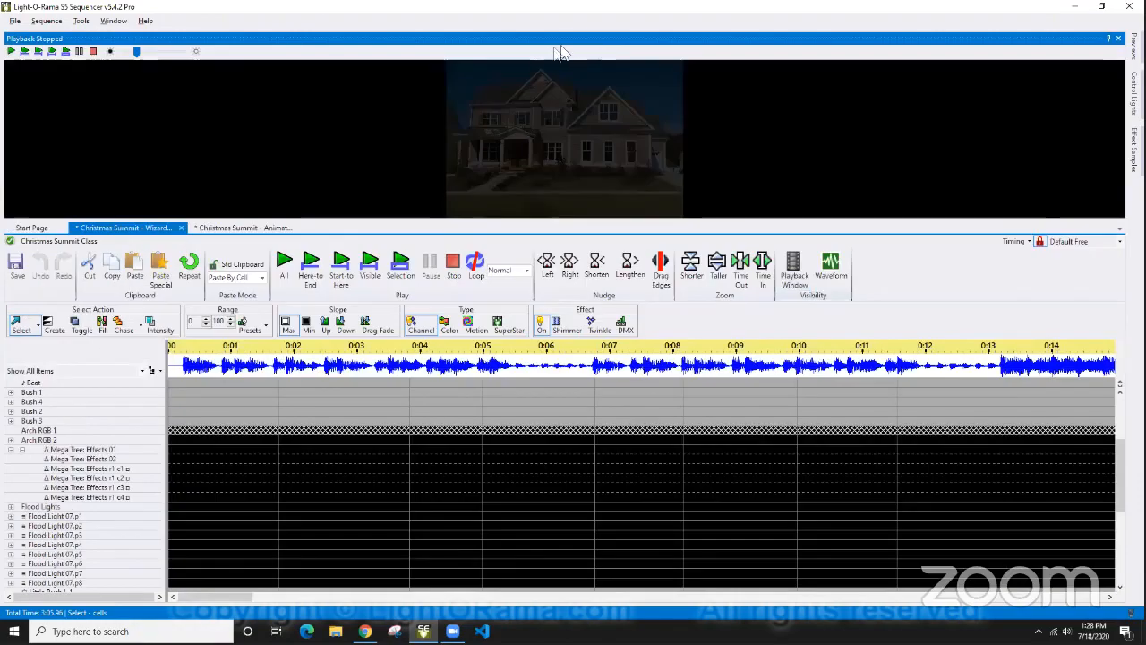
pyautogui.moveTo(576, 45); pyautogui.dragTo(566, 584)
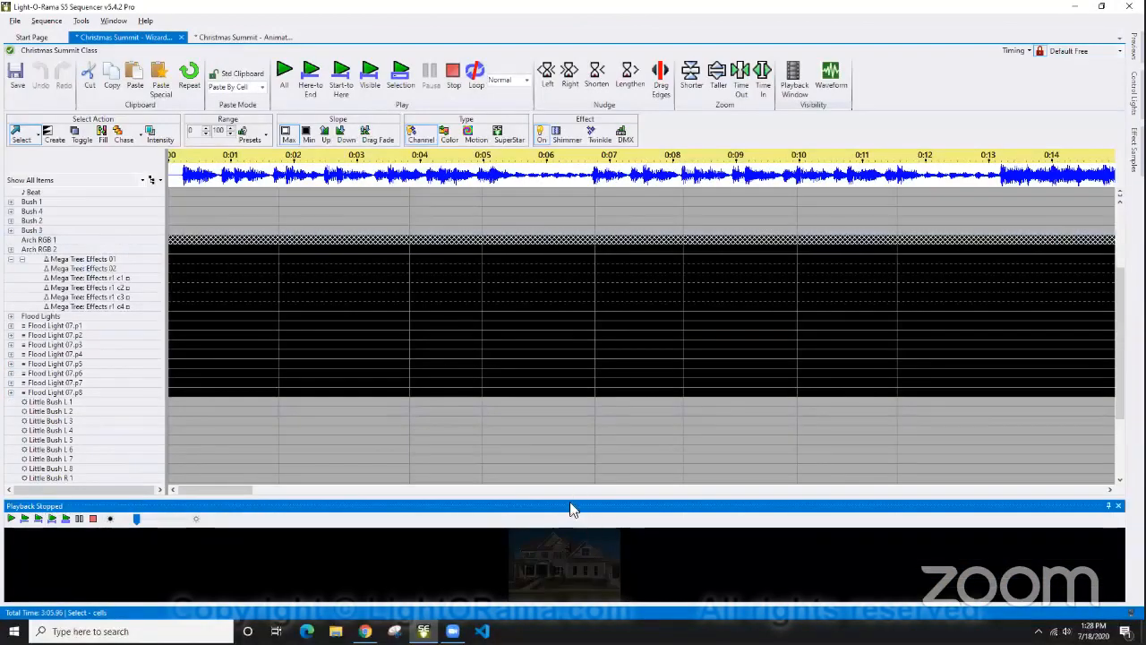
pyautogui.moveTo(571, 506); pyautogui.dragTo(566, 49)
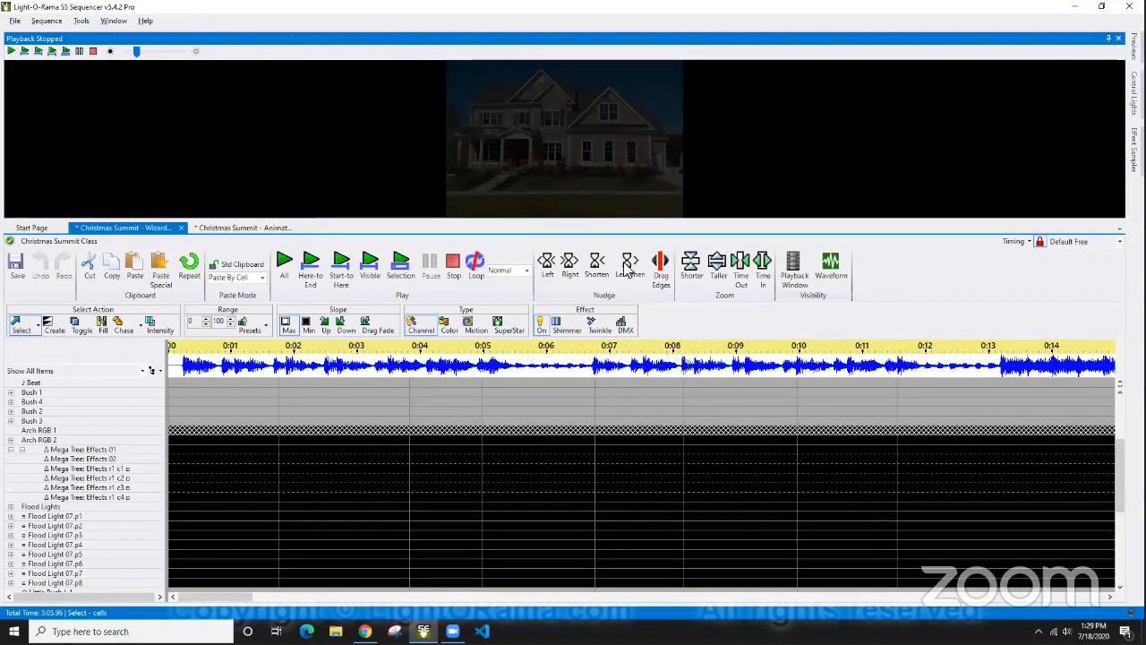
# Turn the playback window and the waveform off and back on.
pyautogui.click(795, 269)
pyautogui.click(796, 85)
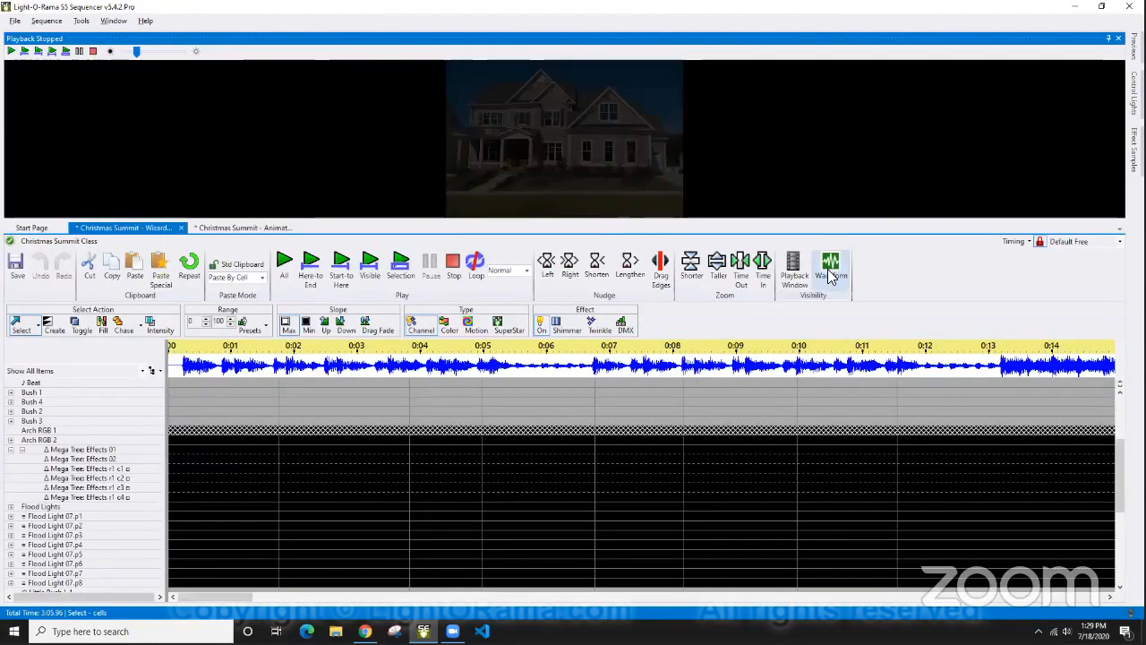
pyautogui.click(828, 268)
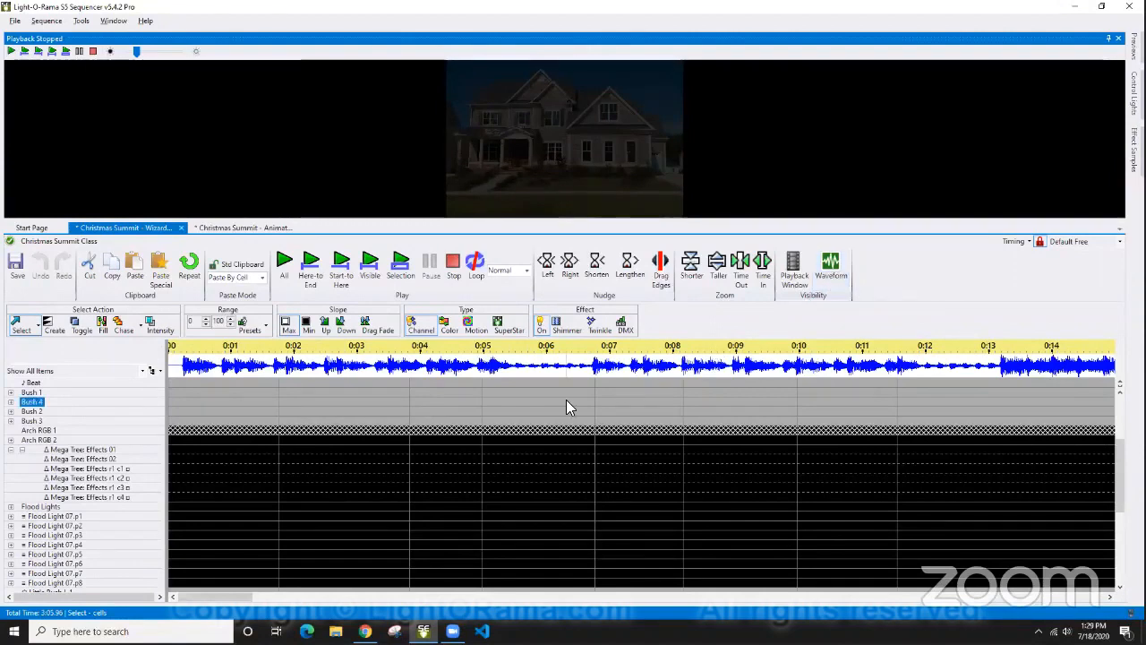
# View the presentation's slide on S4 clipboards, paste options and play menu, and switch back to the S5 Sequencer.
pyautogui.hotkey('alt', 'Tab')
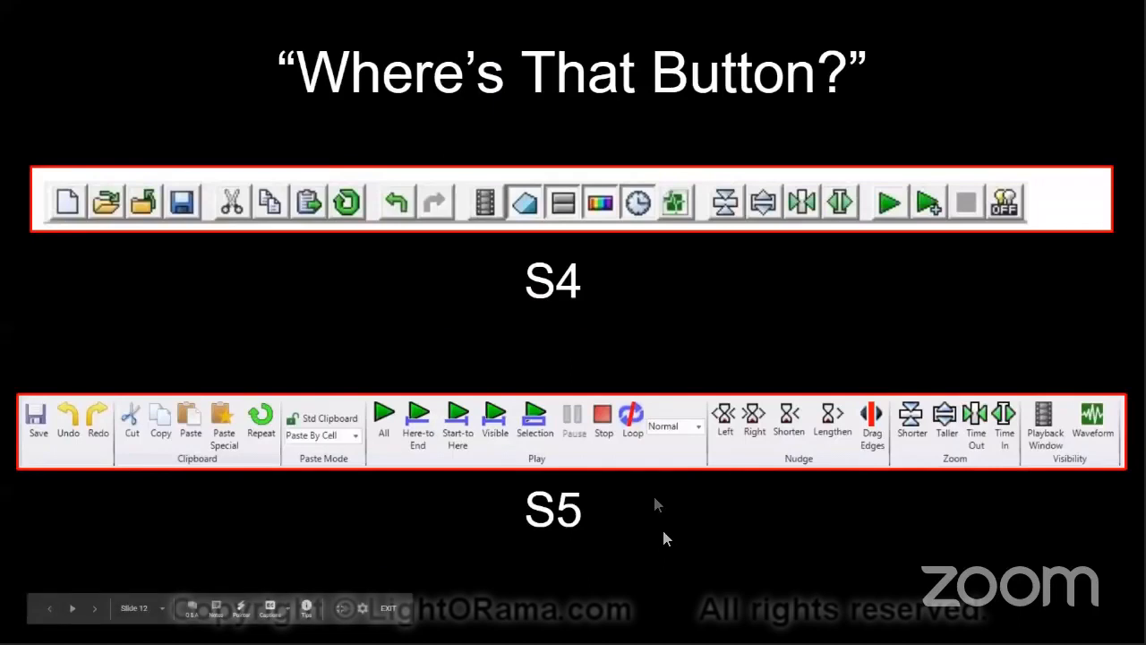
pyautogui.click(768, 558)
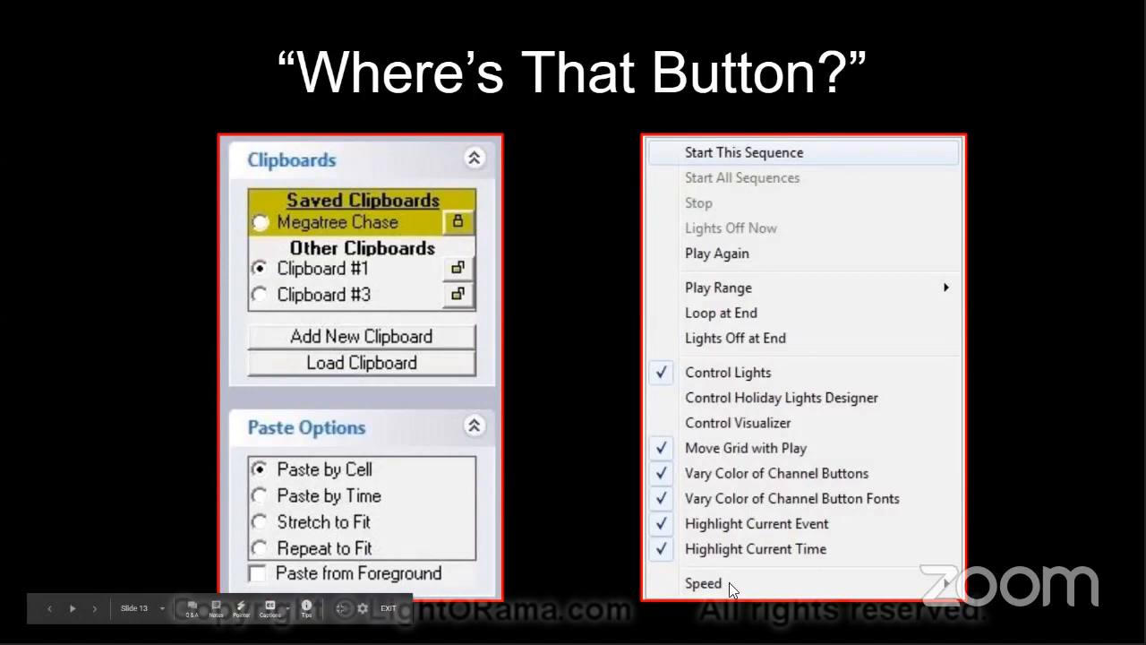
pyautogui.hotkey('alt', 'Tab')
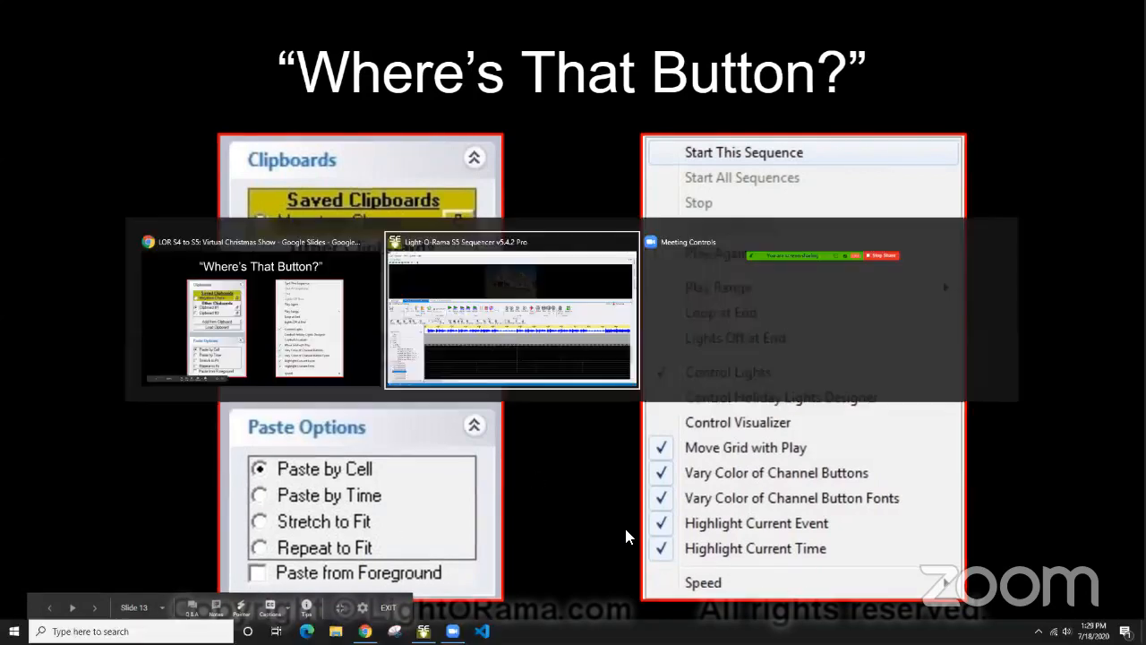
# View the paste mode options, the clipboard management dialog and the playback speed choices without changing them.
pyautogui.click(261, 281)
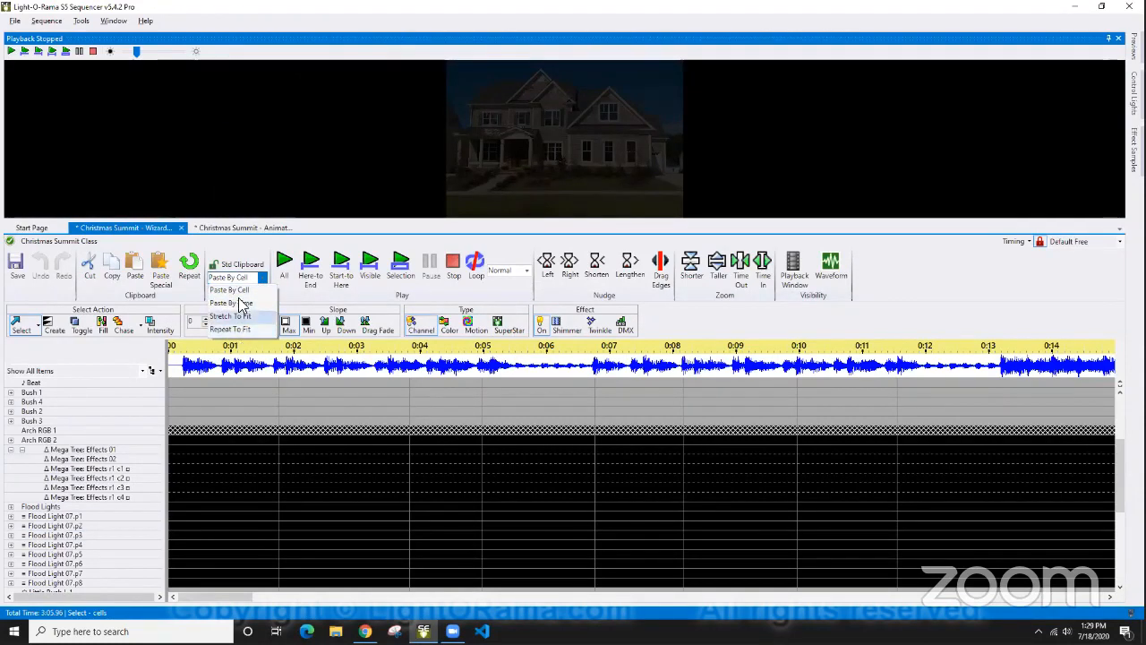
pyautogui.click(245, 249)
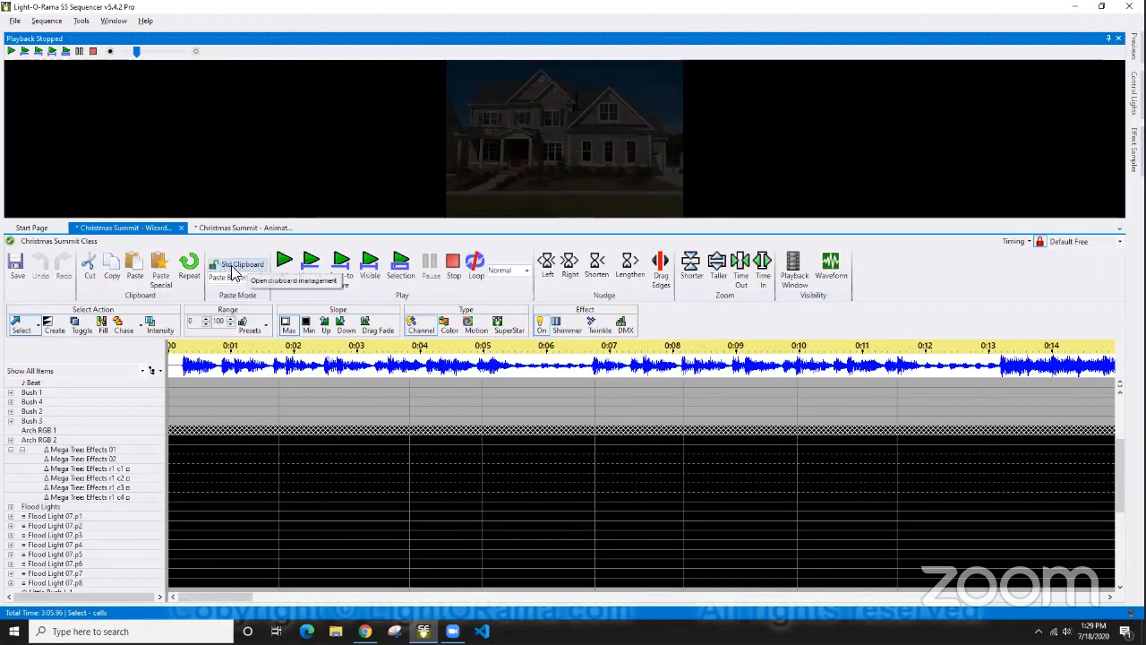
pyautogui.click(244, 269)
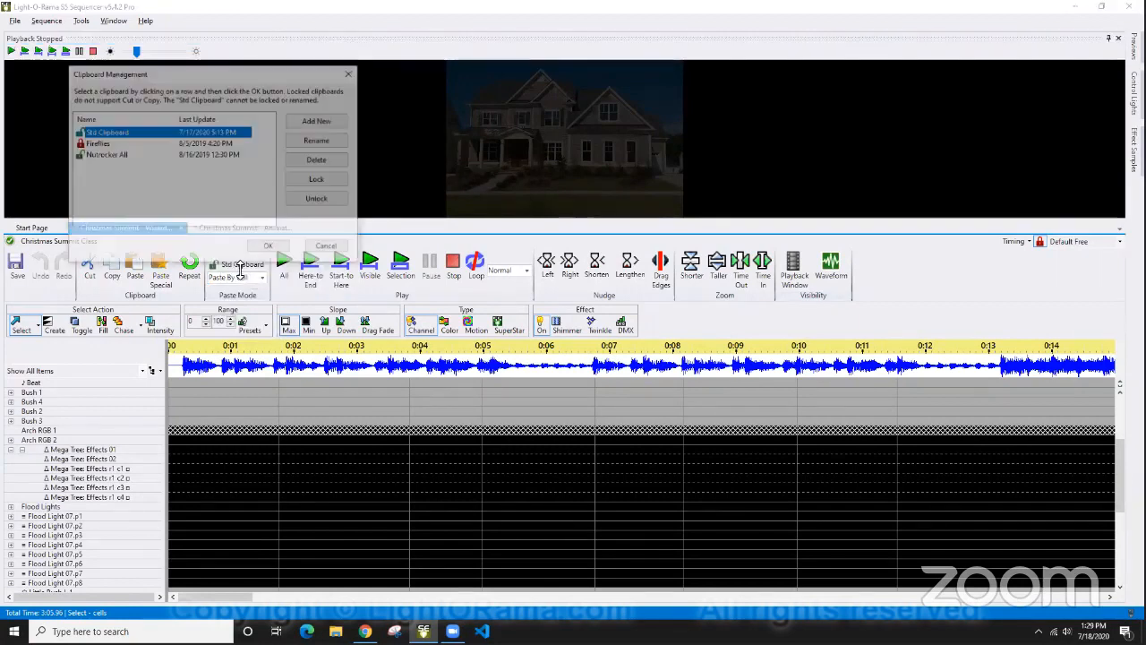
pyautogui.click(351, 76)
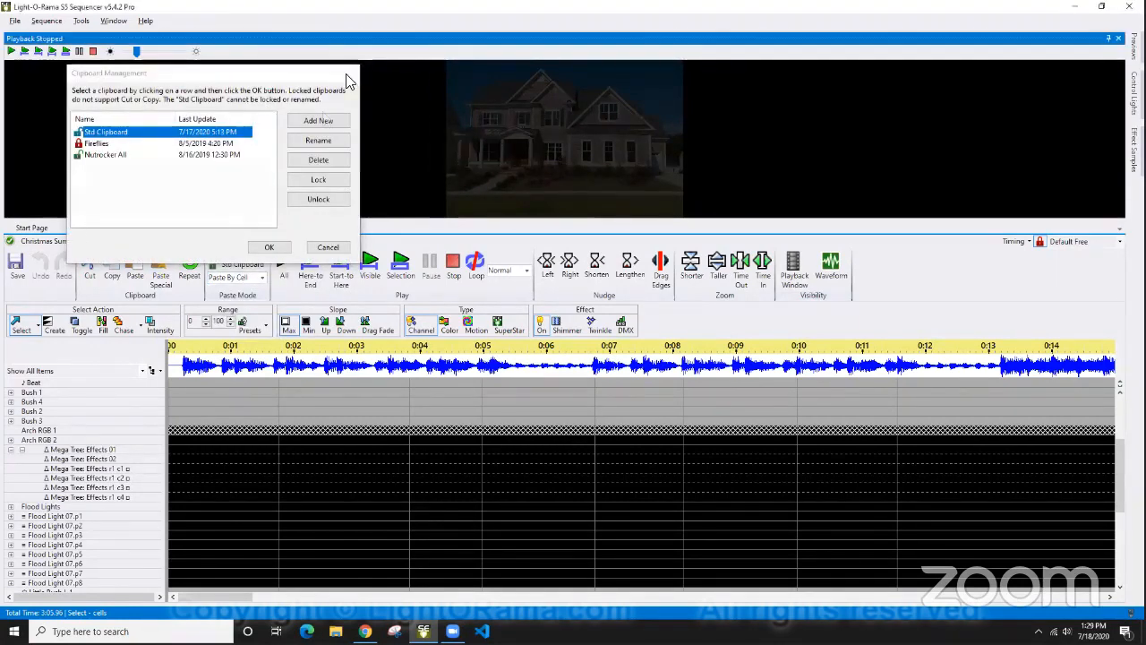
pyautogui.click(526, 270)
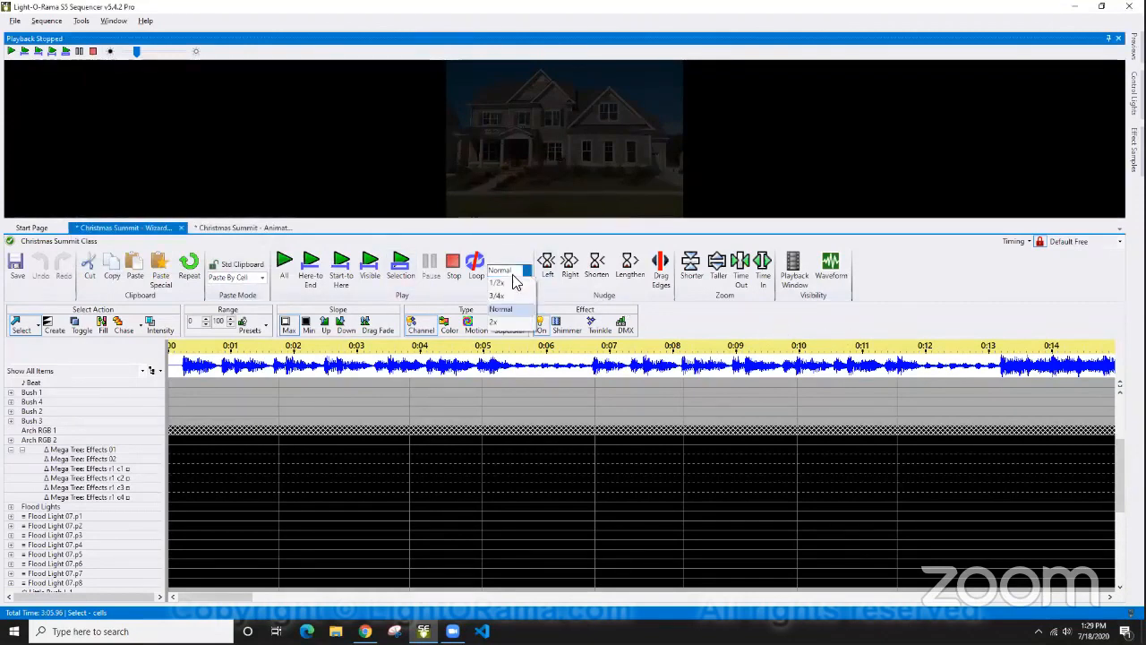
pyautogui.click(769, 327)
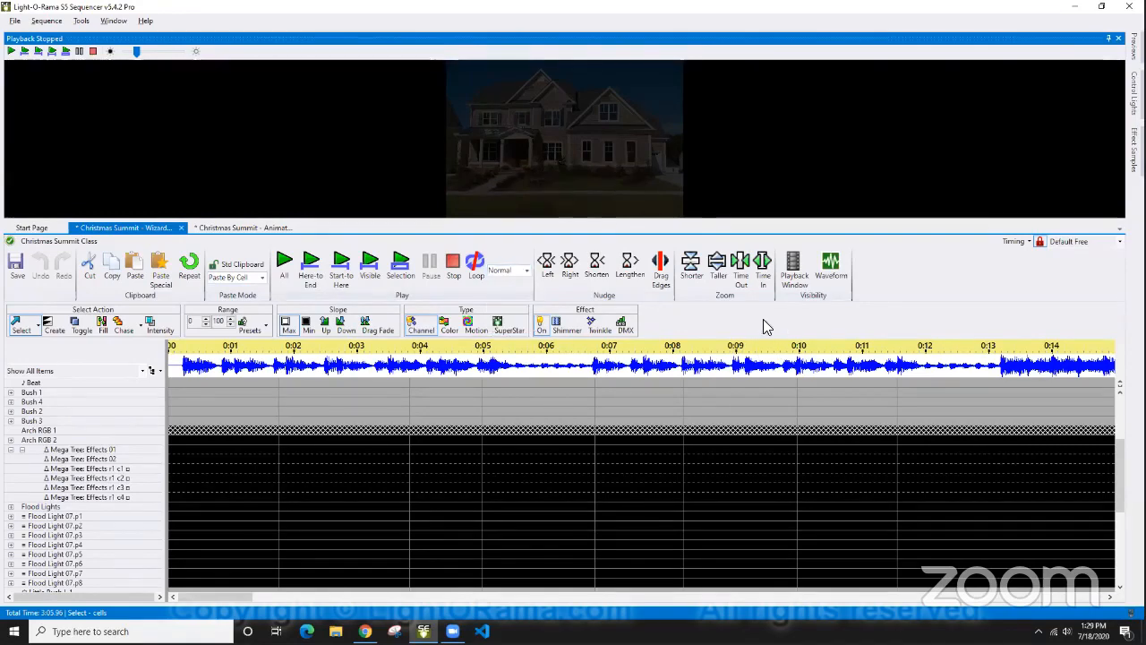
# View the presentation's slide on the S4 track and timings selectors, and return to the S5 Sequencer.
pyautogui.hotkey('alt', 'Tab')
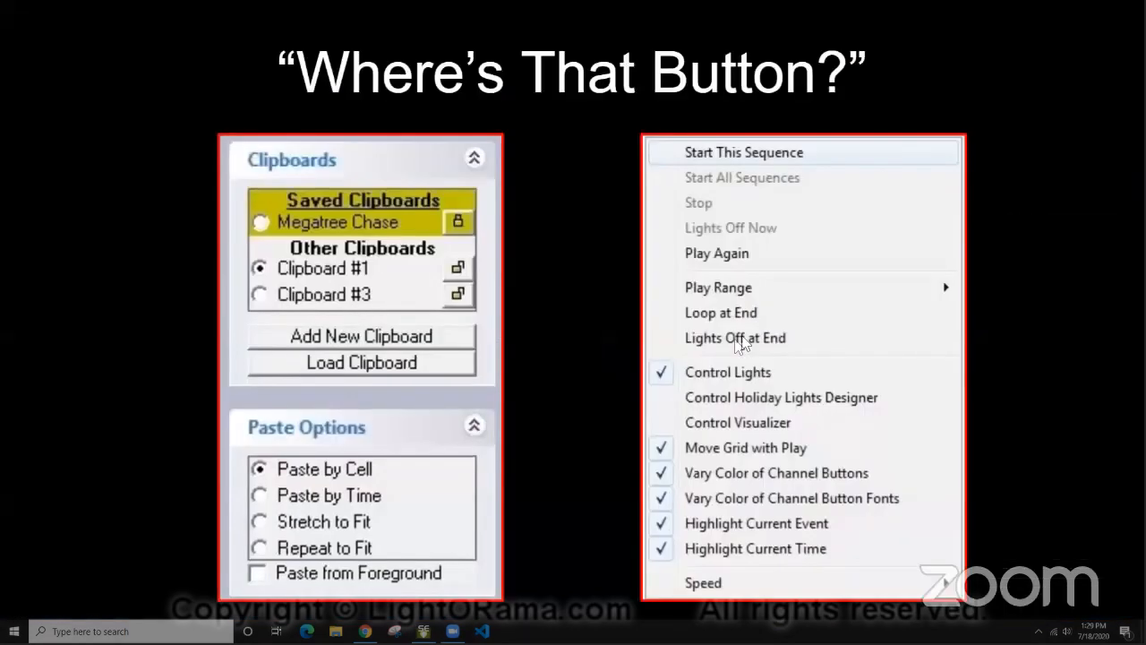
pyautogui.click(1006, 366)
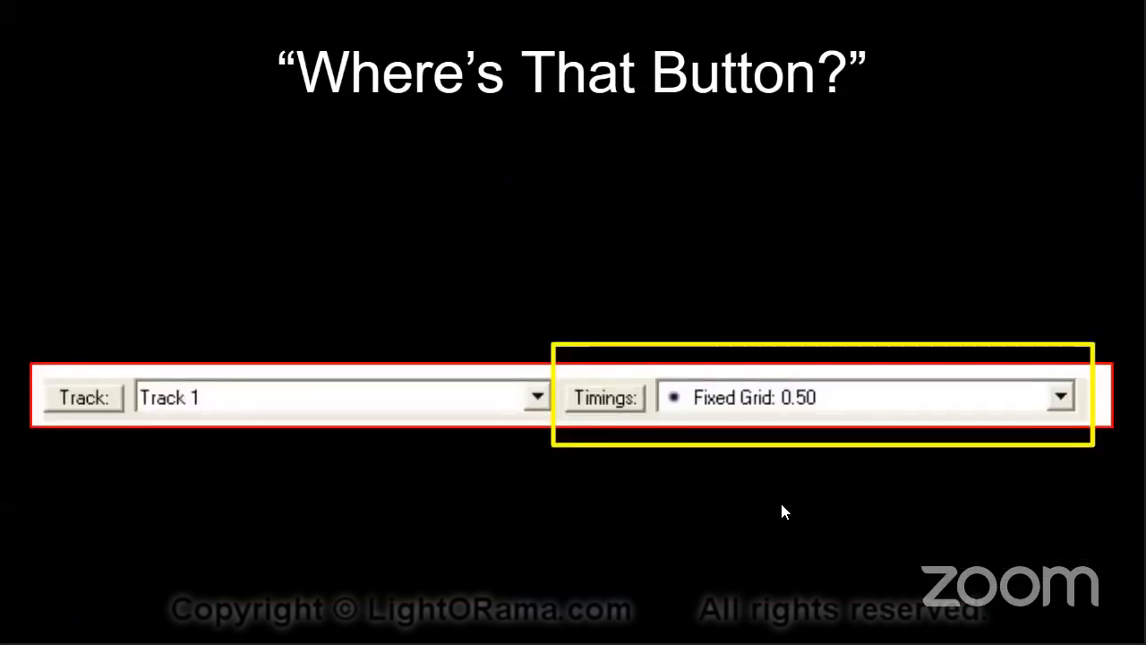
pyautogui.hotkey('alt', 'Tab')
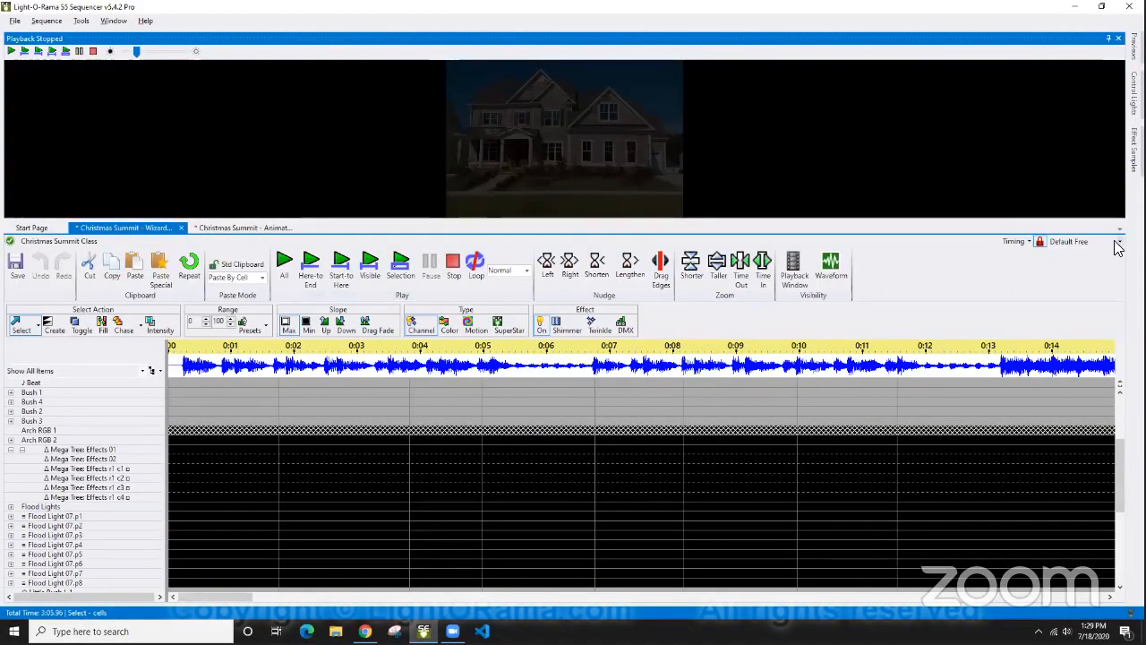
# Switch the sequence's timing grid to Fixed 0.5 and back to Default Free.
pyautogui.click(1091, 241)
pyautogui.click(1079, 263)
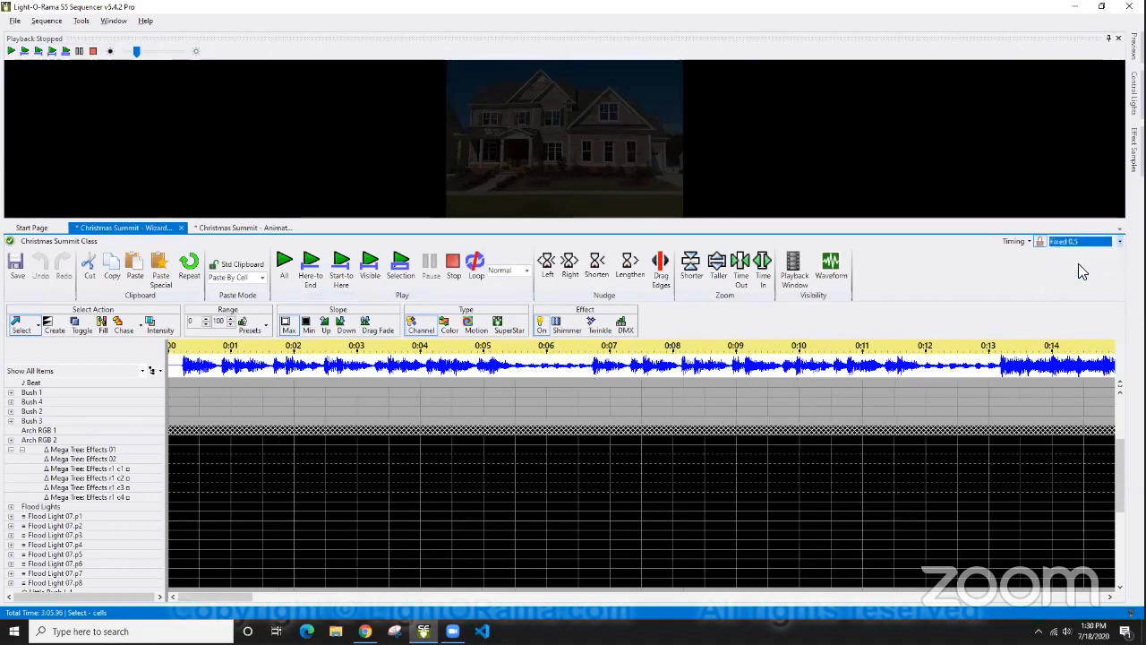
pyautogui.click(1119, 243)
pyautogui.click(1069, 254)
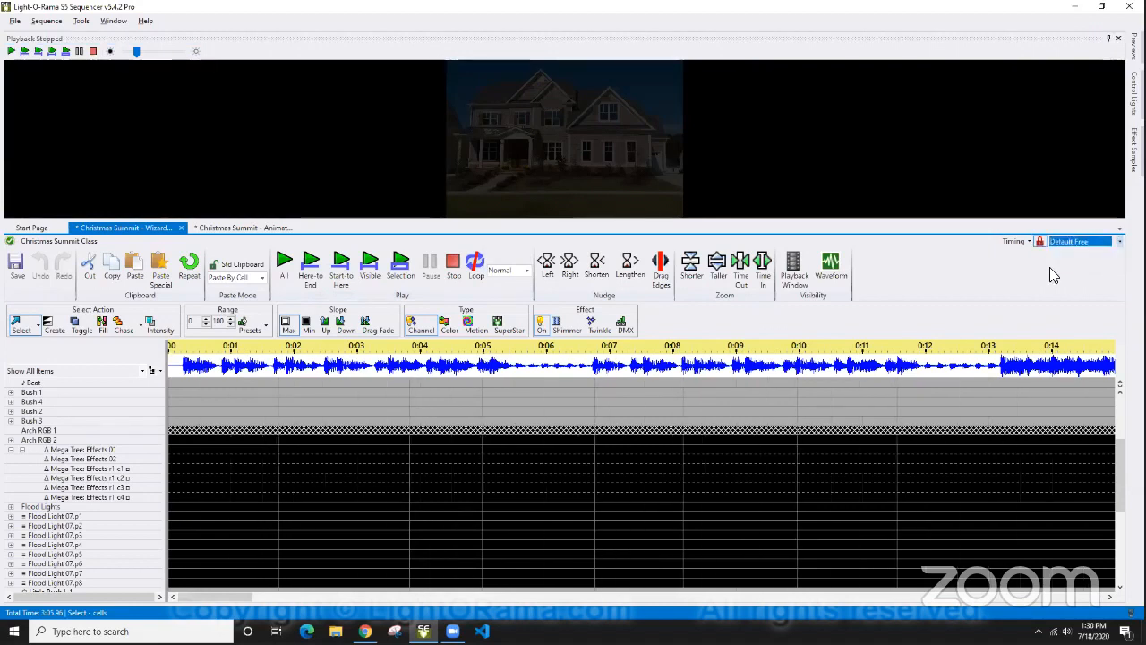
# Add a new fixed timing grid with 0.1 spacing to the sequence.
pyautogui.click(1022, 240)
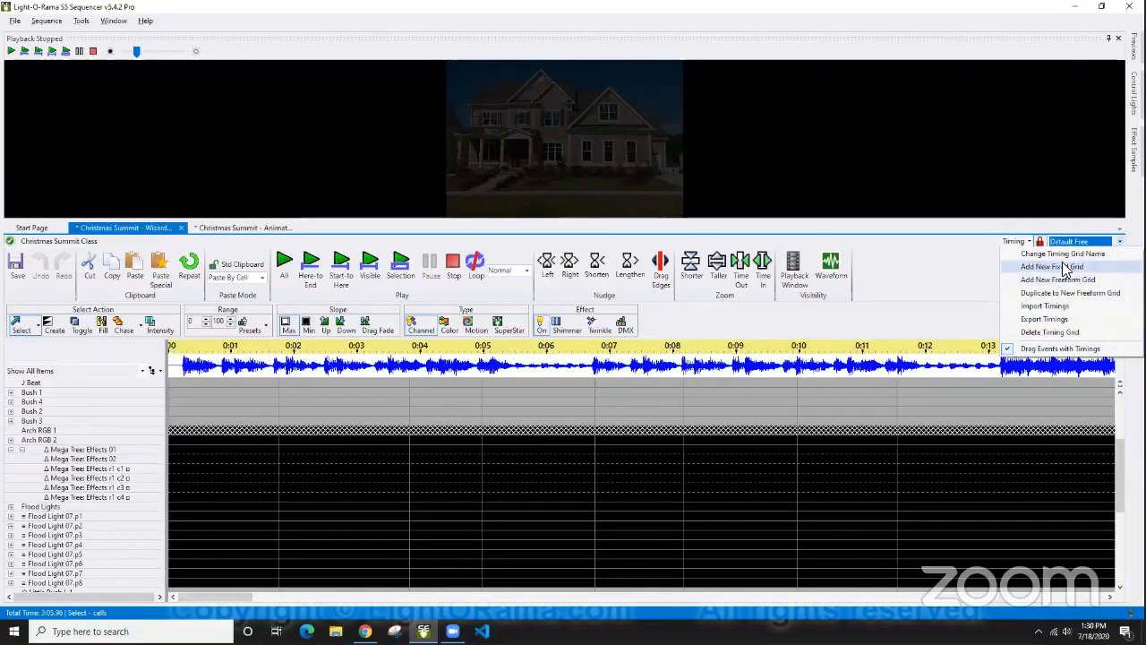
pyautogui.click(1055, 266)
pyautogui.click(554, 345)
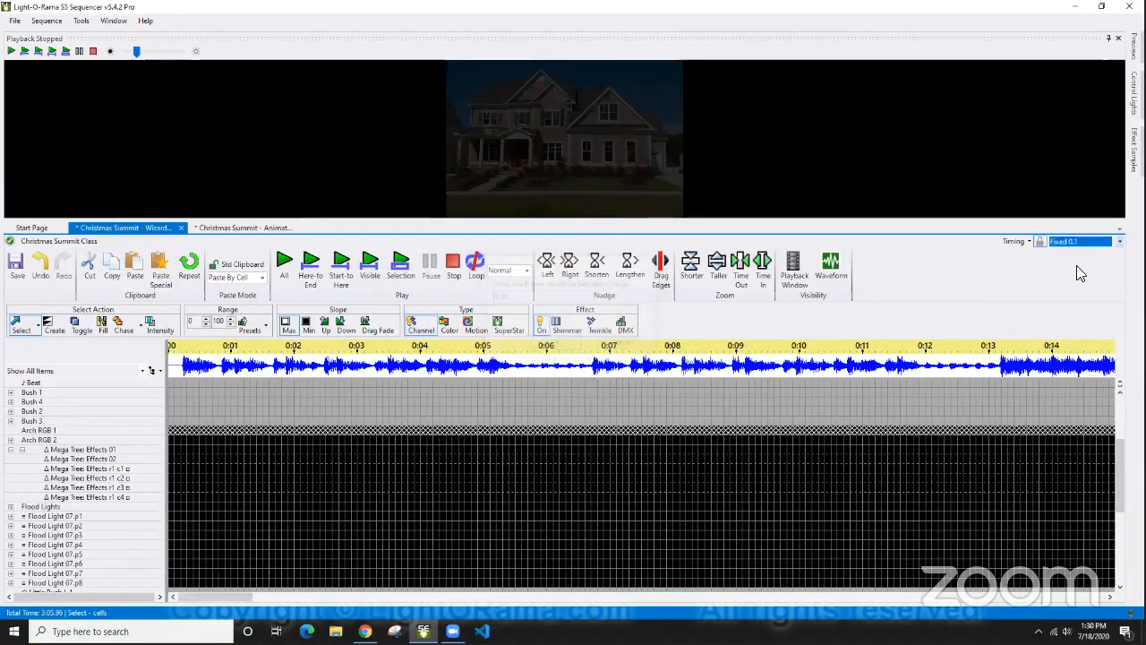
# Change the active timing grid to Default Free, and finish on the Fixed 0.5 grid.
pyautogui.click(1118, 243)
pyautogui.click(1071, 254)
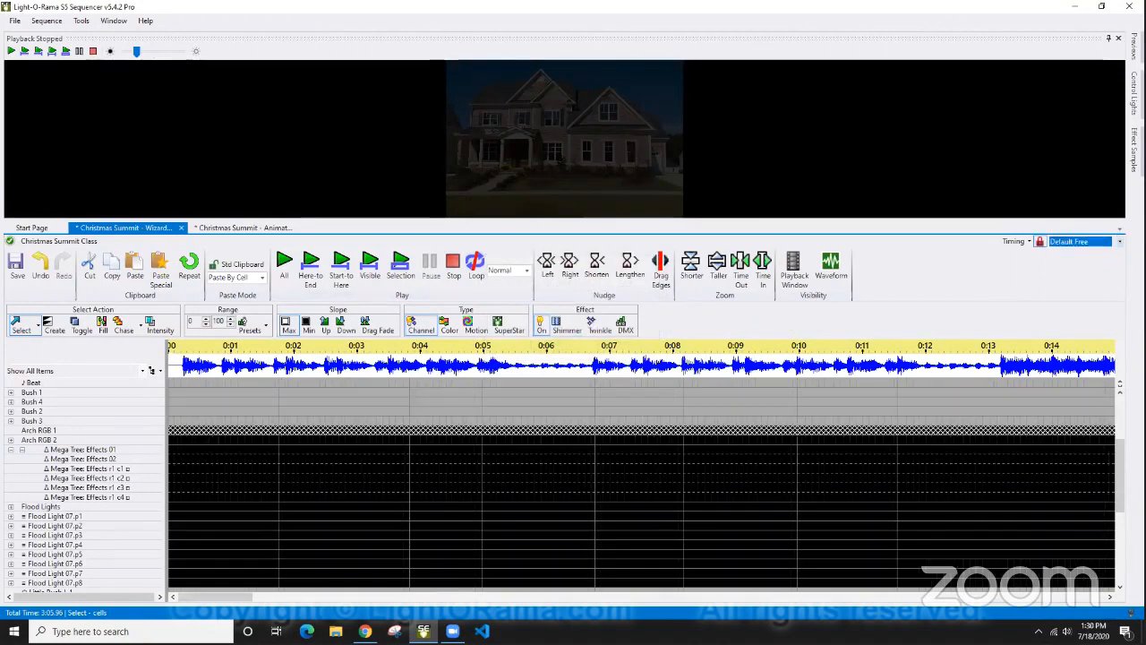
pyautogui.click(1120, 242)
pyautogui.click(1065, 270)
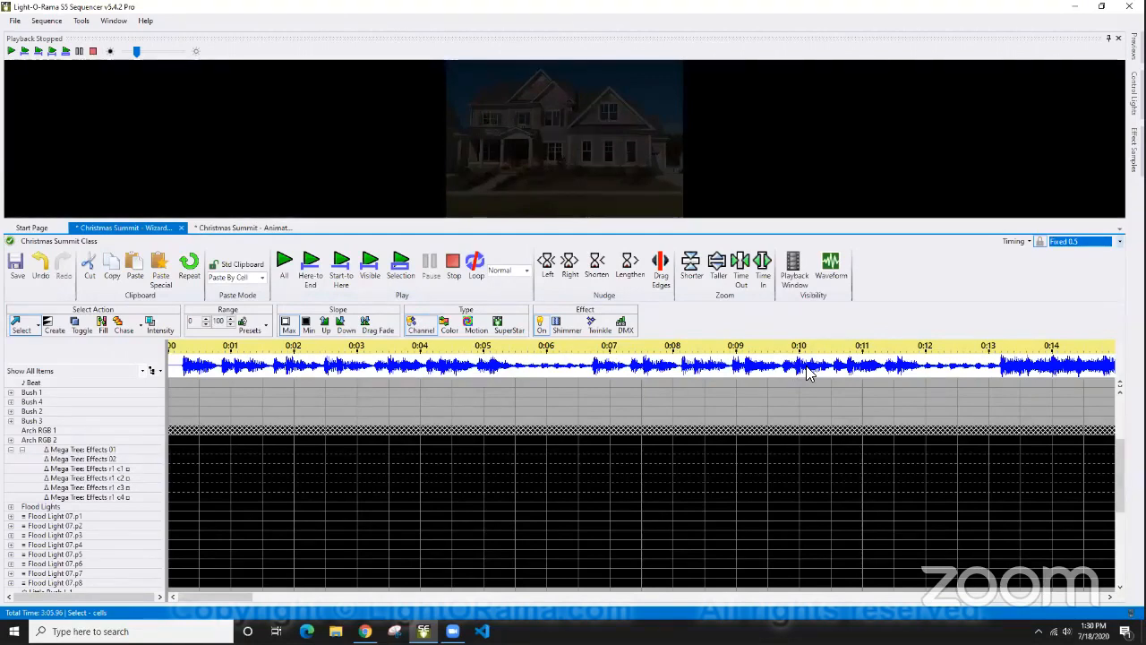
# Compare the slide of S4 and S5 effect tools with the tools above the S5 sequencing grid.
pyautogui.hotkey('alt', 'Tab')
pyautogui.click(884, 271)
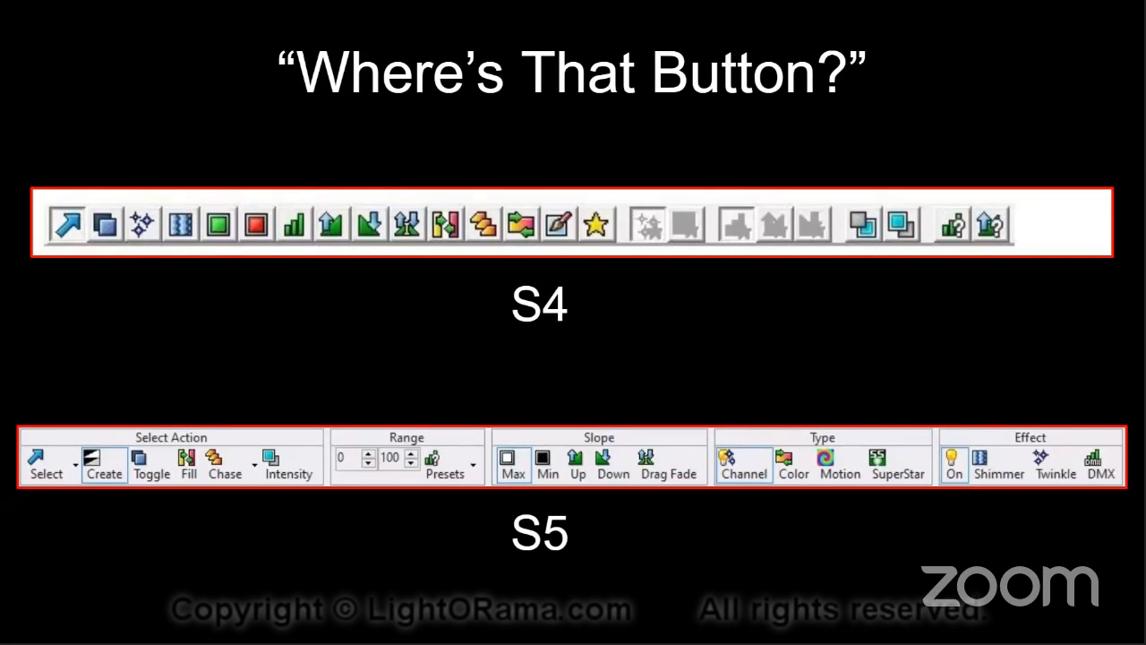
pyautogui.hotkey('alt', 'Tab')
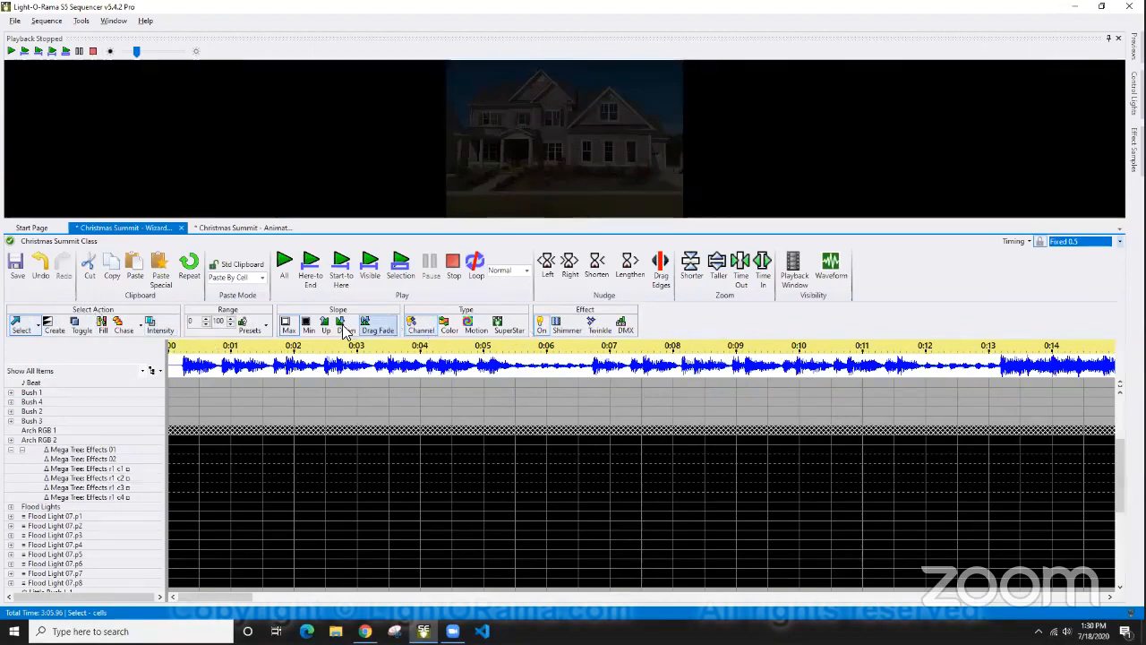
pyautogui.moveTo(341, 401)
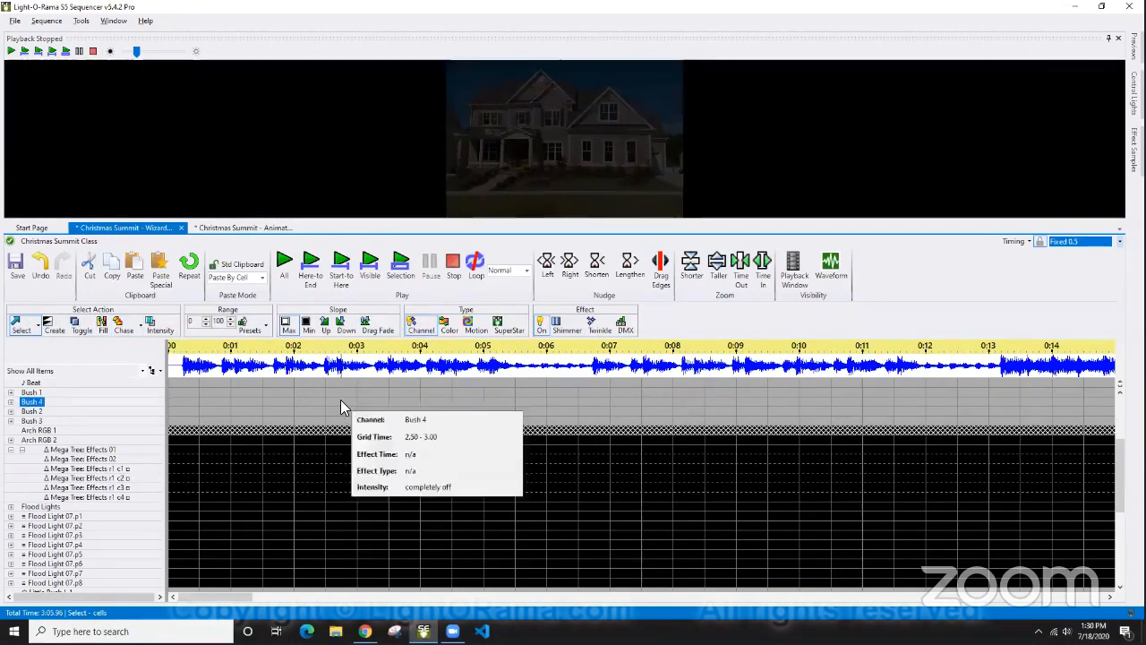
# Advance the presentation to the "What's That Button Do?" slide and switch back to the S5 Sequencer.
pyautogui.hotkey('alt', 'Tab')
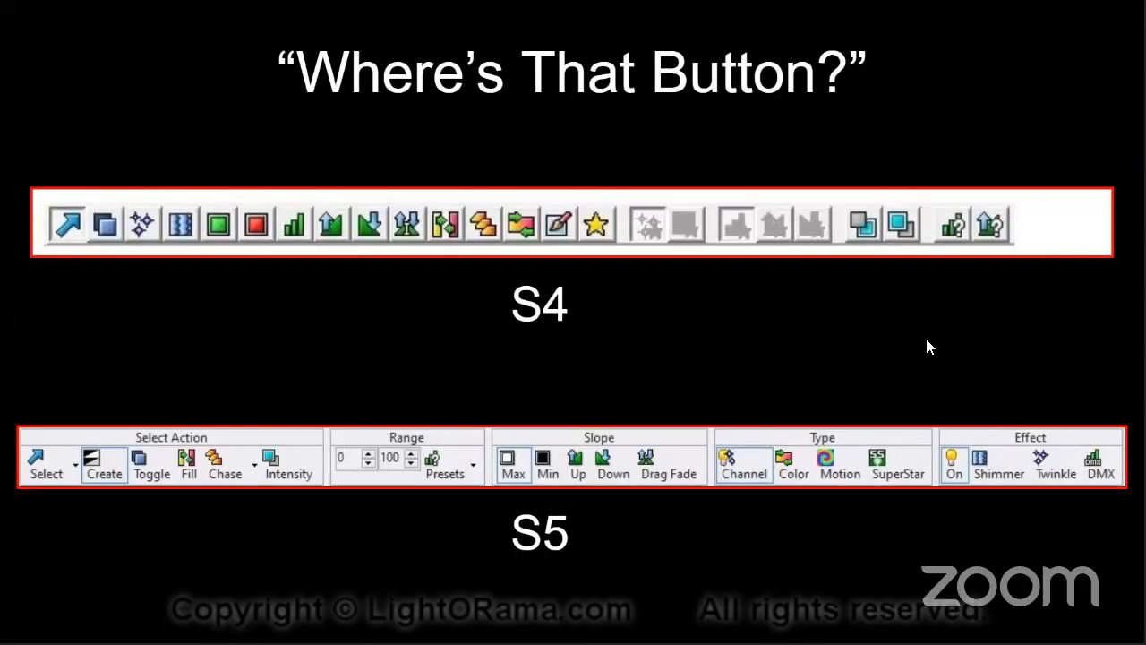
pyautogui.press('Right')
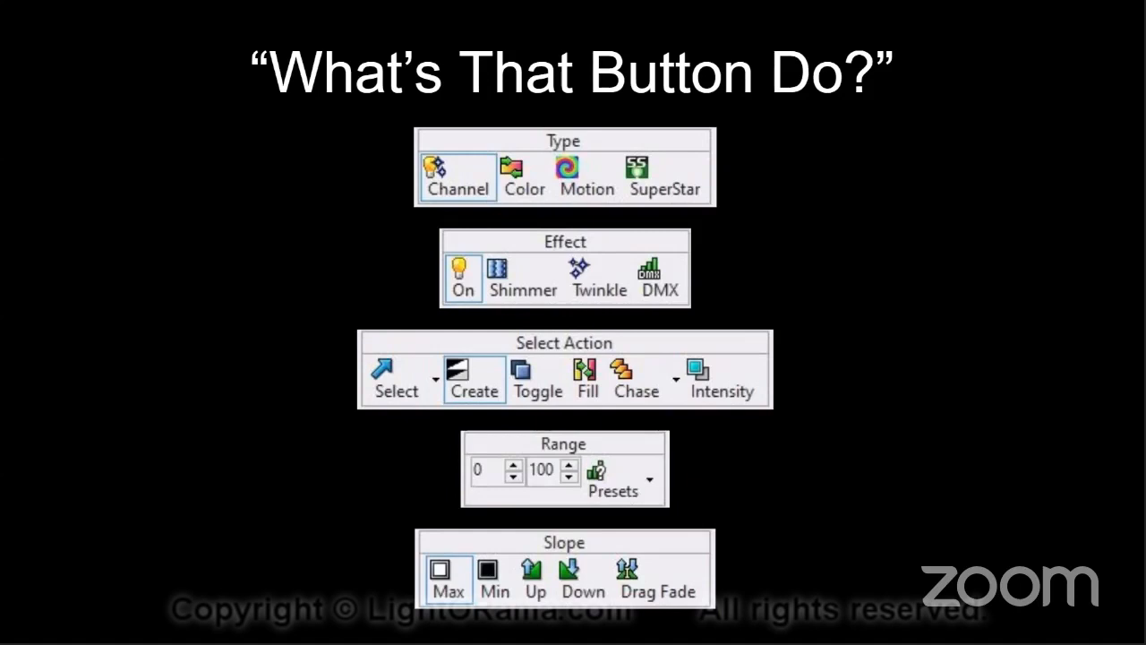
pyautogui.hotkey('alt', 'Tab')
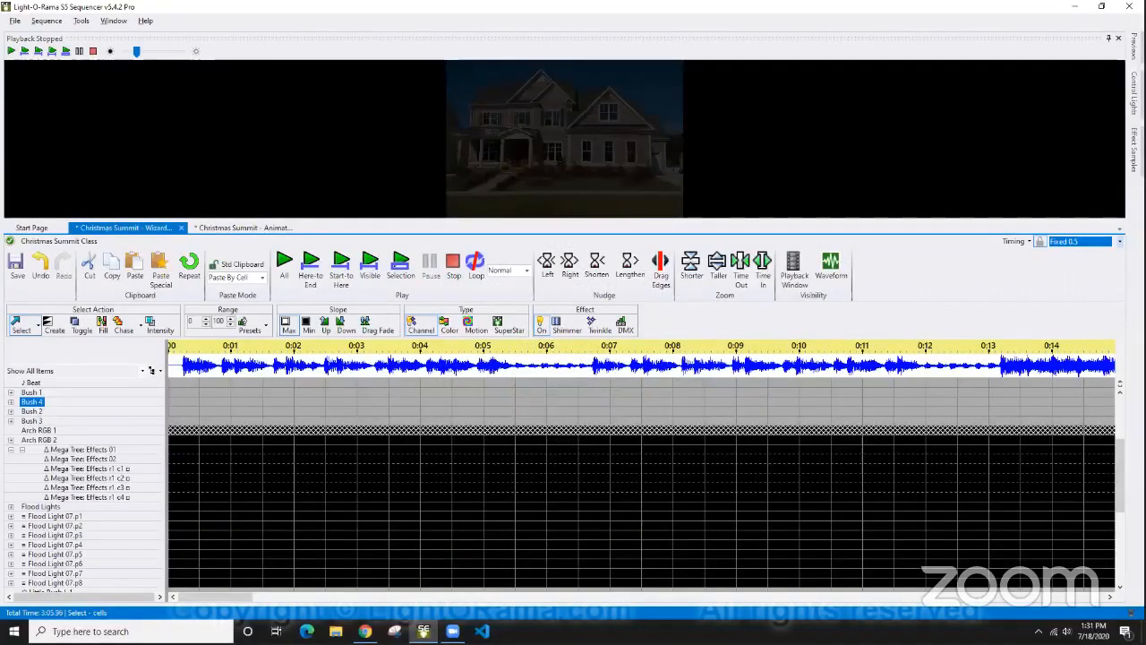
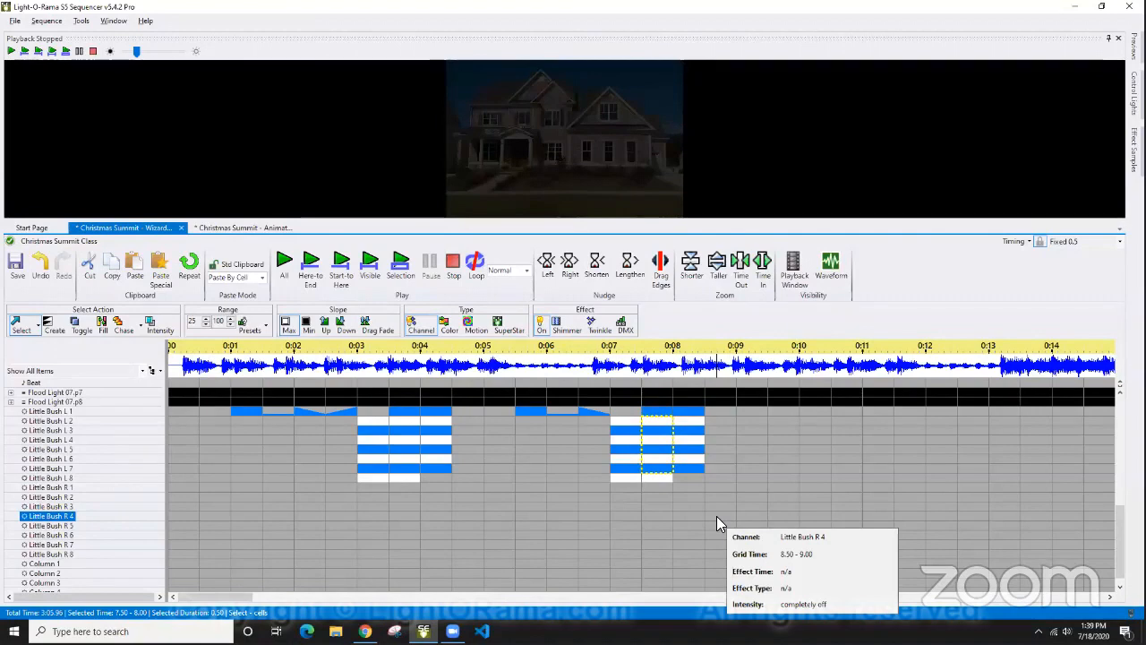
# Set the intensity range to the Full scale (0-100%) preset.
pyautogui.click(263, 328)
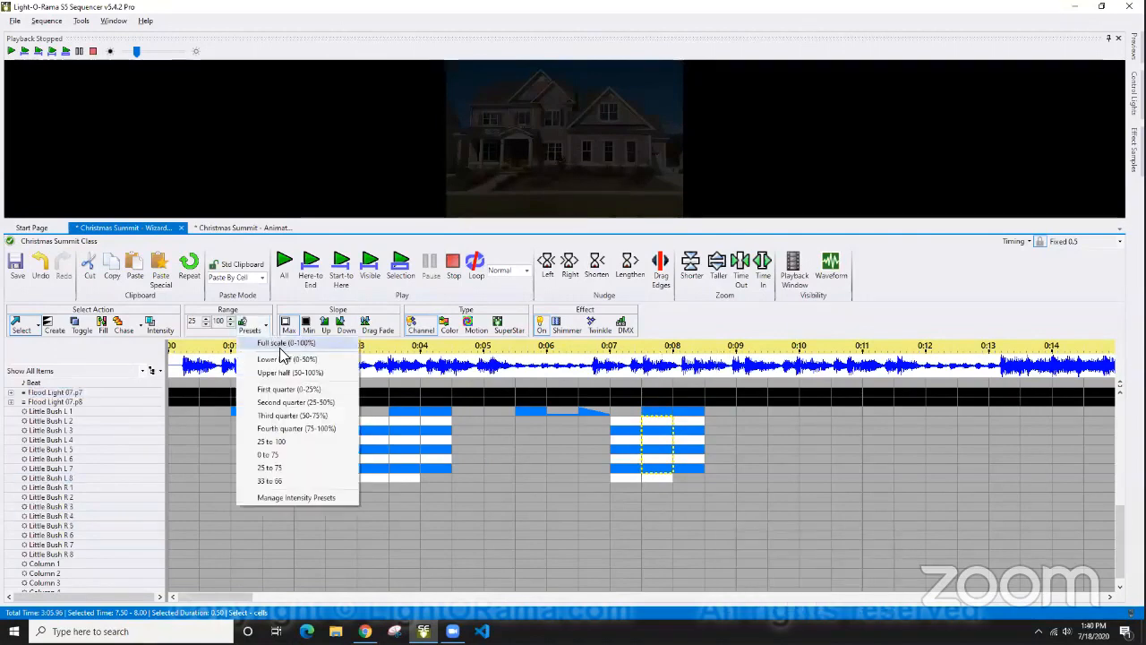
pyautogui.click(278, 344)
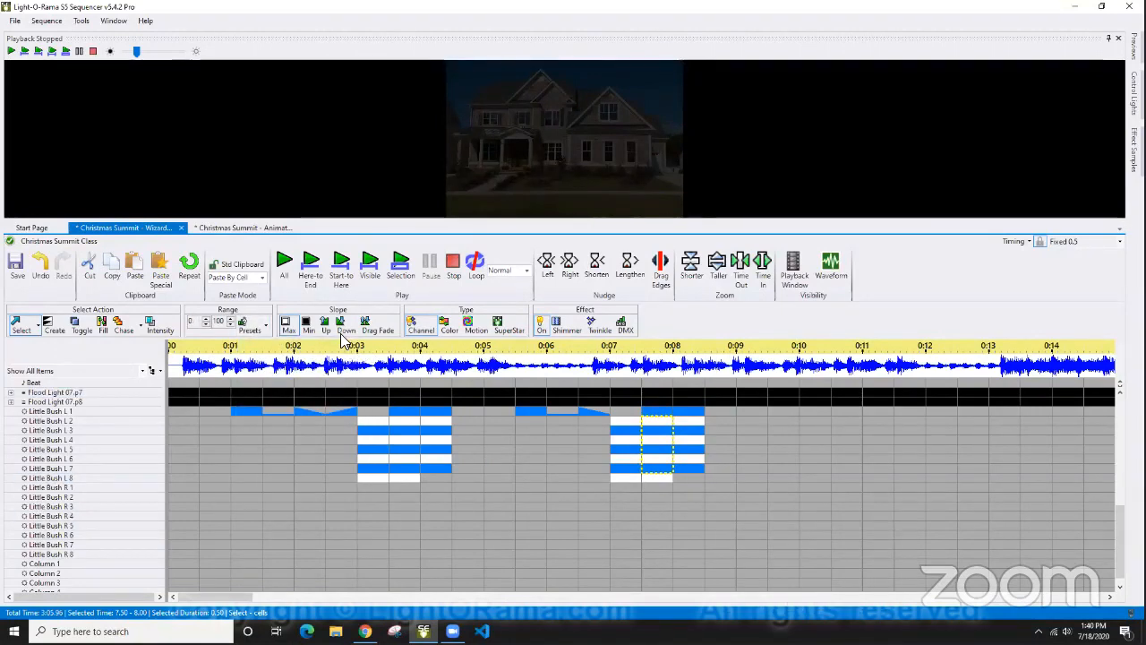
# Advance the presentation past the keyboard shortcut slide to "Color Transitions", and return to the S5 Sequencer.
pyautogui.hotkey('alt', 'Tab')
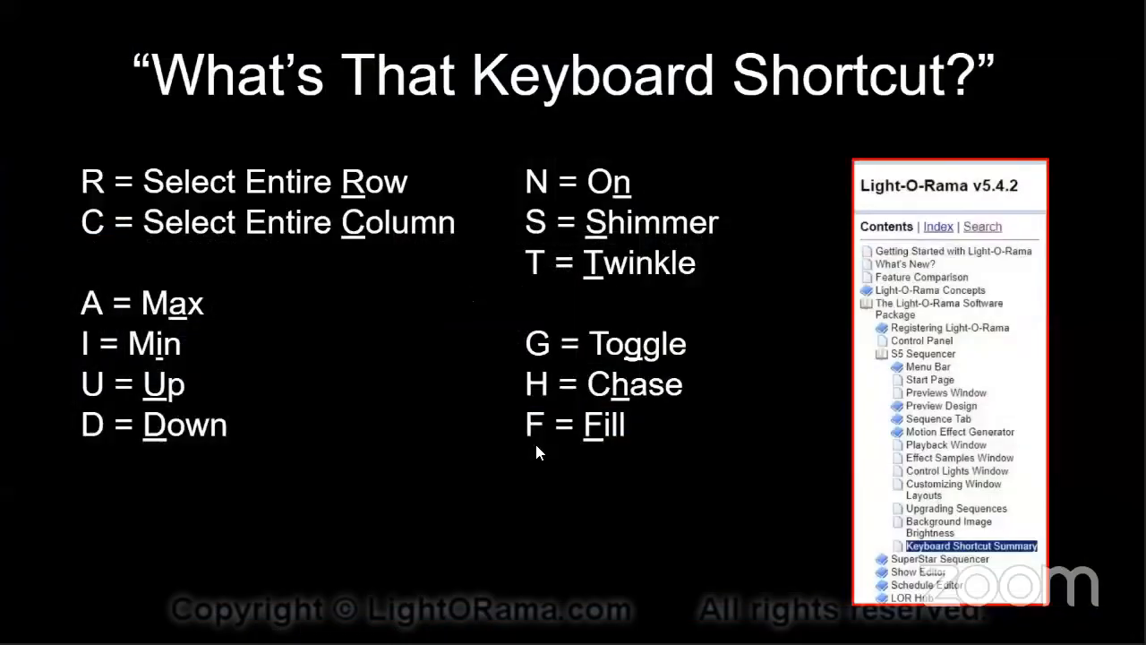
pyautogui.click(718, 470)
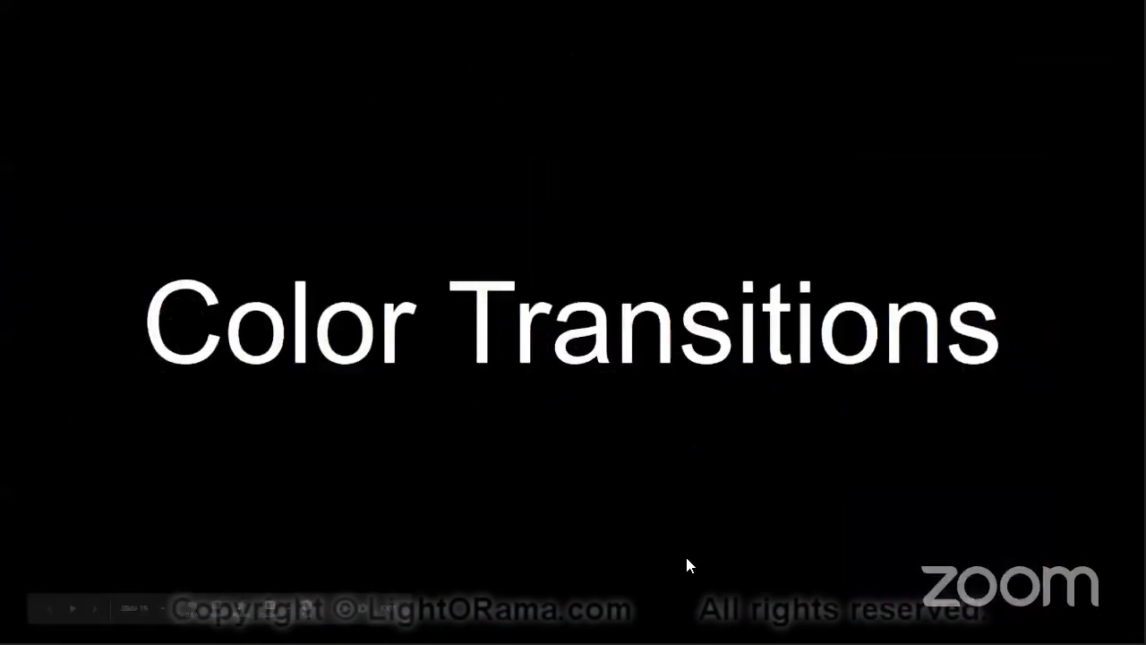
pyautogui.hotkey('alt', 'Tab')
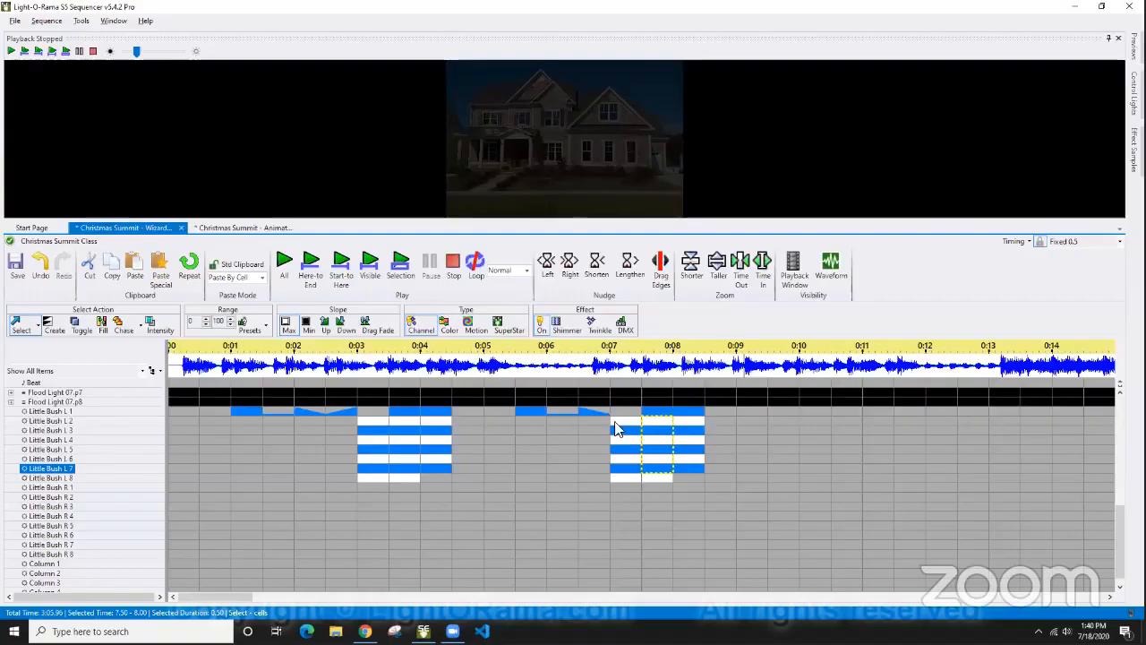
# Select the Color effect type, comparing its available options with those of the Channel type.
pyautogui.click(445, 326)
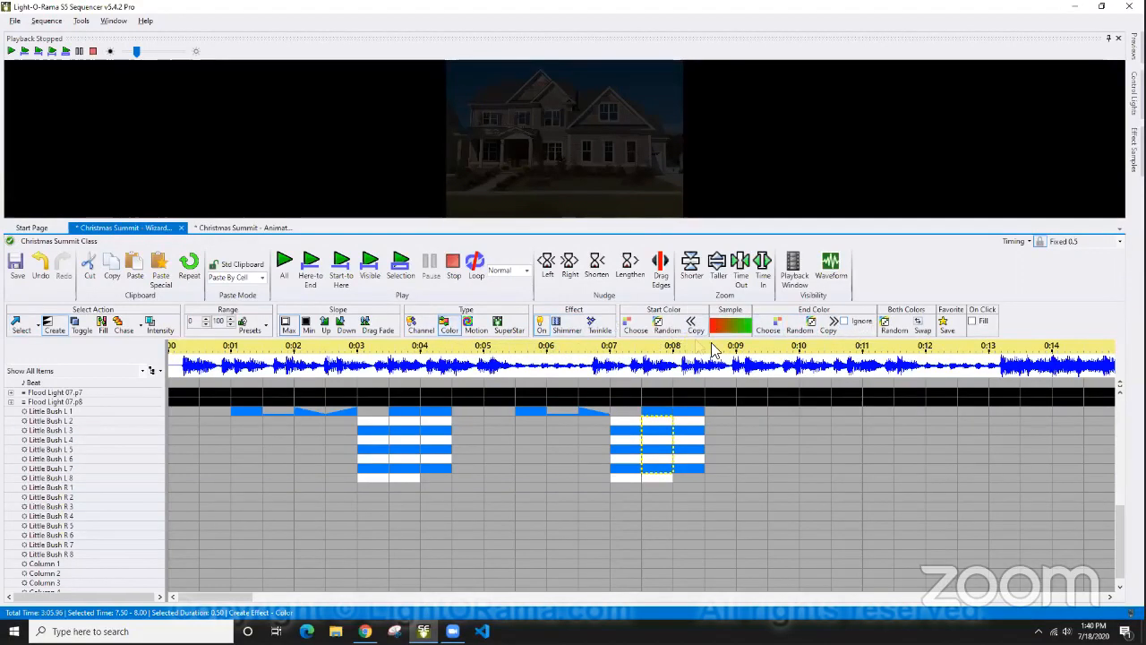
pyautogui.click(418, 328)
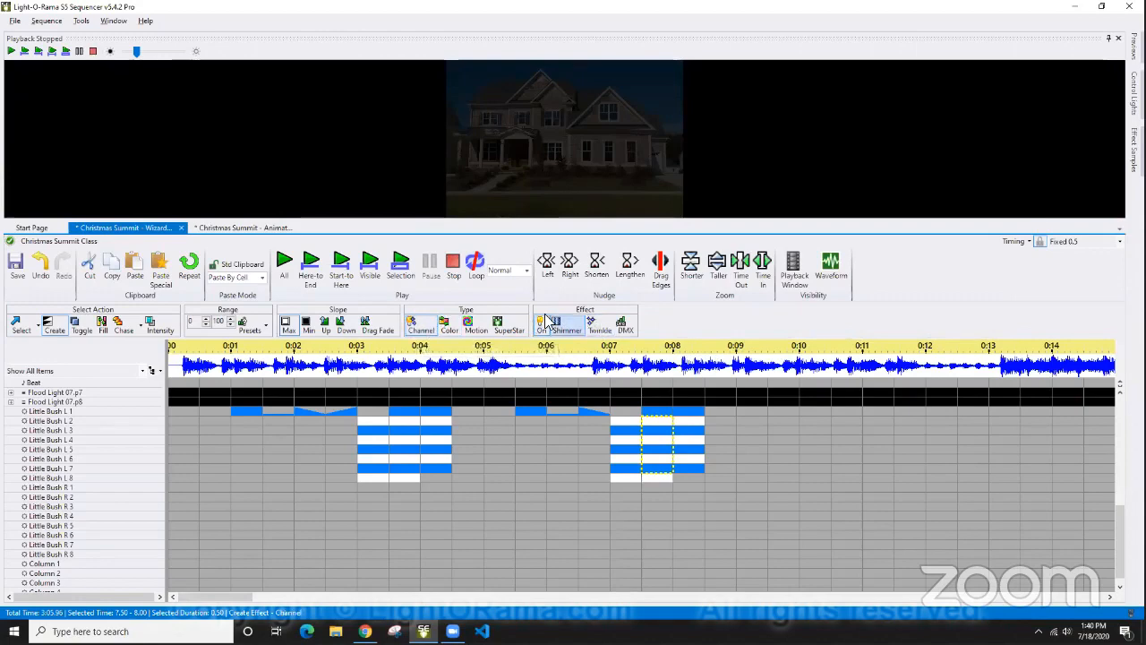
pyautogui.click(448, 326)
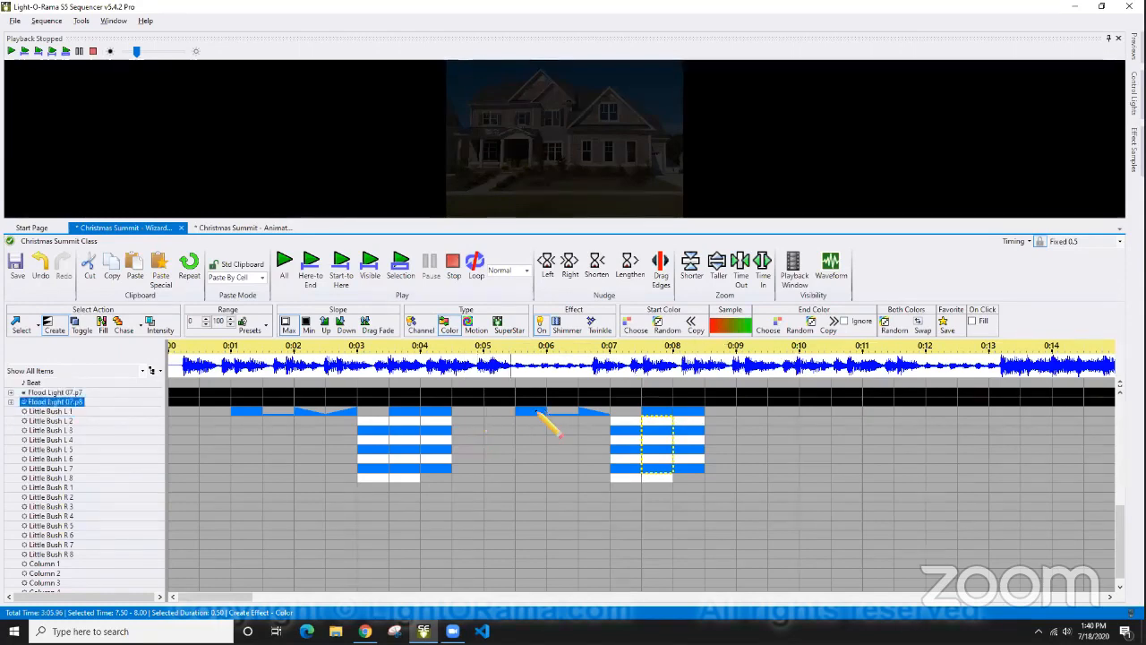
# Set the color effect's end color to purple with red 128, green 0 and blue 255.
pyautogui.scroll(3, 554, 415)
pyautogui.scroll(1, 607, 335)
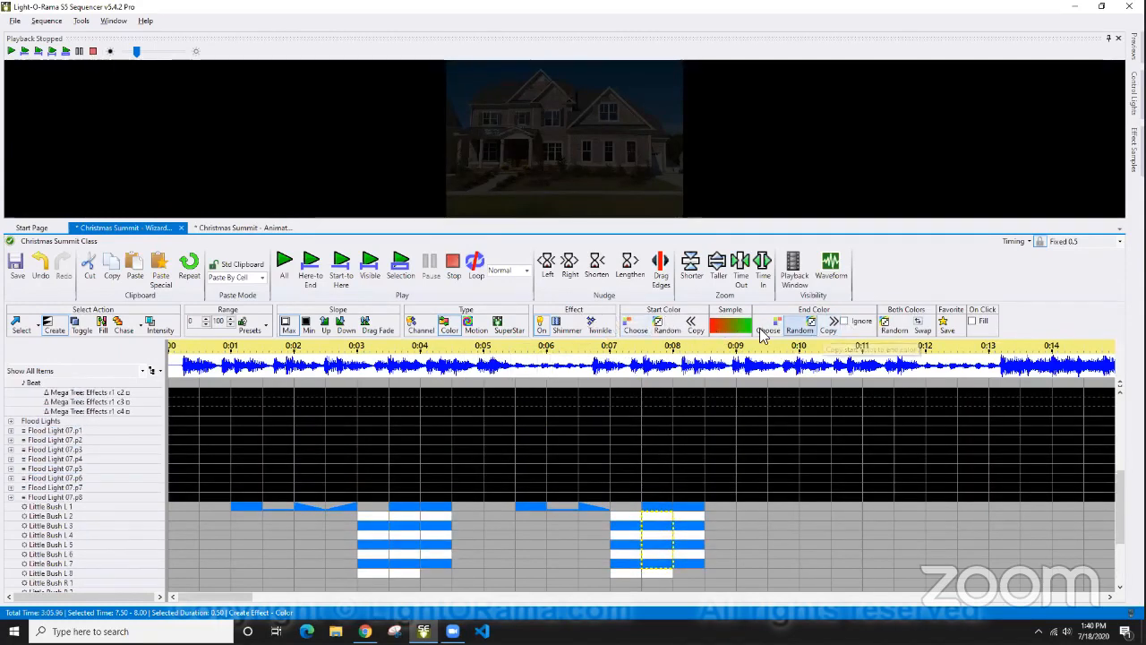
pyautogui.click(733, 322)
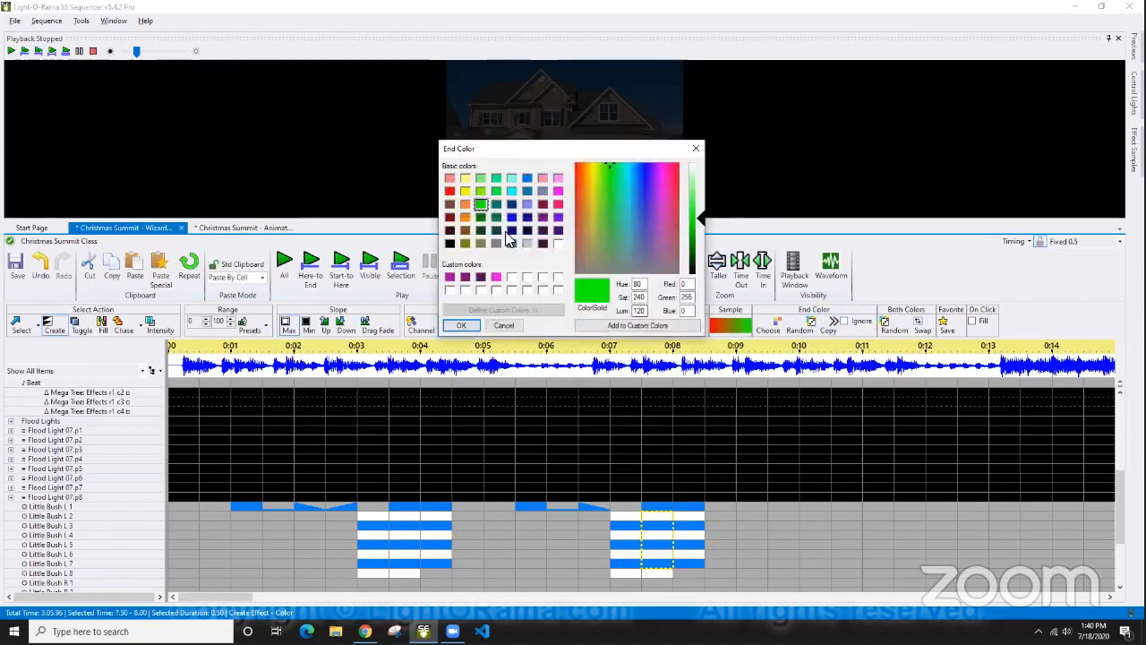
pyautogui.click(465, 276)
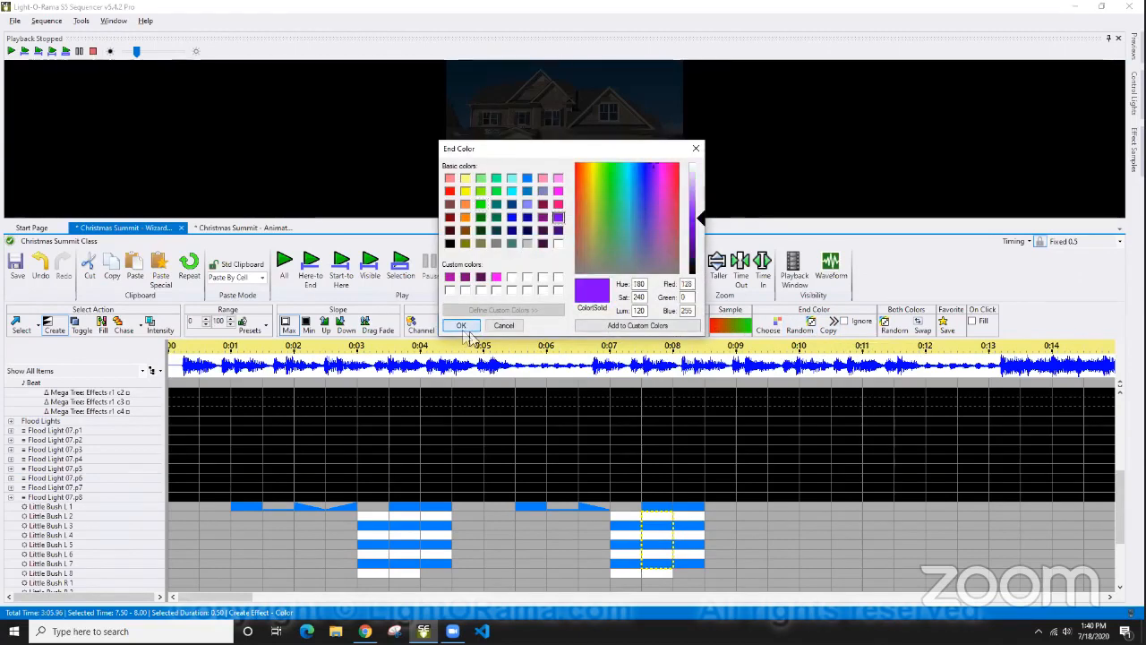
pyautogui.click(461, 326)
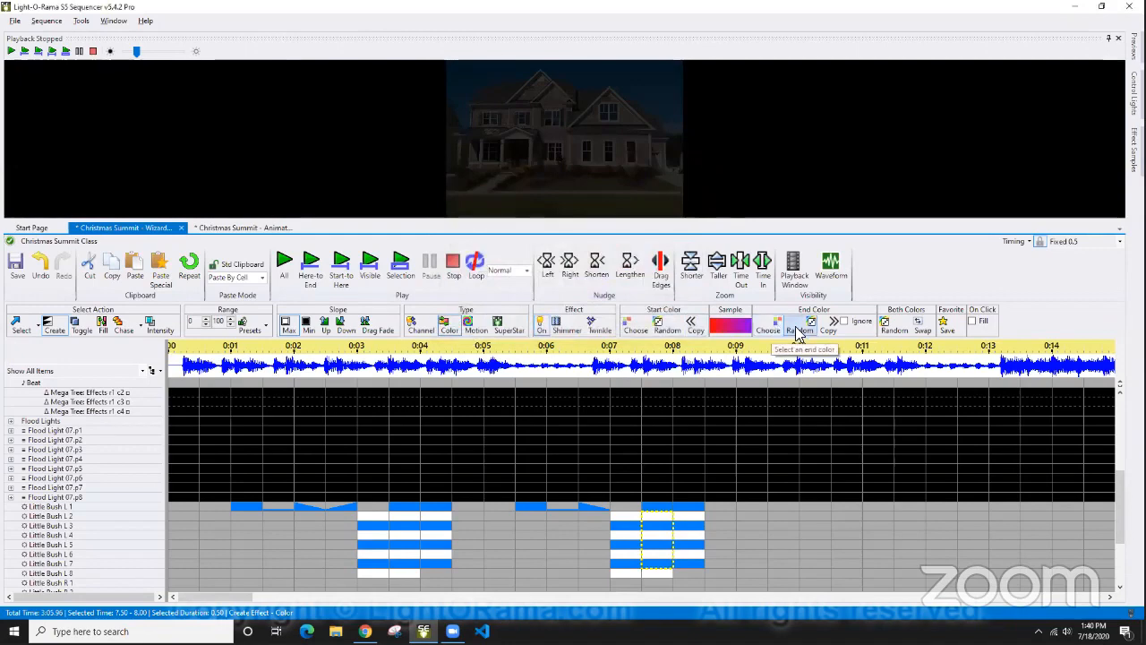
# Set the color effect's end color to dark green, then replace it with a random end color.
pyautogui.click(768, 330)
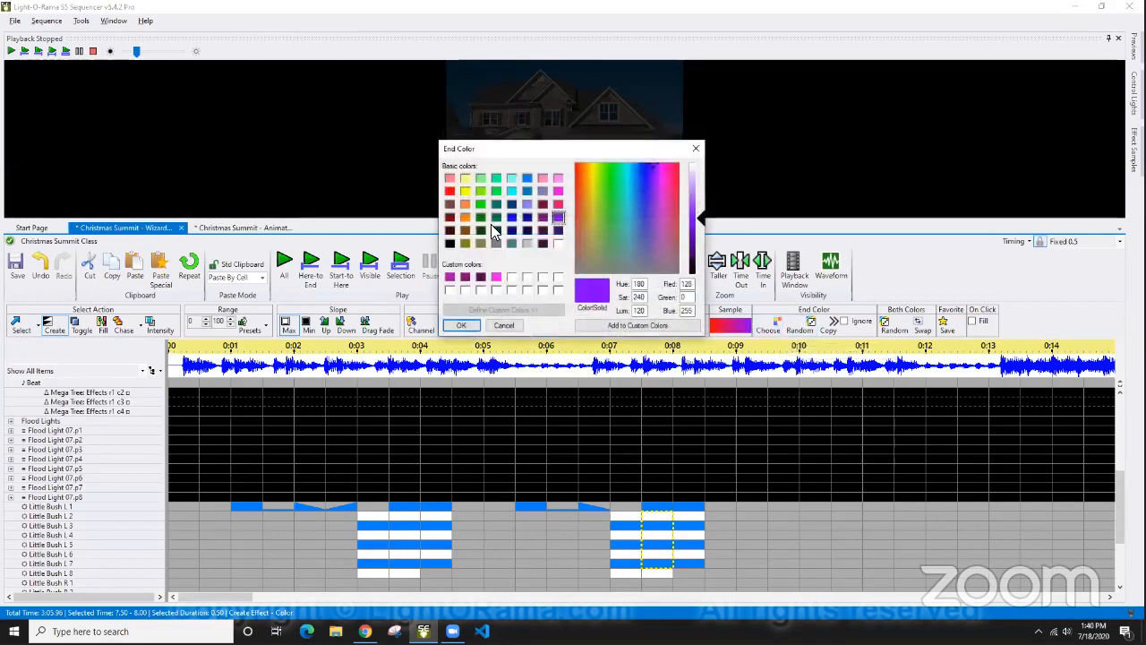
pyautogui.click(496, 217)
pyautogui.click(461, 325)
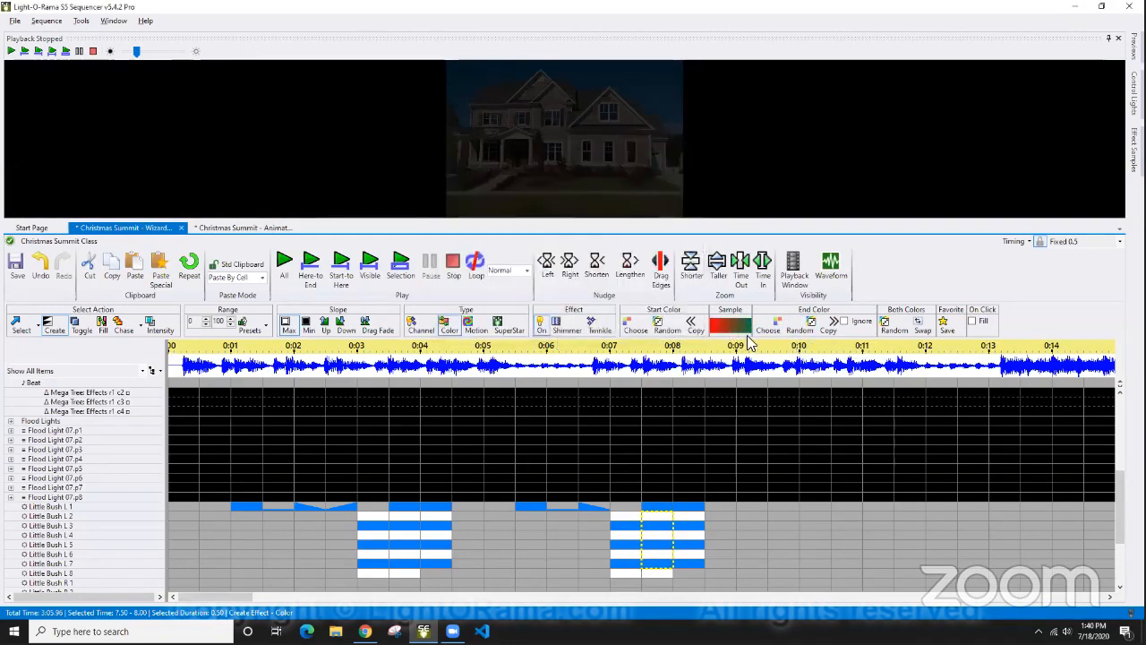
pyautogui.click(810, 326)
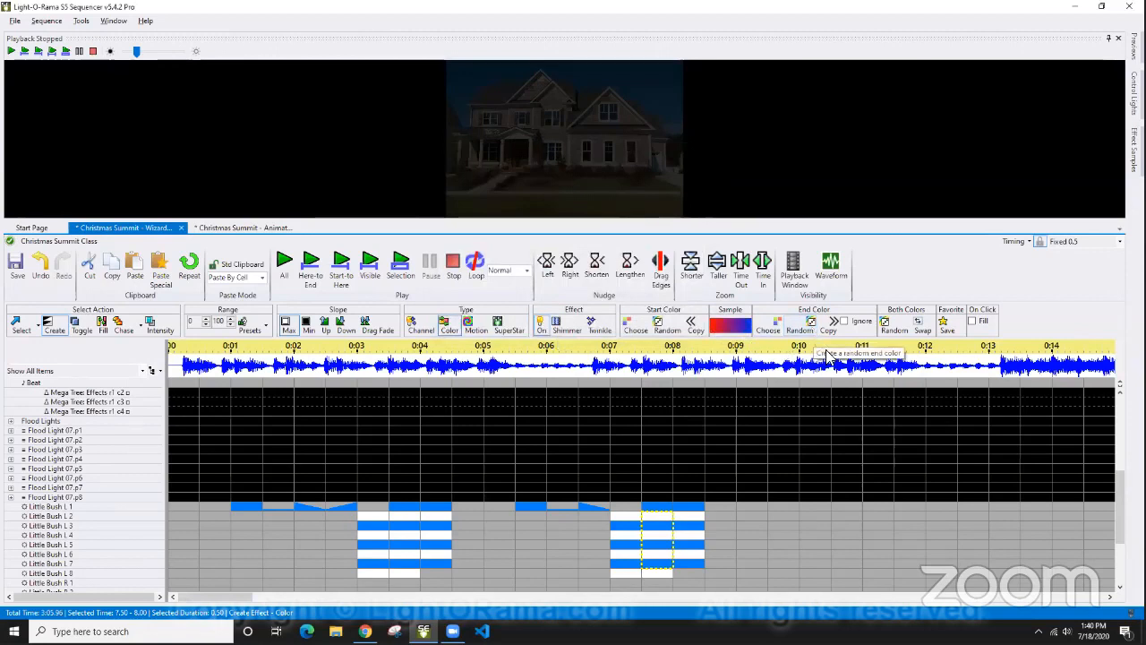
# Ignore the end color and create blue effects on Flood Light 07.p1 to p5: maximum intensity from 8.00 to 9.50, fade-up from 10.00 to 11.50.
pyautogui.click(843, 320)
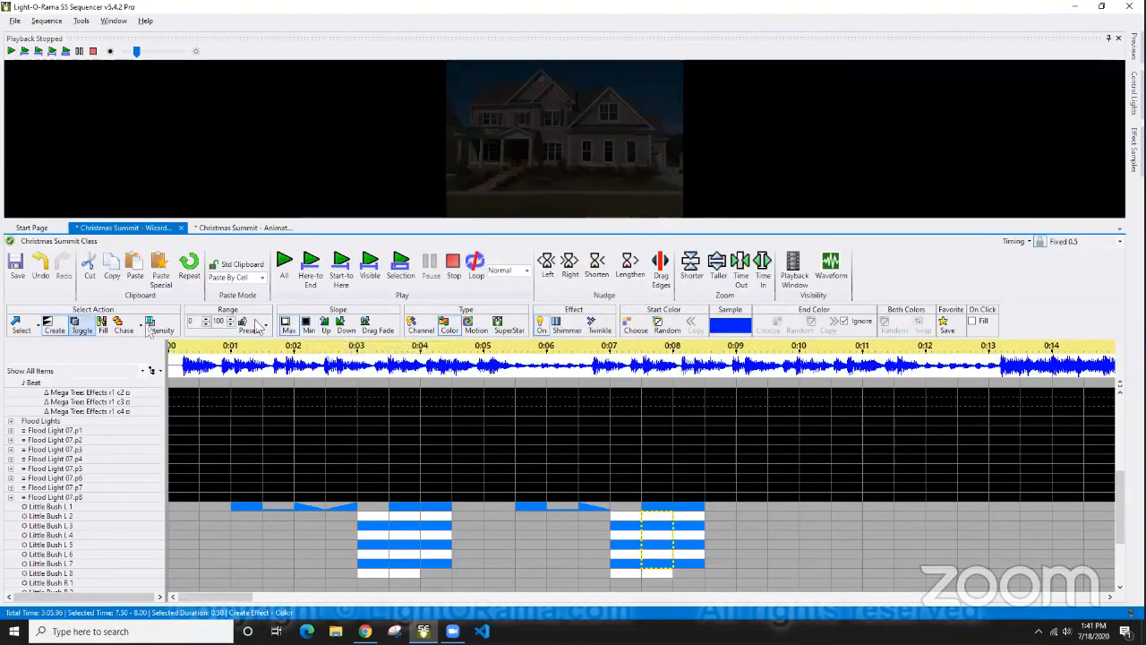
pyautogui.click(292, 326)
pyautogui.moveTo(692, 438); pyautogui.dragTo(762, 470)
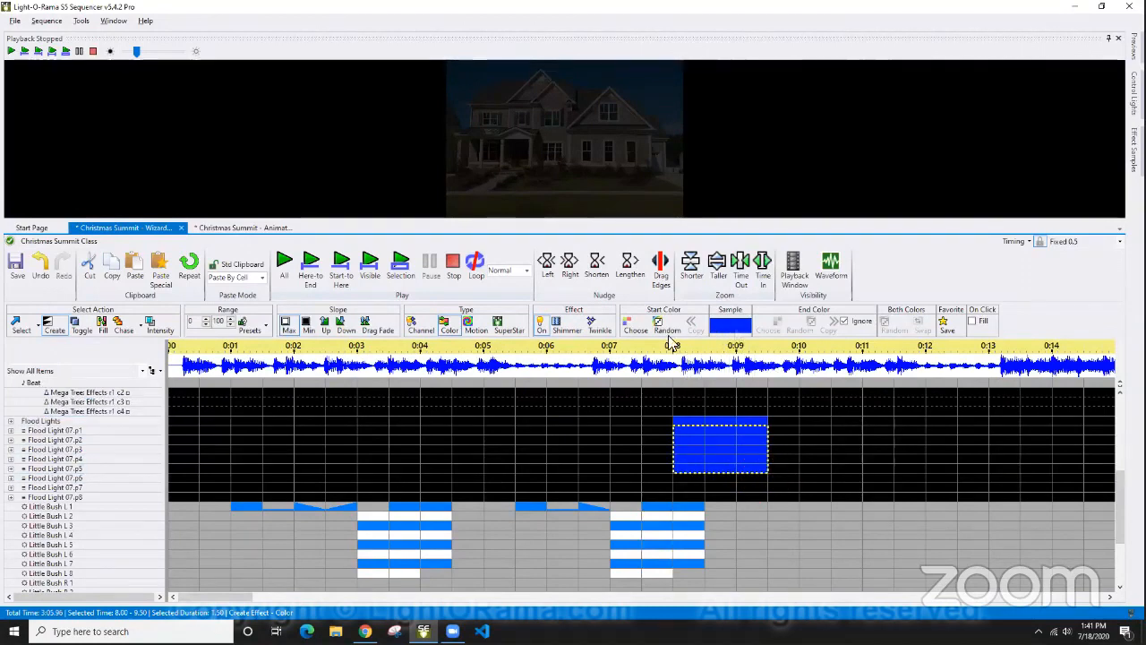
pyautogui.click(326, 324)
pyautogui.moveTo(824, 430); pyautogui.dragTo(882, 479)
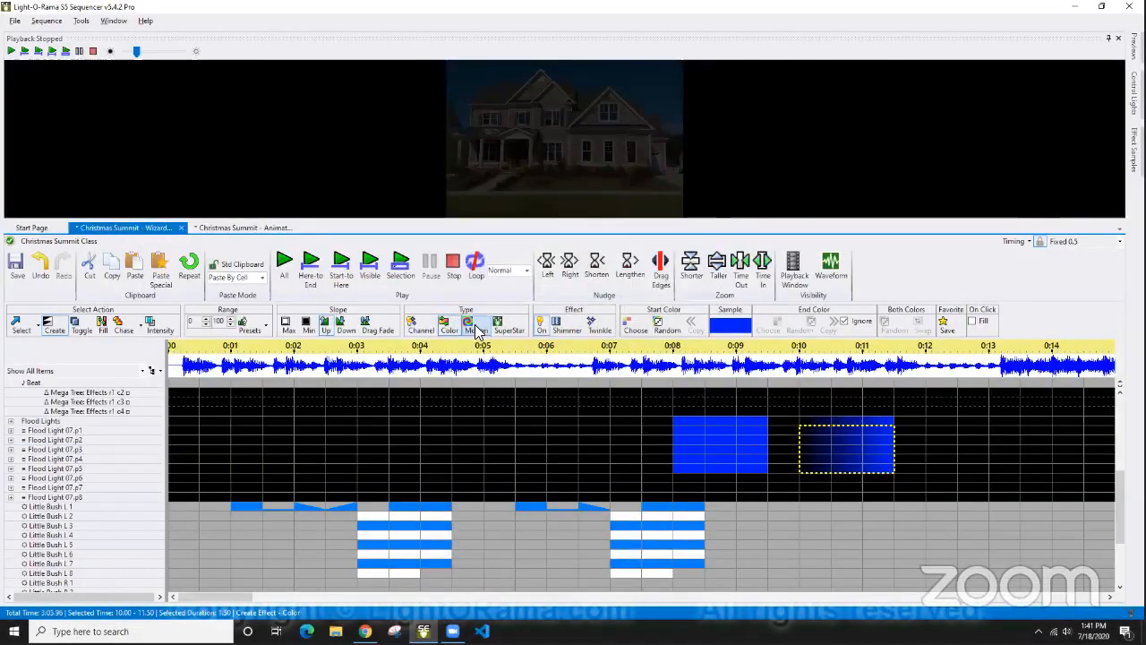
# Choose the Motion effect type and add two motion effect rows to the Arch RGB 1 prop.
pyautogui.click(469, 324)
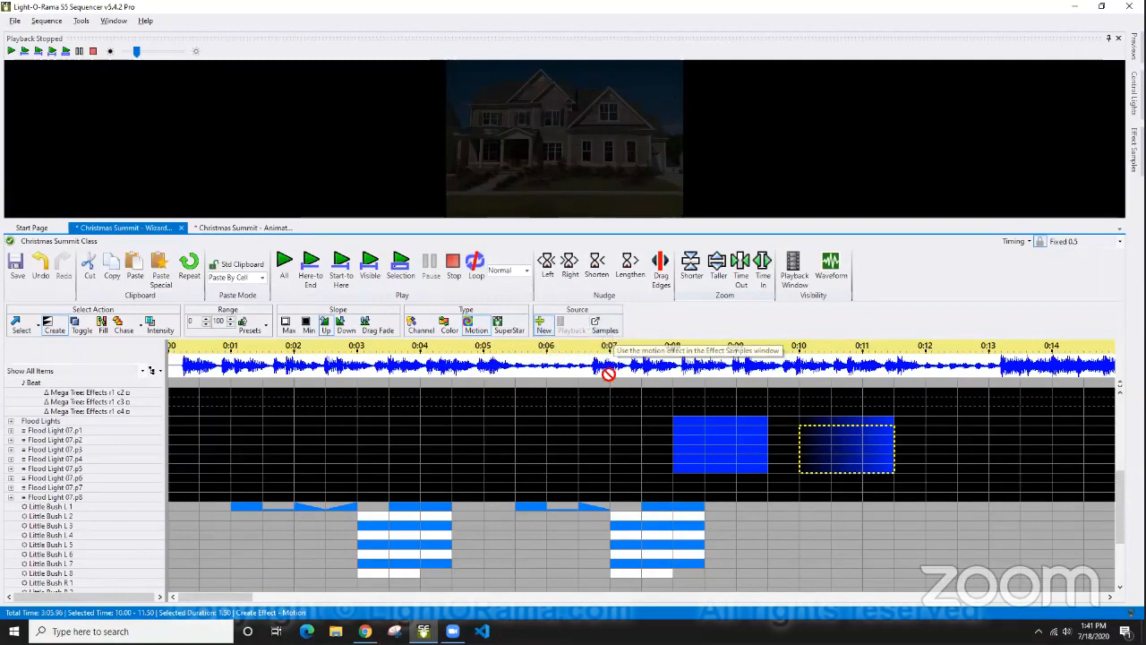
pyautogui.scroll(1, 642, 422)
pyautogui.scroll(4, 642, 423)
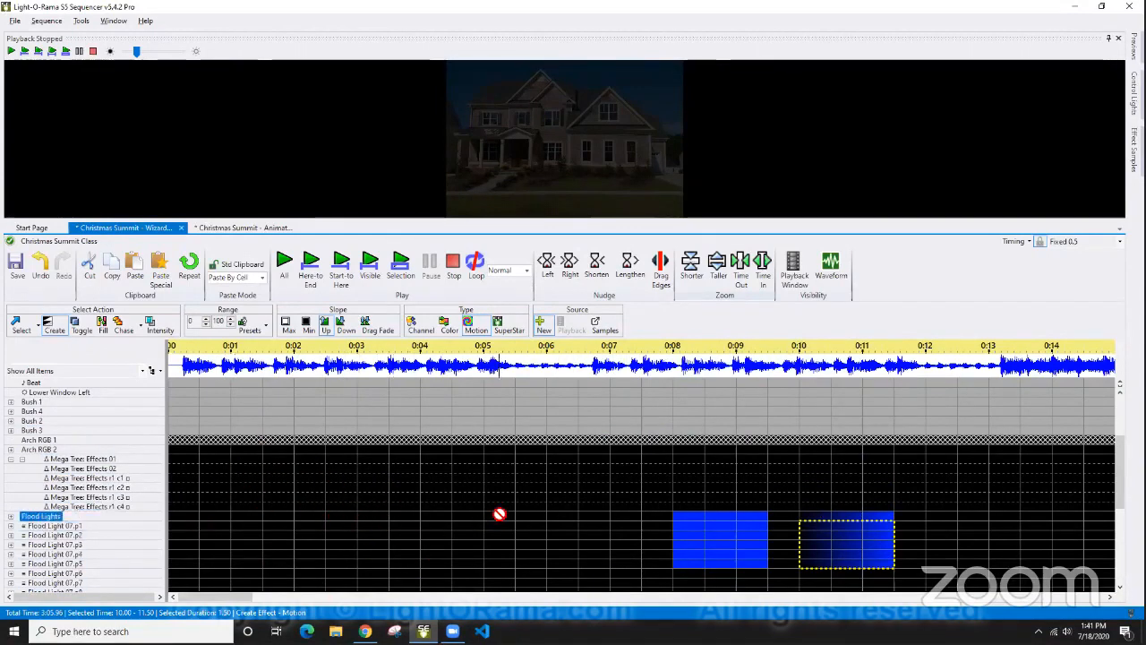
pyautogui.click(21, 324)
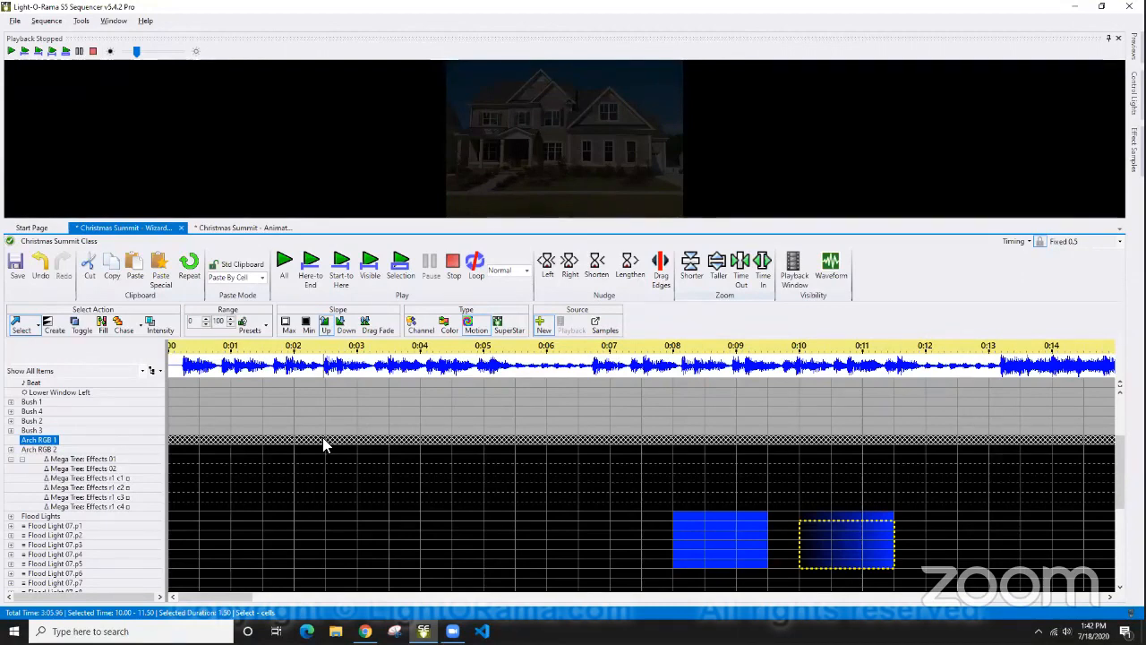
pyautogui.rightClick(36, 440)
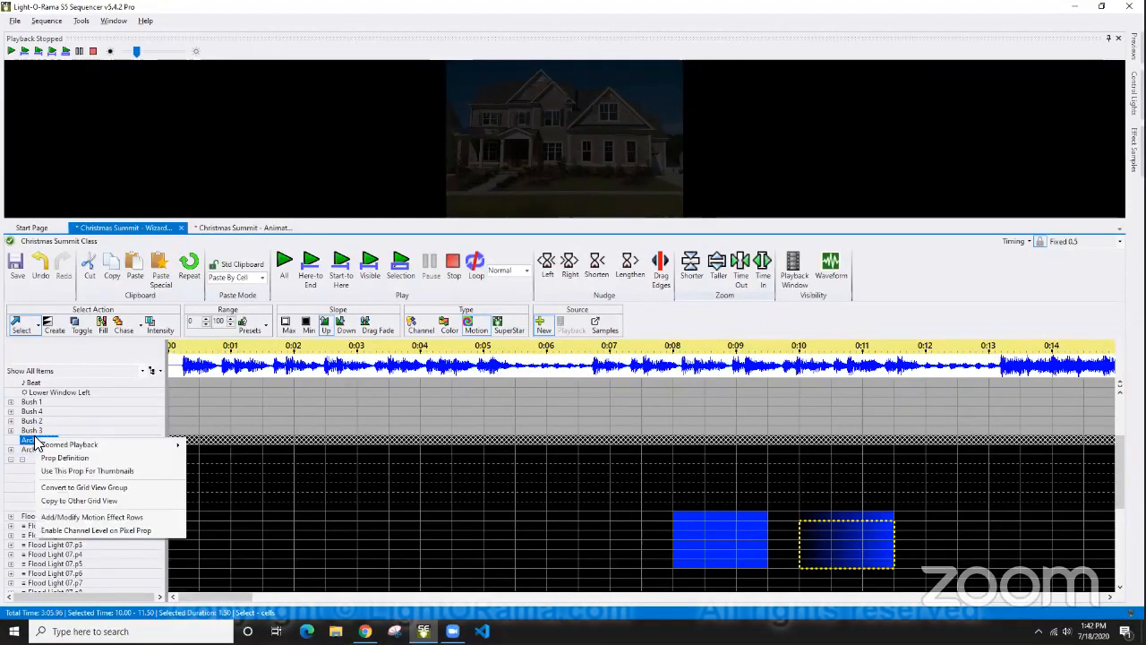
pyautogui.click(109, 518)
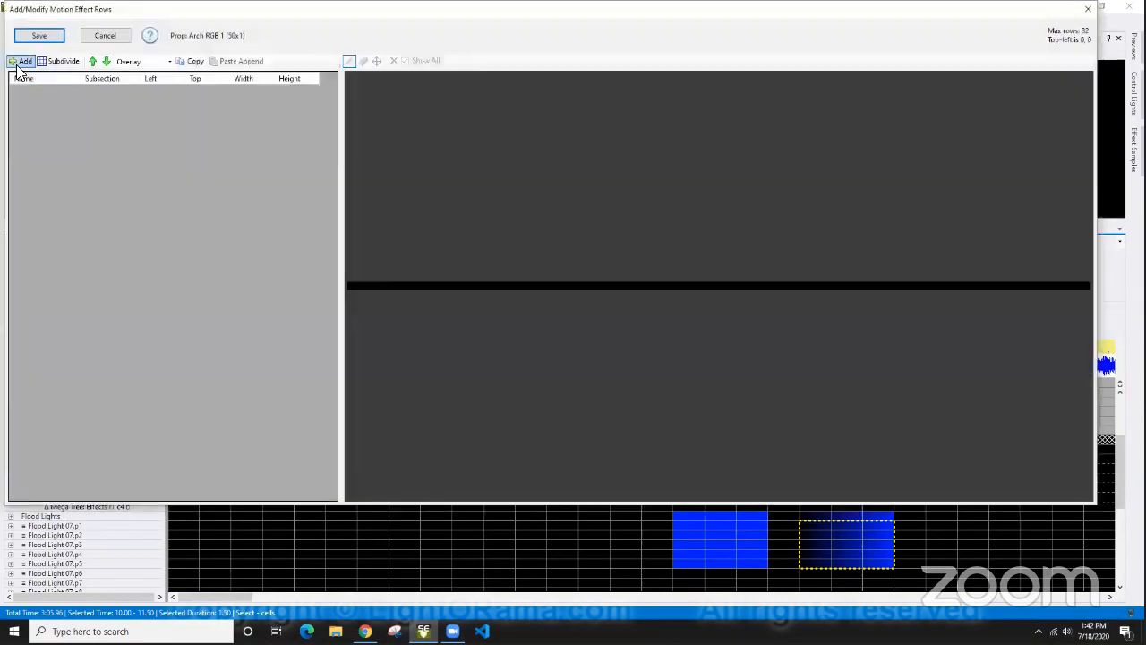
pyautogui.click(20, 63)
pyautogui.click(19, 63)
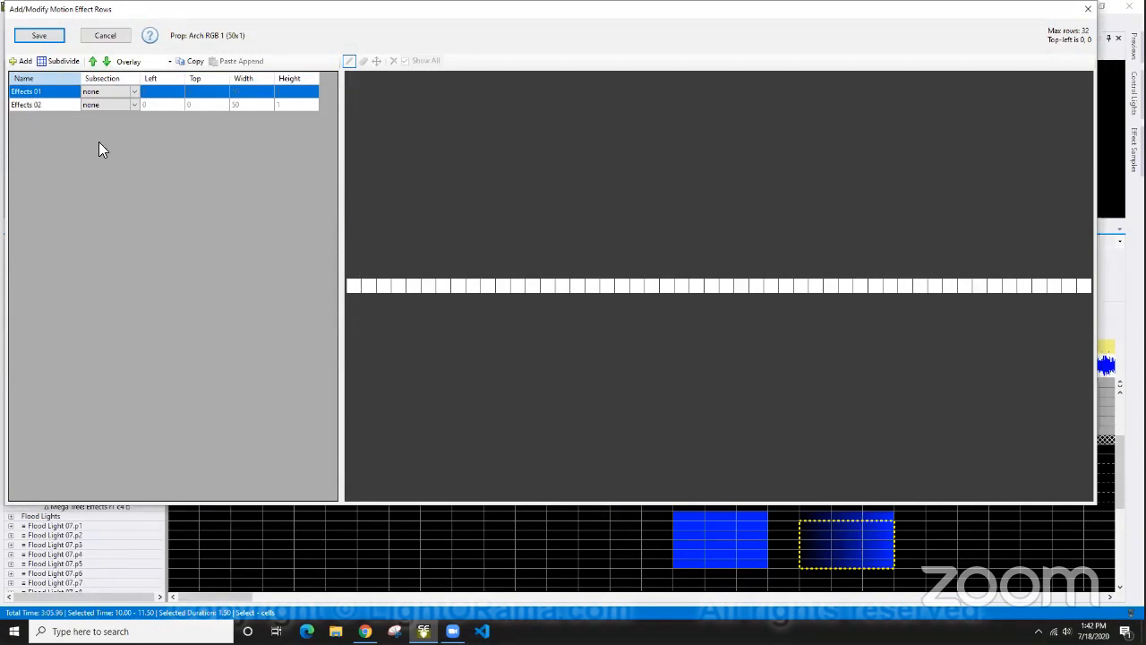
pyautogui.click(59, 61)
pyautogui.click(499, 171)
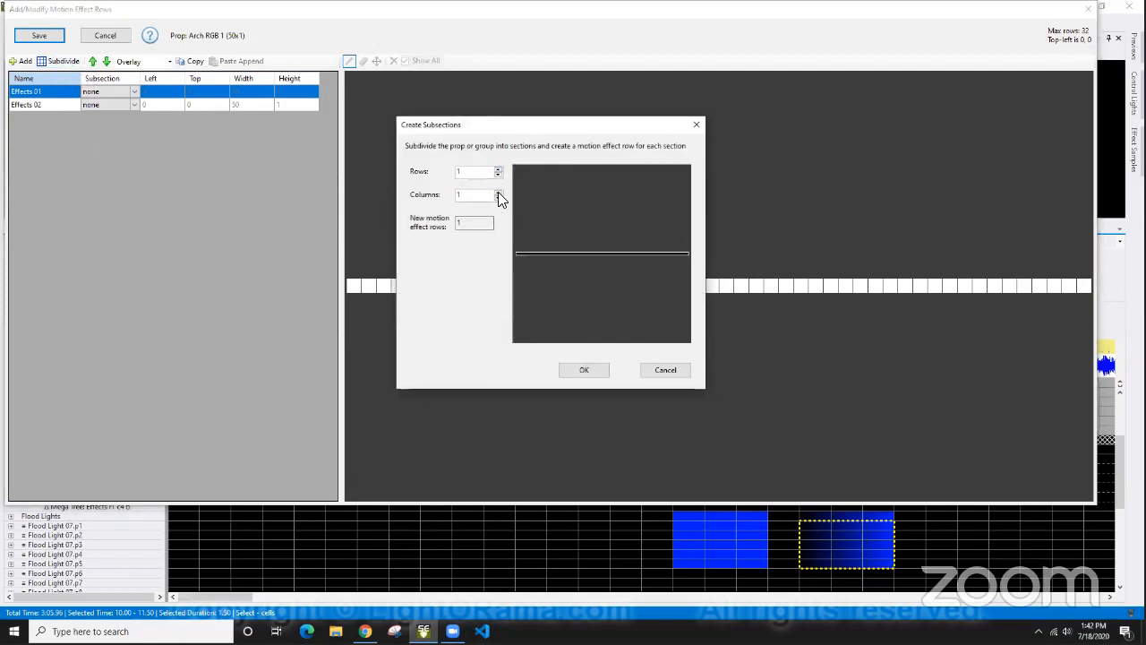
pyautogui.click(498, 192)
pyautogui.click(498, 192)
pyautogui.click(664, 377)
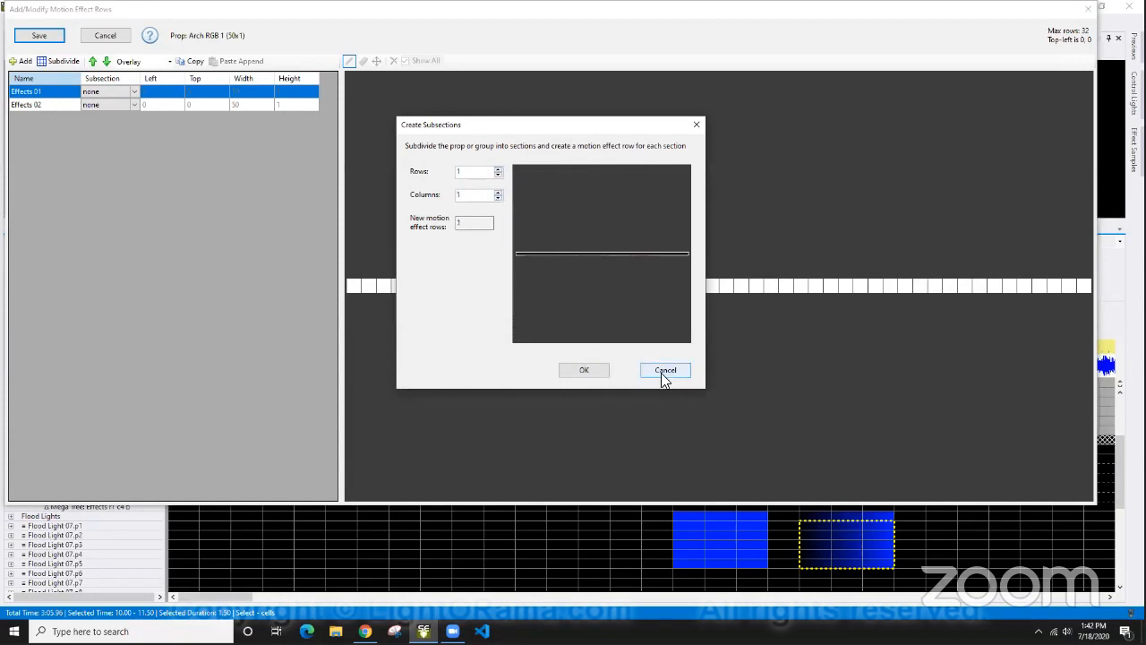
pyautogui.click(664, 374)
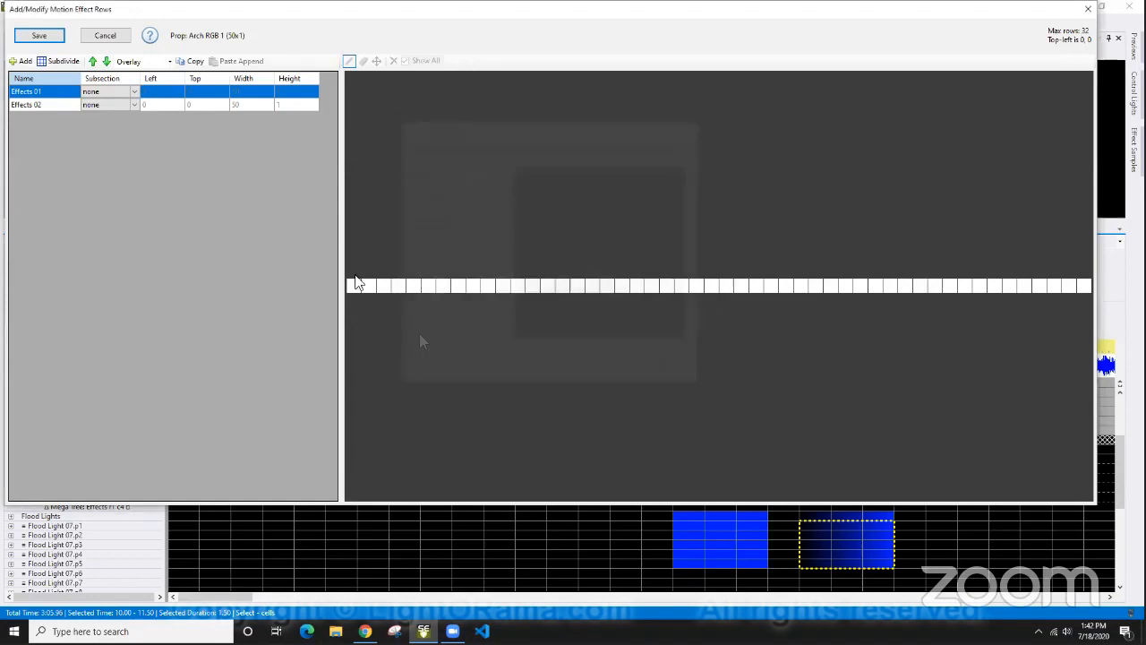
# Add six more motion effect rows to Arch RGB 1, up to Effects 08, and save them.
pyautogui.click(22, 62)
pyautogui.click(21, 63)
pyautogui.click(21, 63)
pyautogui.click(22, 62)
pyautogui.click(21, 63)
pyautogui.click(22, 63)
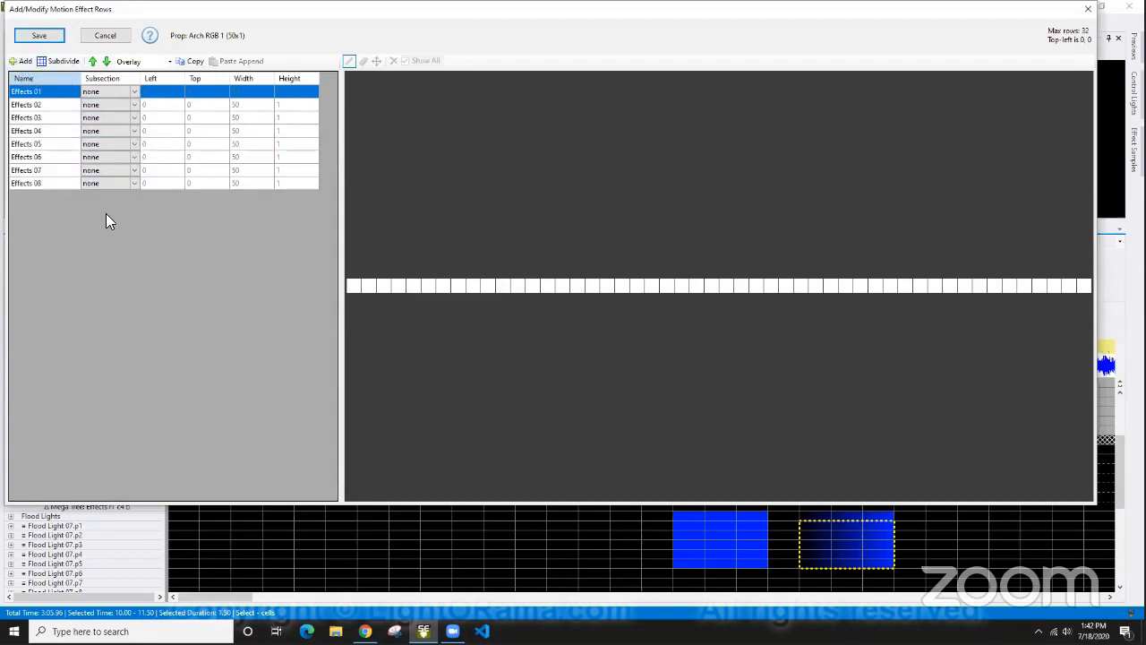
pyautogui.click(42, 37)
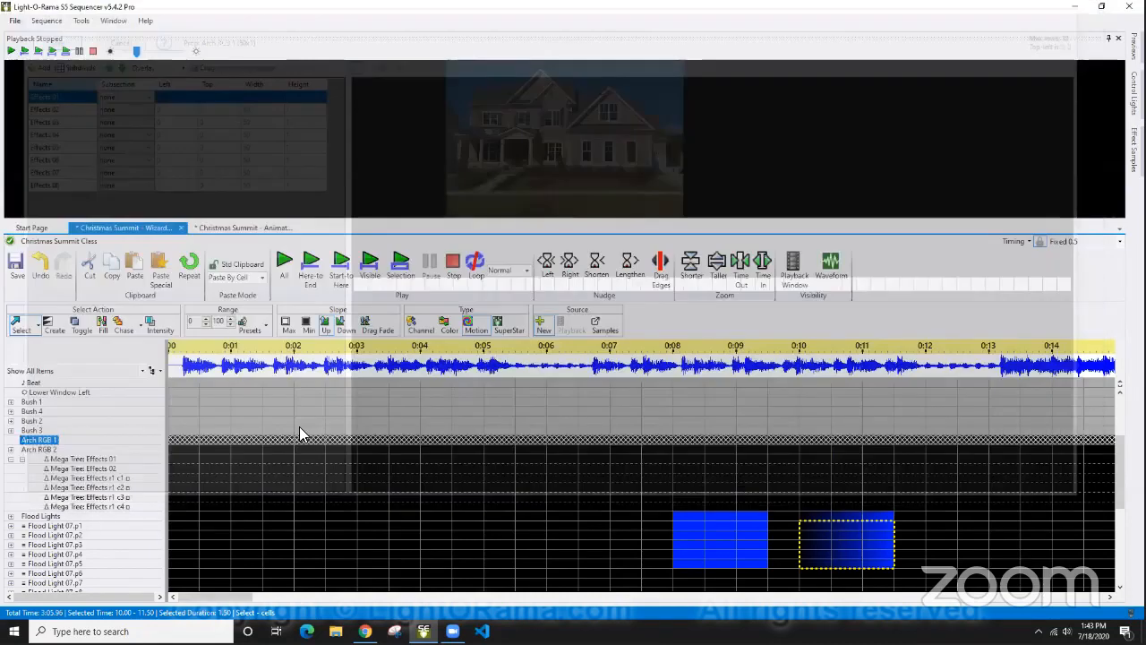
# Expand Arch RGB 1 to view its motion effect rows, and collapse it again.
pyautogui.click(11, 440)
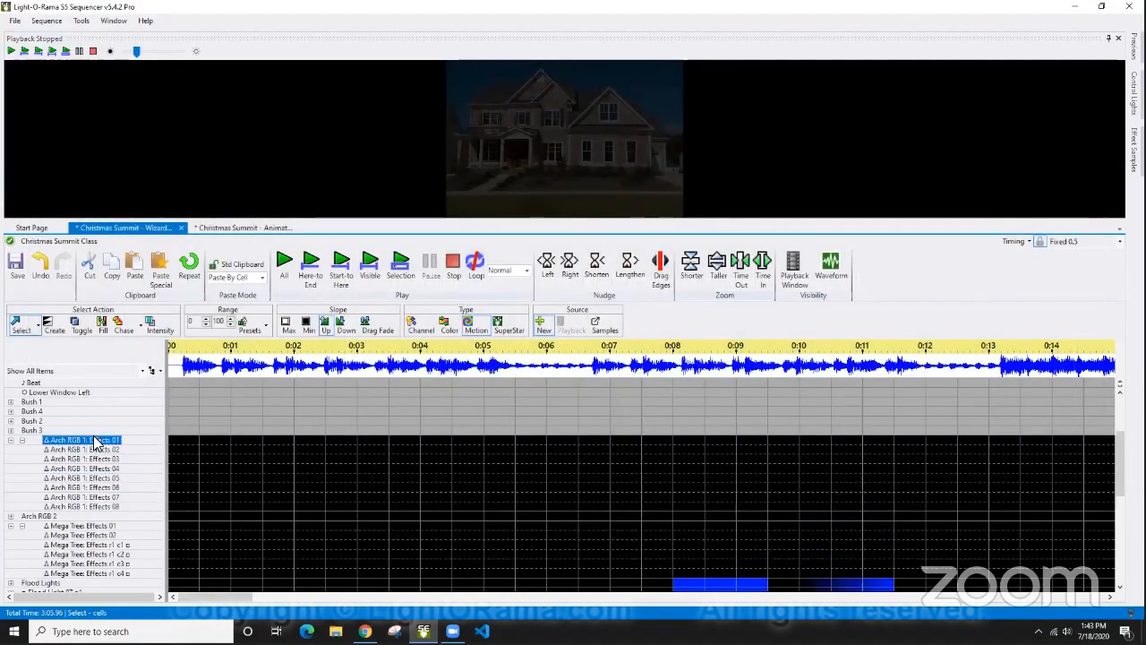
pyautogui.moveTo(479, 479)
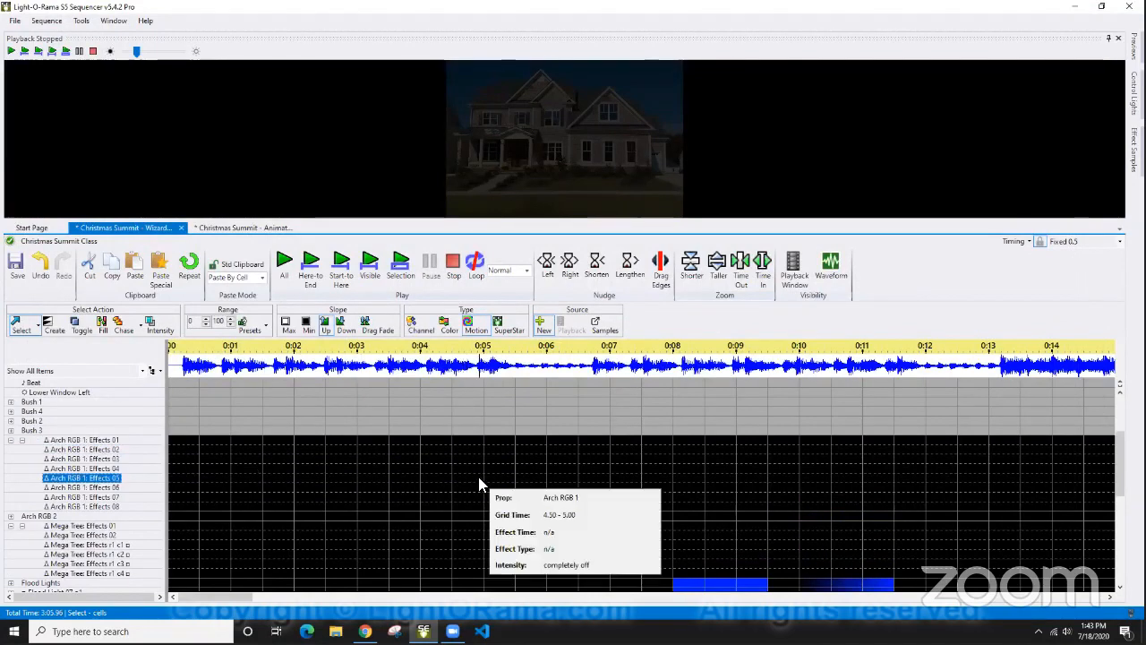
pyautogui.click(11, 440)
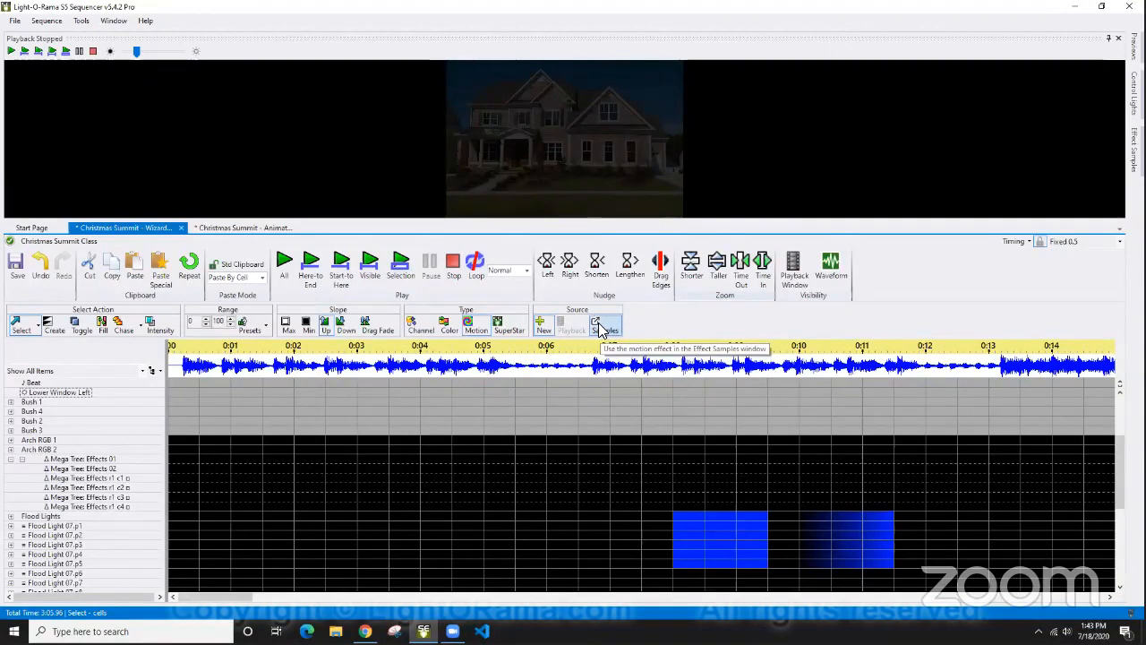
# Create a new Spirals motion effect at maximum intensity on Mega Tree: Effects 01 from 4.00 to 7.50.
pyautogui.click(545, 326)
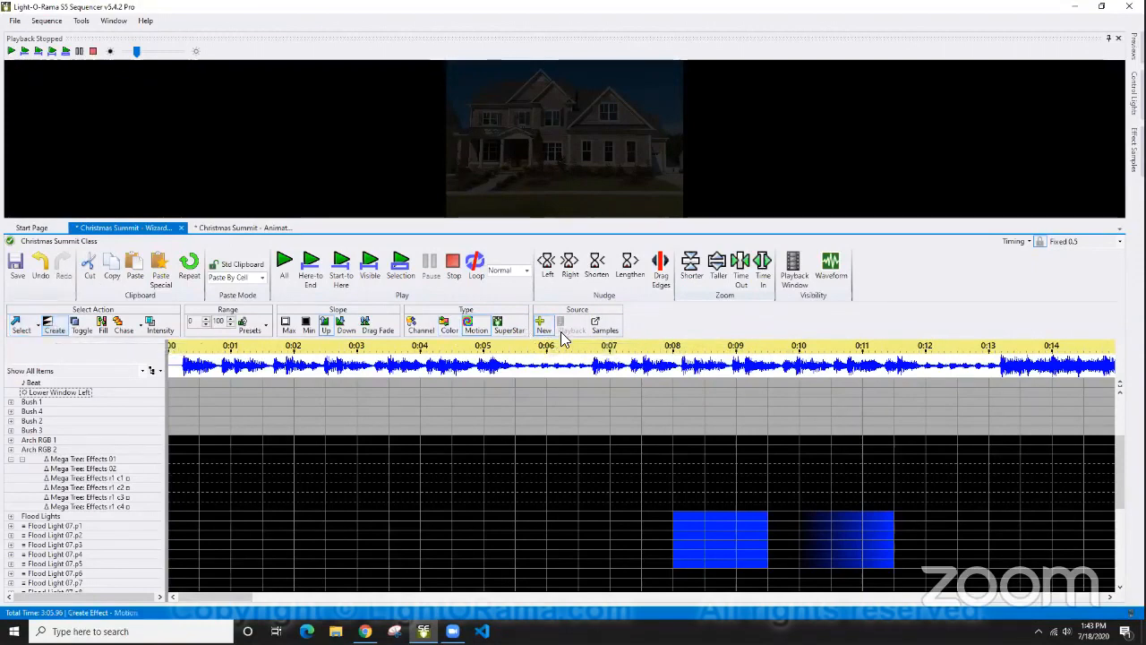
pyautogui.click(290, 324)
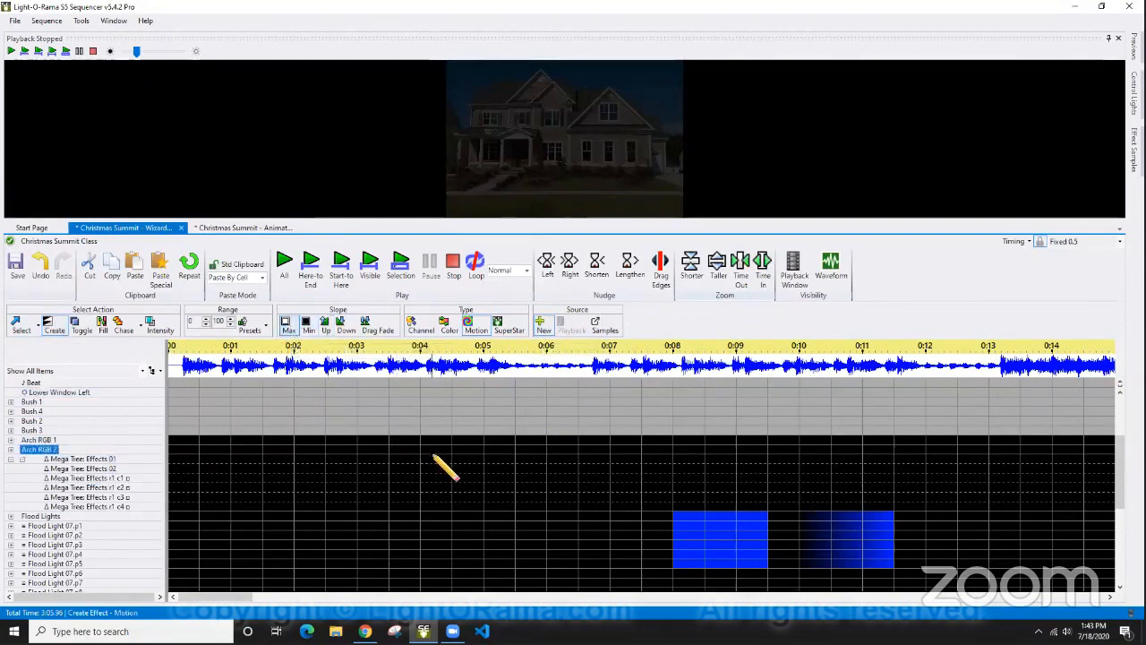
pyautogui.moveTo(434, 458); pyautogui.dragTo(646, 465)
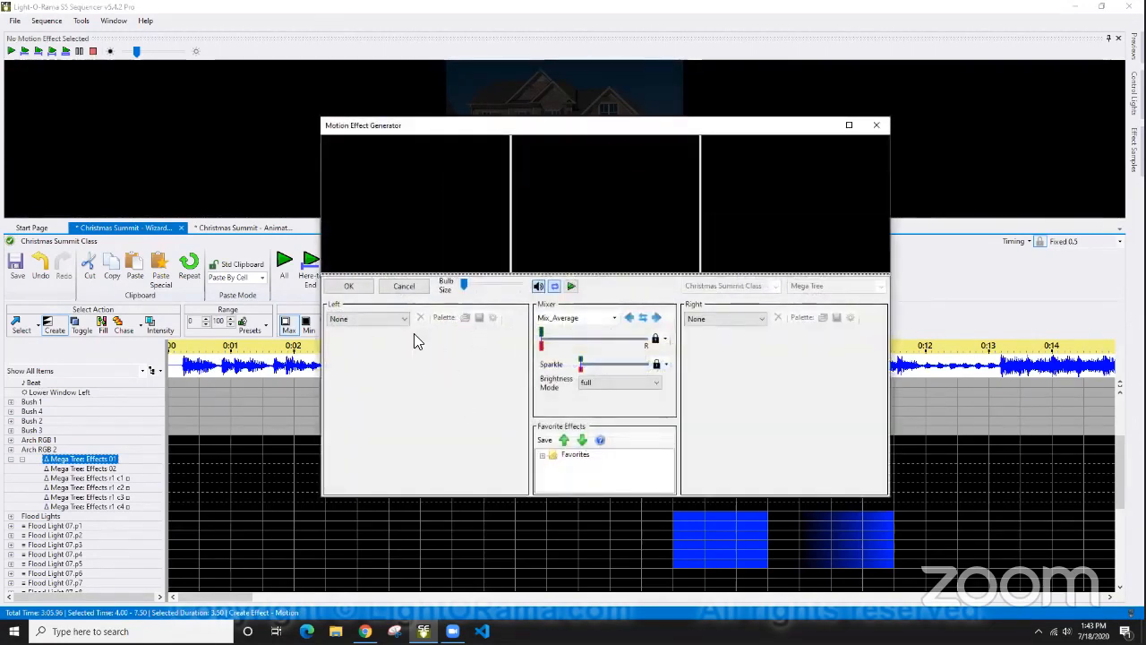
pyautogui.click(367, 319)
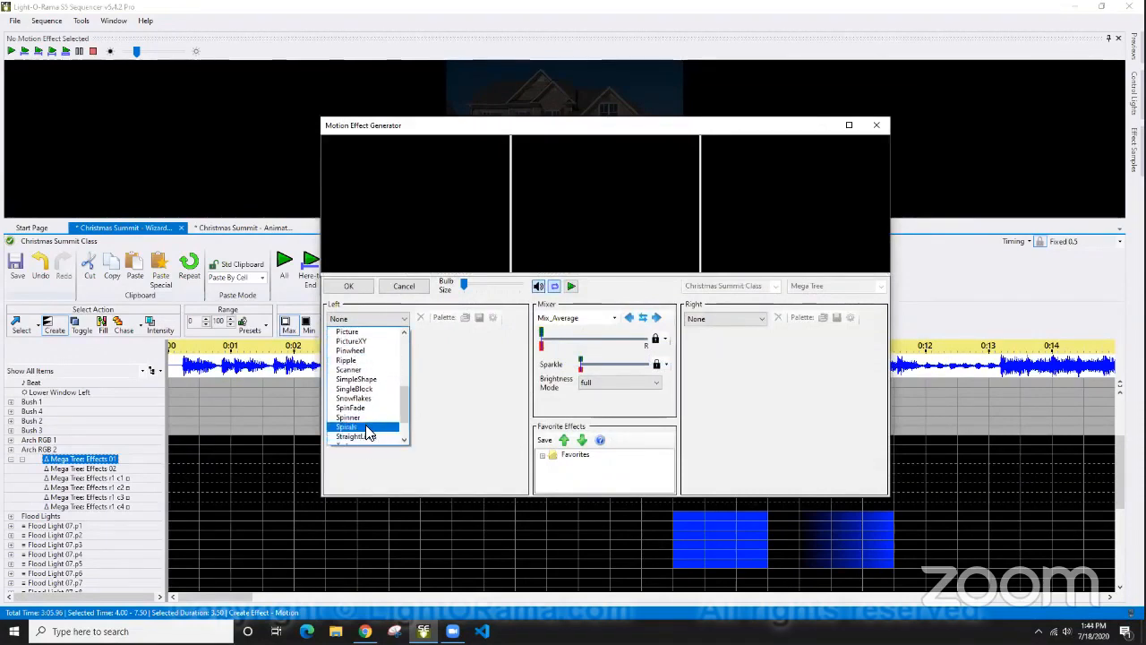
pyautogui.click(350, 427)
pyautogui.click(346, 289)
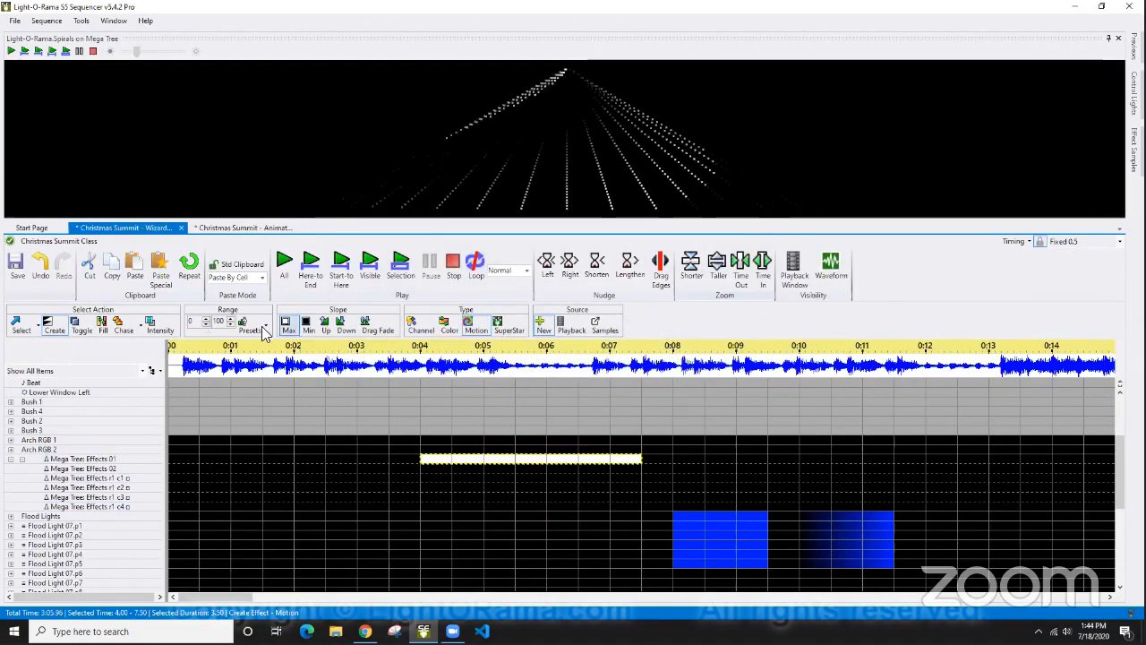
# Create another Spirals motion effect on Mega Tree: Effects 01 from 9.50 to 12.50, using the minimum intensity.
pyautogui.click(308, 326)
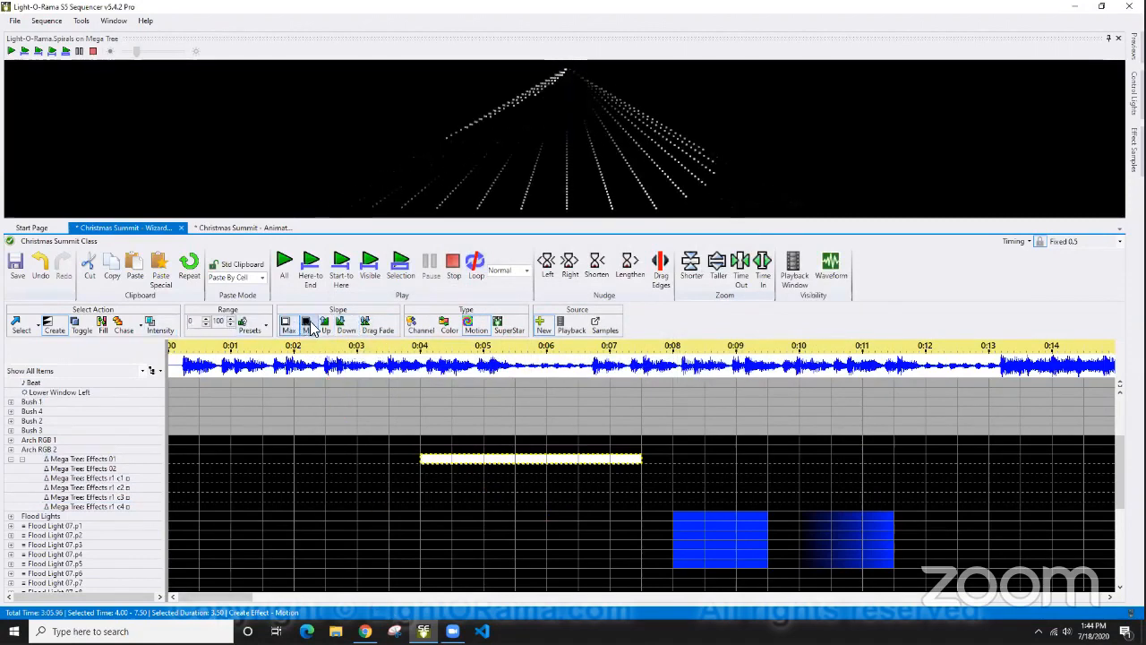
pyautogui.moveTo(768, 459); pyautogui.dragTo(943, 463)
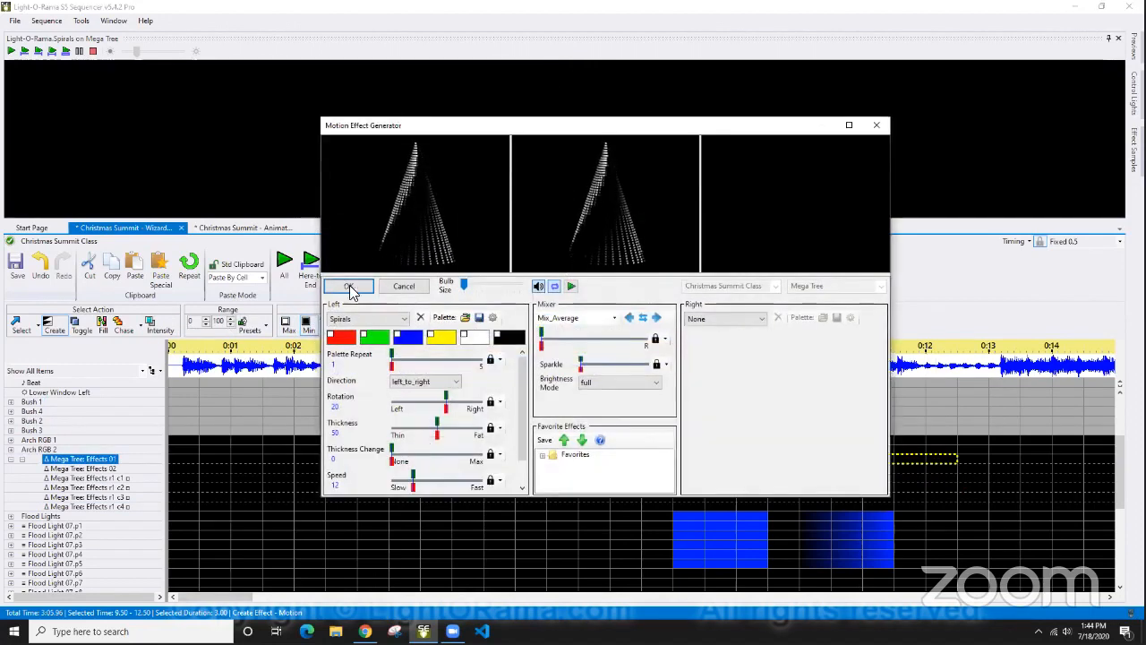
pyautogui.click(341, 286)
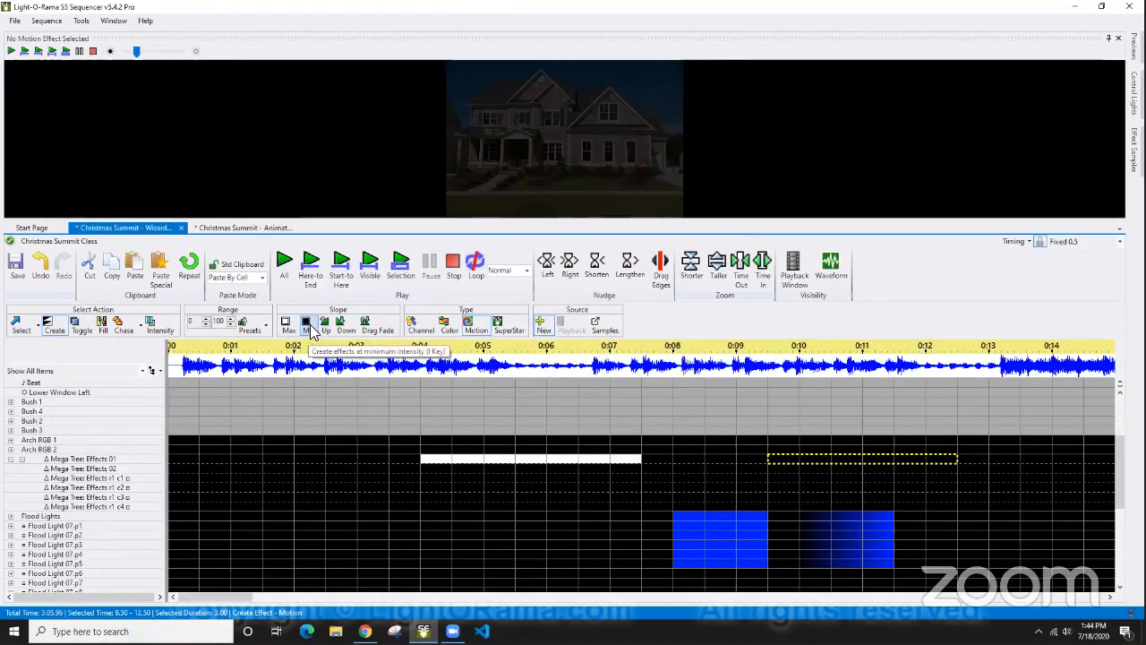
pyautogui.click(309, 326)
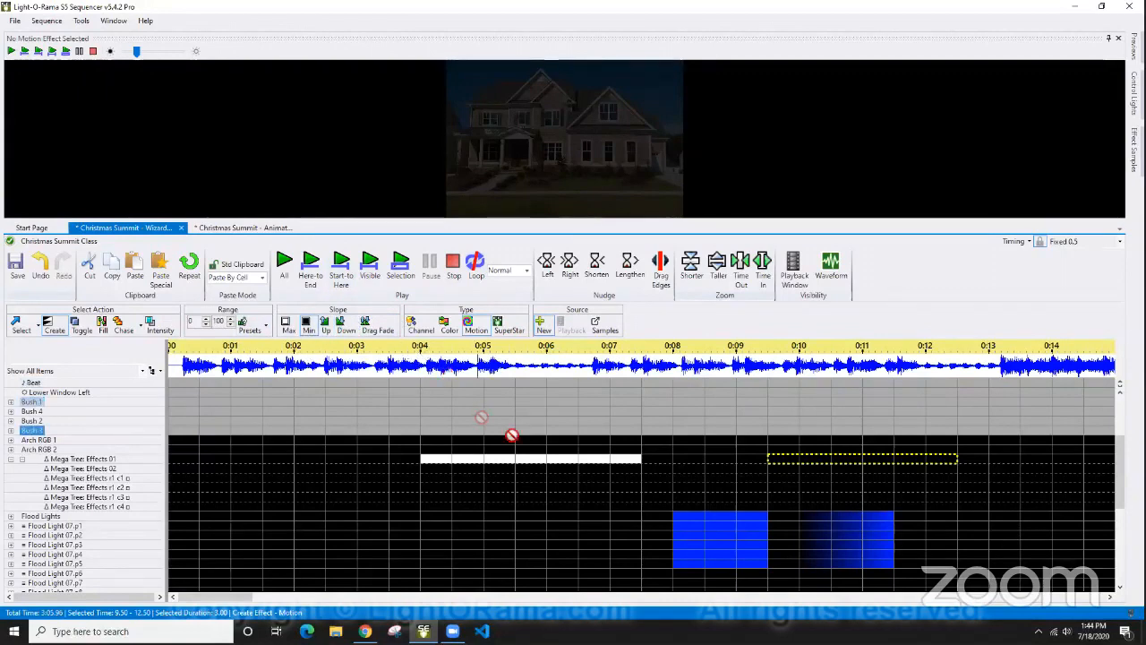
# Reuse the existing Spirals effect as the playback source, and create it at maximum intensity on Mega Tree: Effects 01 from 11.00 to 13.00.
pyautogui.click(15, 329)
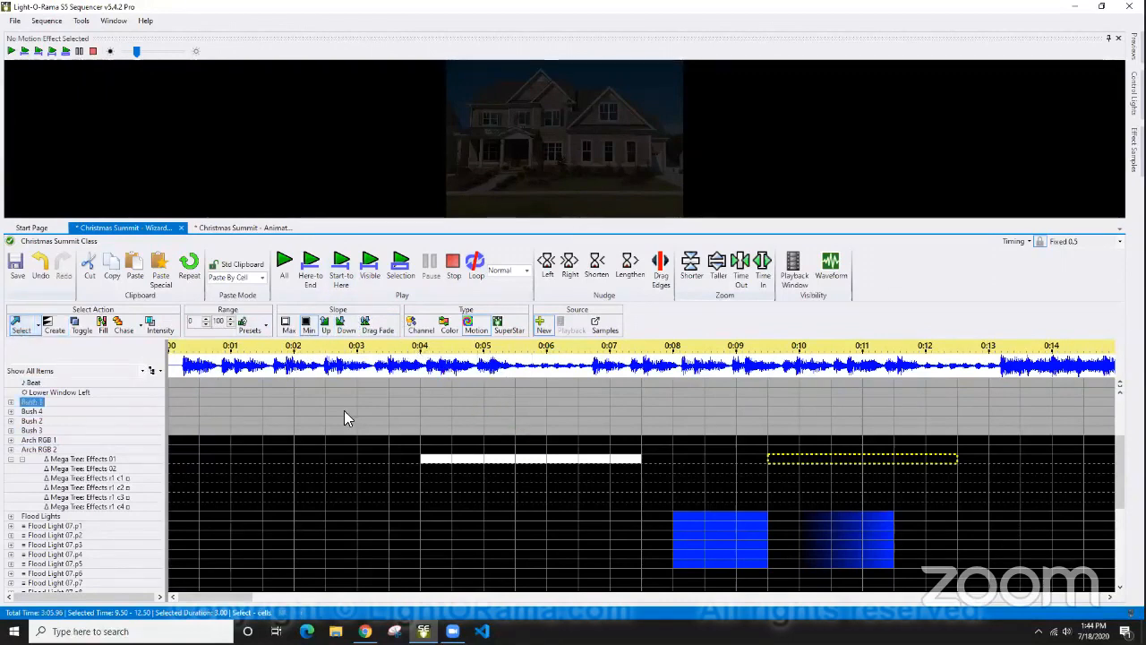
pyautogui.click(511, 461)
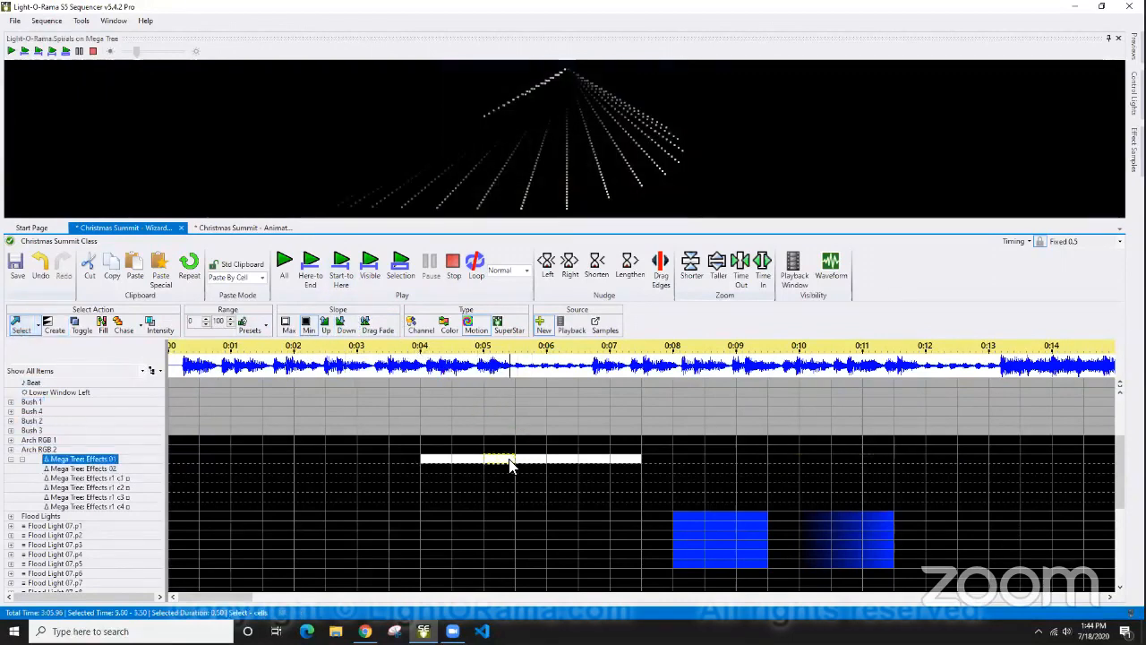
pyautogui.click(568, 326)
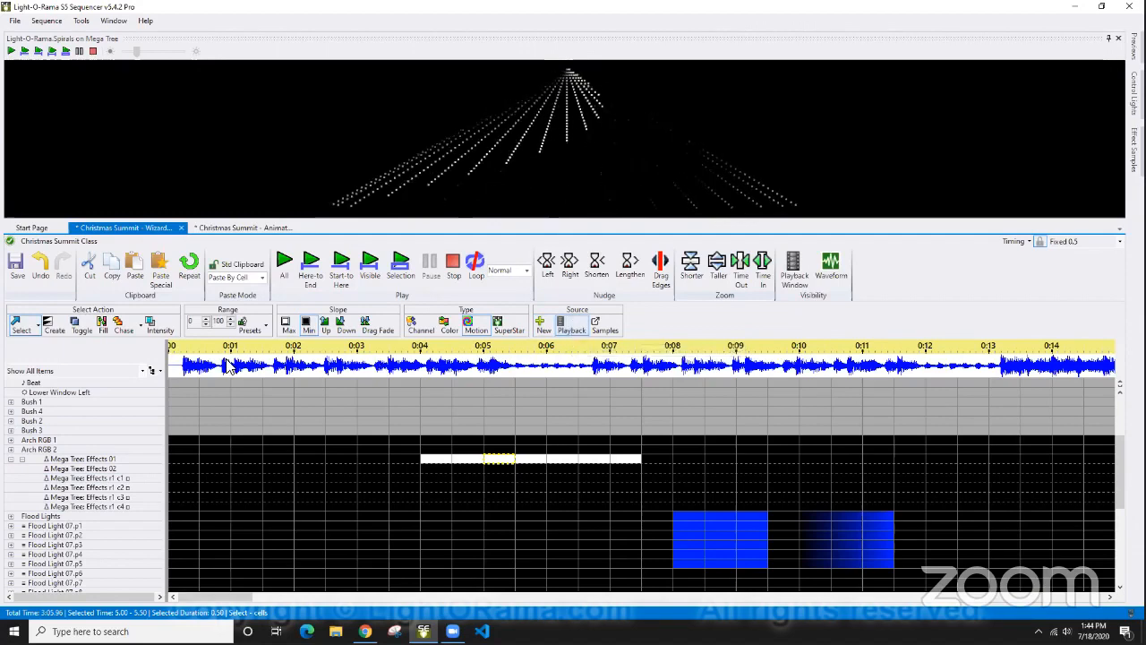
pyautogui.click(52, 325)
pyautogui.click(288, 325)
pyautogui.moveTo(883, 459); pyautogui.dragTo(983, 461)
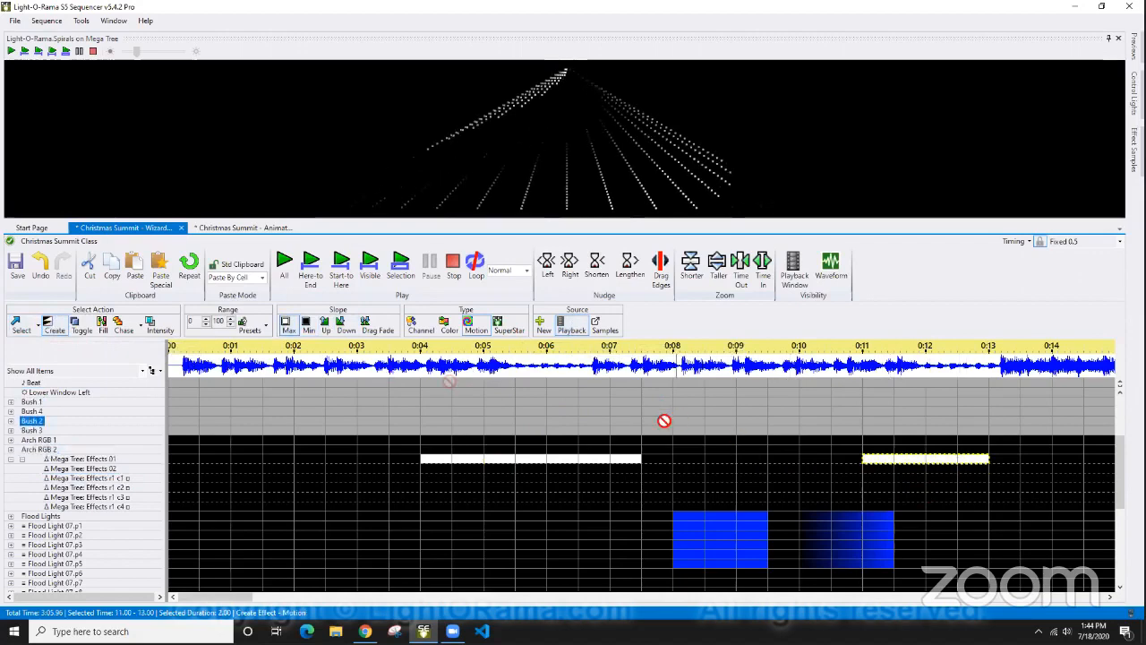
# Select the Bush 2 cell from 11.00 to 11.50, and switch the effect type back to Color.
pyautogui.click(21, 326)
pyautogui.click(876, 420)
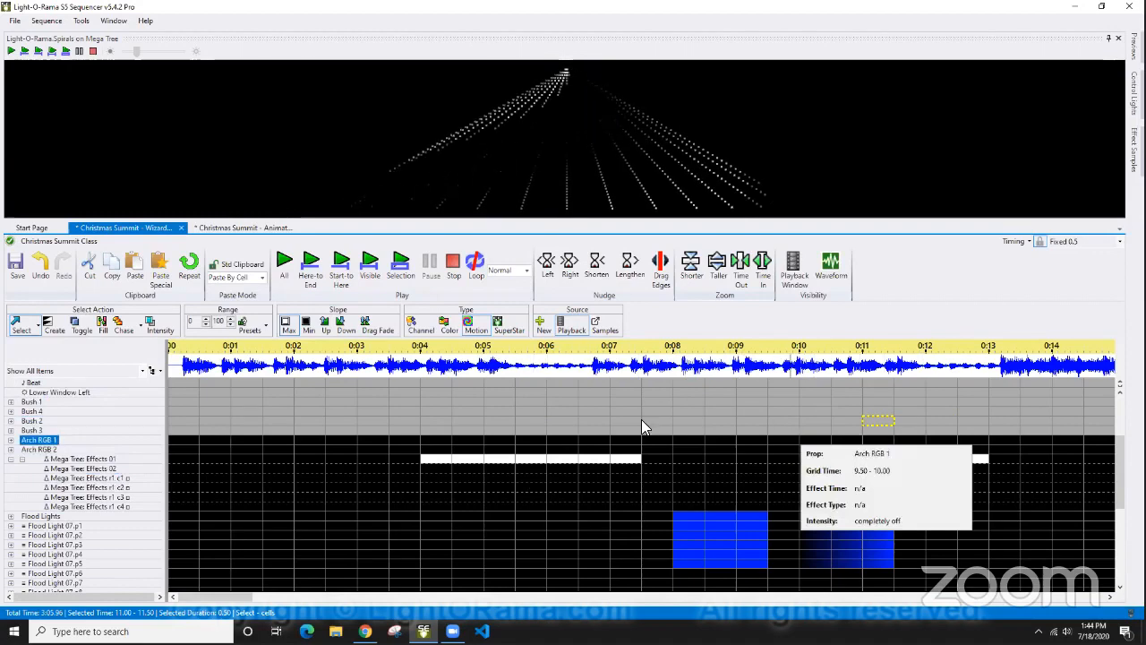
pyautogui.click(447, 327)
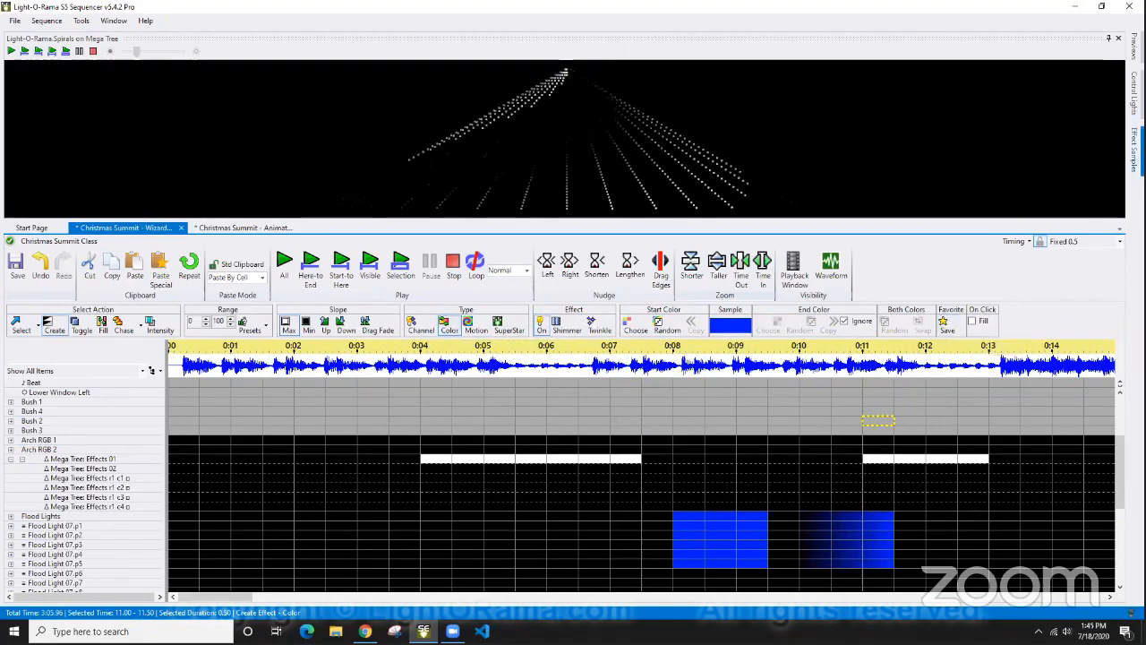
# Display the solid color favorites, set the start color to the light periwinkle blue basic color, and save it as a favorite.
pyautogui.click(1135, 151)
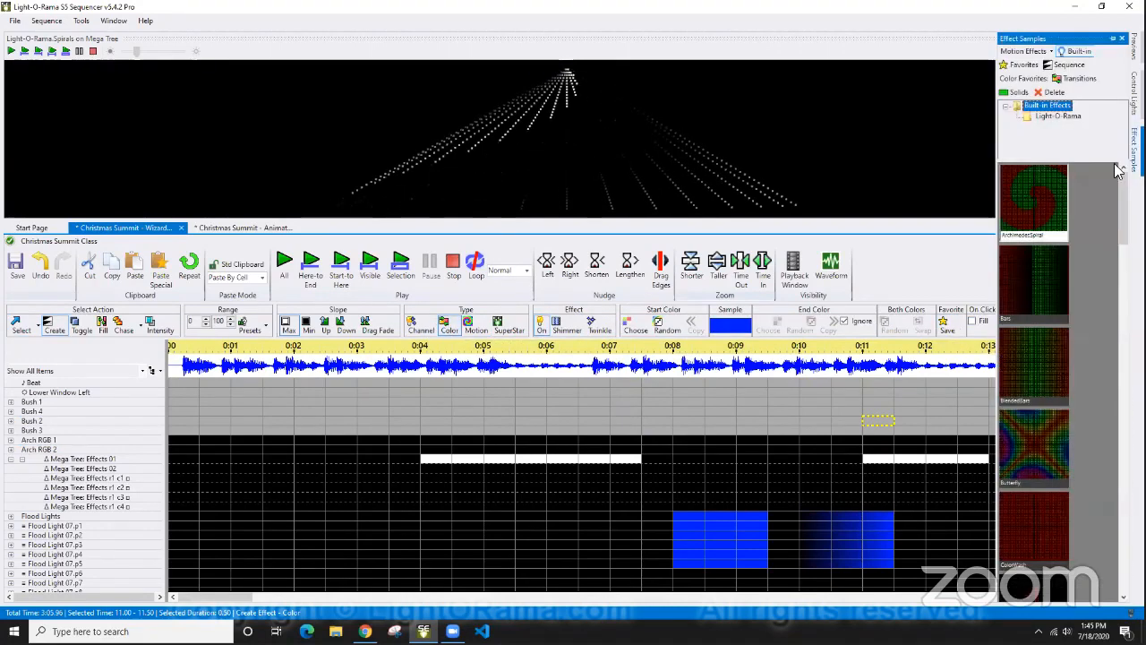
pyautogui.click(1017, 93)
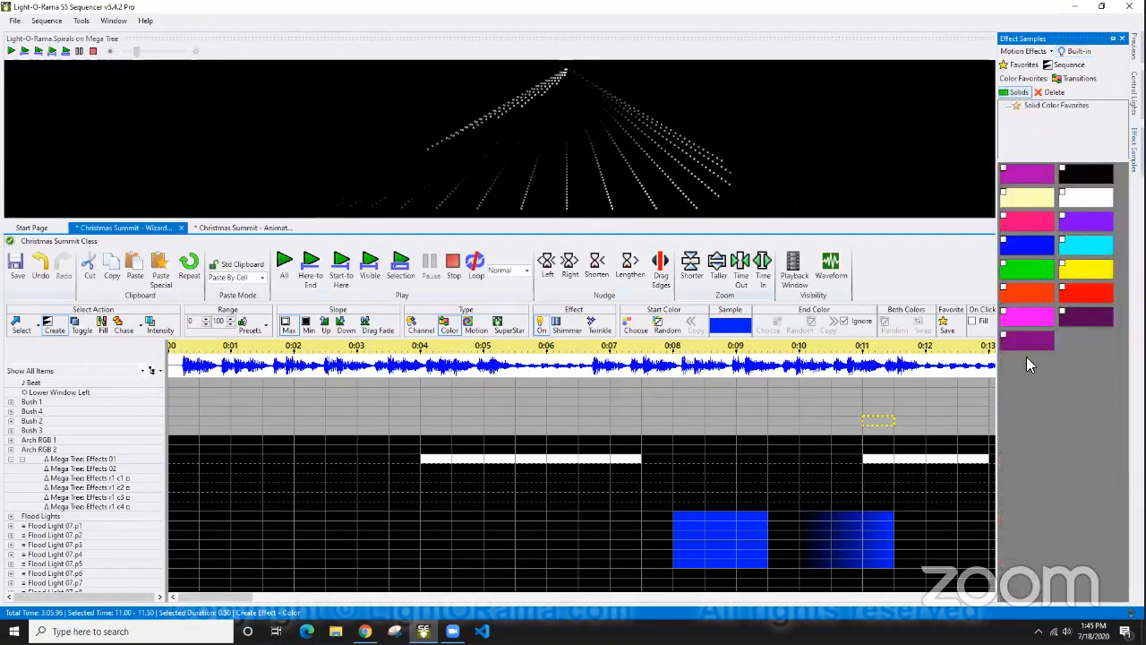
pyautogui.click(733, 326)
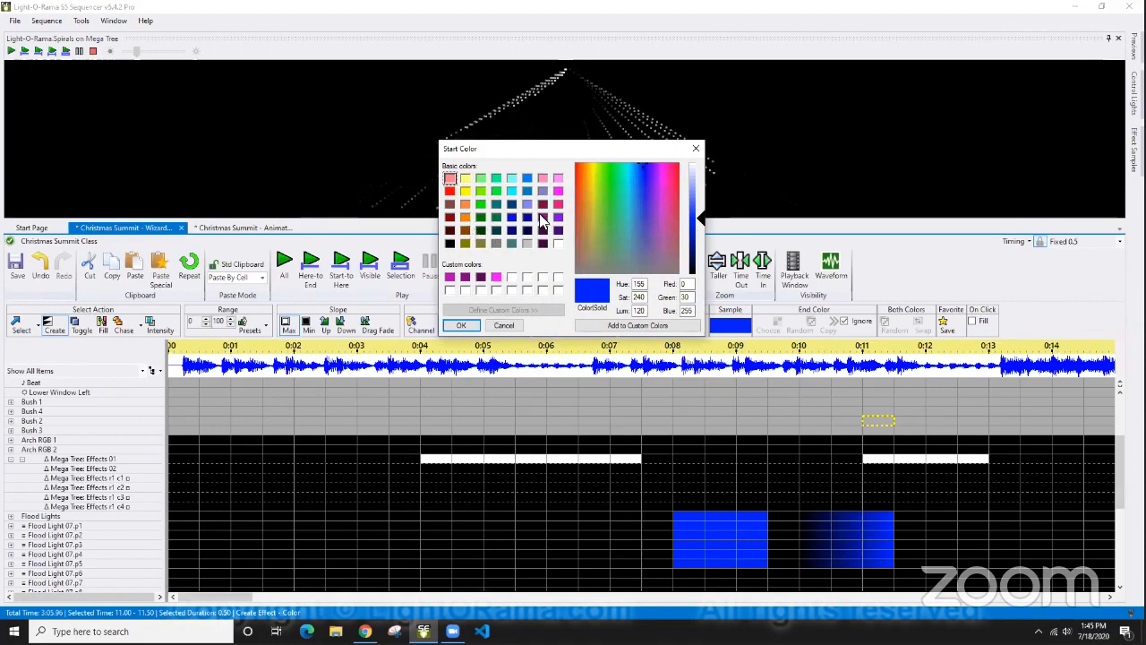
pyautogui.click(528, 205)
pyautogui.click(461, 325)
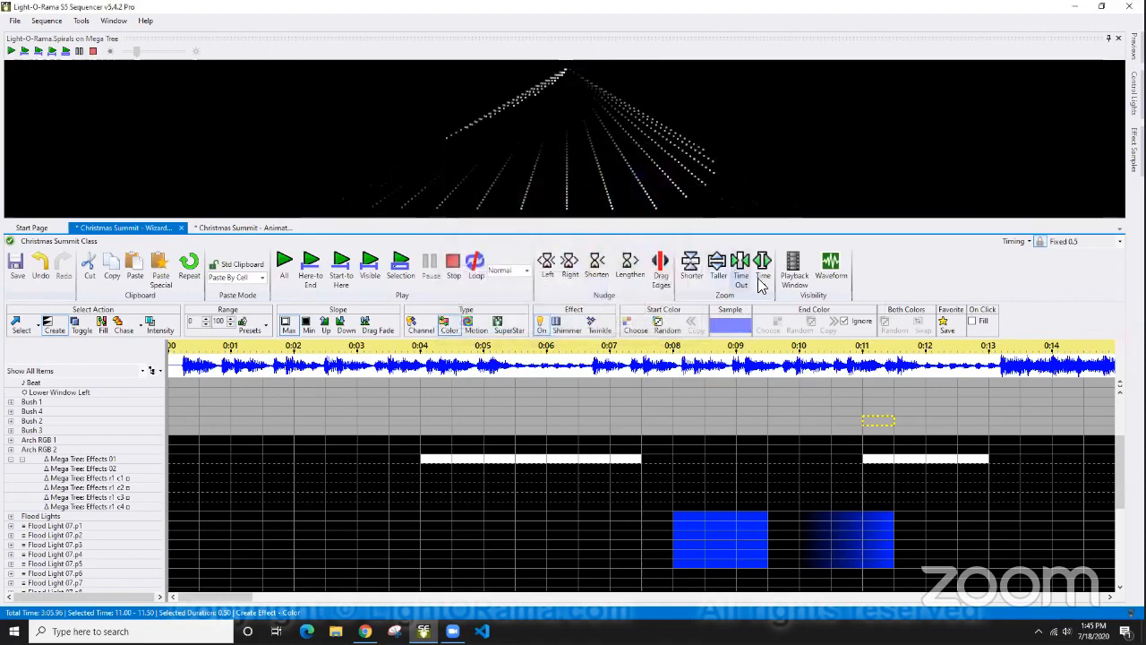
pyautogui.click(948, 325)
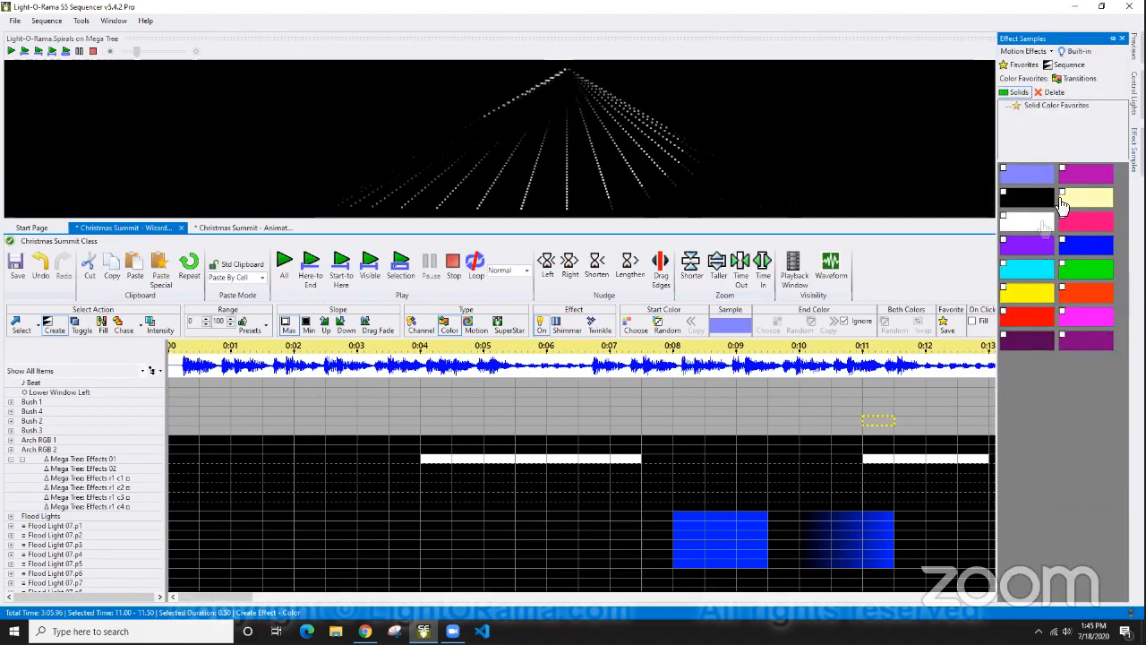
# Load purple shades from the solid favorites, then try the color transition favorites, finishing with the cyan-to-white transition.
pyautogui.click(1086, 248)
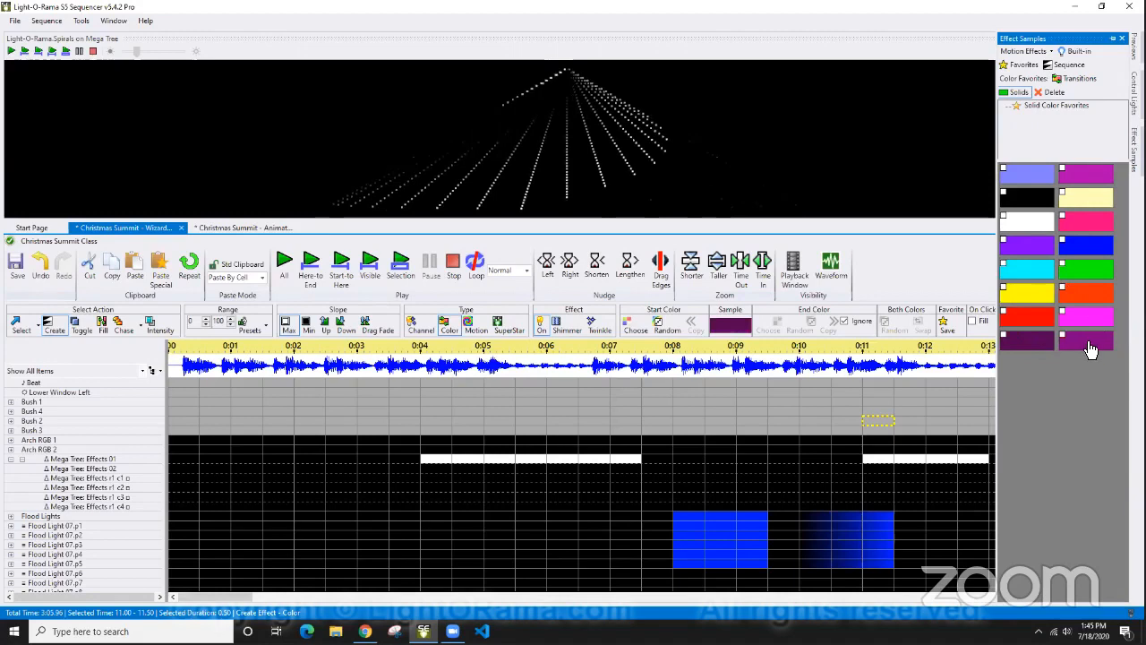
pyautogui.click(1026, 244)
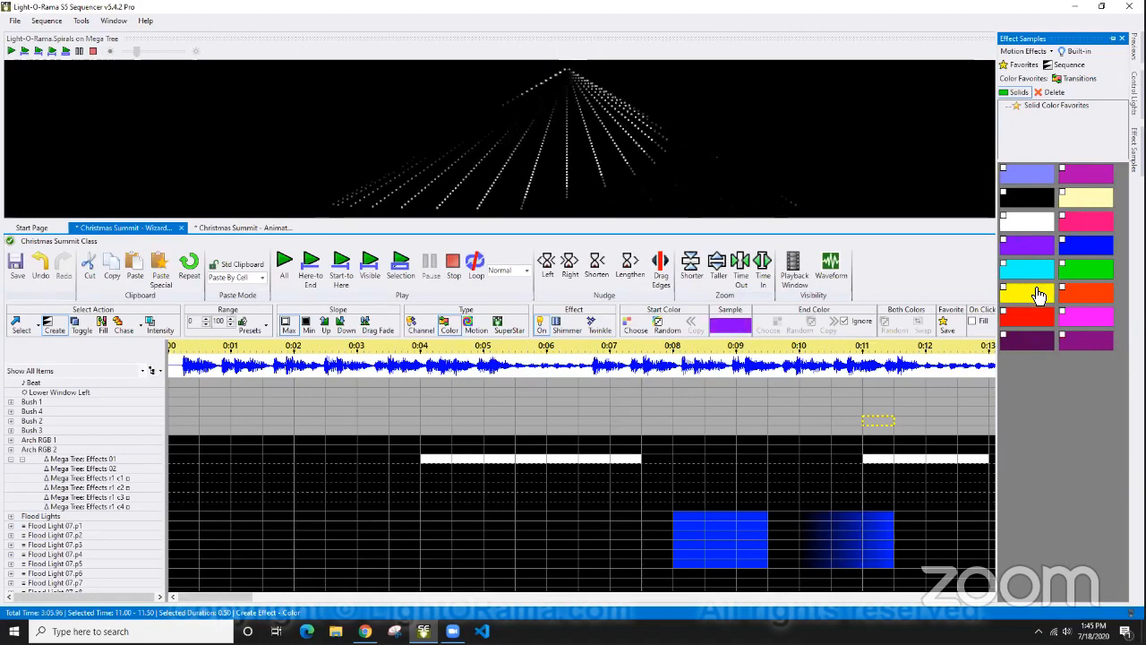
pyautogui.click(1074, 78)
pyautogui.click(1024, 175)
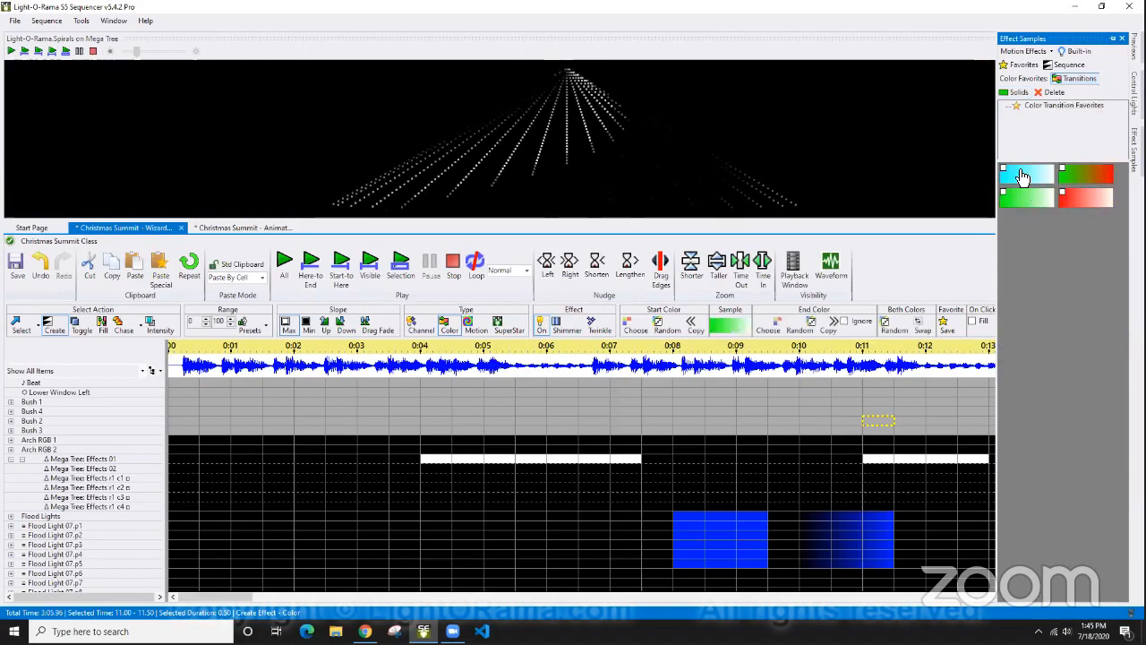
pyautogui.click(1082, 177)
pyautogui.click(1098, 199)
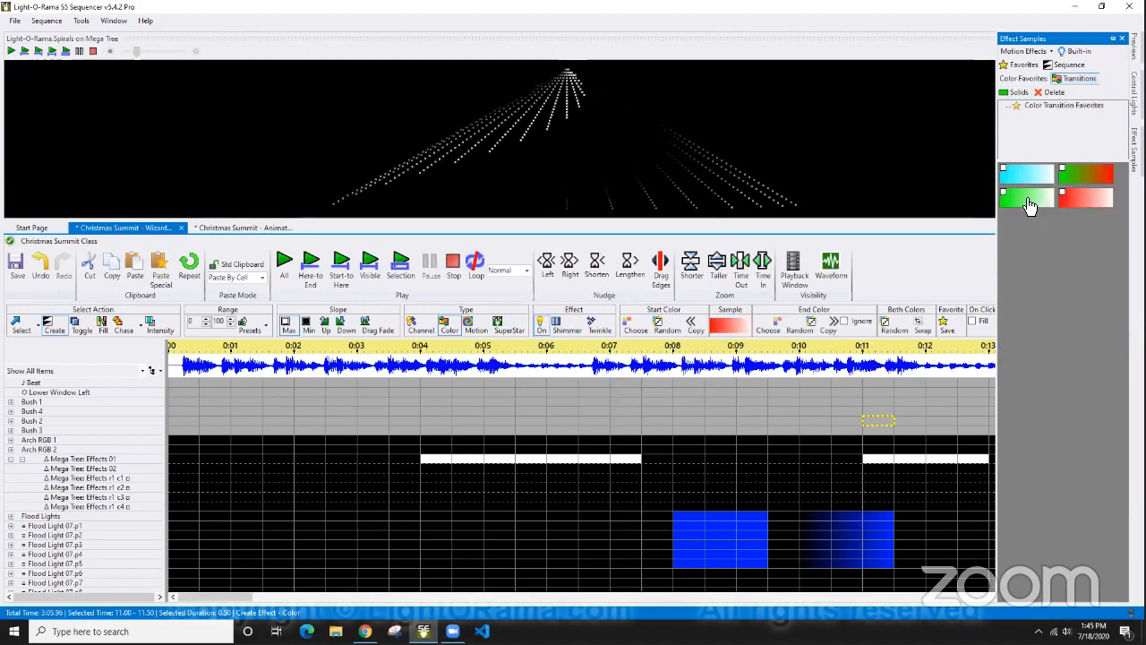
pyautogui.click(1028, 204)
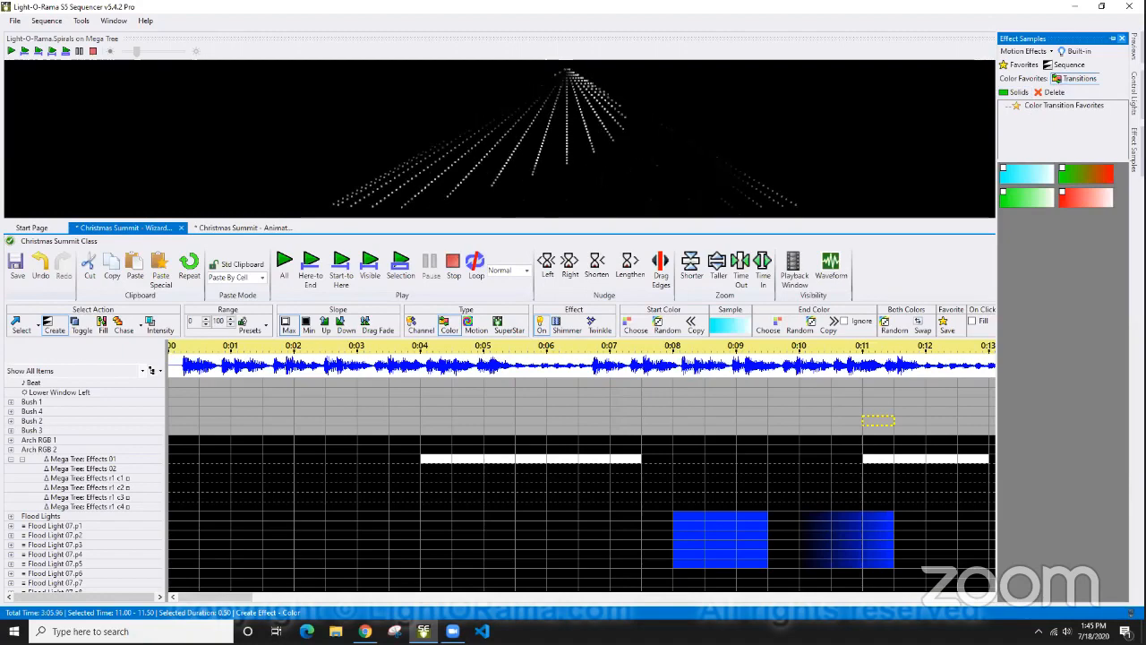
# With the effect samples docked and the type set to Motion, open the Mega Tree effect at 4.00–7.50 to examine where favorites are saved.
pyautogui.click(1114, 40)
pyautogui.click(472, 328)
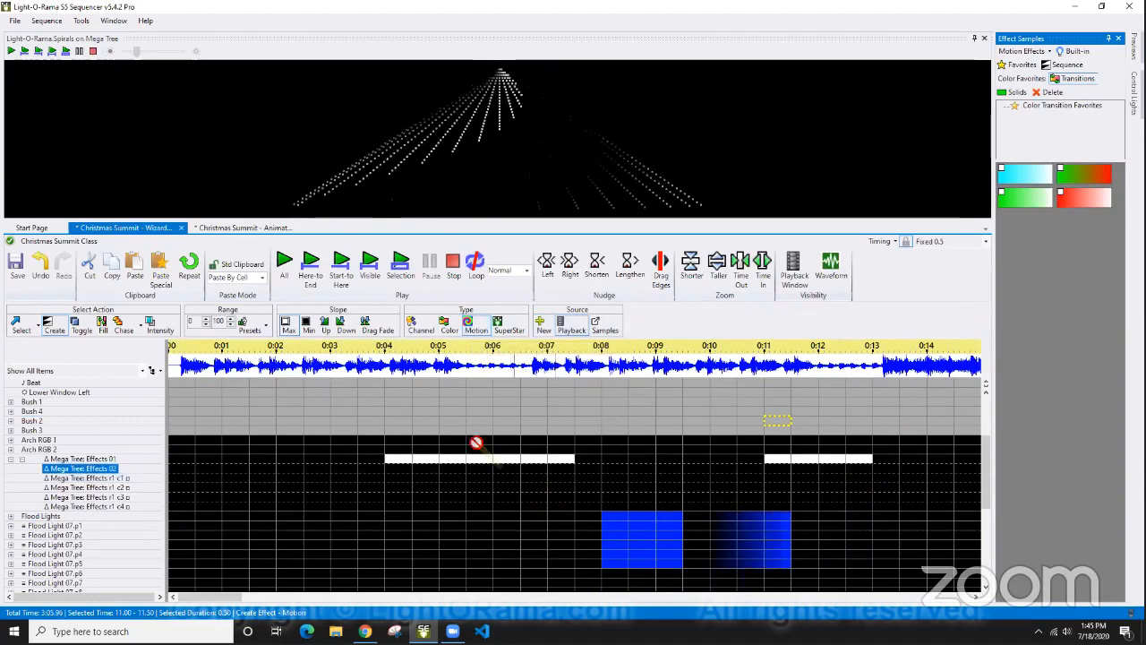
pyautogui.click(22, 325)
pyautogui.click(439, 461)
pyautogui.doubleClick(439, 461)
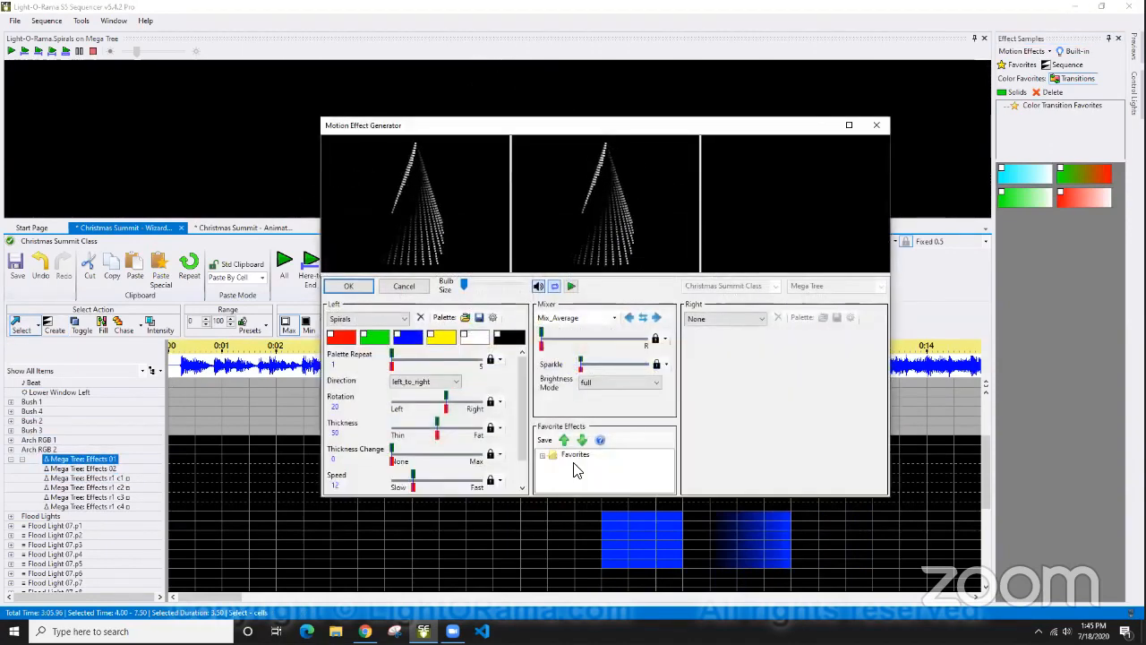
pyautogui.click(576, 458)
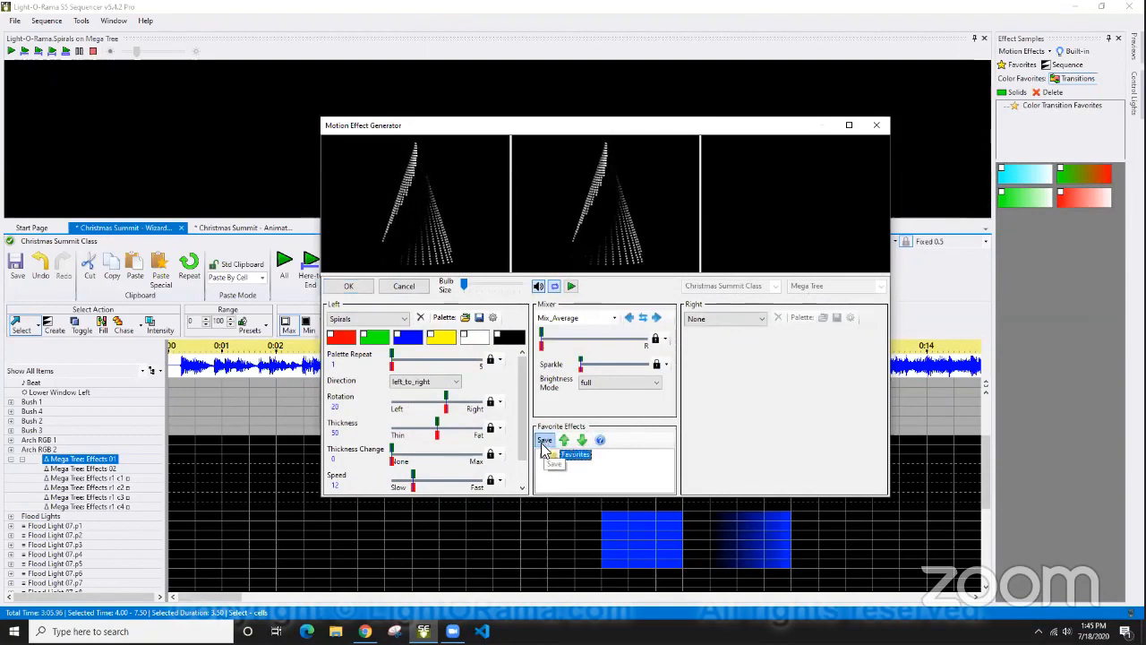
pyautogui.click(876, 126)
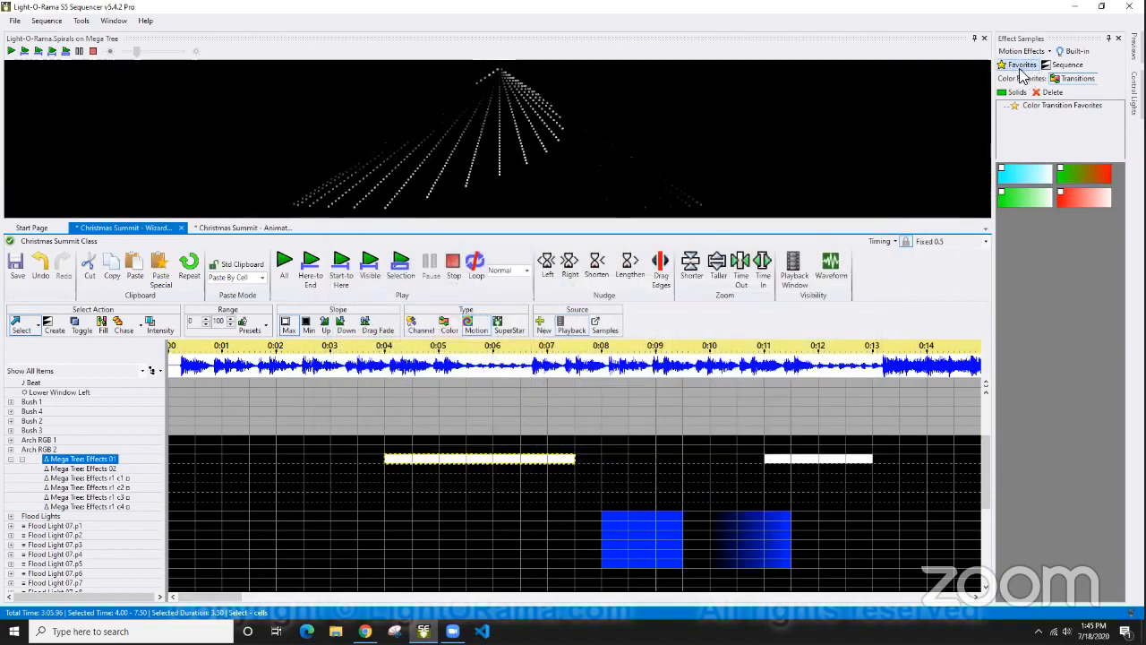
# Preview the favorite motion effects on the Mega Tree, including BGW Ripple, Spiral to one side and Dissolve Left Right, and auto-hide the samples.
pyautogui.click(1020, 64)
pyautogui.scroll(-1, 1057, 358)
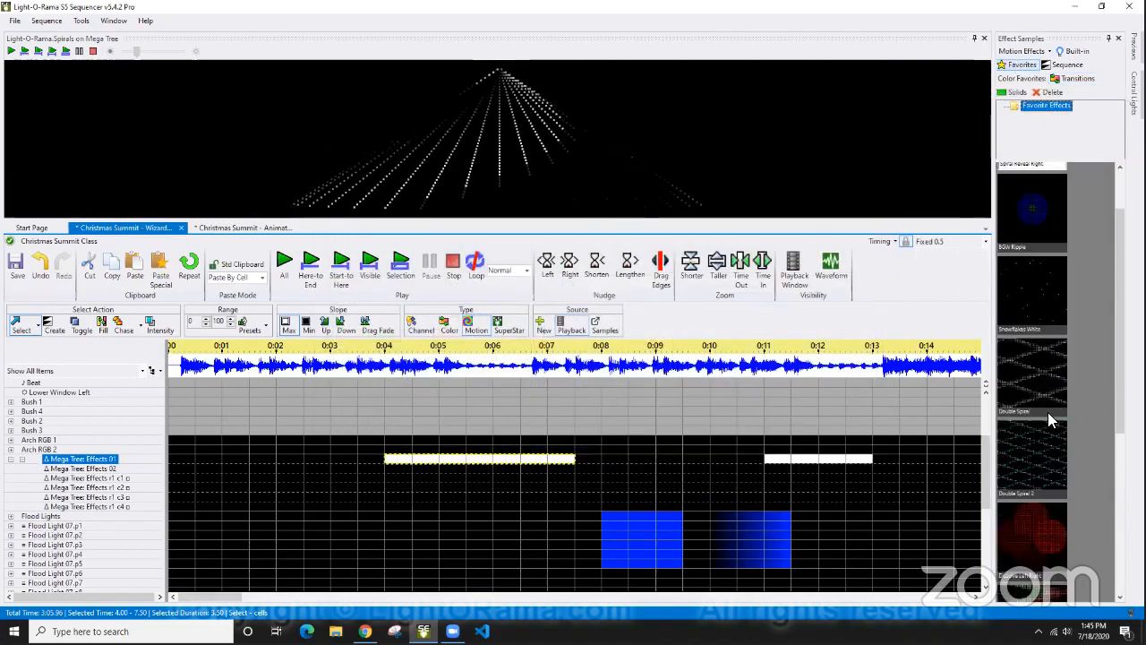
pyautogui.click(1047, 399)
pyautogui.click(1039, 488)
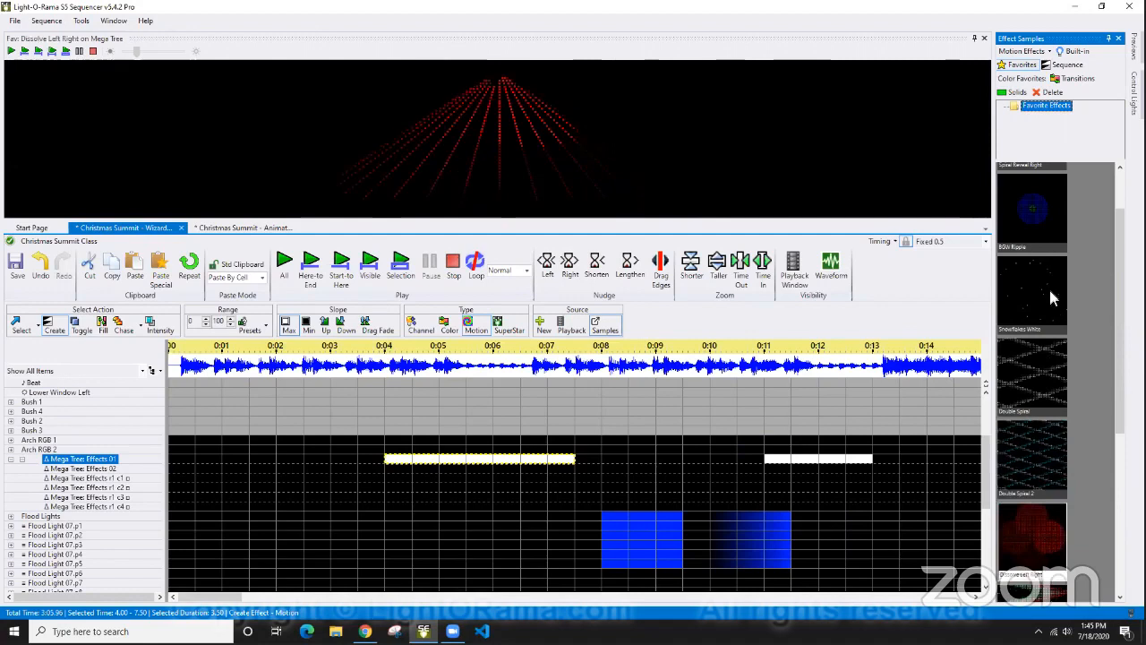
pyautogui.click(1031, 238)
pyautogui.scroll(-3, 1079, 455)
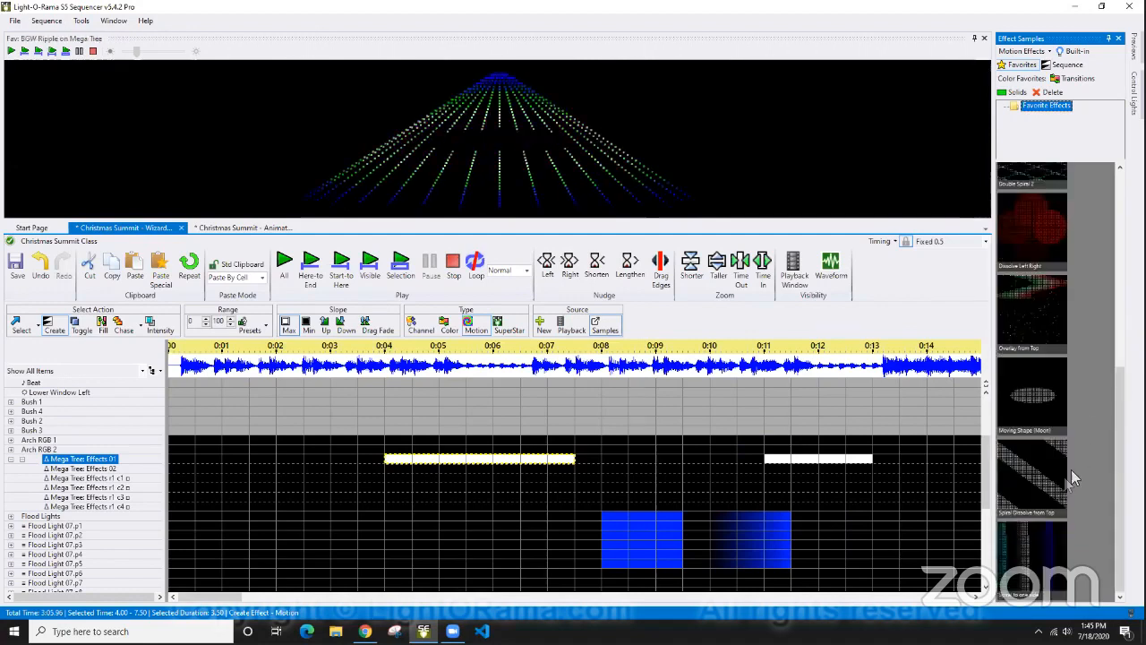
pyautogui.click(1036, 508)
pyautogui.click(1033, 548)
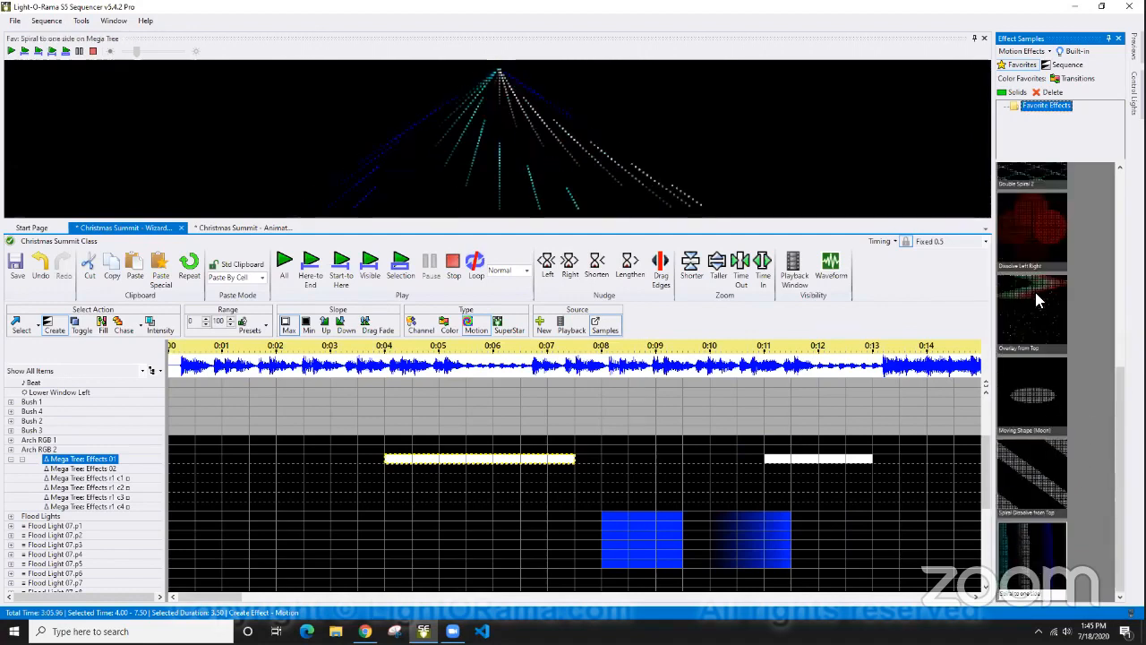
pyautogui.click(1036, 292)
pyautogui.click(1026, 240)
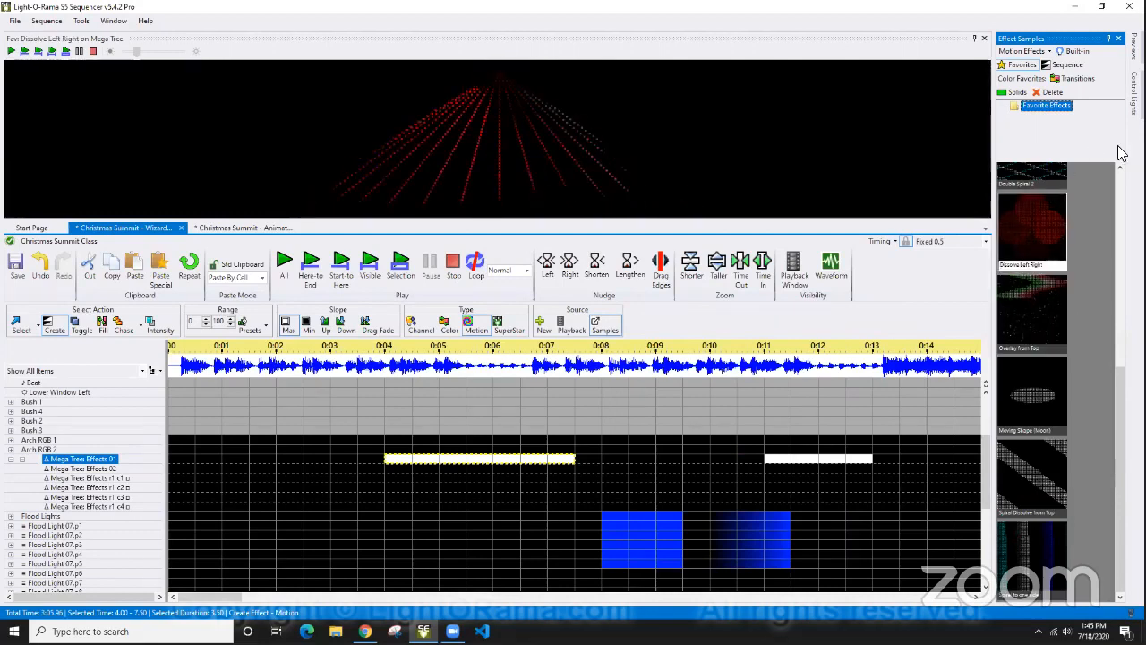
pyautogui.click(1109, 39)
pyautogui.click(225, 390)
# Reopen the Mega Tree effect at 4.00–7.50, try BlendedBars, and set its left effect to Meteors with a meteor count of 11.
pyautogui.click(21, 324)
pyautogui.doubleClick(537, 459)
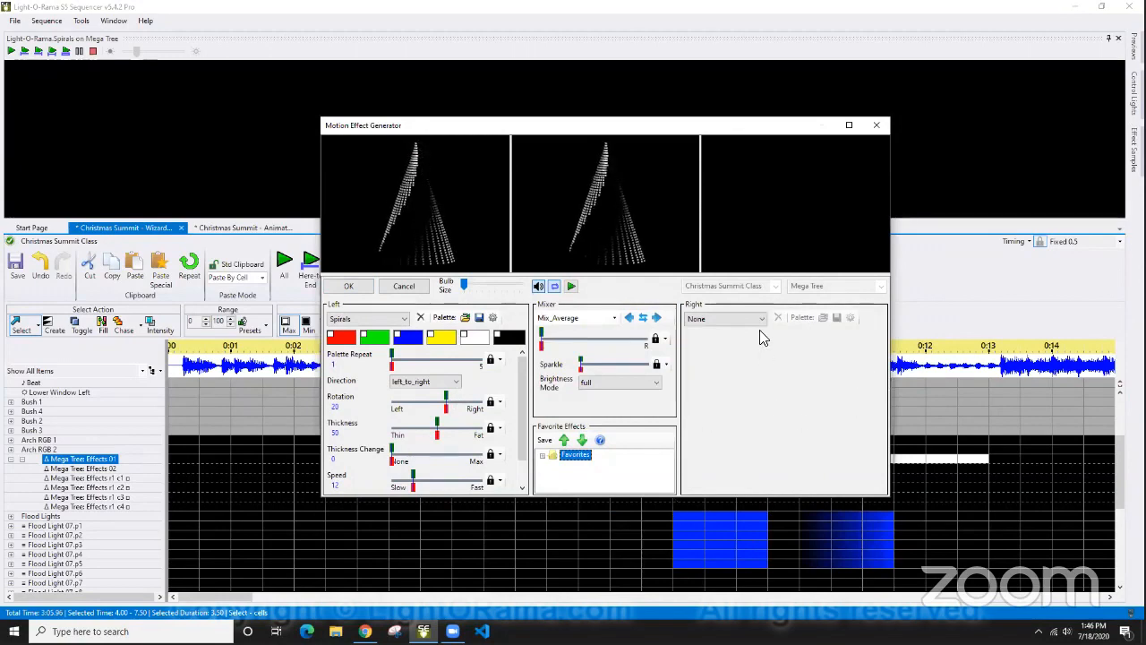
pyautogui.click(382, 320)
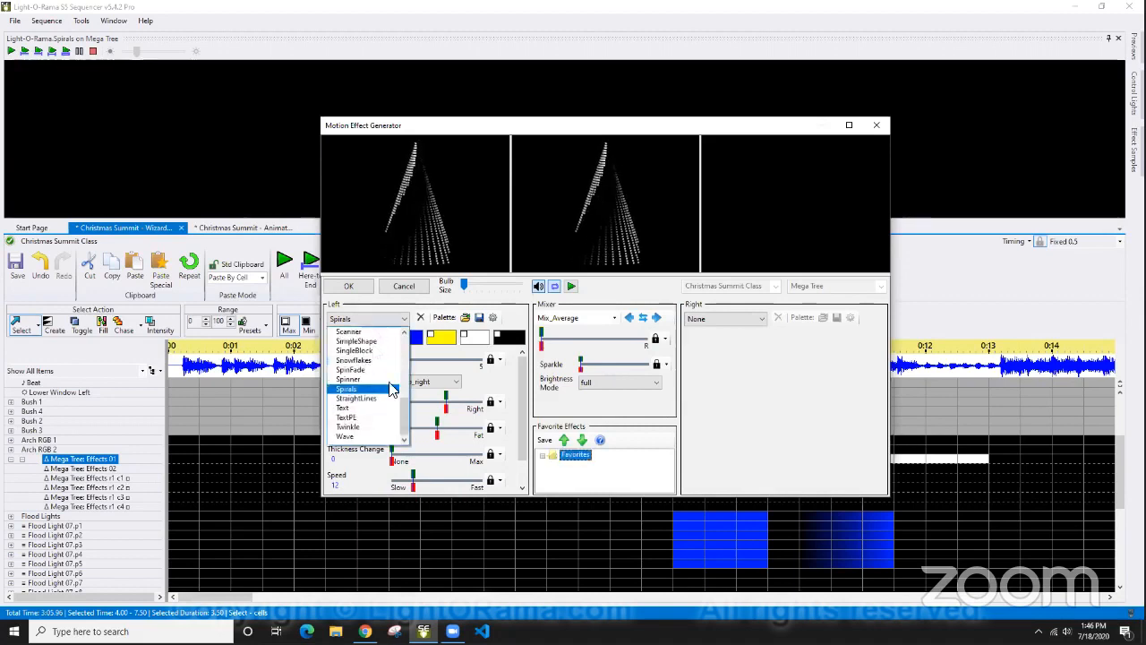
pyautogui.moveTo(409, 407); pyautogui.dragTo(410, 356)
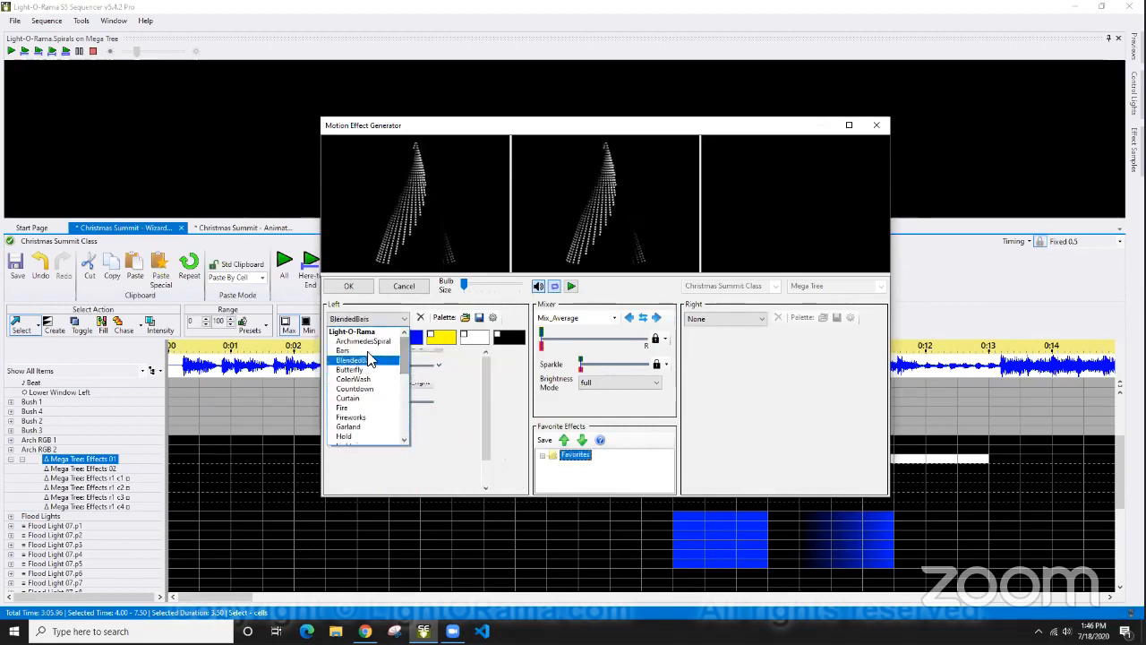
pyautogui.click(374, 360)
pyautogui.click(382, 319)
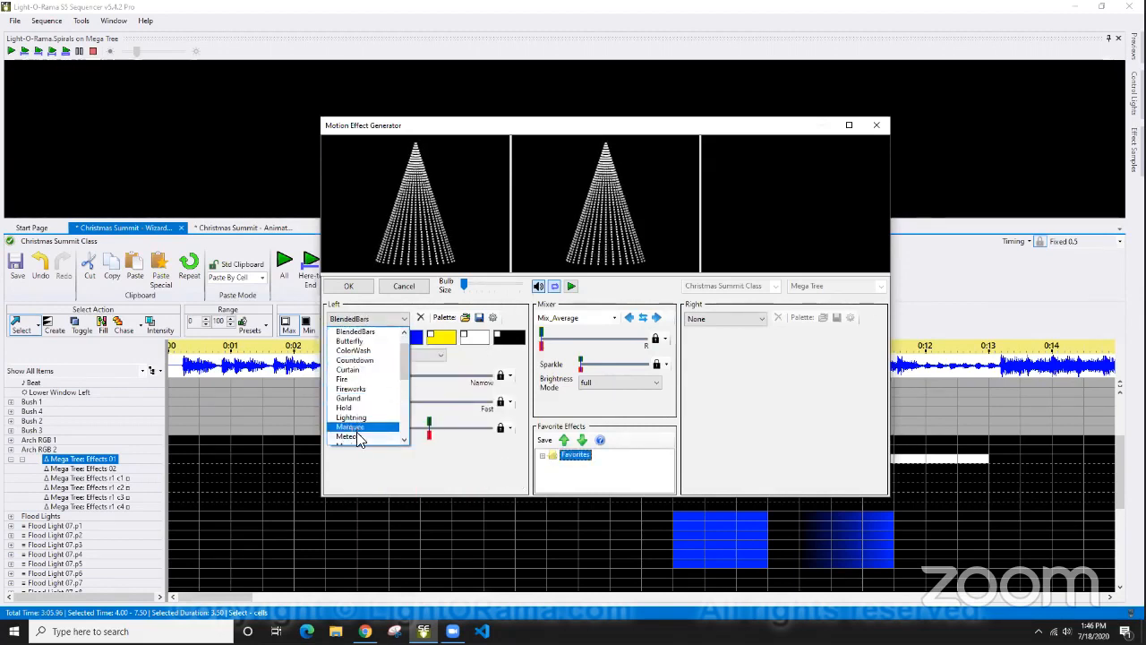
pyautogui.click(358, 436)
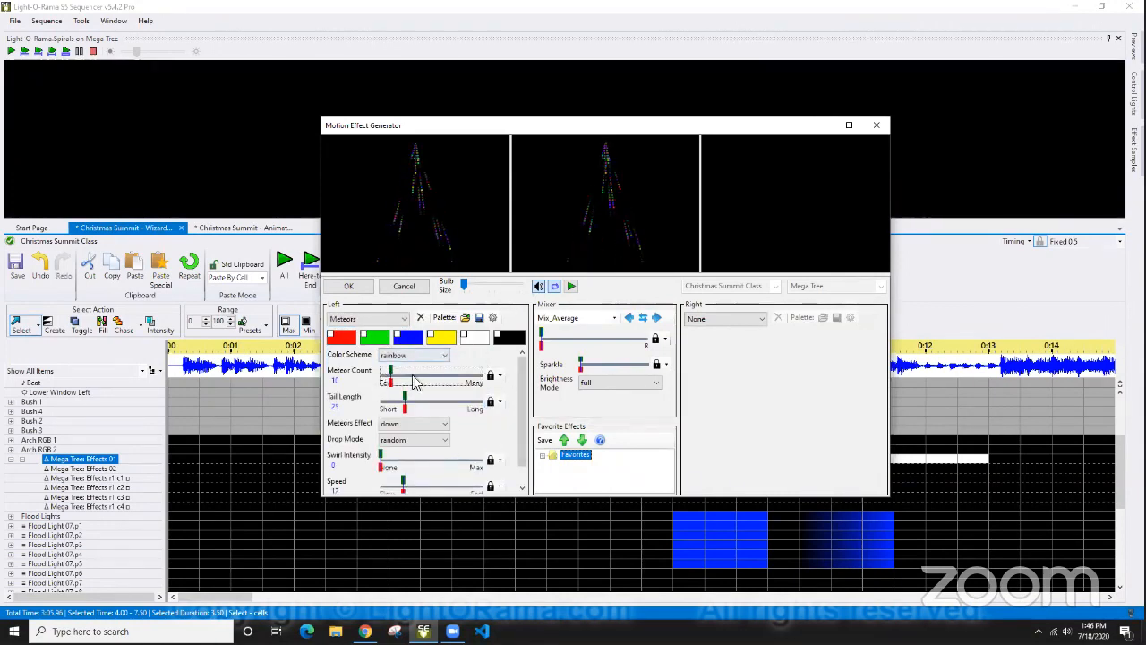
pyautogui.moveTo(415, 374); pyautogui.dragTo(391, 377)
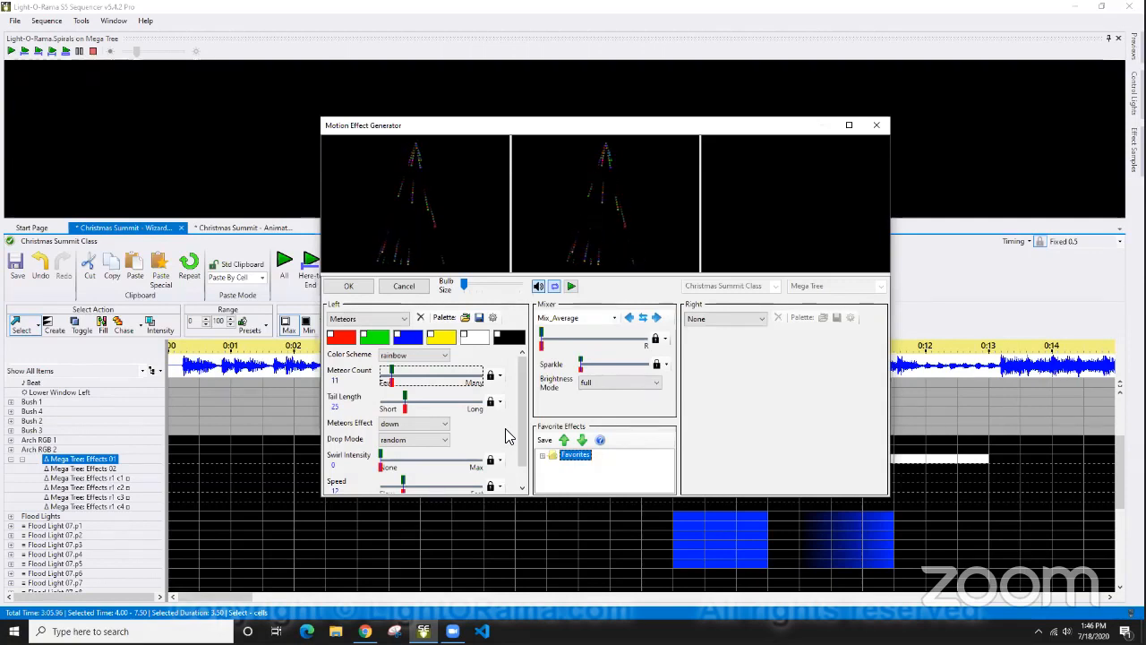
# Try a linear ramp from 11 to 100 on the meteor count, and lock the value again.
pyautogui.click(499, 378)
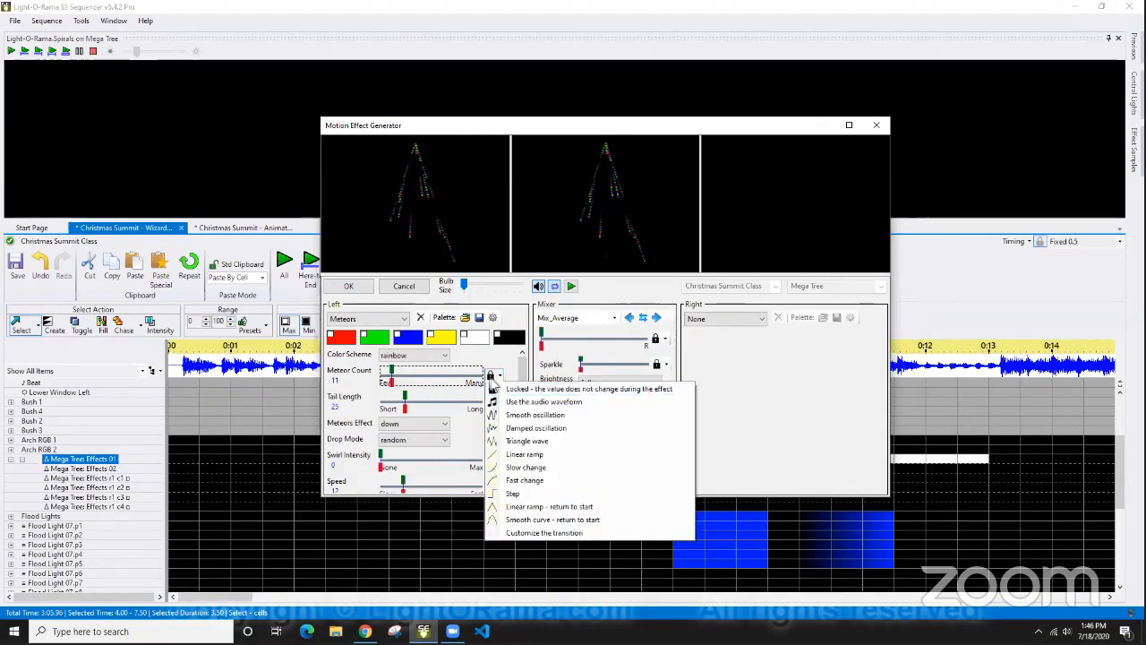
pyautogui.click(535, 455)
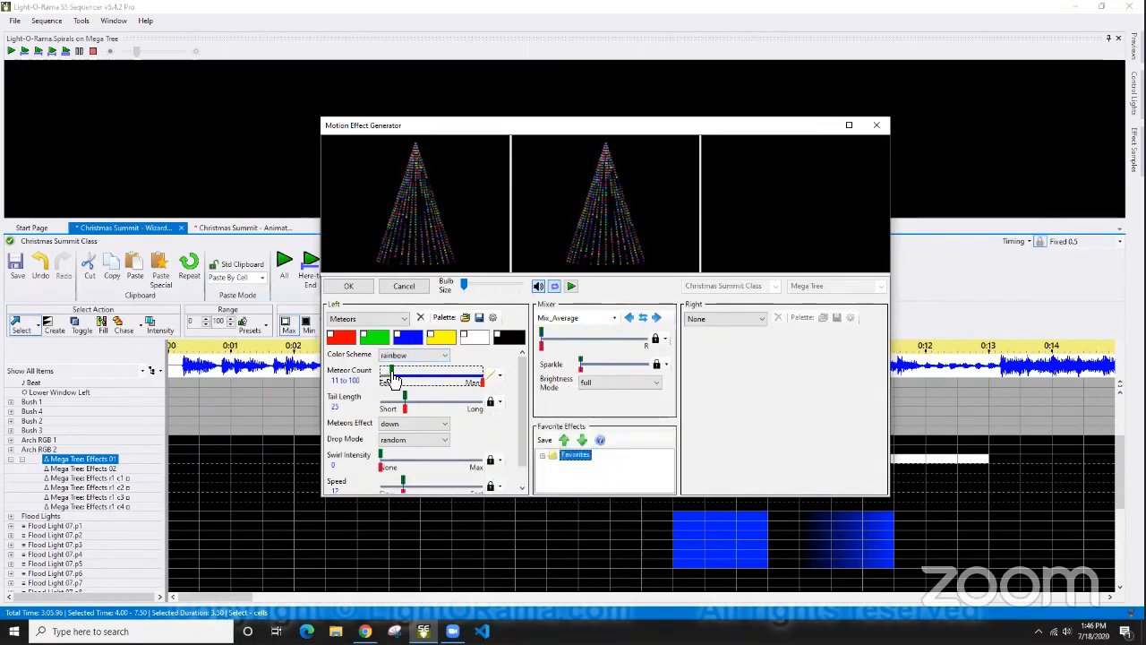
pyautogui.click(499, 379)
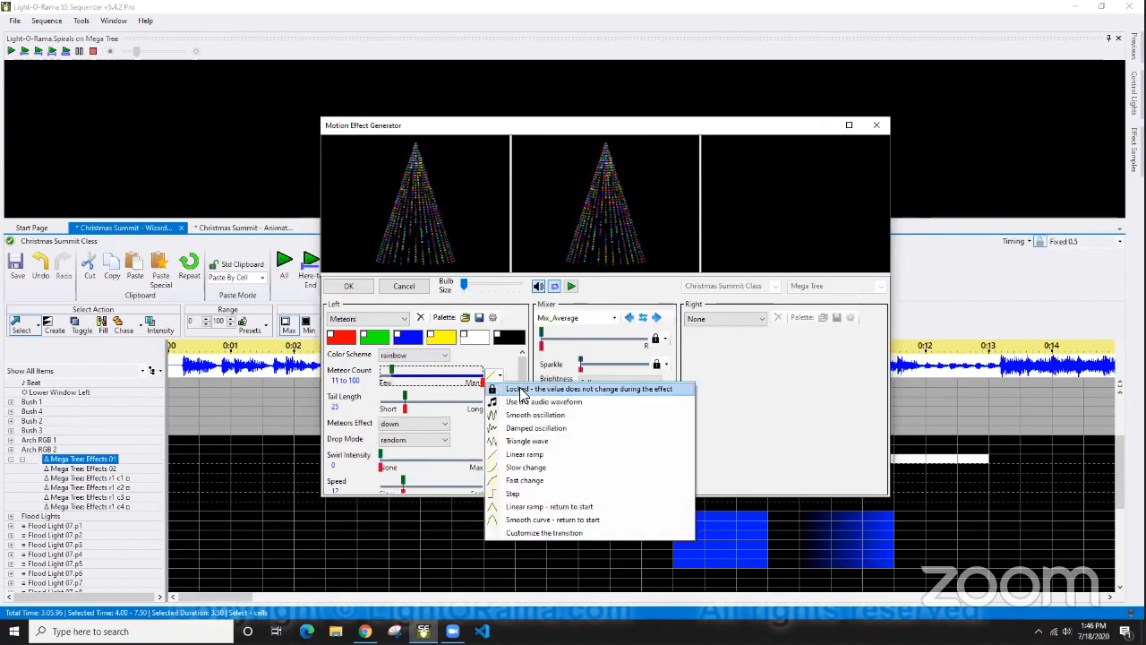
pyautogui.click(503, 385)
# Add Spirals as the right effect, combine both with the Mix_Overlay mixer, and apply the motion effect.
pyautogui.click(714, 321)
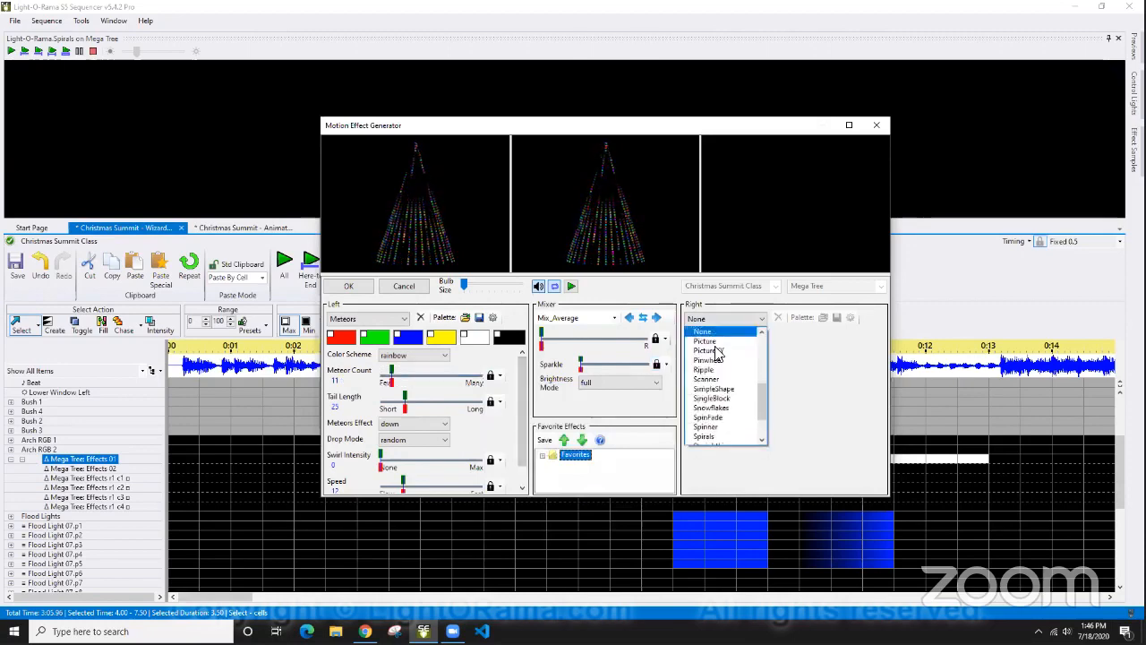
pyautogui.click(719, 437)
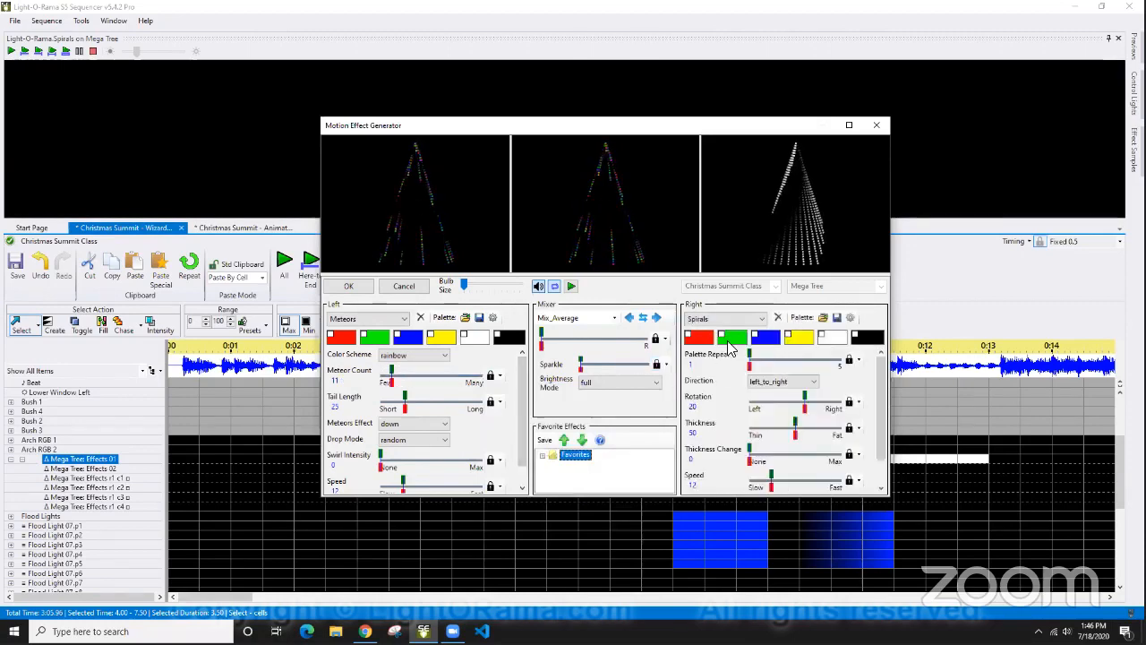
pyautogui.click(614, 320)
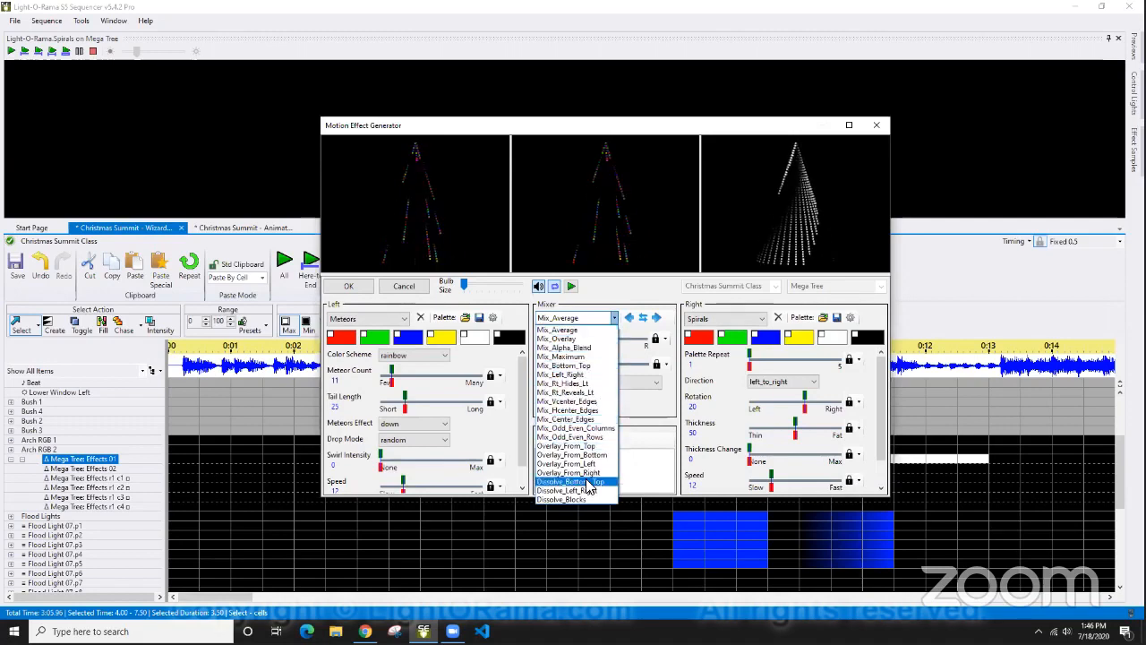
pyautogui.click(577, 339)
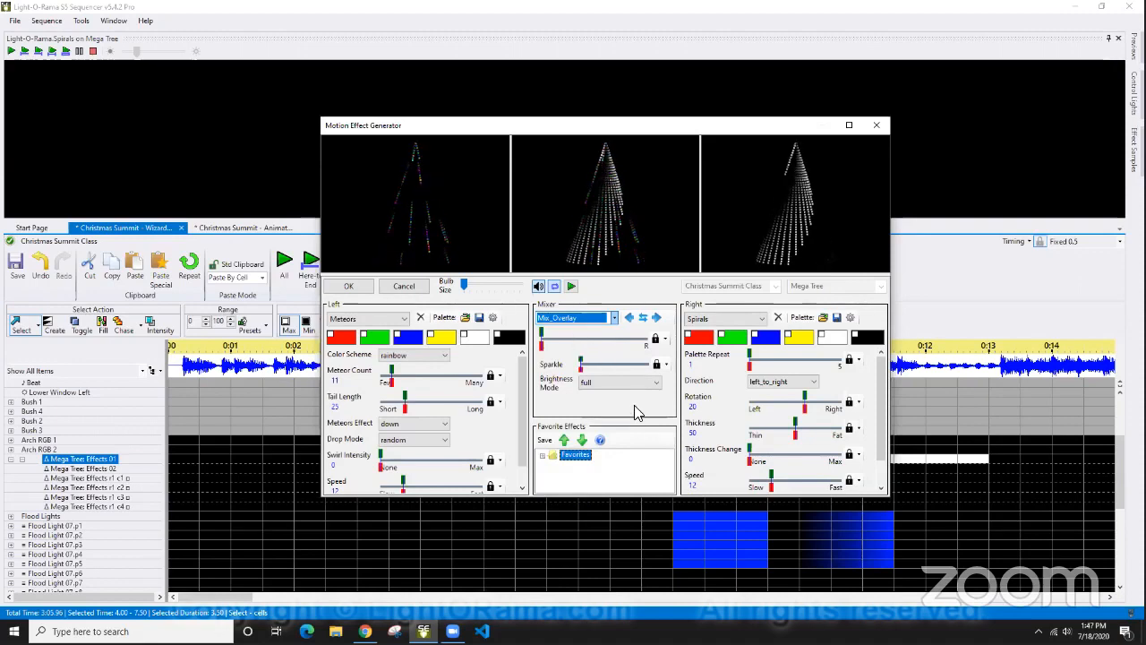
pyautogui.click(348, 285)
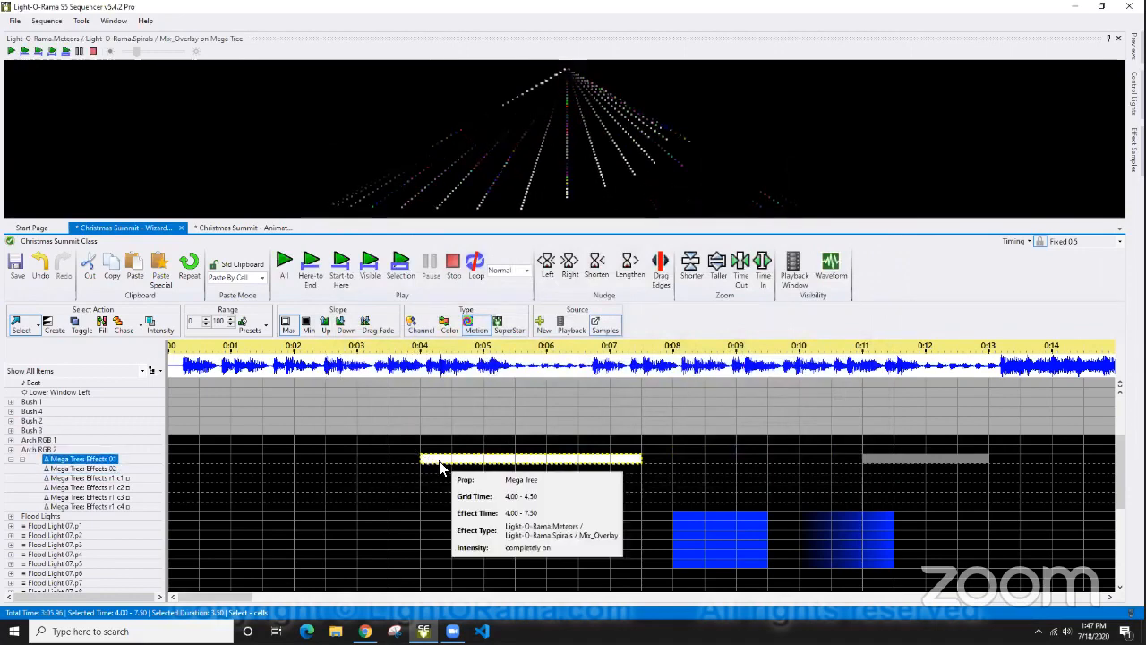
# Step the cell selection through the Mega Tree rows below the effect, and return to Effects 01 at 4.00–4.50.
pyautogui.click(436, 469)
pyautogui.press('Down')
pyautogui.press('Down')
pyautogui.press('Down')
pyautogui.press('Down')
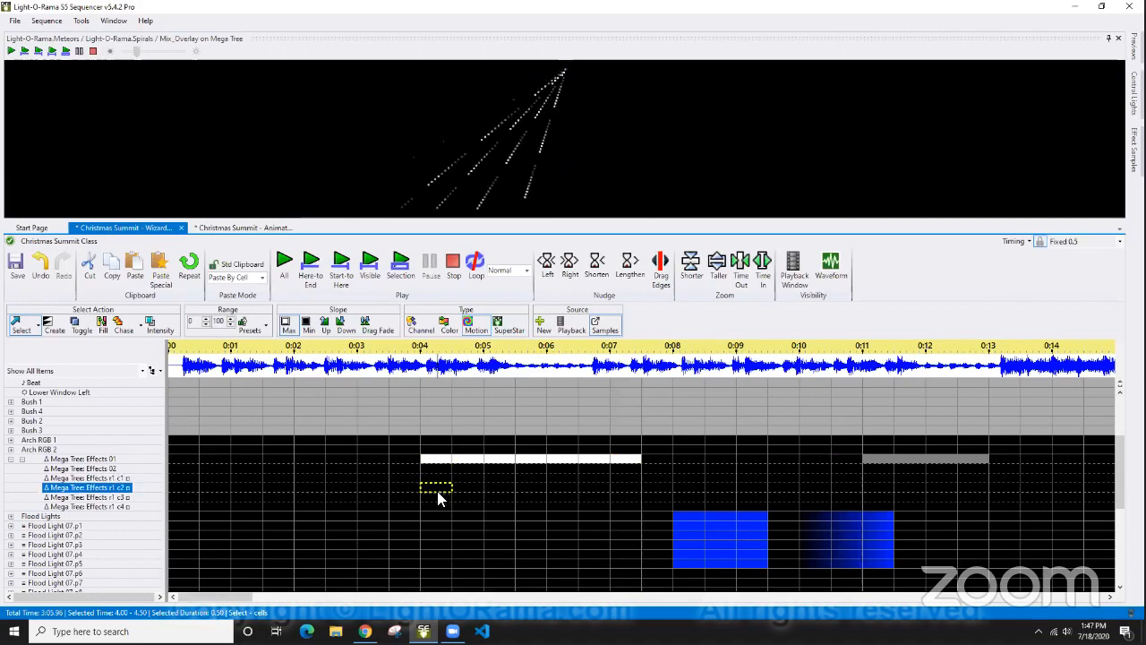
pyautogui.click(436, 459)
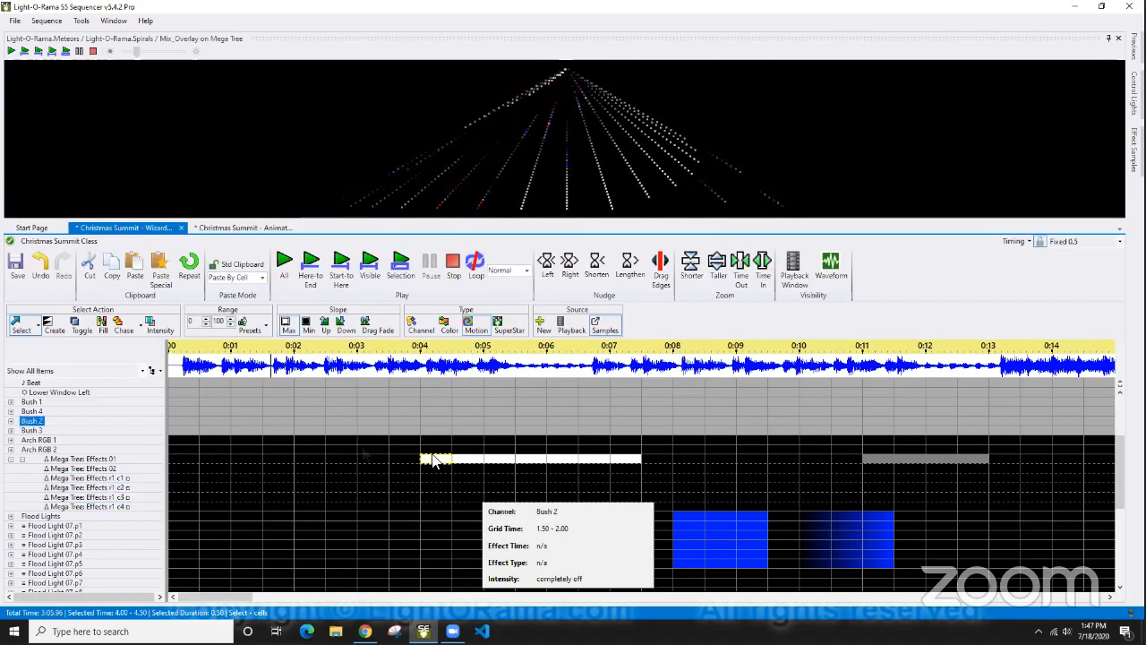
# Reopen the Mega Tree Effects 01 motion effect at 4.00–7.50, view its settings, and accept it without edits.
pyautogui.click(463, 461)
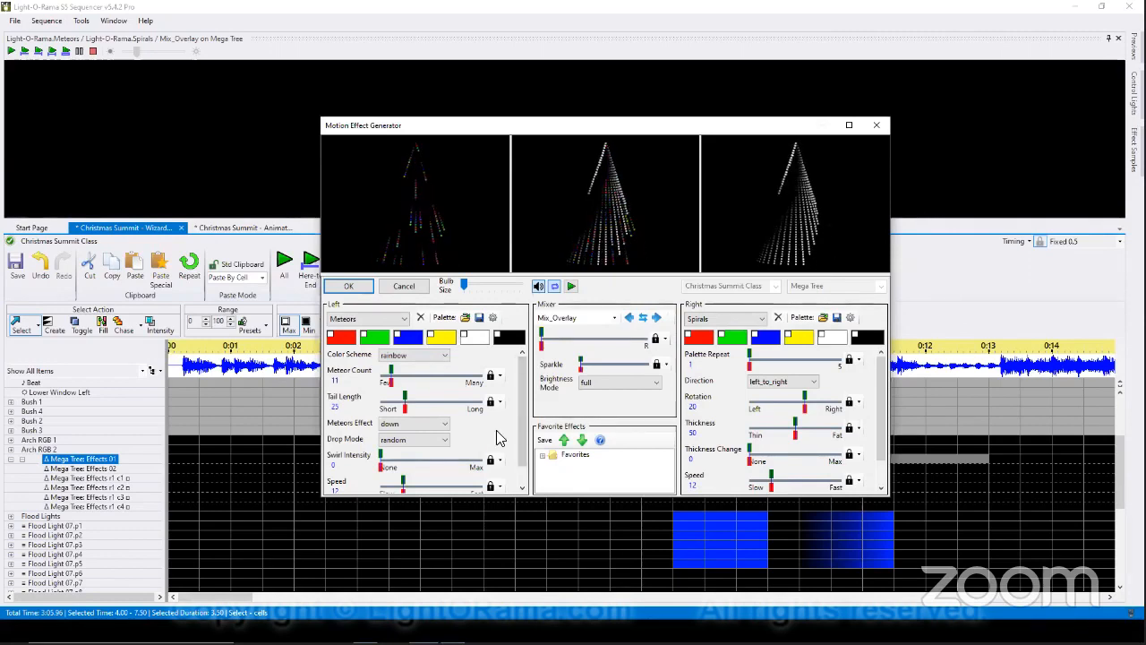
pyautogui.click(348, 286)
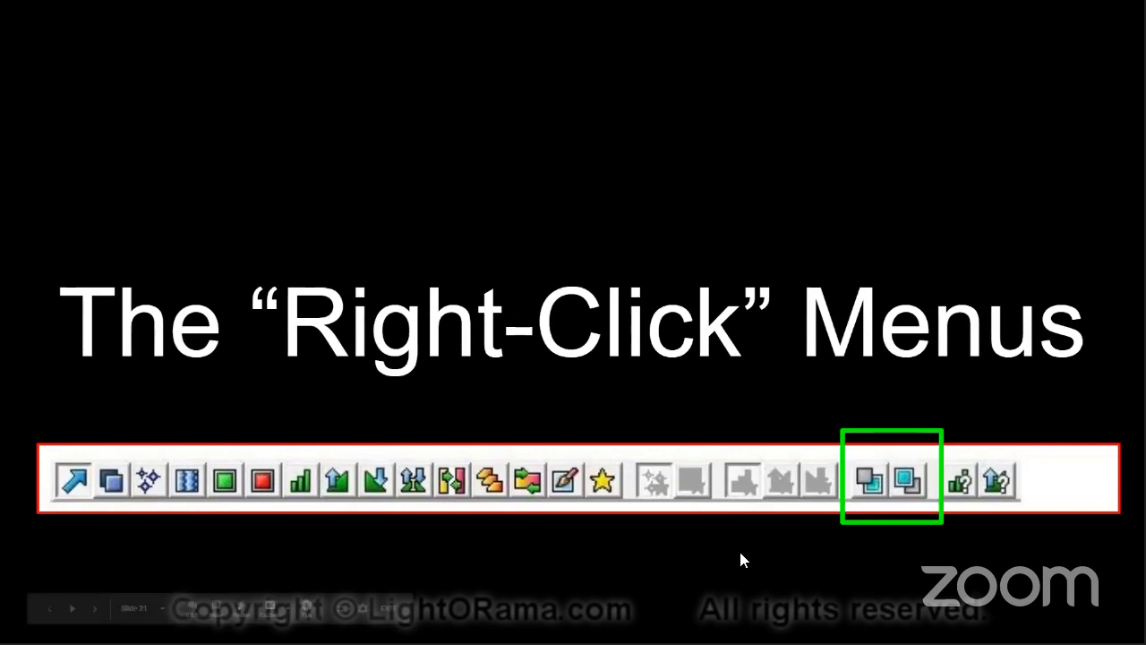
pyautogui.hotkey('alt', 'Tab')
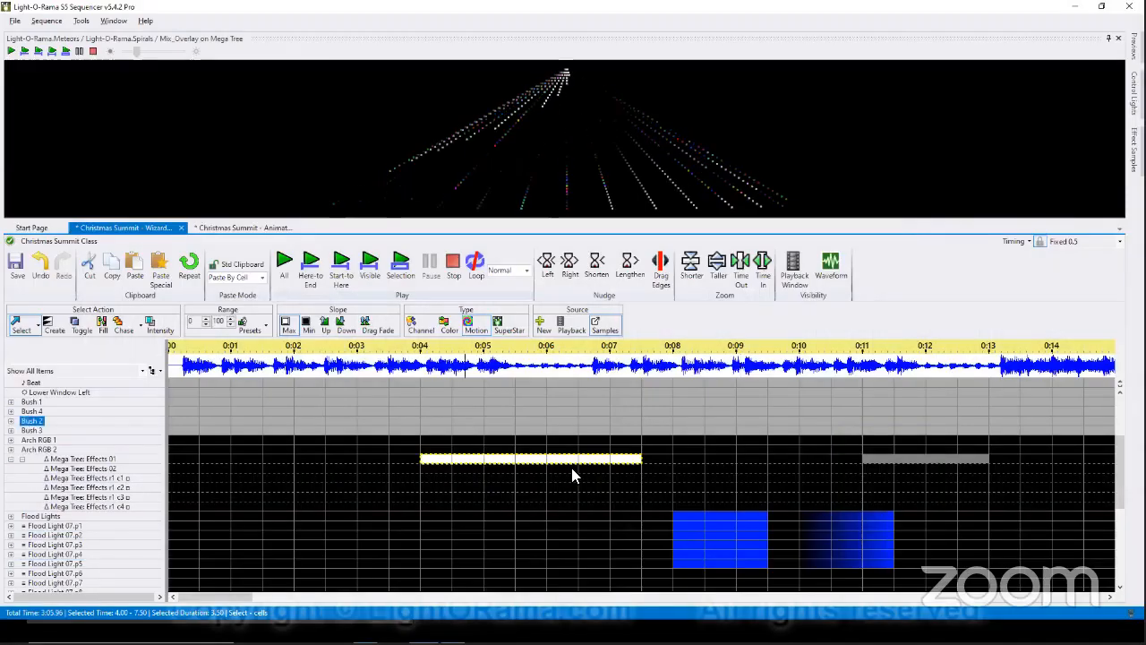
# Examine the effect commands available for the Bush 1 cell at 5.00–5.50, including the options for empty areas.
pyautogui.click(508, 469)
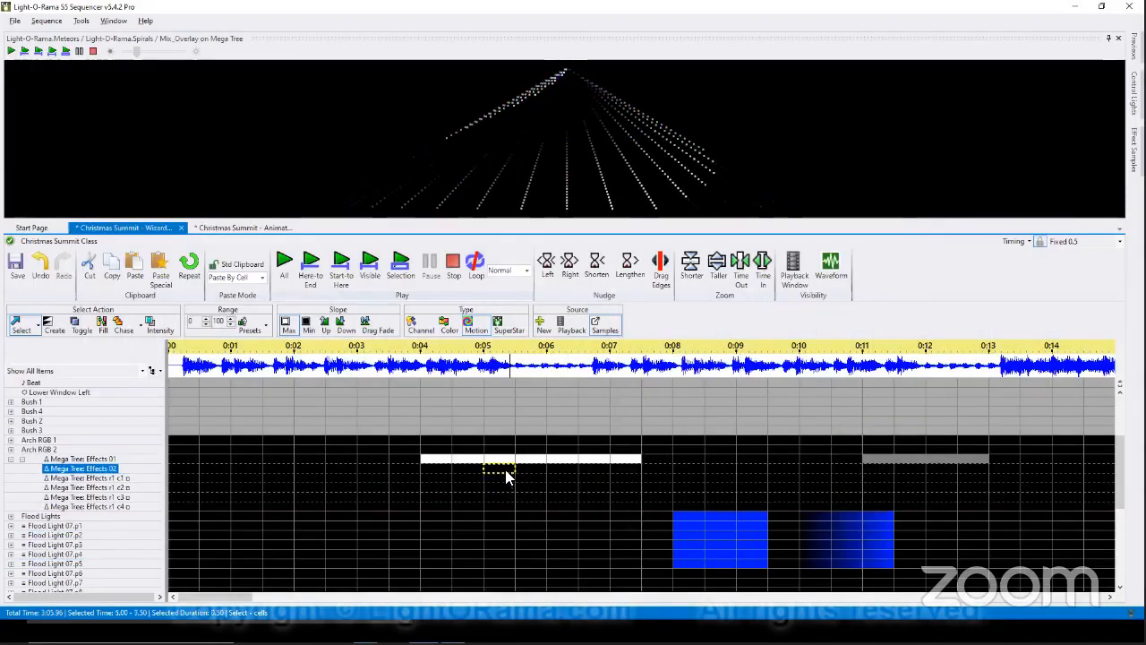
pyautogui.rightClick(496, 396)
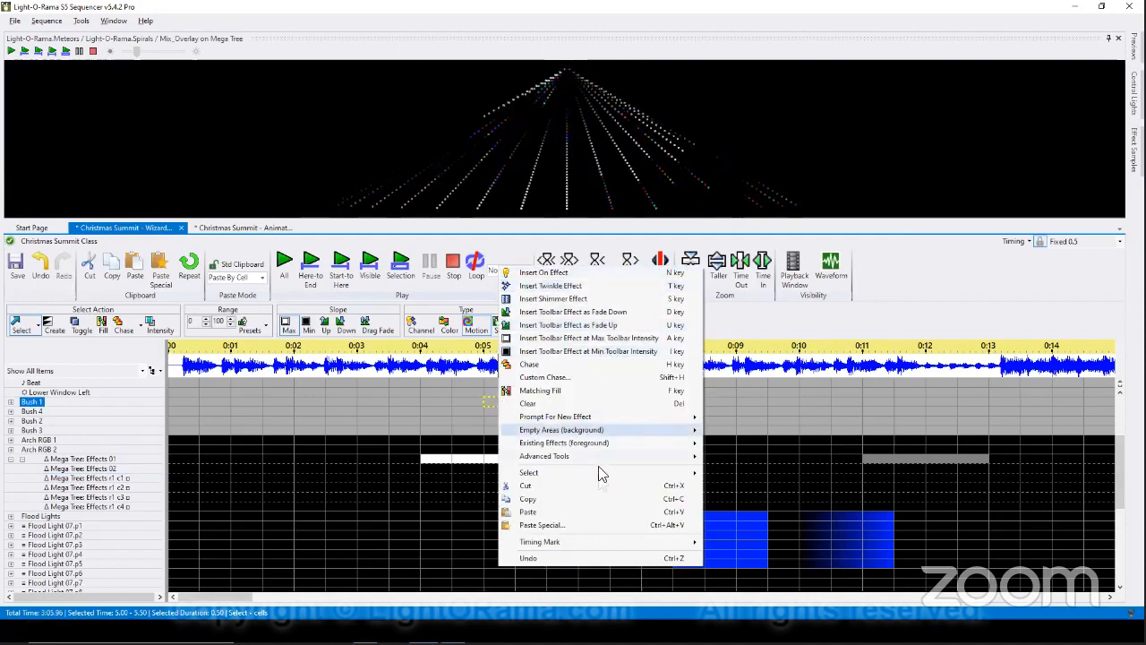
pyautogui.moveTo(625, 428)
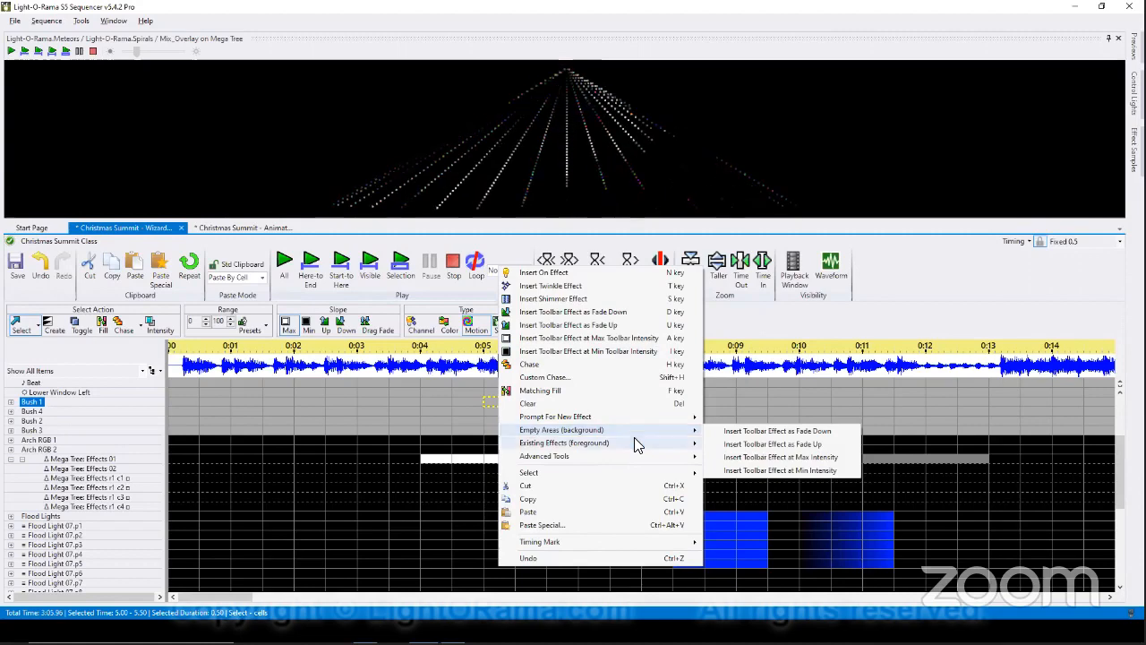
pyautogui.click(743, 401)
# View the Christmas Summit animation sequence, and return to the wizard sequence.
pyautogui.scroll(2, 474, 428)
pyautogui.scroll(3, 474, 419)
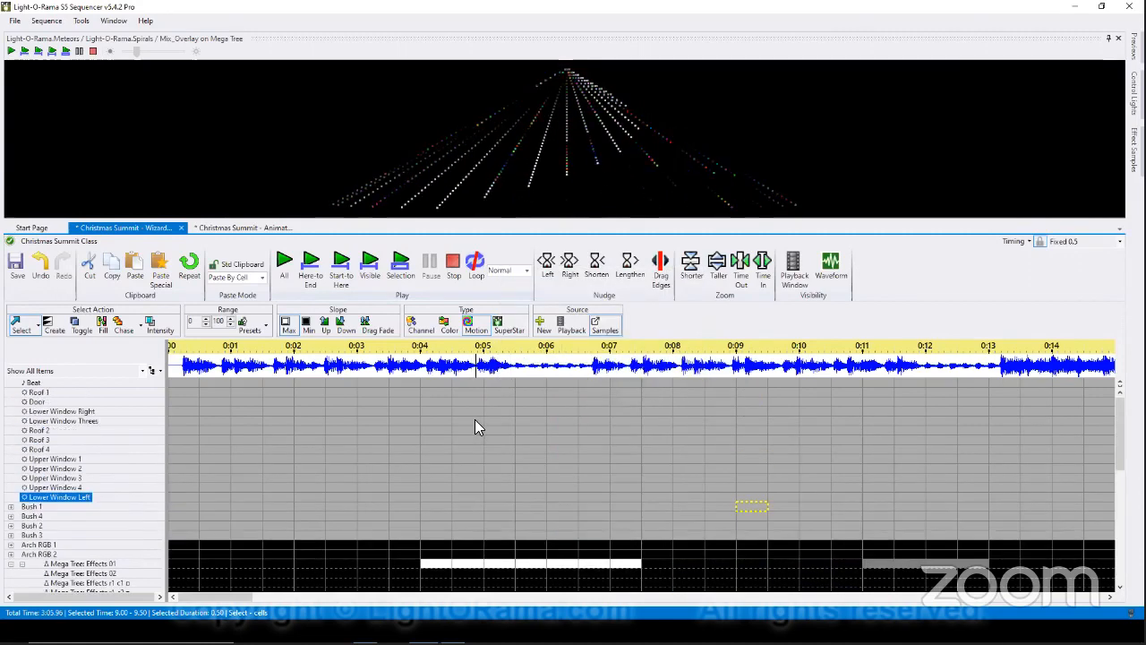
pyautogui.scroll(-3, 394, 479)
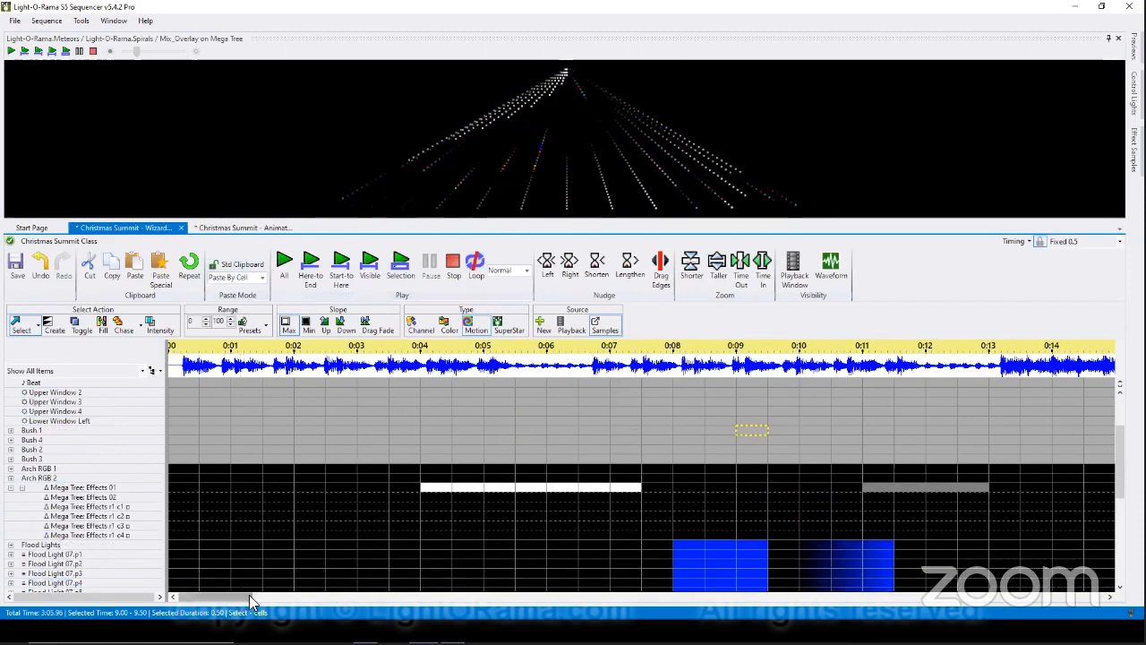
pyautogui.click(231, 227)
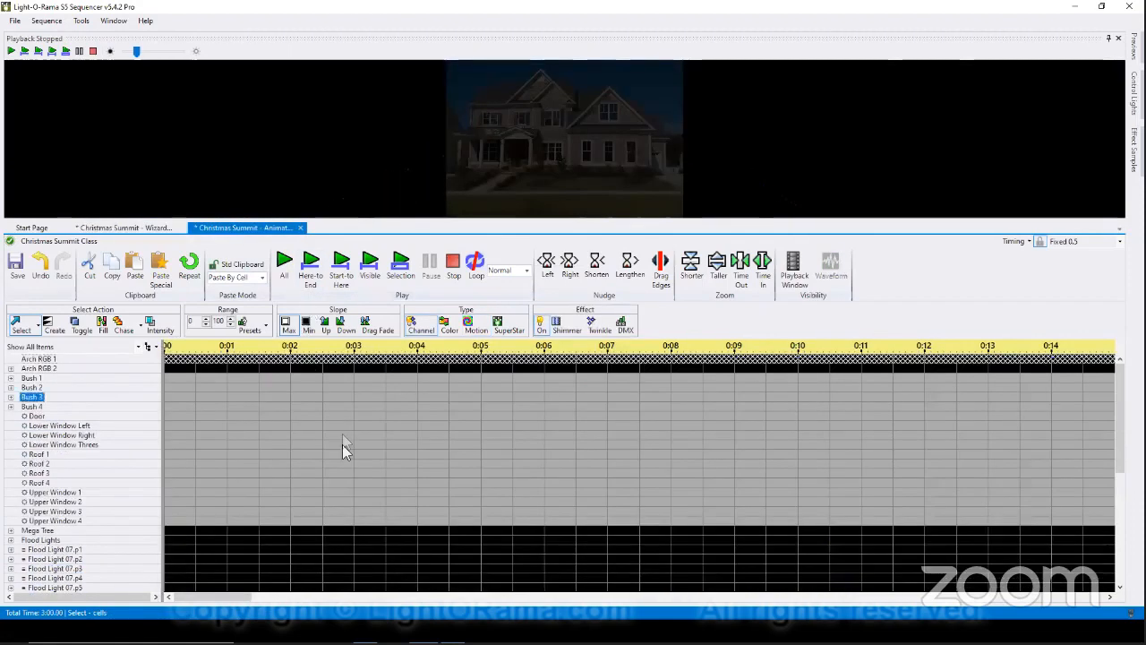
pyautogui.click(120, 226)
# Insert staggered half-second channel fade-downs, one per row from Roof 2 at 4.50 through Upper Window 4 at 7.50.
pyautogui.click(458, 394)
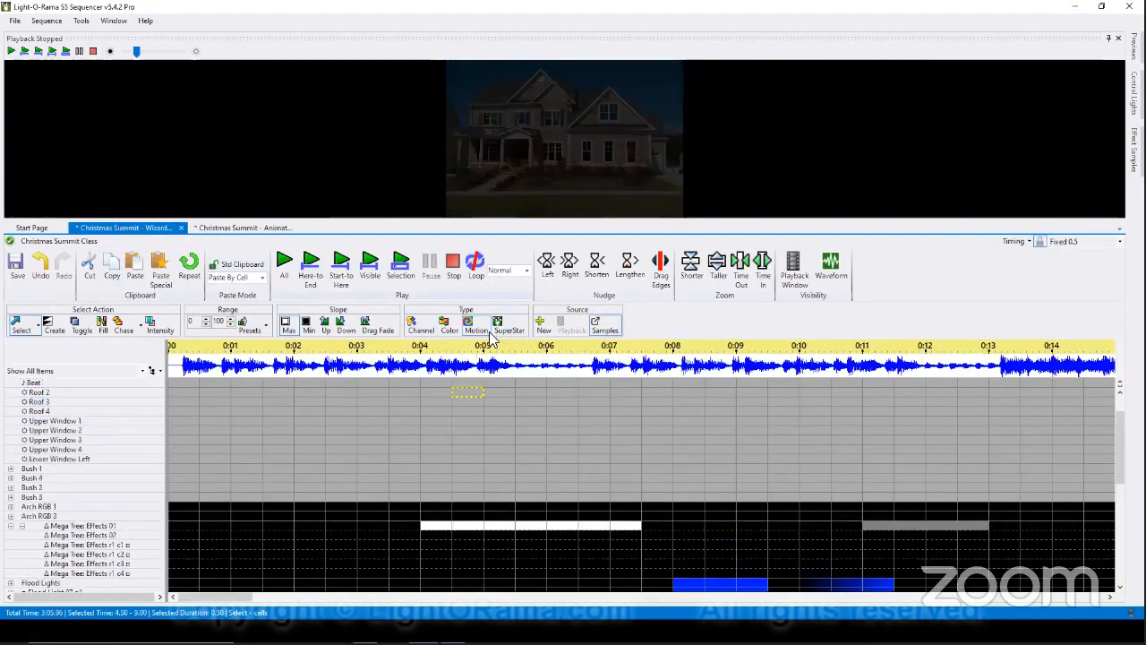
pyautogui.click(421, 325)
pyautogui.click(21, 326)
pyautogui.press('d')
pyautogui.click(505, 402)
pyautogui.press('d')
pyautogui.click(534, 412)
pyautogui.press('d')
pyautogui.click(568, 422)
pyautogui.press('d')
pyautogui.click(600, 430)
pyautogui.press('d')
pyautogui.press('d')
pyautogui.click(656, 450)
pyautogui.press('d')
# Try filling the empty areas of Roof 2 through Upper Window 4 at 4.50–8.00 with max intensity, and undo the fill.
pyautogui.click(461, 393)
pyautogui.keyDown('shift'); pyautogui.click(652, 447); pyautogui.keyUp('shift')
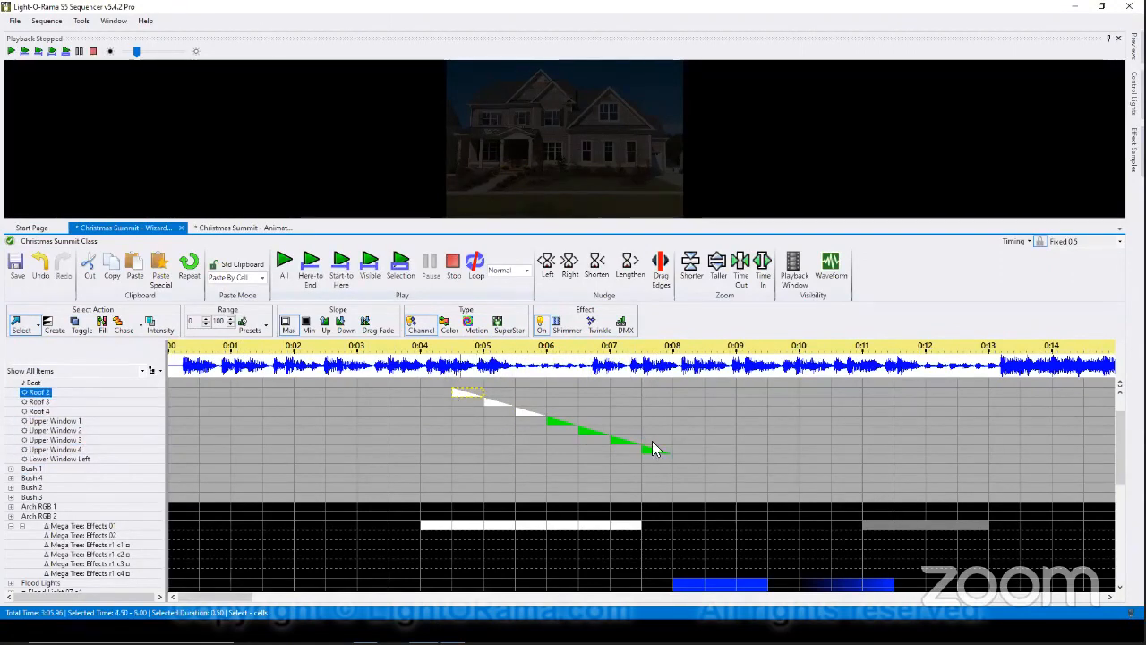
pyautogui.rightClick(652, 446)
pyautogui.moveTo(790, 489)
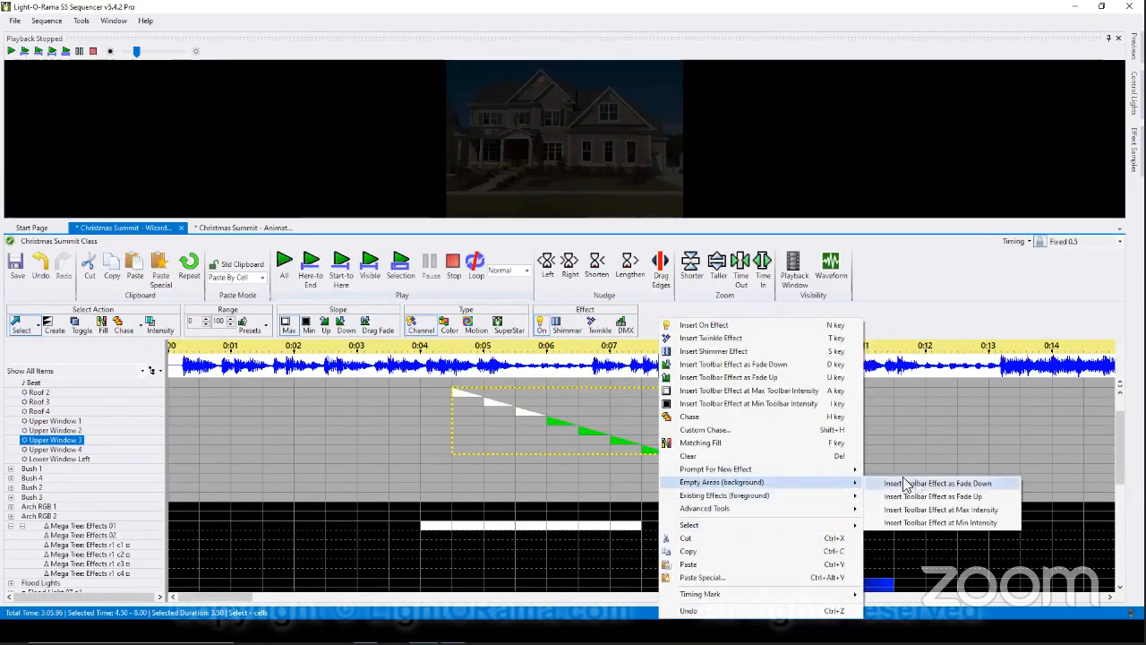
pyautogui.click(956, 510)
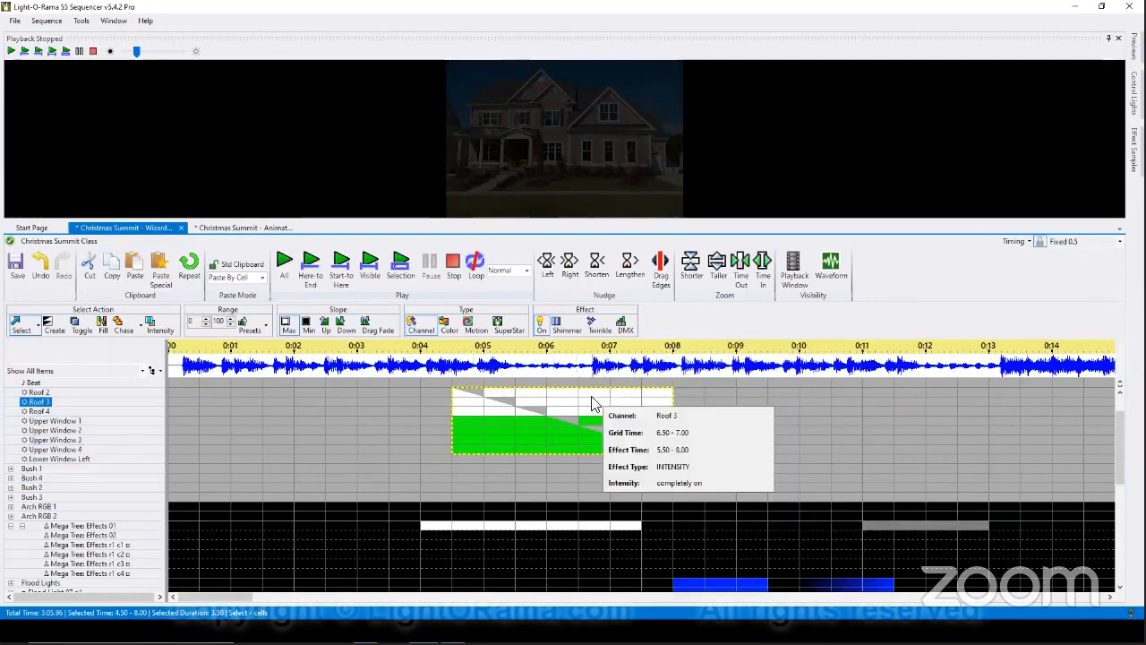
pyautogui.moveTo(618, 420)
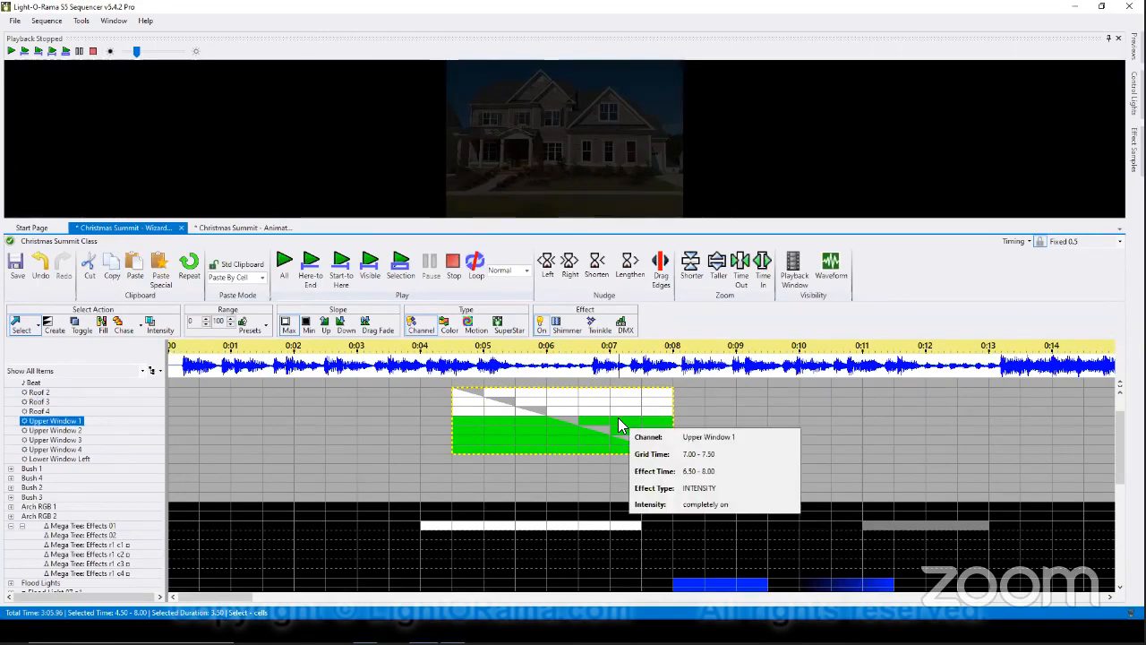
pyautogui.hotkey('ctrl', 'z')
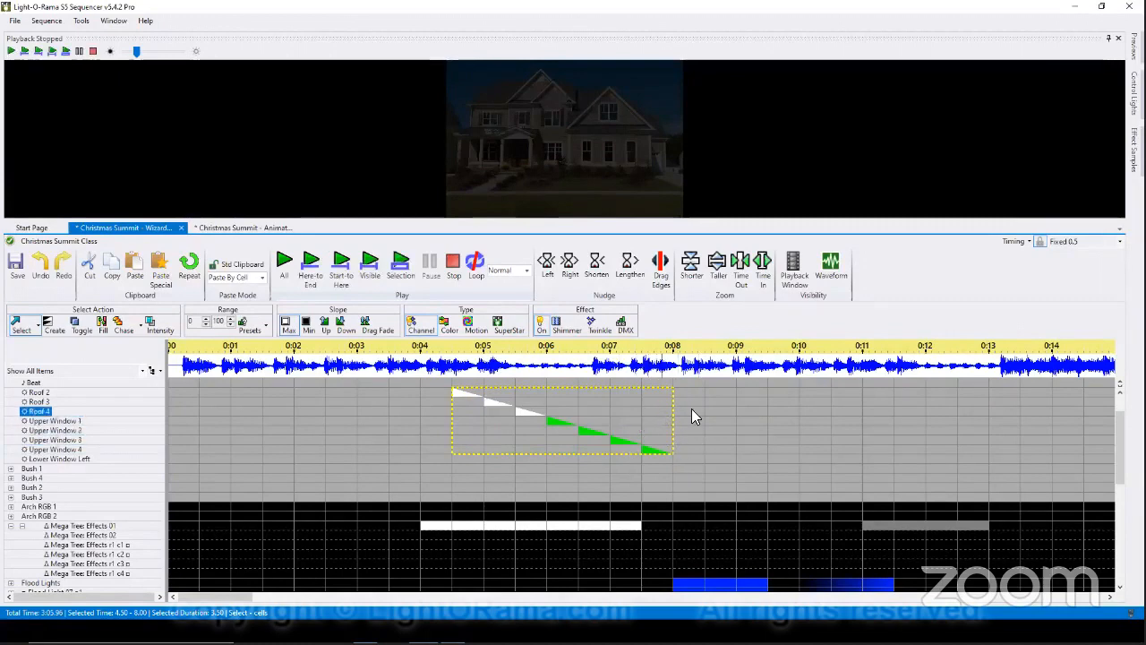
# Make each existing effect in Roof 2 through Upper Window 4 at 4.50–8.00 fade up, and apply a fade down across the selection.
pyautogui.rightClick(662, 454)
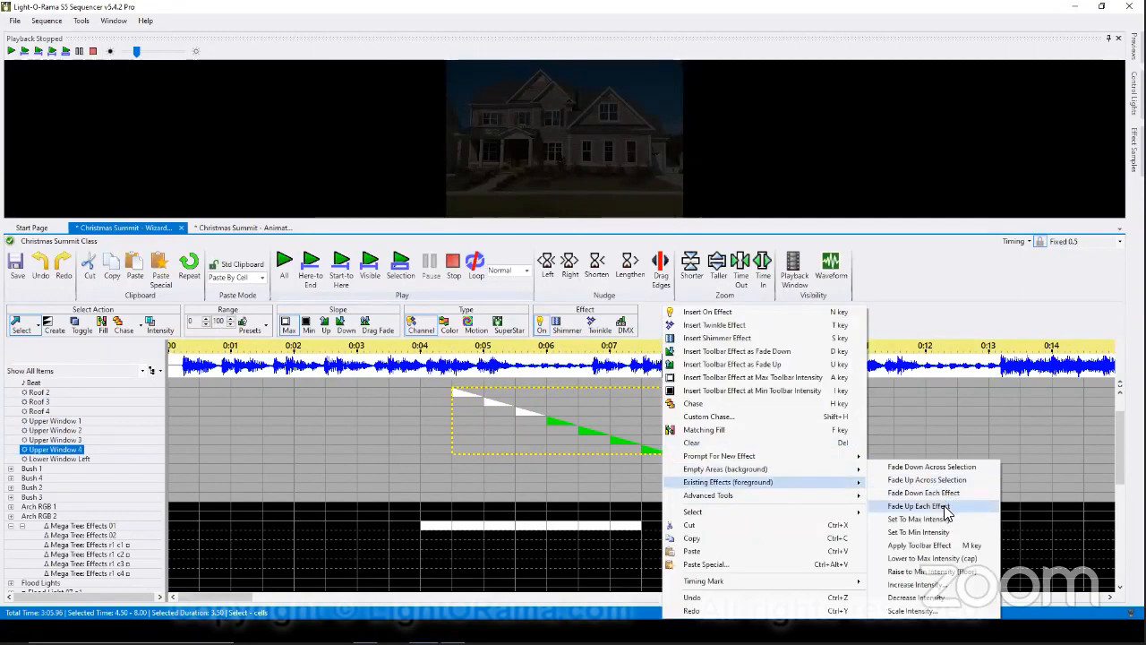
pyautogui.click(945, 508)
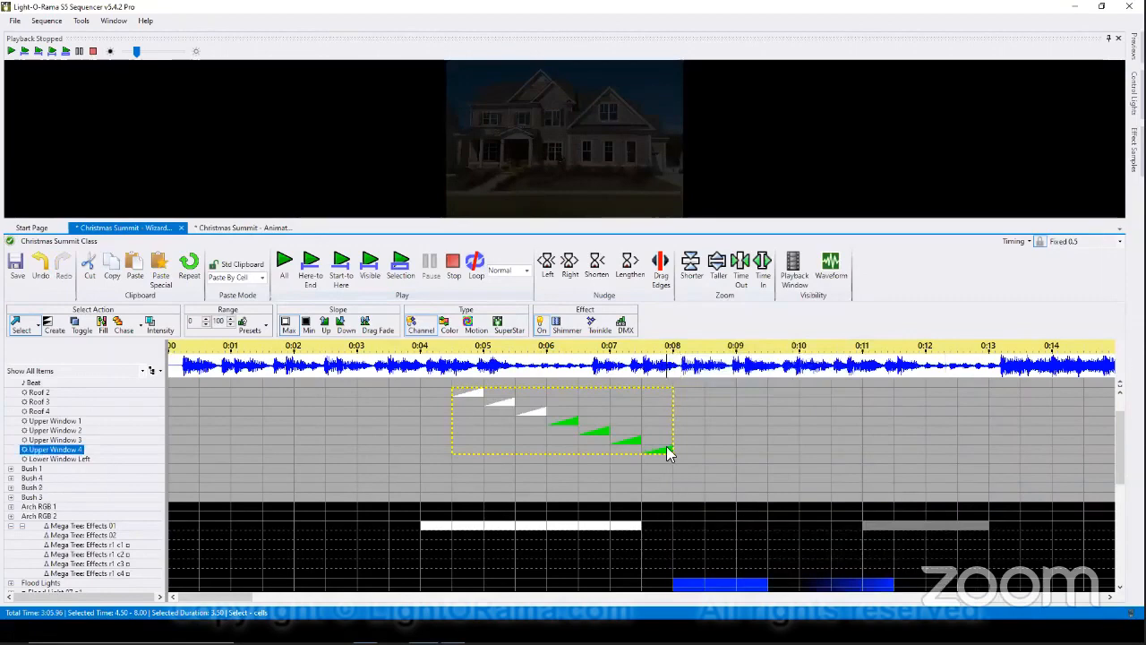
pyautogui.moveTo(668, 451)
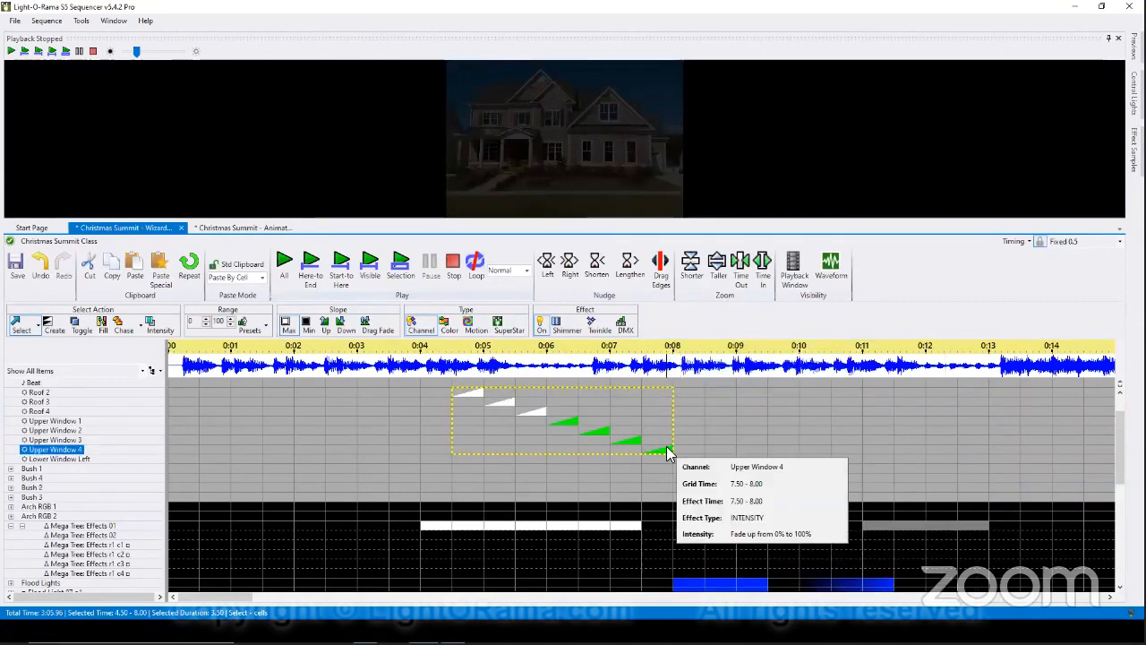
pyautogui.rightClick(667, 451)
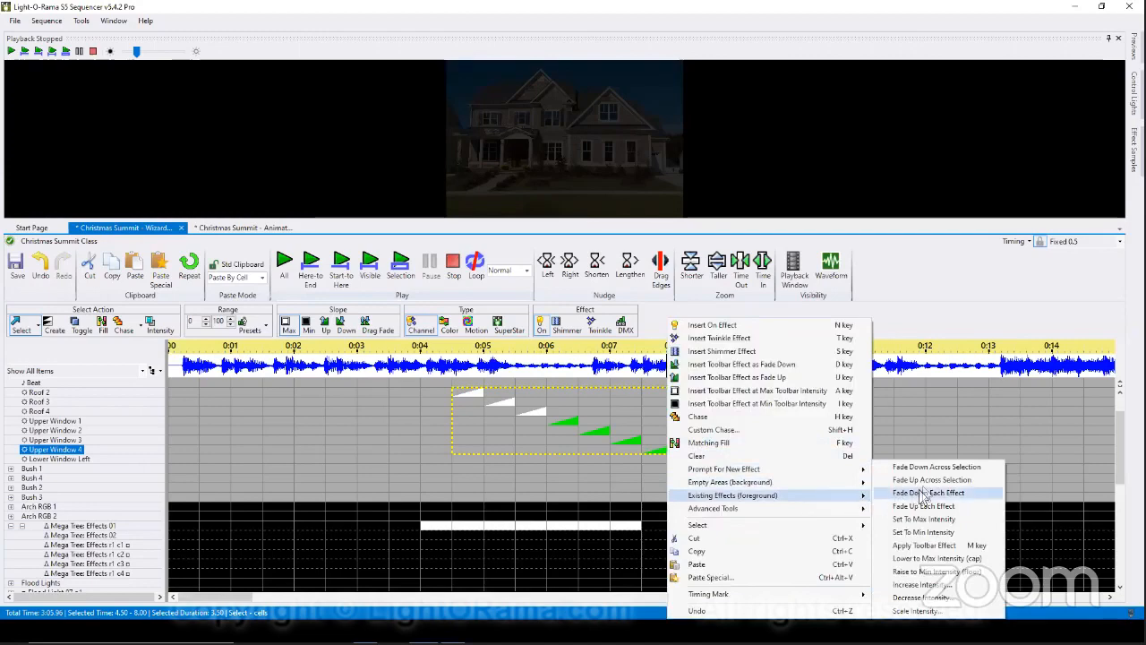
pyautogui.click(967, 471)
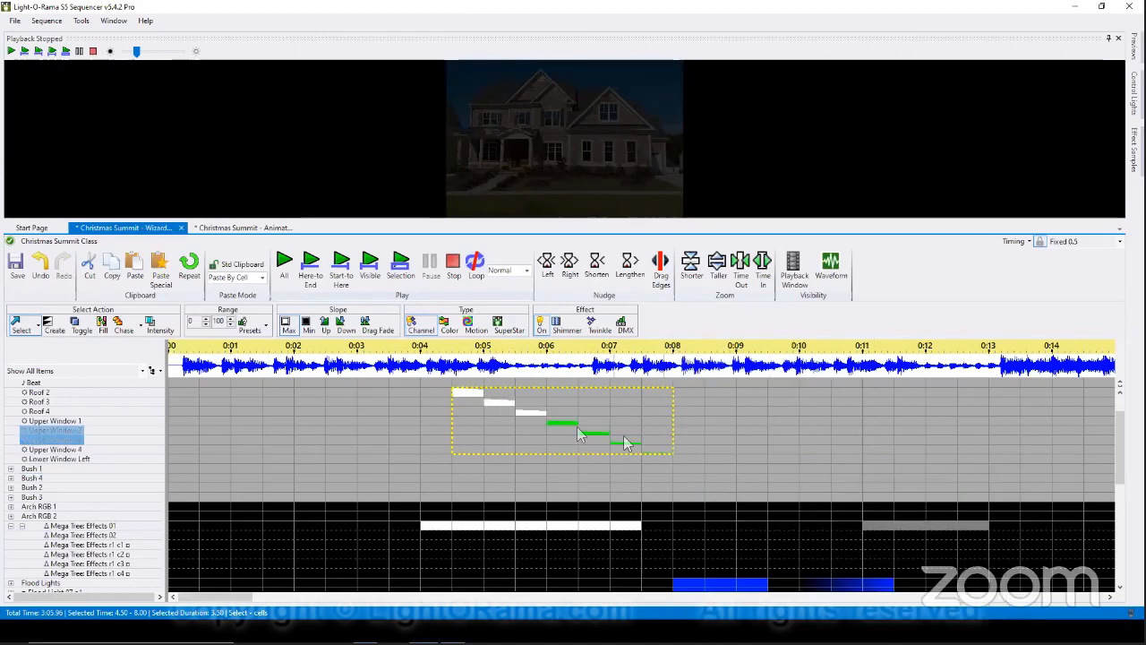
# Examine the existing-effects options and the chase and fill commands for the selected cells, without applying any.
pyautogui.rightClick(466, 391)
pyautogui.moveTo(596, 493)
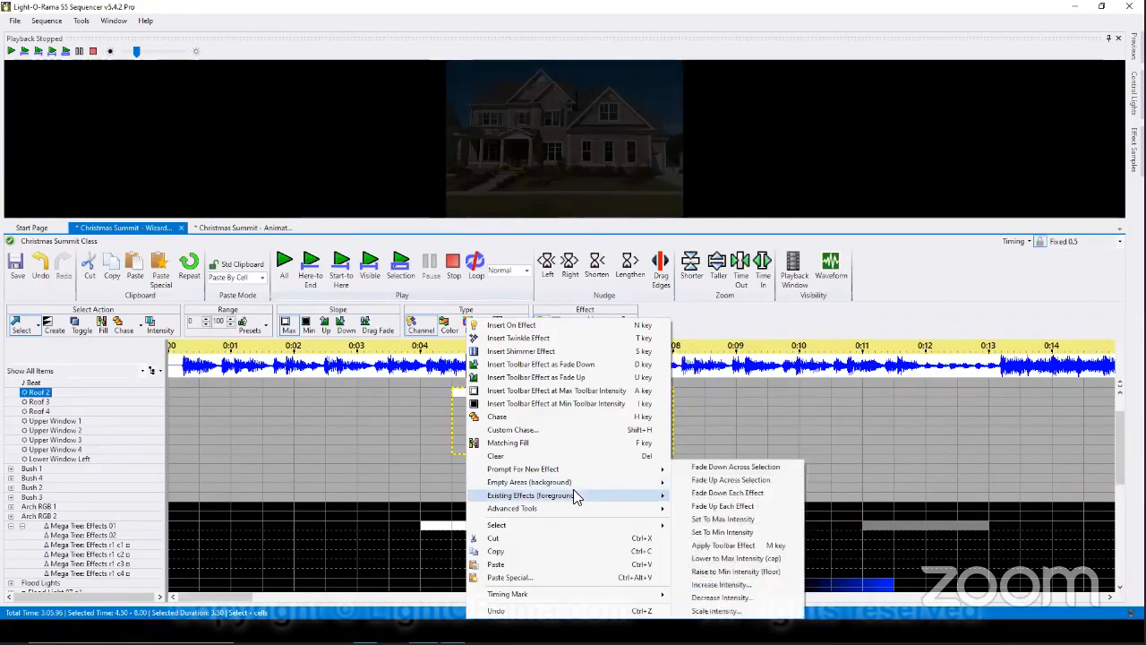
pyautogui.moveTo(596, 467)
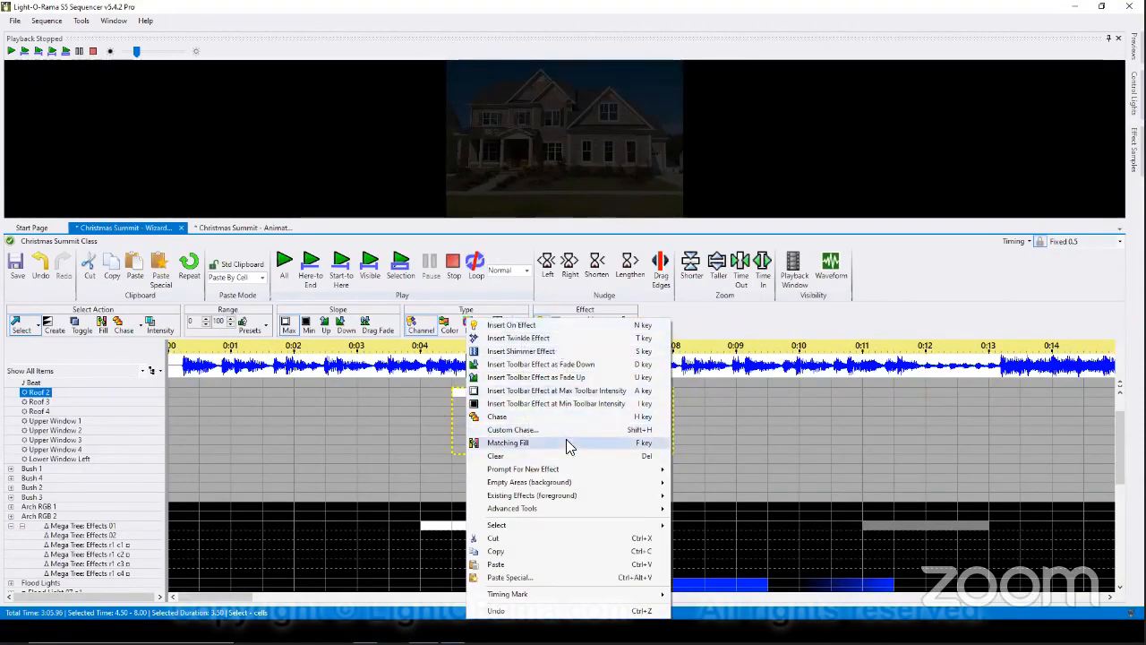
pyautogui.moveTo(594, 516)
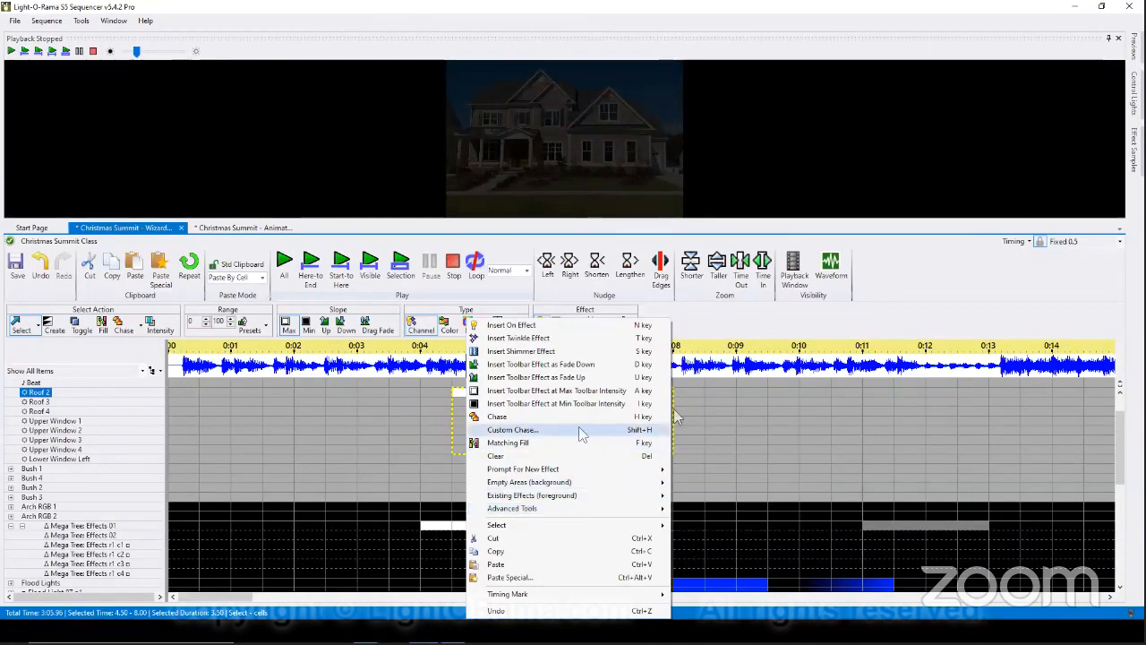
pyautogui.click(718, 408)
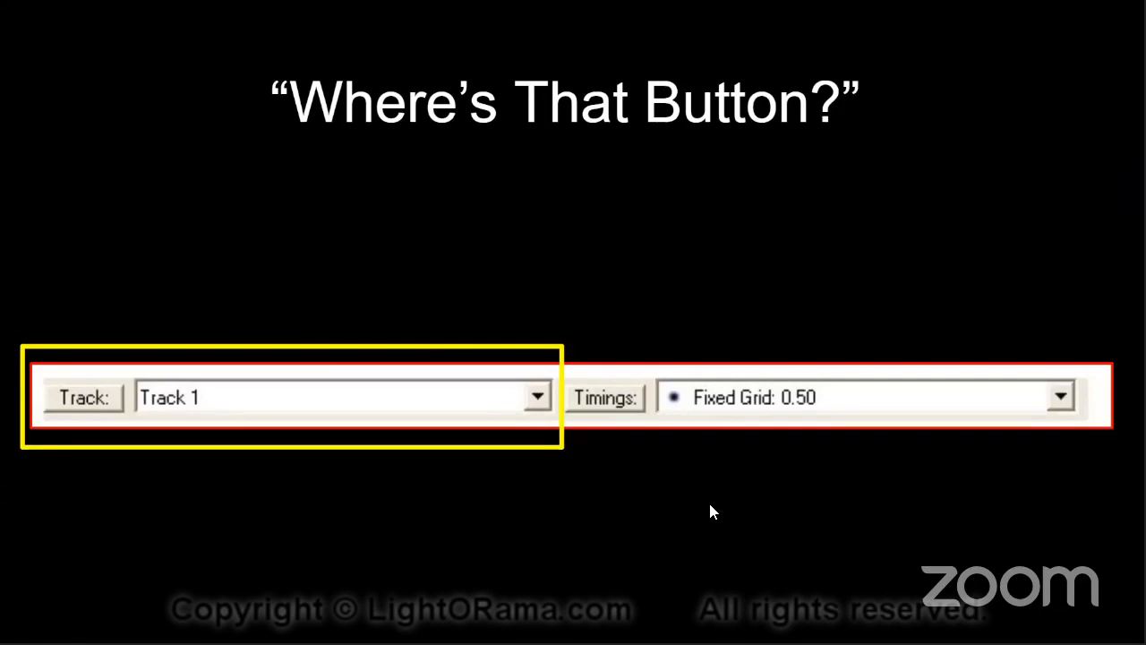
pyautogui.hotkey('alt', 'Tab')
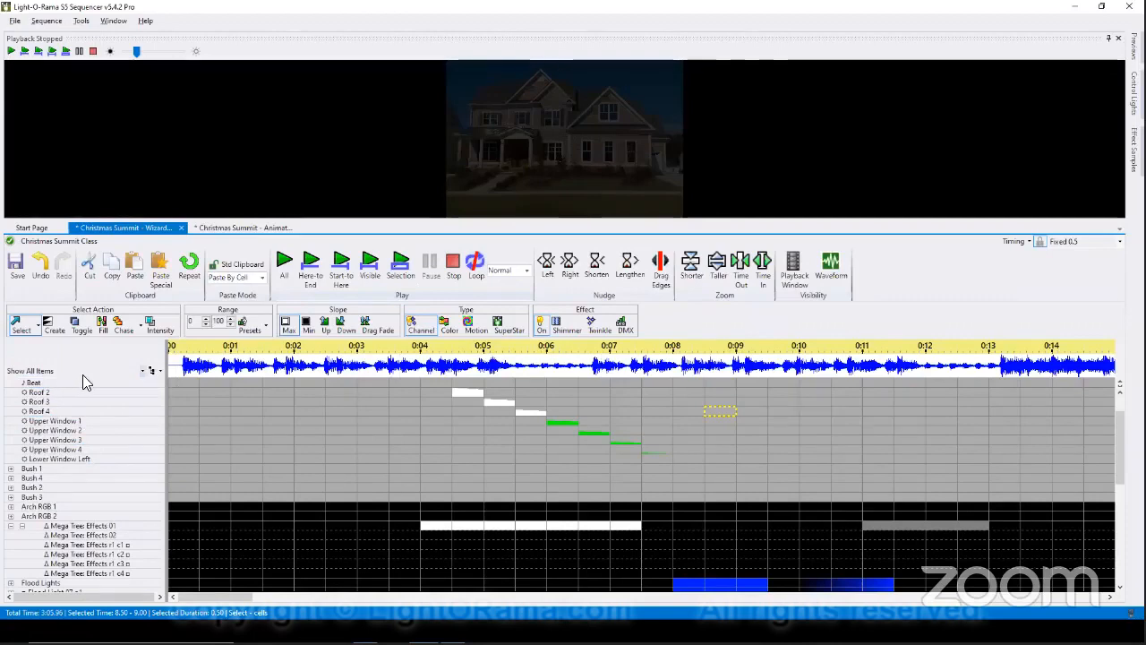
pyautogui.hotkey('alt', 'Tab')
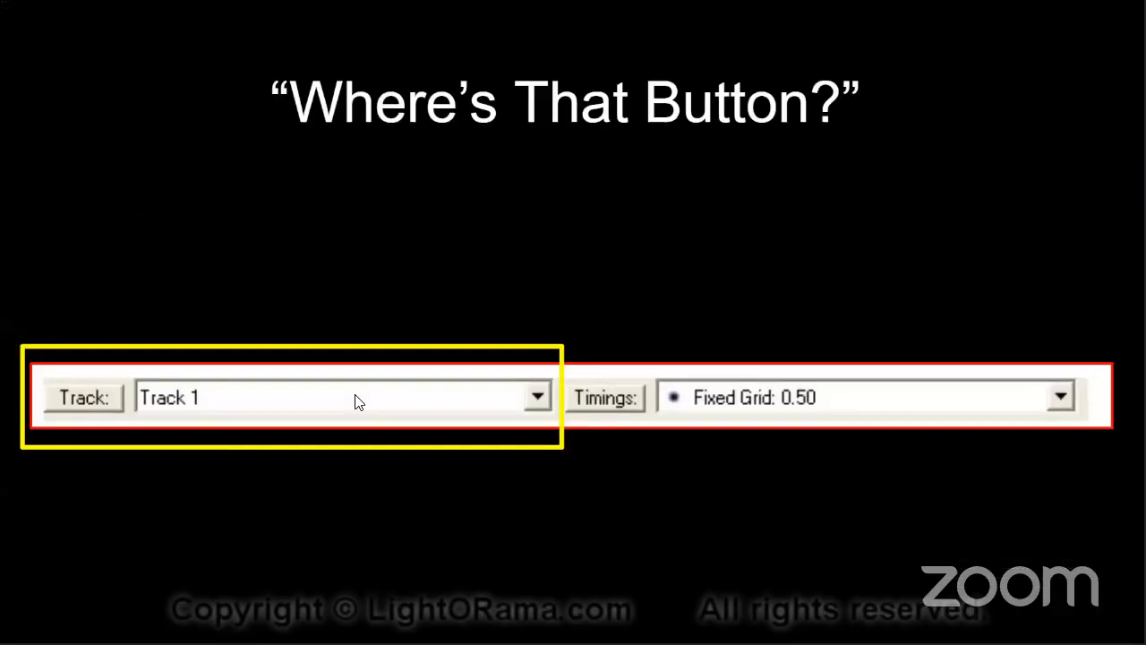
pyautogui.click(531, 503)
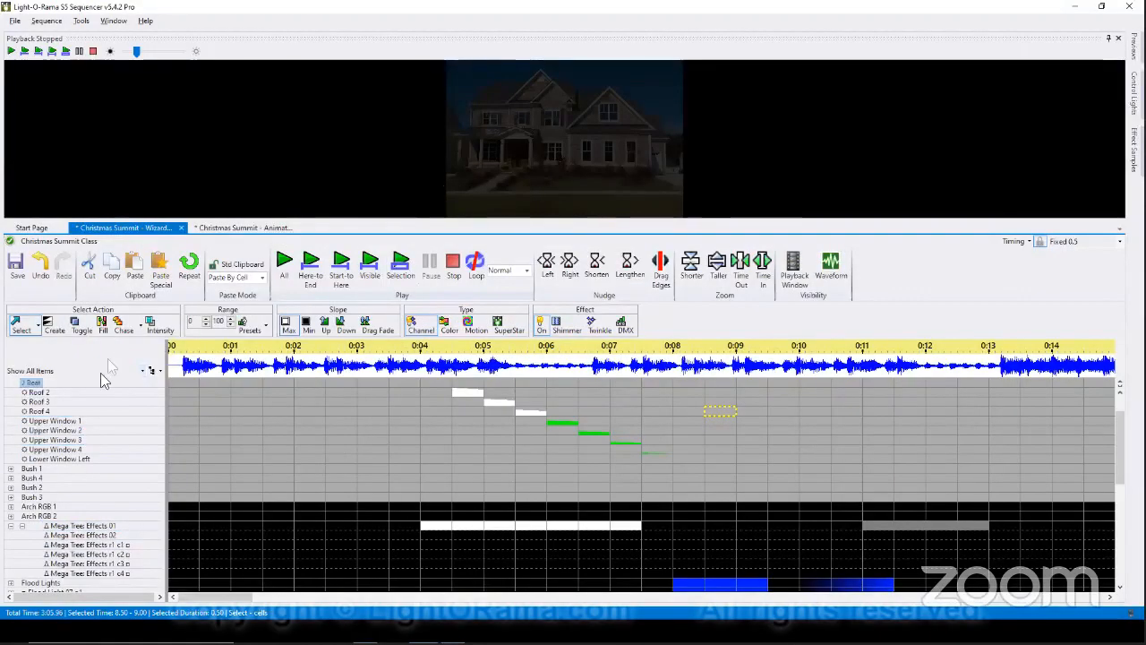
# Examine the channel rows in the Show All Items view, from the roofs and windows to the lower props.
pyautogui.click(89, 441)
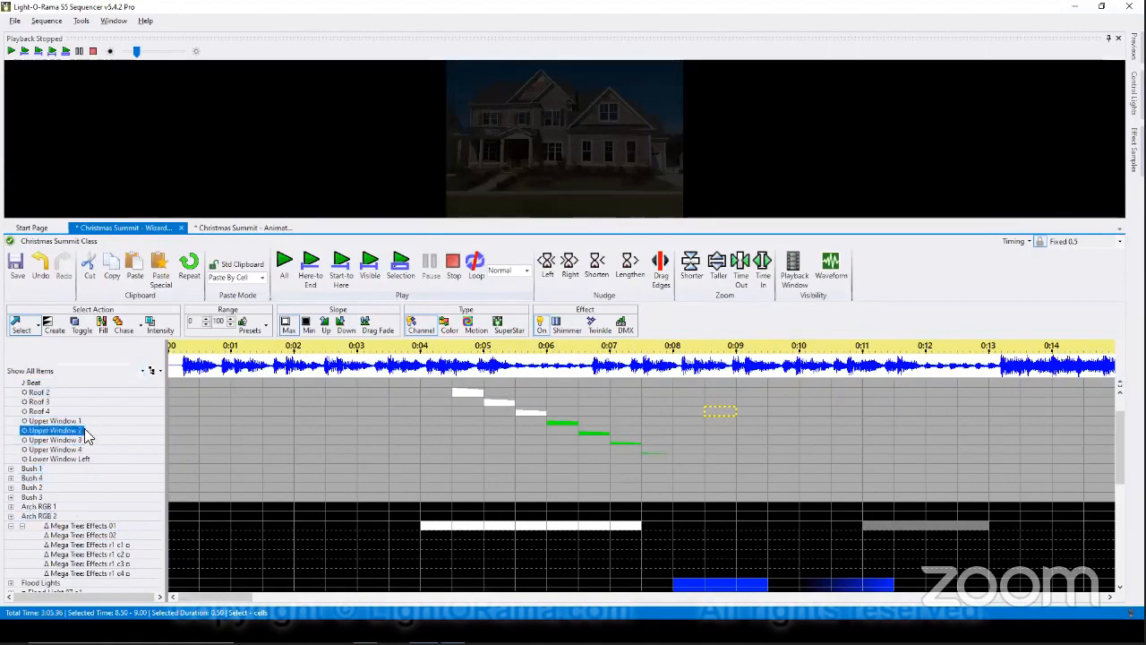
pyautogui.scroll(-7, 84, 428)
pyautogui.click(75, 458)
pyautogui.scroll(7, 74, 478)
pyautogui.click(68, 478)
pyautogui.click(147, 459)
pyautogui.click(75, 397)
pyautogui.scroll(-4, 75, 403)
pyautogui.scroll(-4, 73, 421)
pyautogui.scroll(8, 72, 529)
pyautogui.click(79, 496)
pyautogui.click(143, 417)
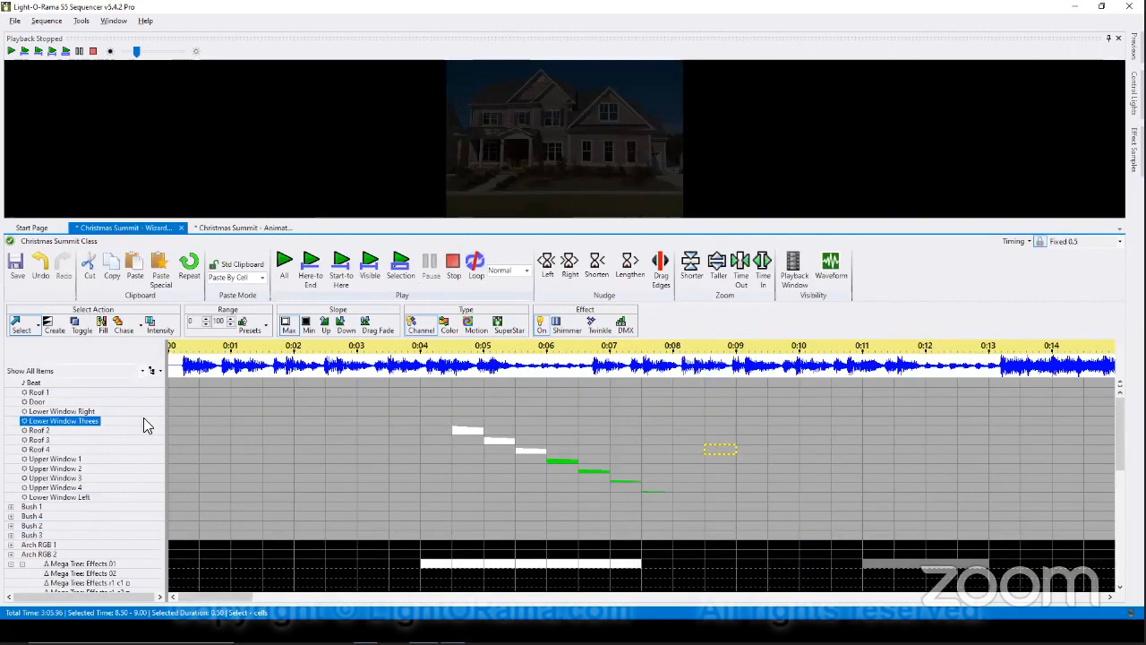
pyautogui.click(134, 429)
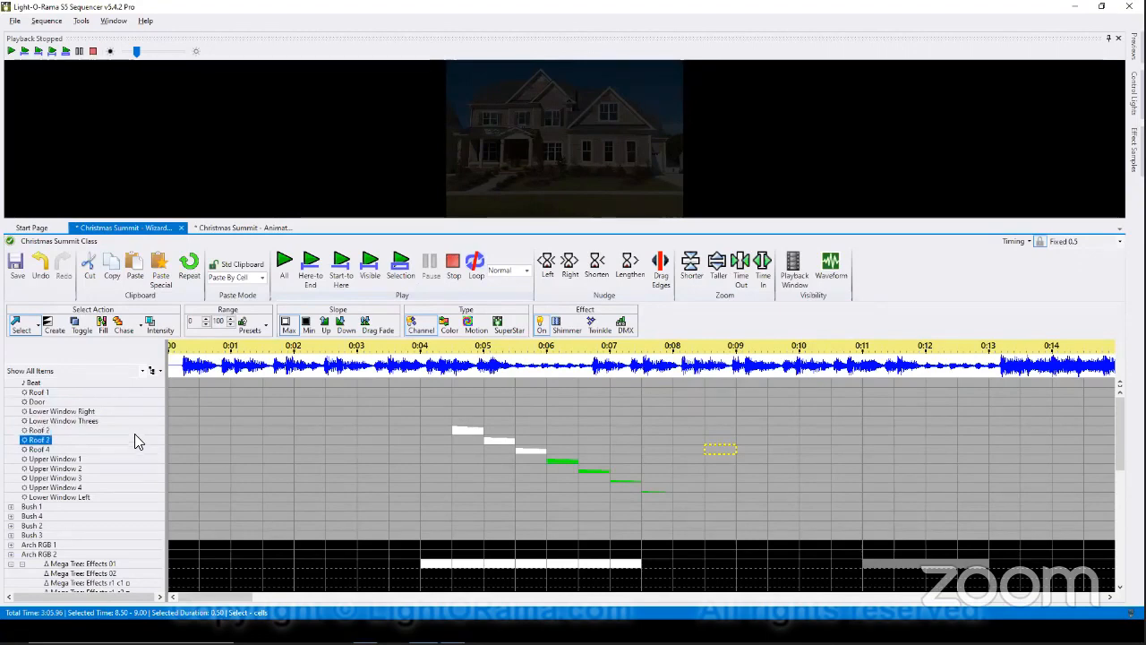
# Add a new grid view named VCS Example.
pyautogui.click(158, 371)
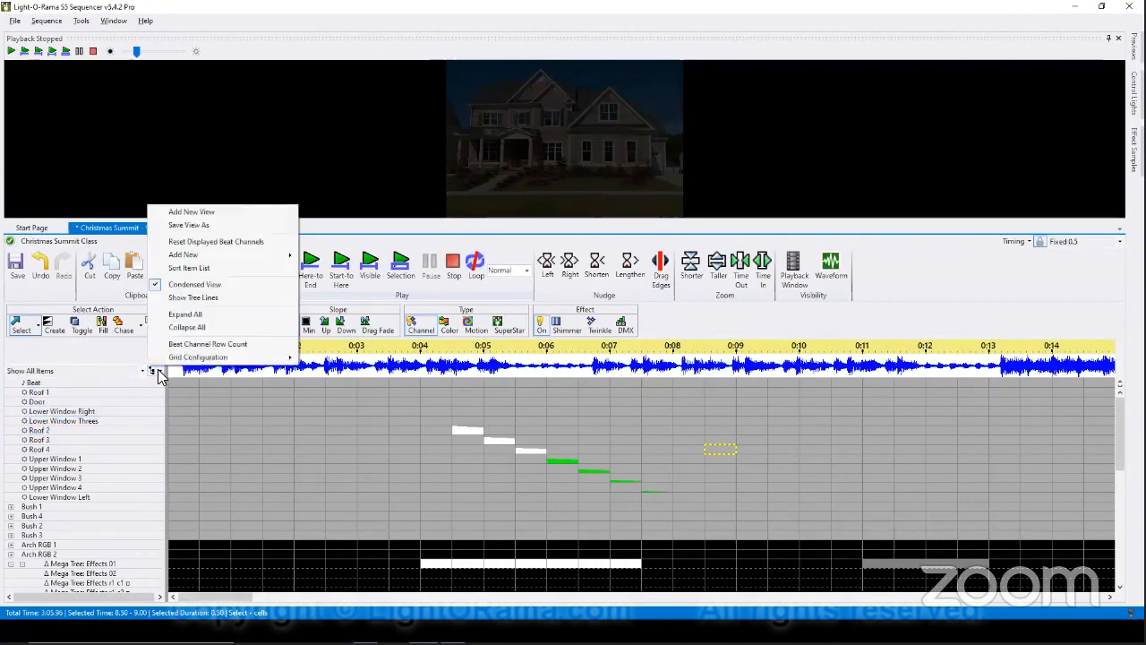
pyautogui.click(209, 213)
pyautogui.write('VCS E')
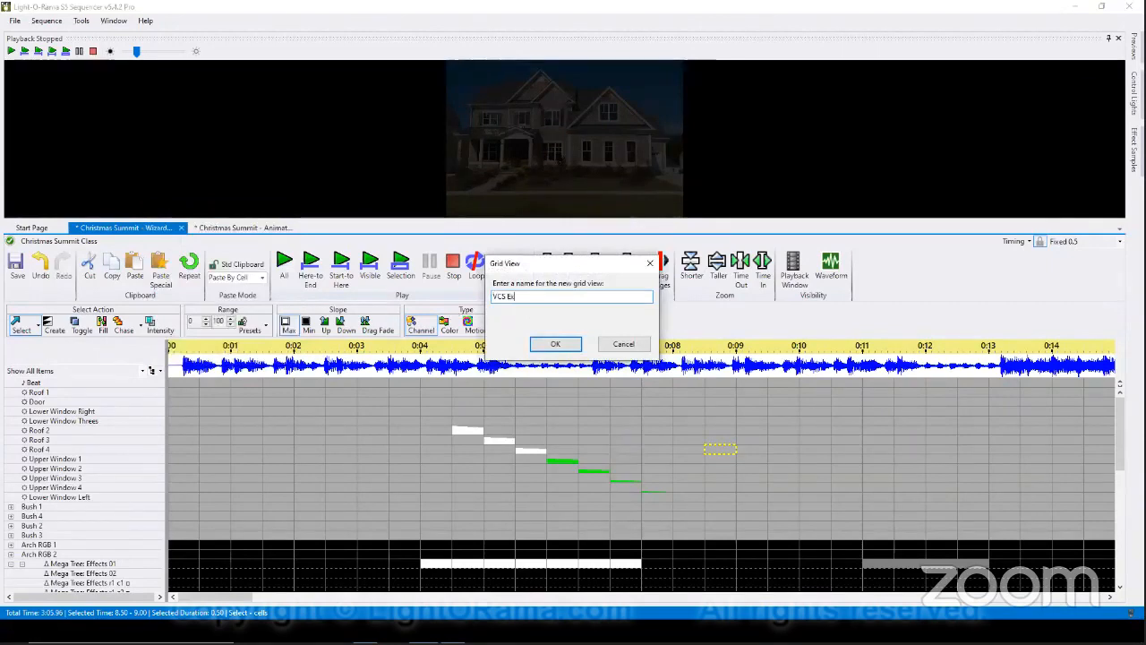
pyautogui.write('xample')
pyautogui.click(549, 346)
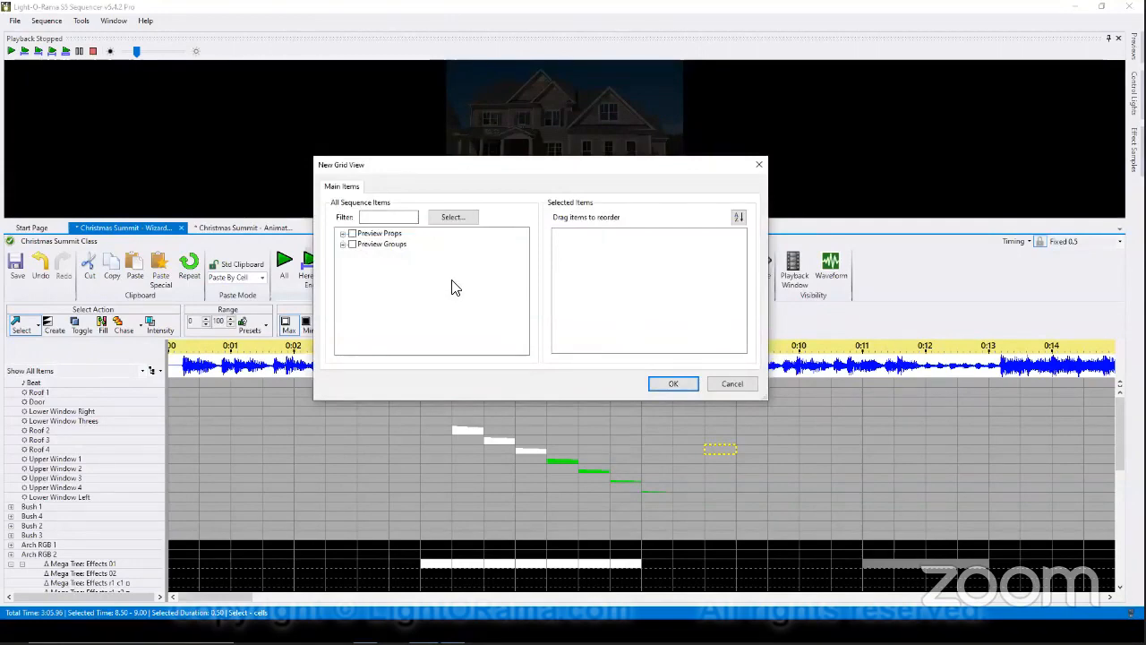
# Expand the preview props and preview groups for the new grid view, and look through the available sequence items.
pyautogui.click(343, 245)
pyautogui.click(343, 234)
pyautogui.scroll(-5, 458, 277)
pyautogui.scroll(3, 458, 277)
pyautogui.scroll(-8, 383, 276)
pyautogui.scroll(5, 384, 277)
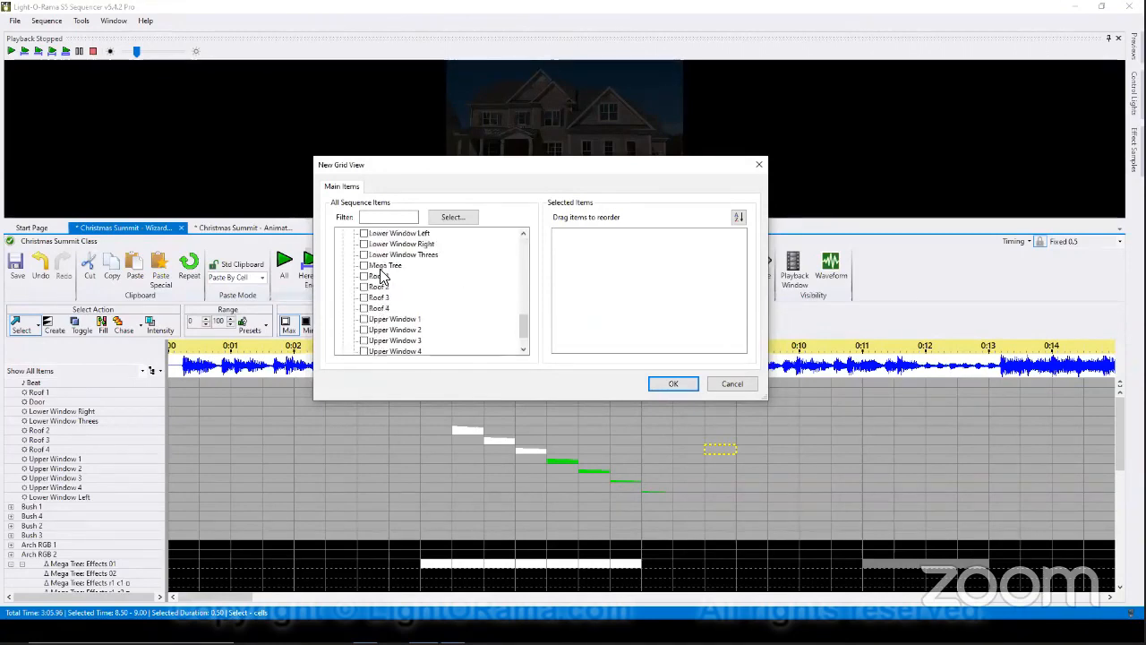
pyautogui.scroll(10, 384, 277)
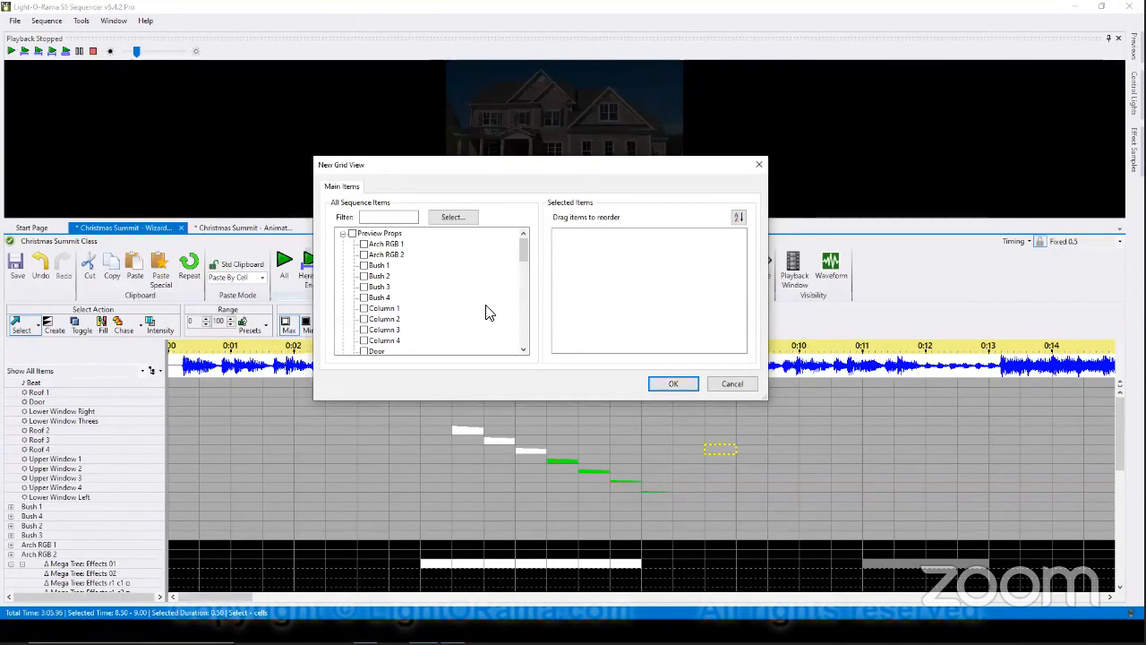
# Leave the new grid view unsaved and start a preview group from Little Bush L 1 through Little Bush R 8 in the preview design.
pyautogui.click(732, 385)
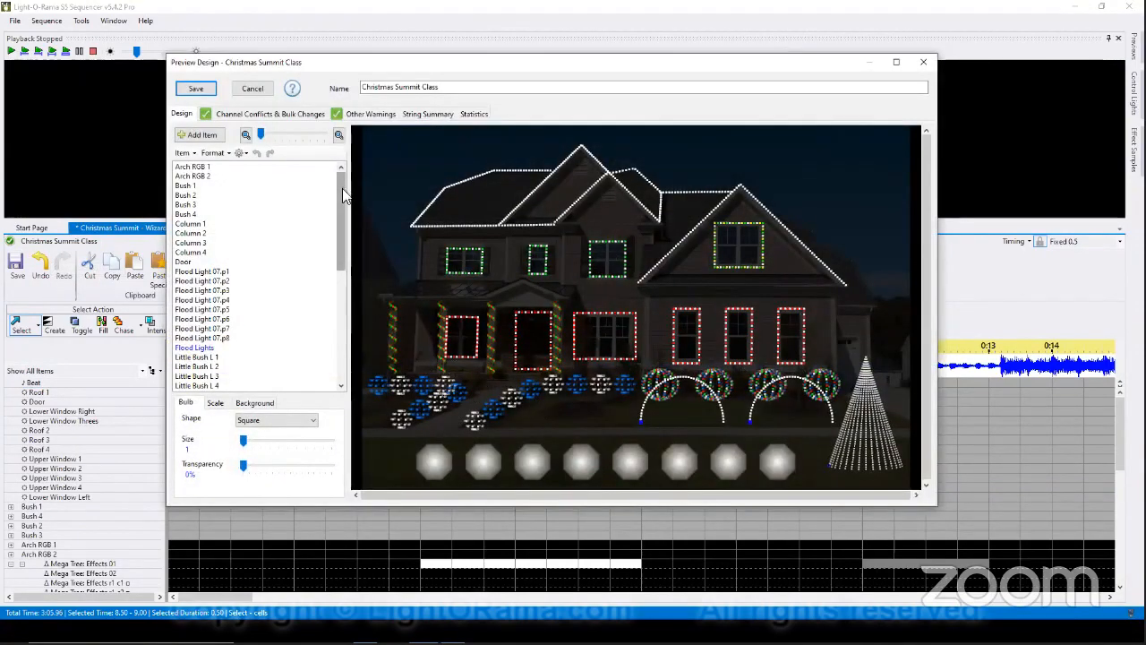
pyautogui.scroll(-4, 197, 244)
pyautogui.click(195, 235)
pyautogui.click(225, 245)
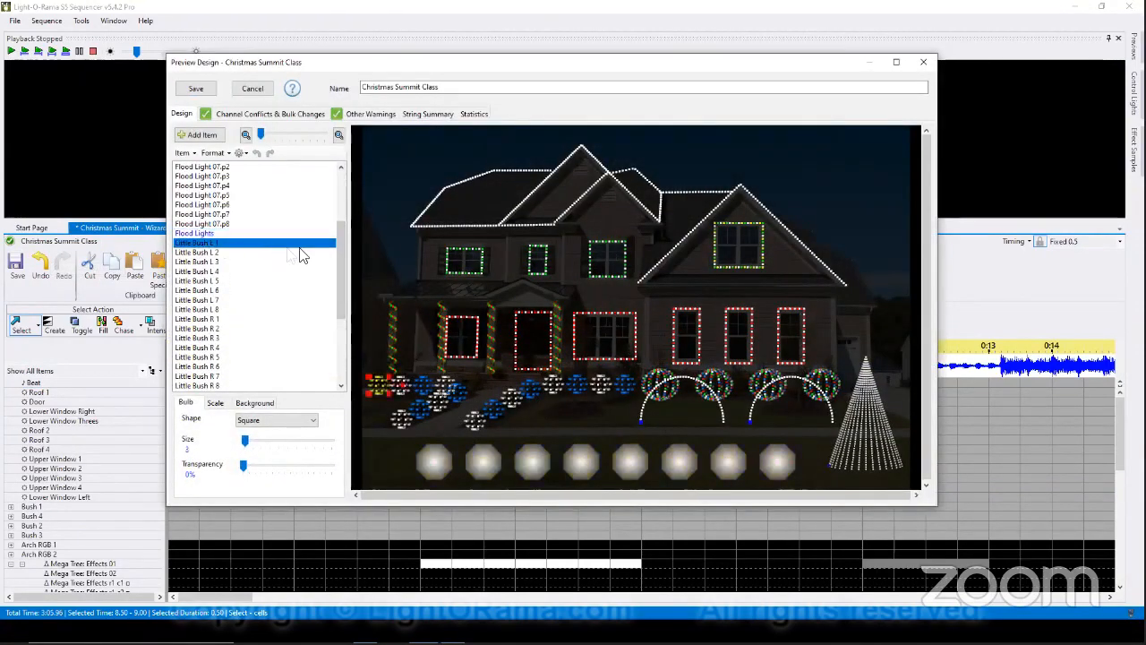
pyautogui.moveTo(339, 249); pyautogui.dragTo(337, 276)
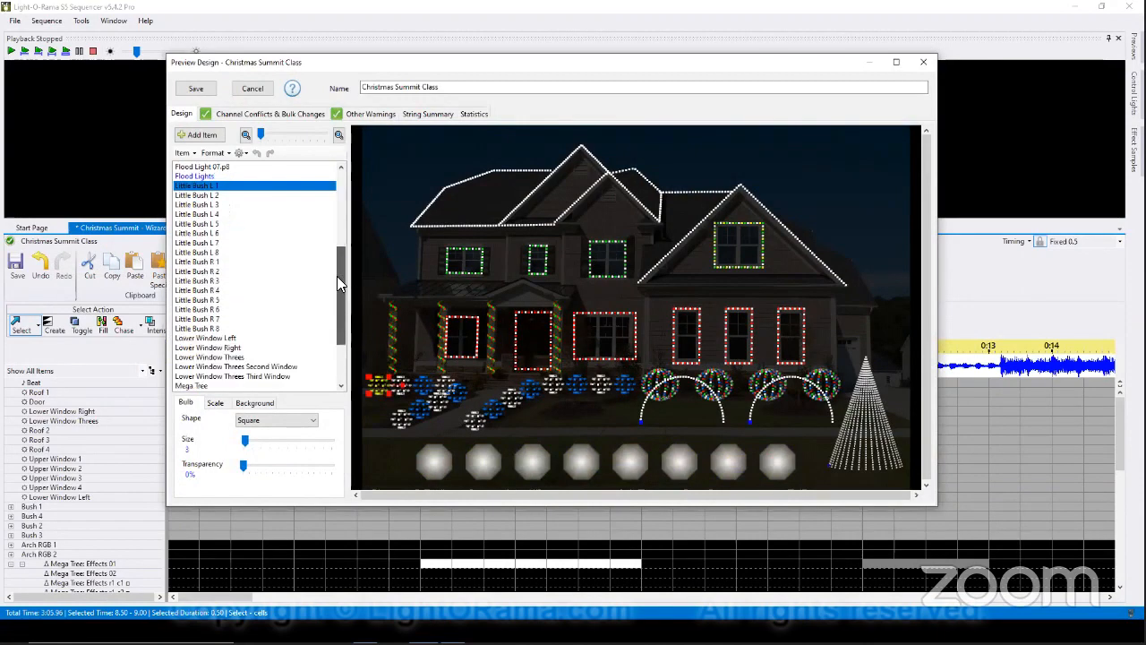
pyautogui.keyDown('shift'); pyautogui.click(197, 328); pyautogui.keyUp('shift')
pyautogui.click(198, 134)
pyautogui.doubleClick(488, 229)
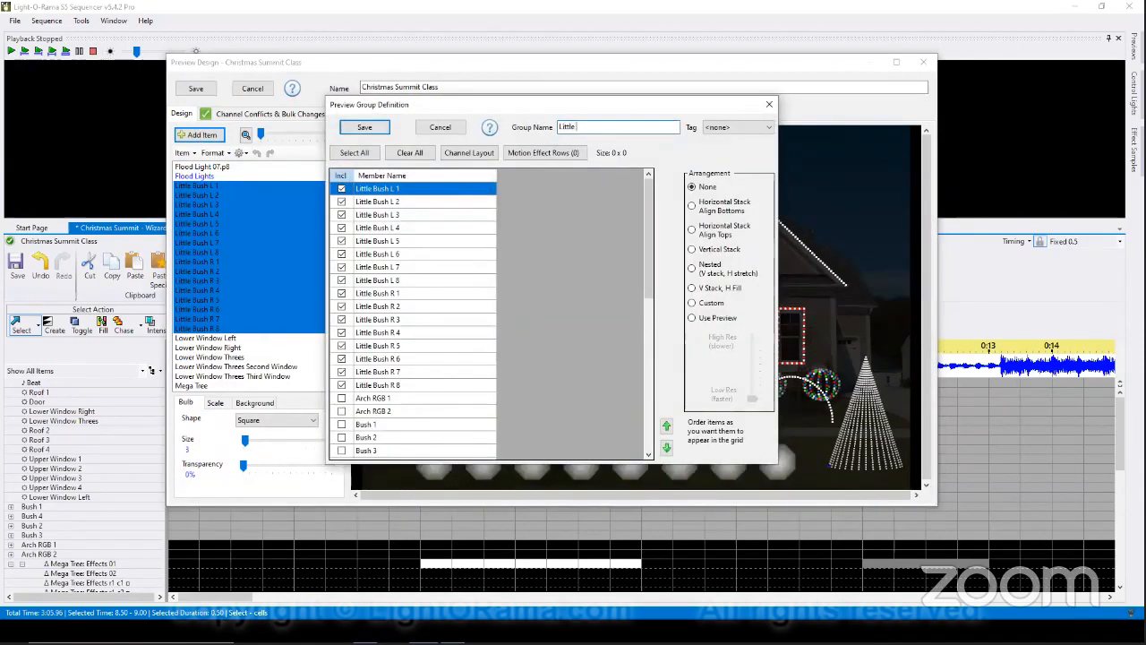
# Name the preview group Little Bushes, and save both the group and the preview.
pyautogui.press('BackSpace')
pyautogui.press('BackSpace')
pyautogui.press('BackSpace')
pyautogui.press('BackSpace')
pyautogui.press('BackSpace')
pyautogui.write('ushes')
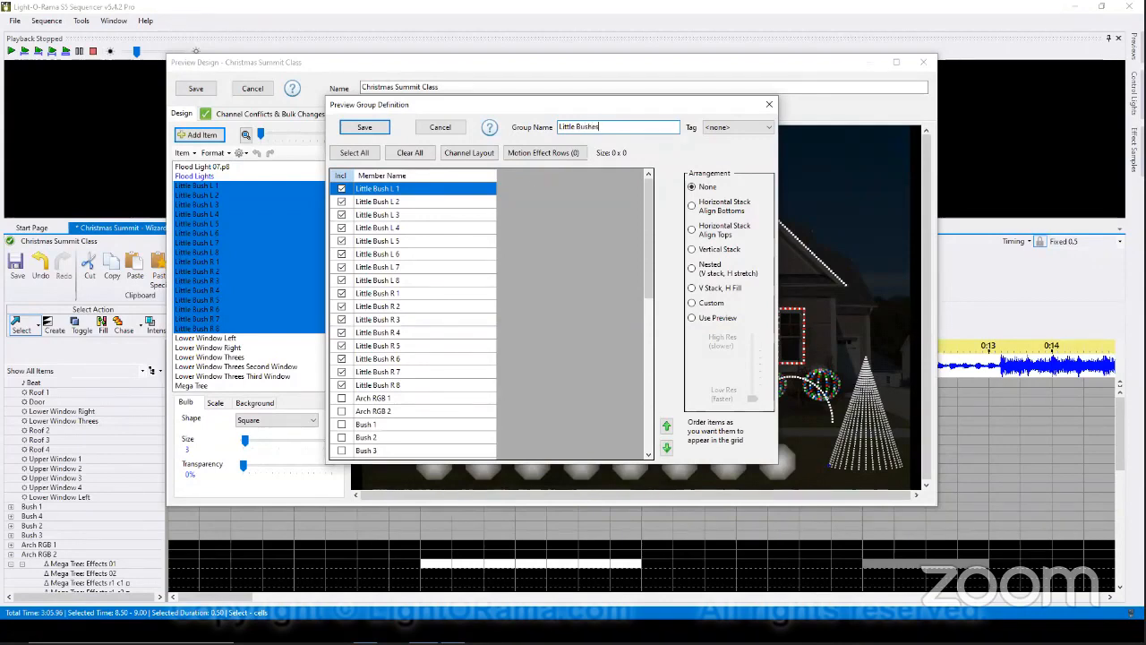
pyautogui.click(365, 127)
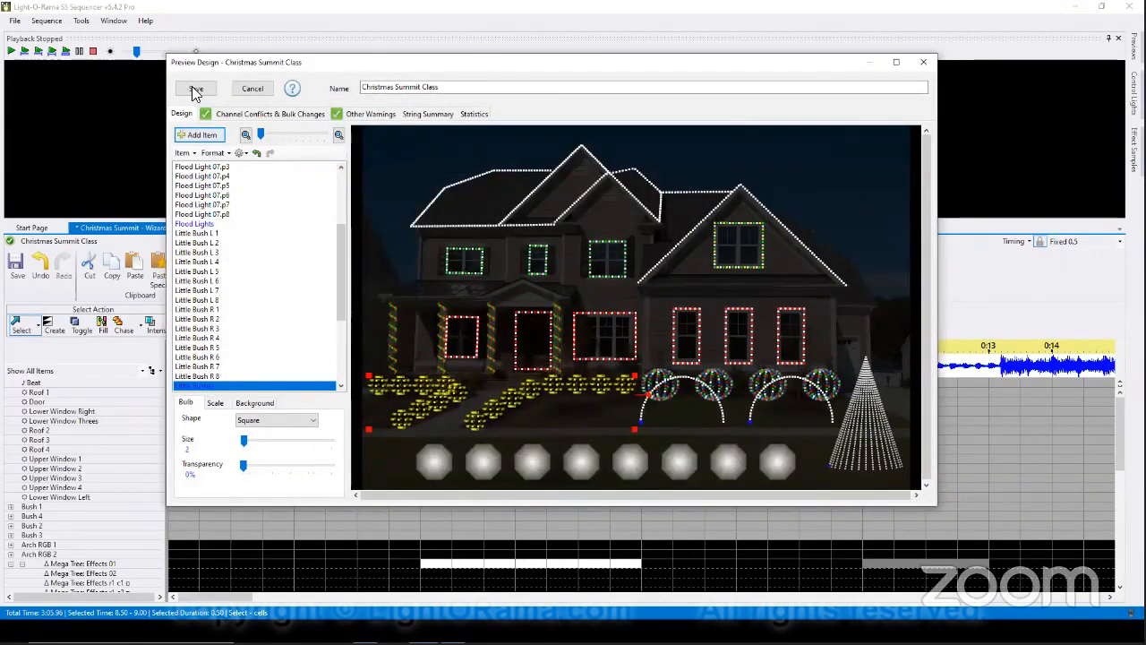
pyautogui.click(196, 89)
# Expand the Little Bushes group in the grid and compare its member rows with the individual Little Bush rows.
pyautogui.scroll(-10, 104, 483)
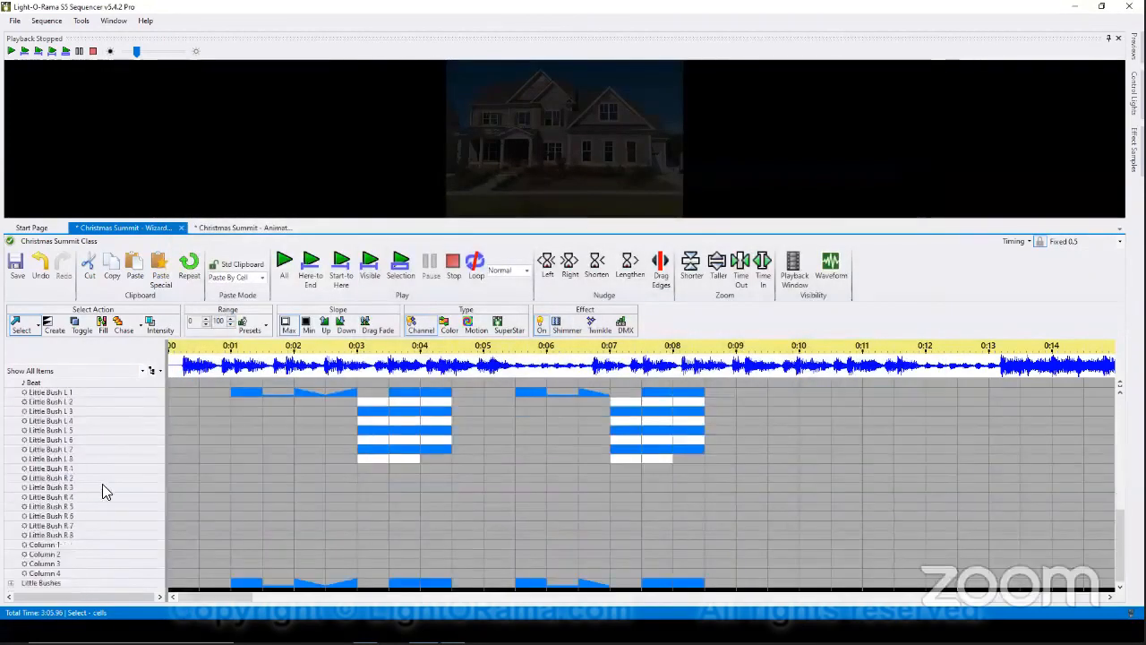
pyautogui.click(11, 583)
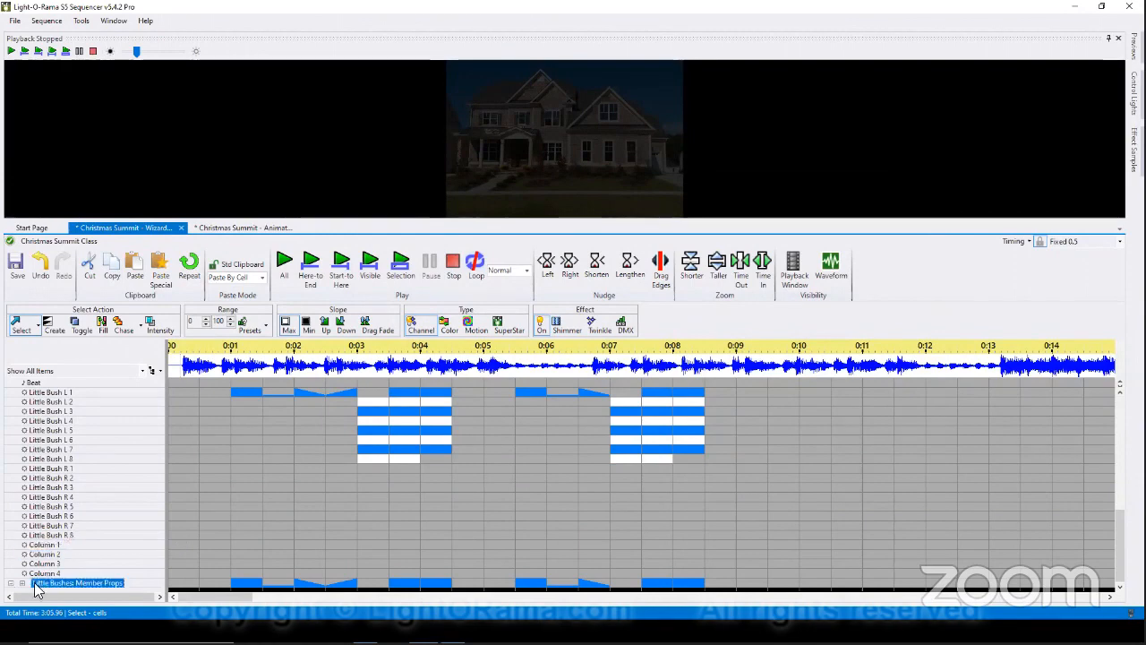
pyautogui.click(23, 583)
pyautogui.scroll(-5, 424, 506)
pyautogui.scroll(7, 415, 494)
pyautogui.scroll(-4, 415, 457)
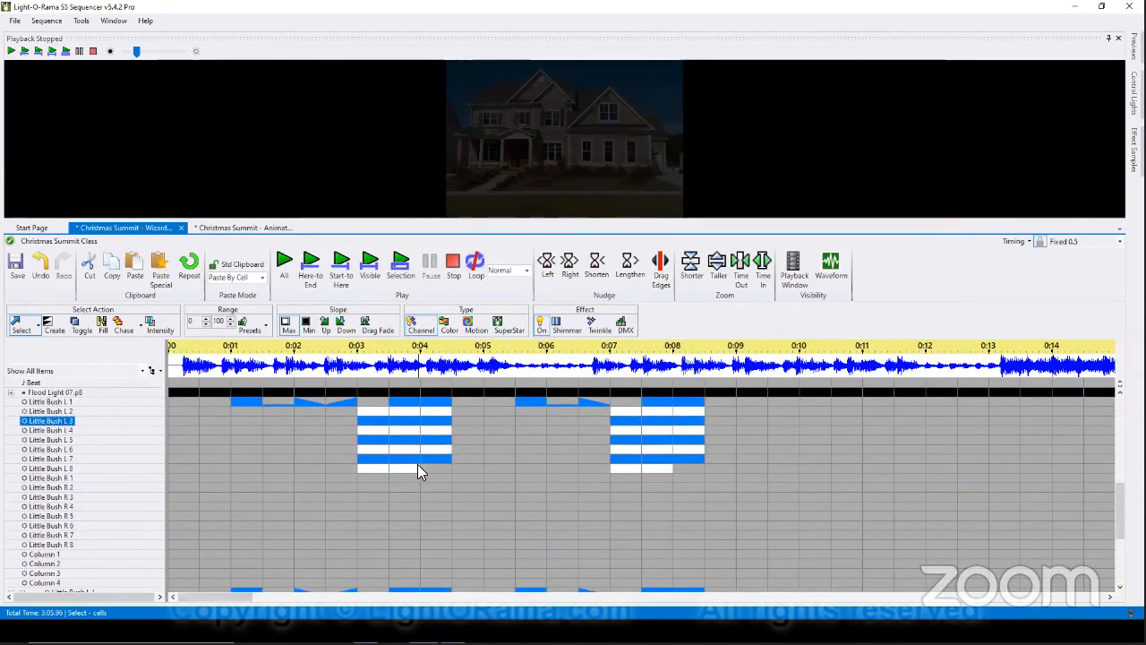
pyautogui.scroll(-2, 417, 464)
# Try an On effect on the grouped Little Bush R 3 from 3.00 to 3.50, check the individual prop row, and delete the effect.
pyautogui.click(372, 564)
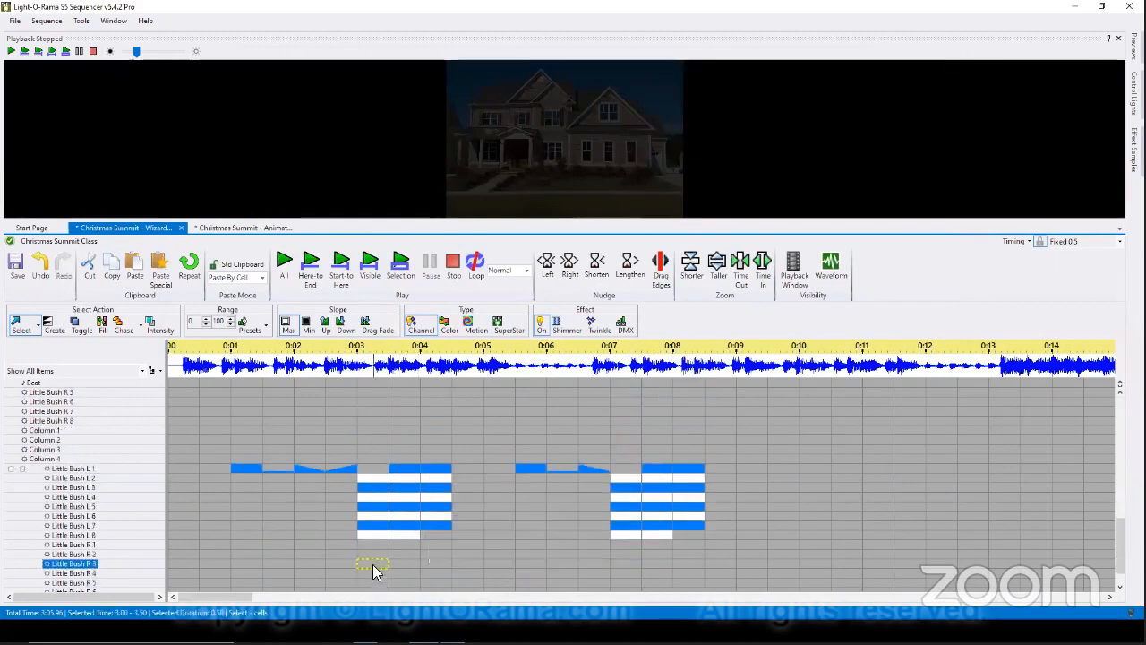
pyautogui.press('o')
pyautogui.scroll(5, 373, 438)
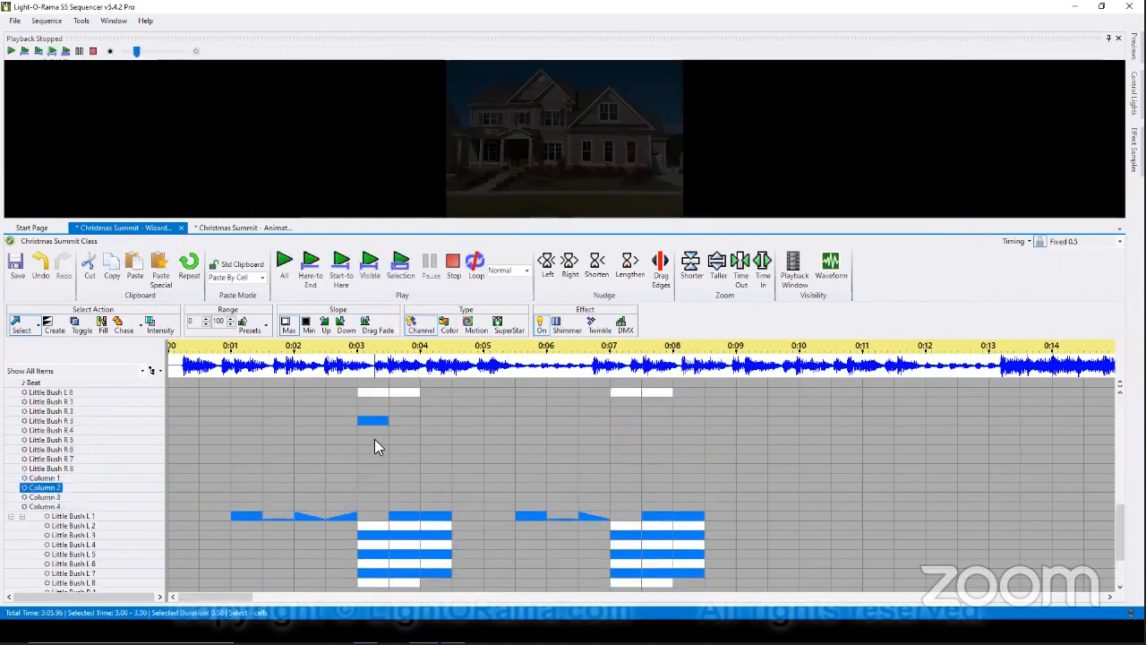
pyautogui.scroll(-1, 376, 420)
pyautogui.press('Delete')
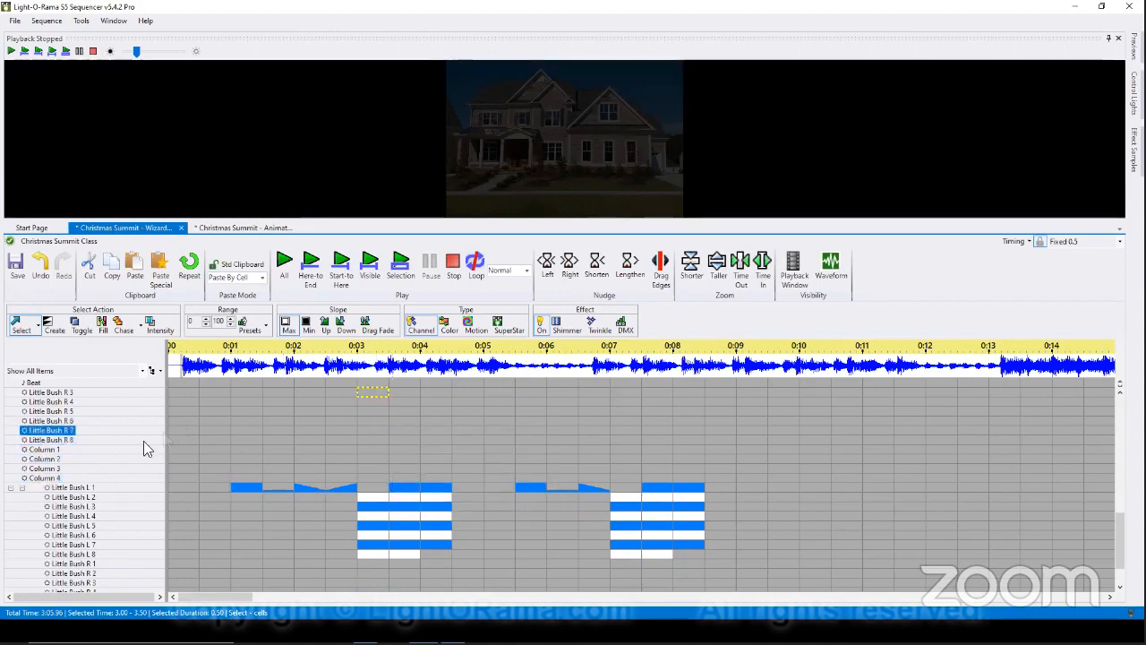
# Collapse the Little Bushes group and add a new grid view named VCS Example.
pyautogui.click(12, 491)
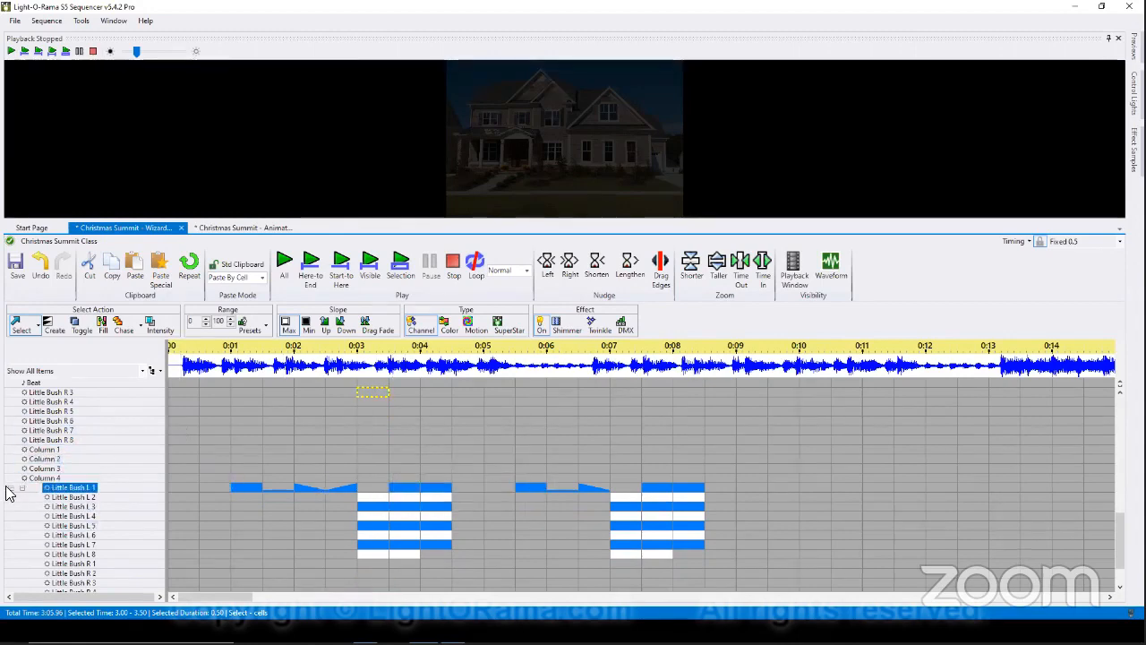
pyautogui.click(21, 488)
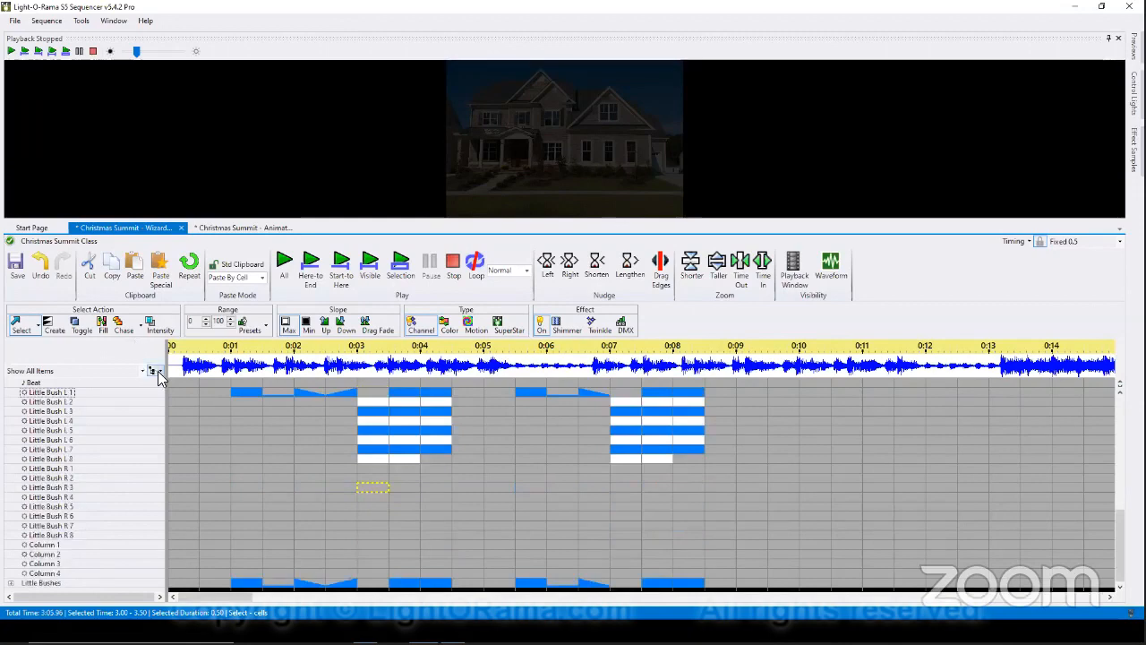
pyautogui.click(153, 370)
pyautogui.click(215, 211)
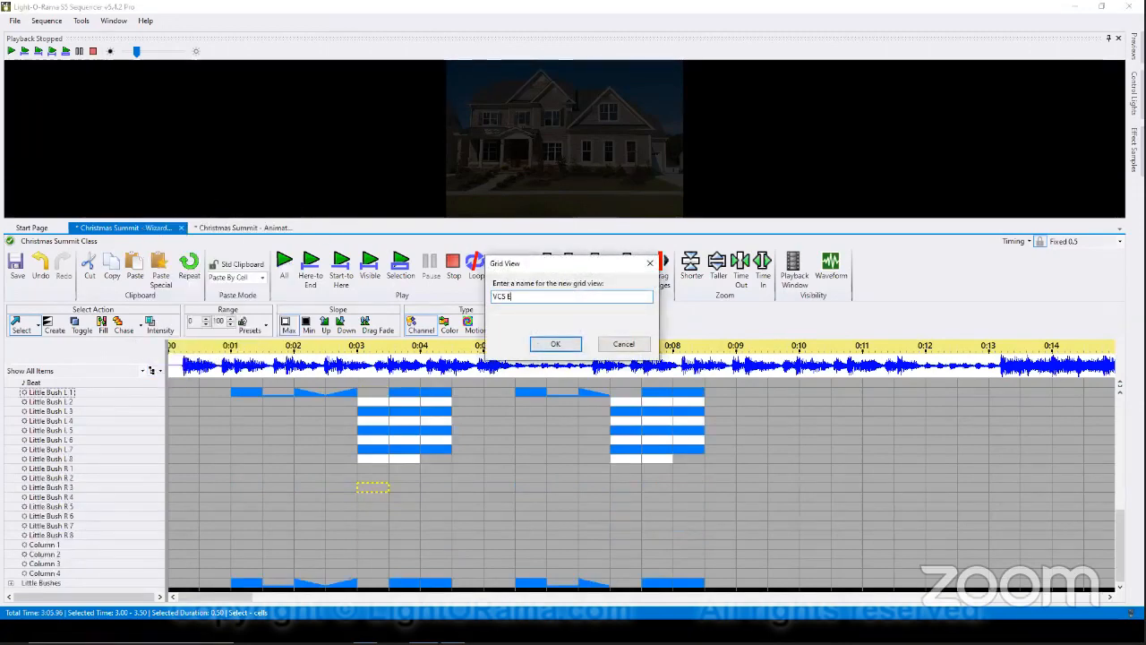
pyautogui.click(572, 348)
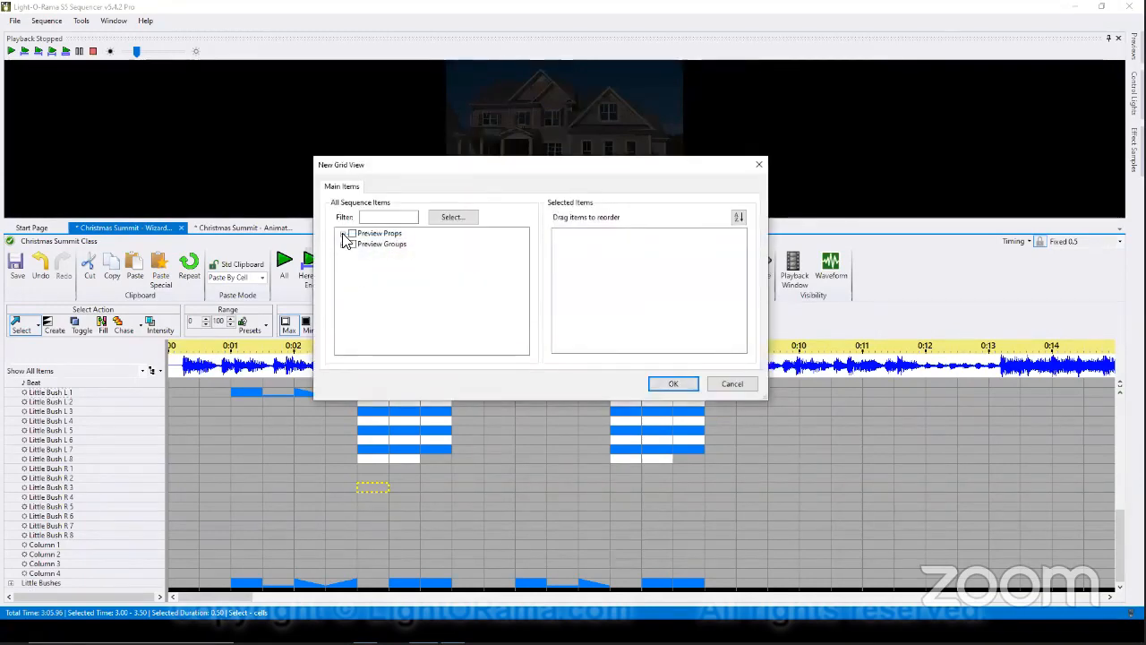
# Include all preview props in the new grid view, but exclude Little Bush R 1 through R 8.
pyautogui.click(344, 234)
pyautogui.click(351, 232)
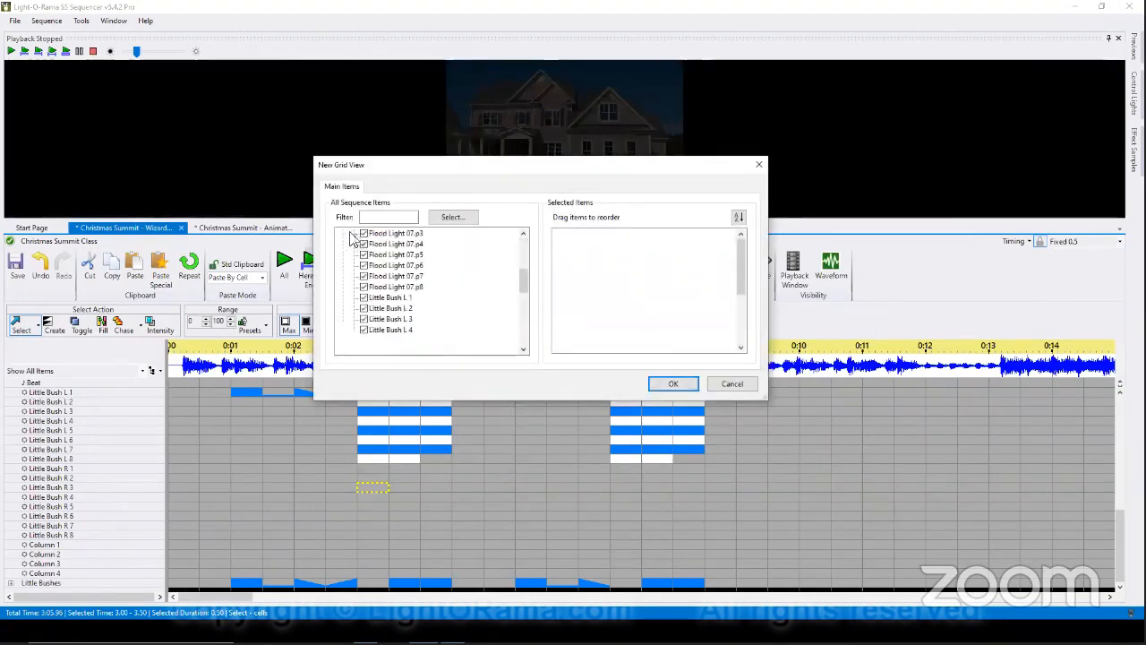
pyautogui.scroll(-8, 435, 309)
pyautogui.scroll(-2, 436, 309)
pyautogui.click(364, 320)
pyautogui.click(364, 309)
pyautogui.click(364, 298)
pyautogui.click(364, 287)
pyautogui.click(365, 276)
pyautogui.click(364, 266)
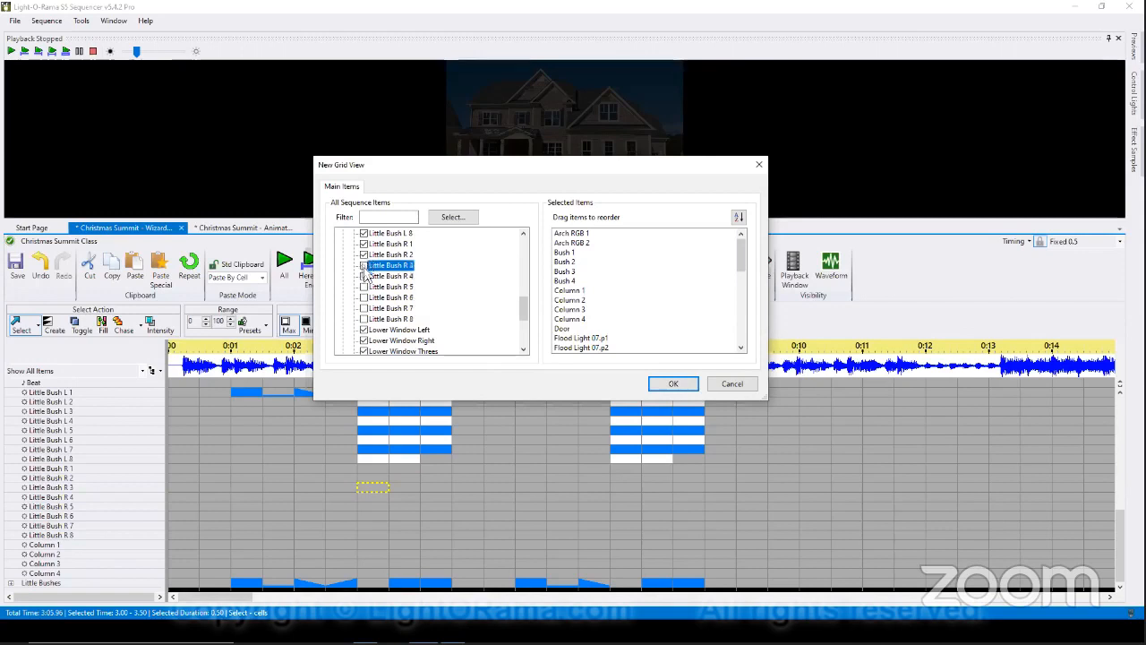
pyautogui.click(364, 256)
pyautogui.scroll(2, 448, 300)
pyautogui.click(364, 309)
# Exclude Little Bush L 1 through L 8 from the new grid view's items.
pyautogui.click(364, 298)
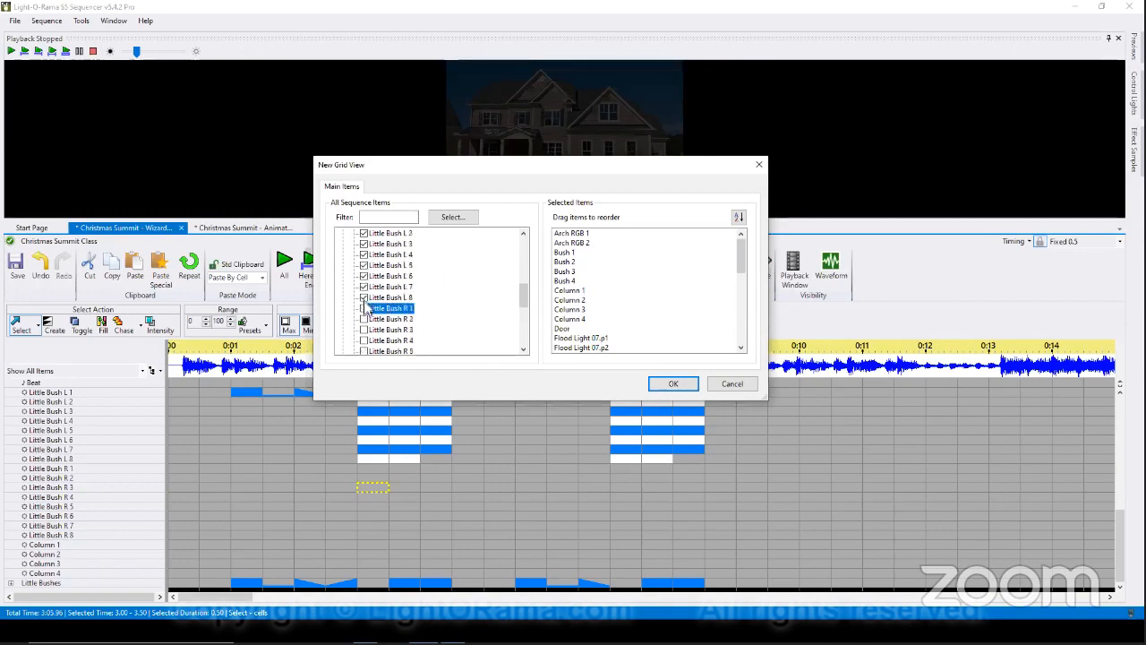
pyautogui.click(364, 288)
pyautogui.click(364, 277)
pyautogui.click(364, 266)
pyautogui.click(364, 255)
pyautogui.click(363, 244)
pyautogui.click(364, 234)
pyautogui.scroll(2, 381, 275)
pyautogui.click(364, 287)
# Include the Little Bushes preview group after the selected props and create the grid view.
pyautogui.scroll(5, 473, 301)
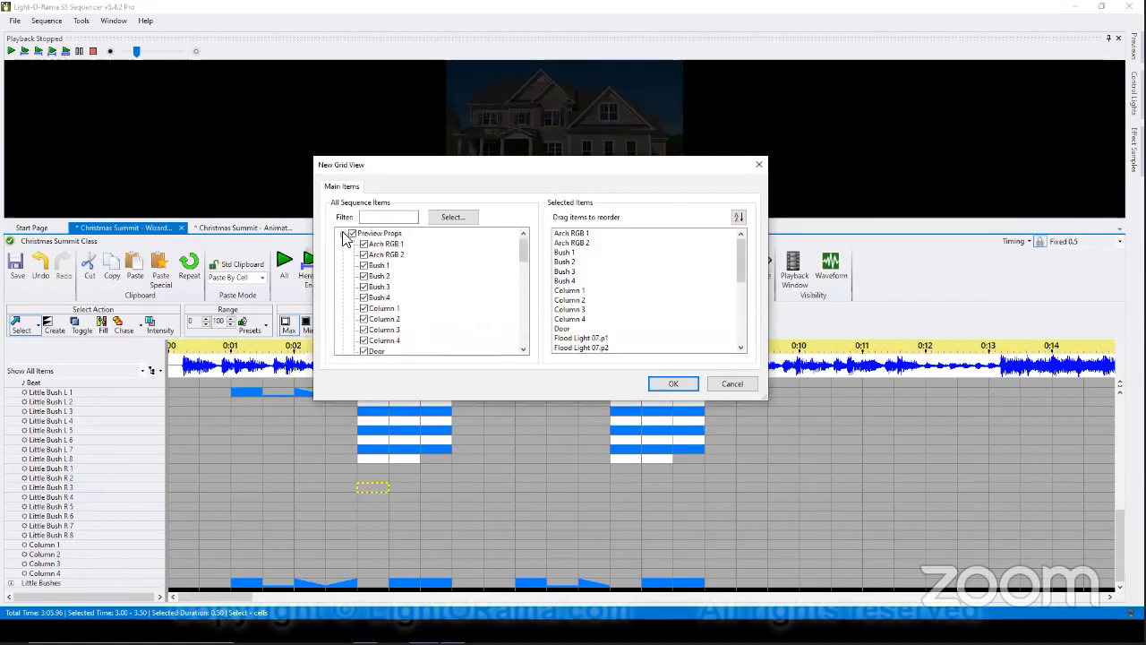
pyautogui.click(344, 233)
pyautogui.click(343, 244)
pyautogui.click(363, 266)
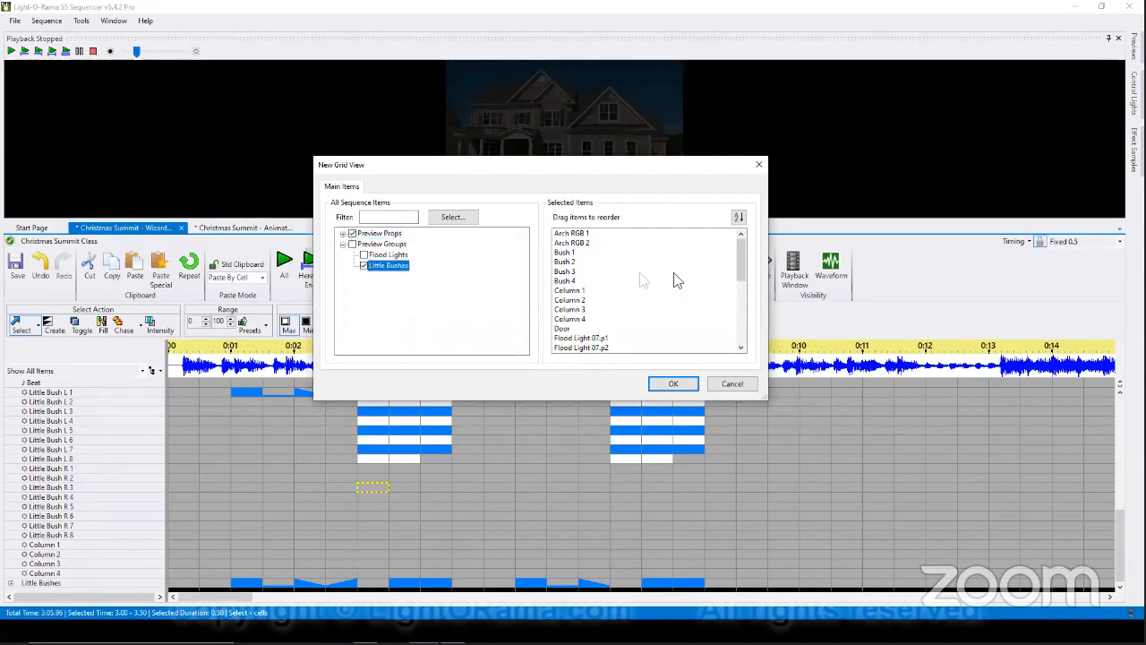
pyautogui.moveTo(739, 259); pyautogui.dragTo(747, 350)
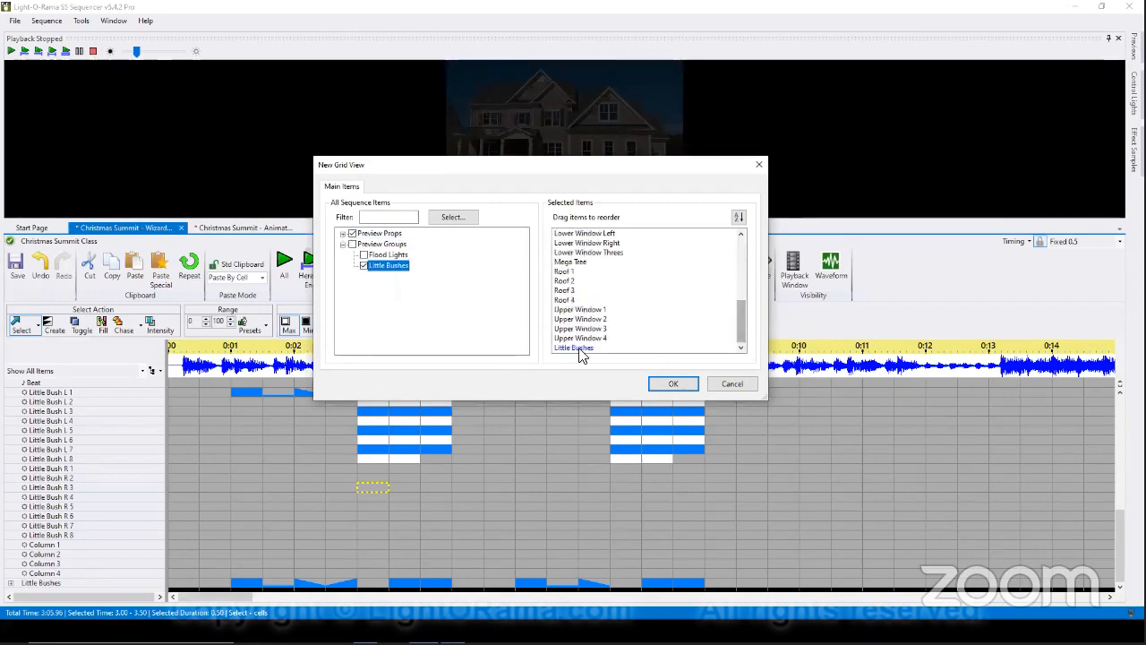
pyautogui.click(682, 387)
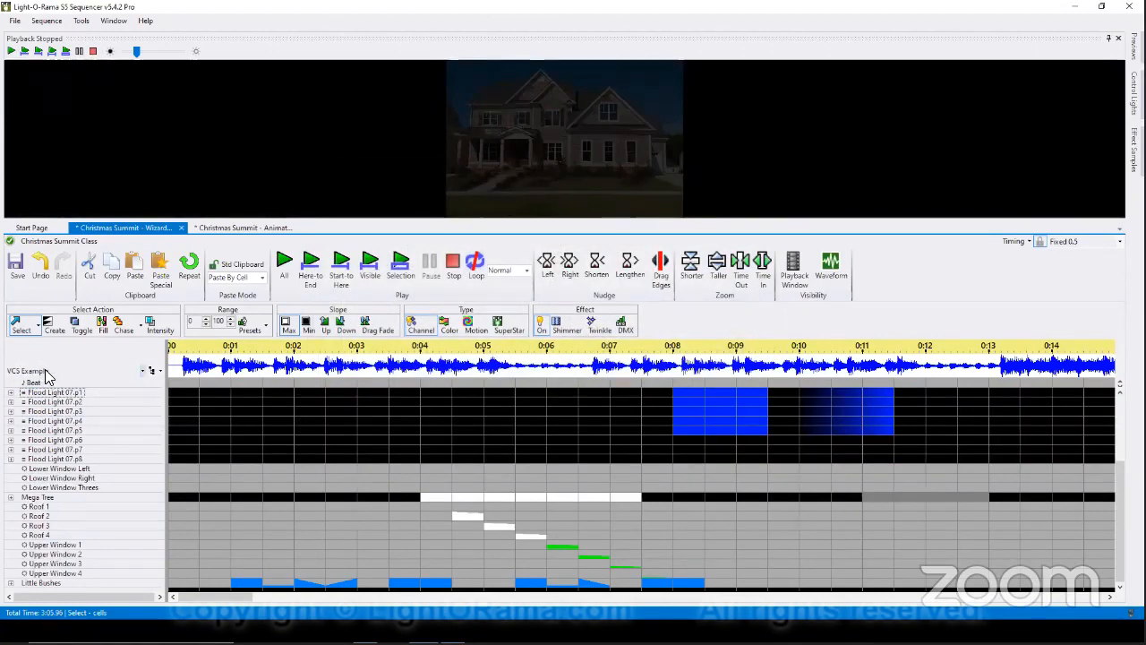
# Examine the rows of the VCS Example view, expanding the Little Bushes group to see its members and collapsing it again.
pyautogui.click(58, 562)
pyautogui.moveTo(56, 544); pyautogui.dragTo(79, 551)
pyautogui.click(86, 468)
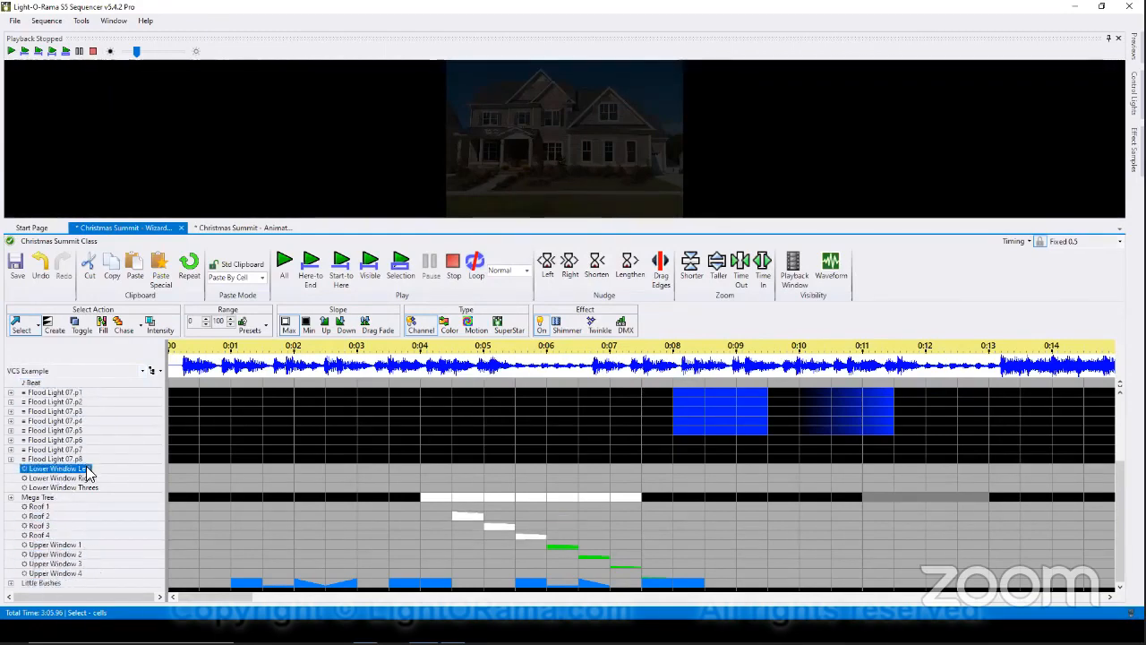
pyautogui.scroll(4, 86, 468)
pyautogui.scroll(-4, 87, 473)
pyautogui.click(22, 583)
pyautogui.scroll(-5, 72, 566)
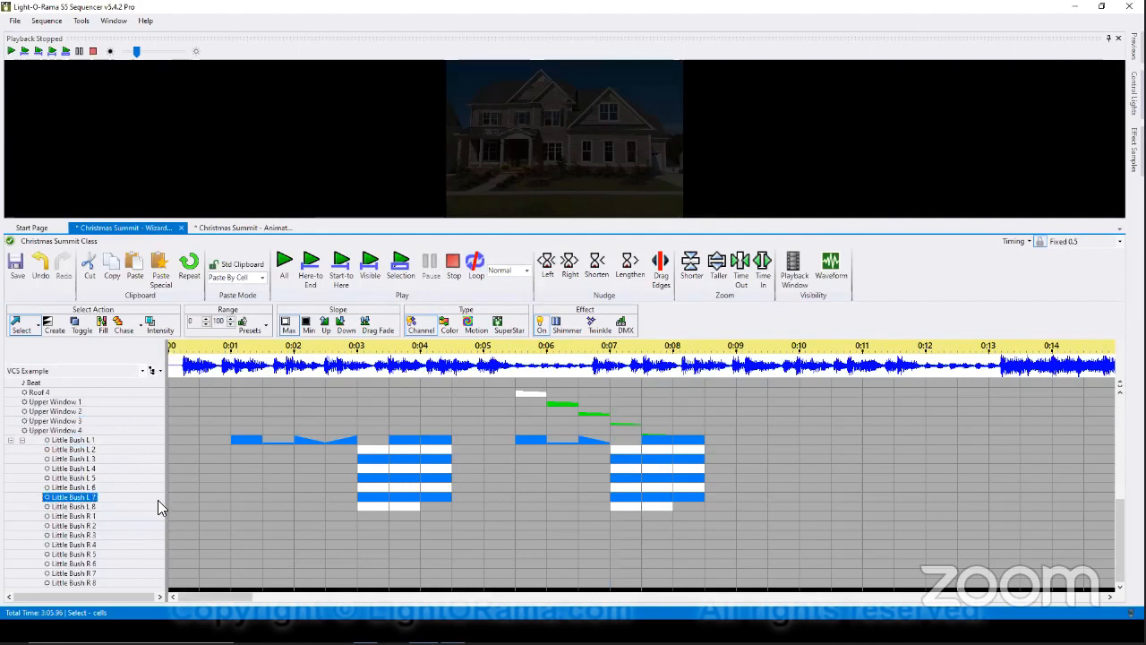
pyautogui.click(12, 440)
pyautogui.click(103, 543)
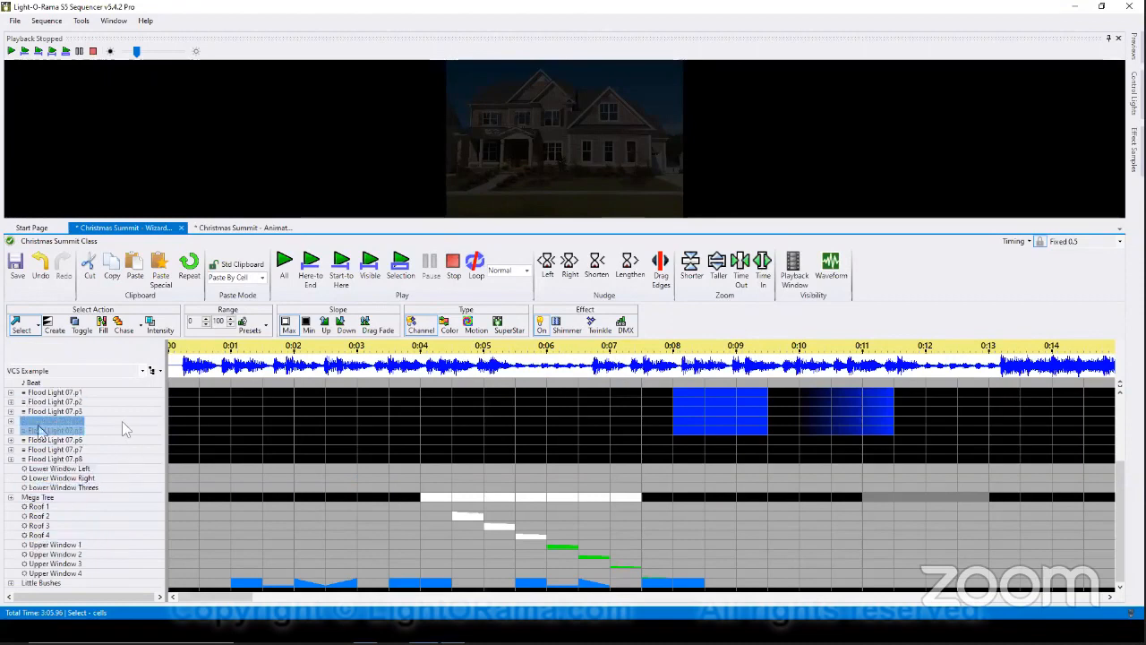
# Convert Roof 1 through Upper Window 4 into a grid view group named Example.
pyautogui.click(57, 441)
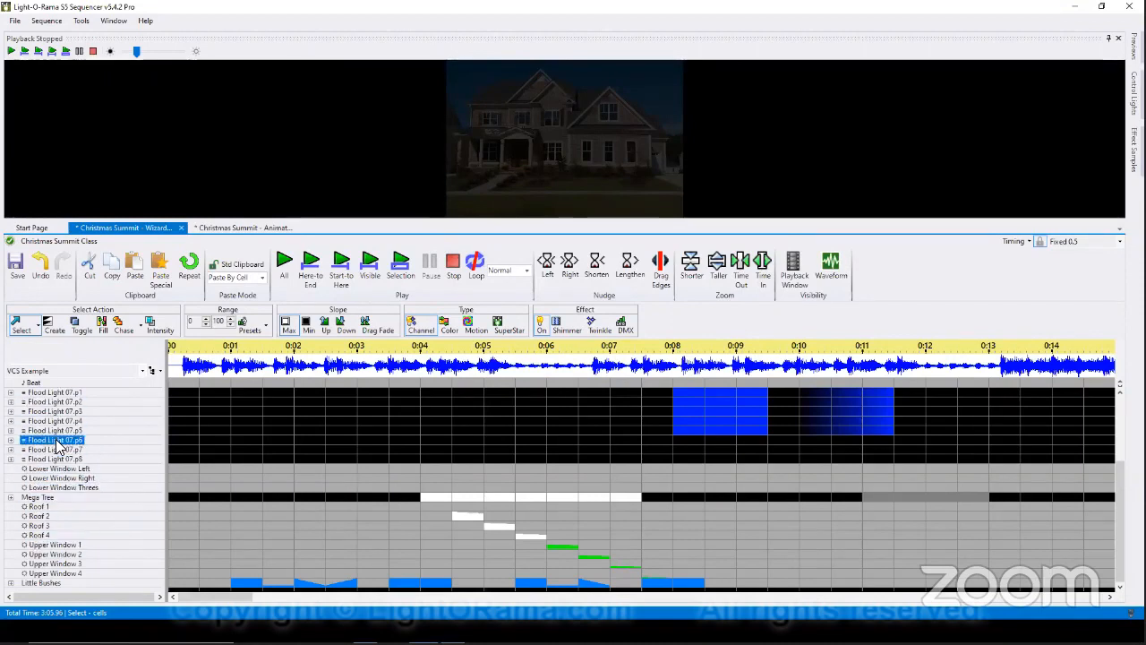
pyautogui.click(41, 508)
pyautogui.rightClick(42, 508)
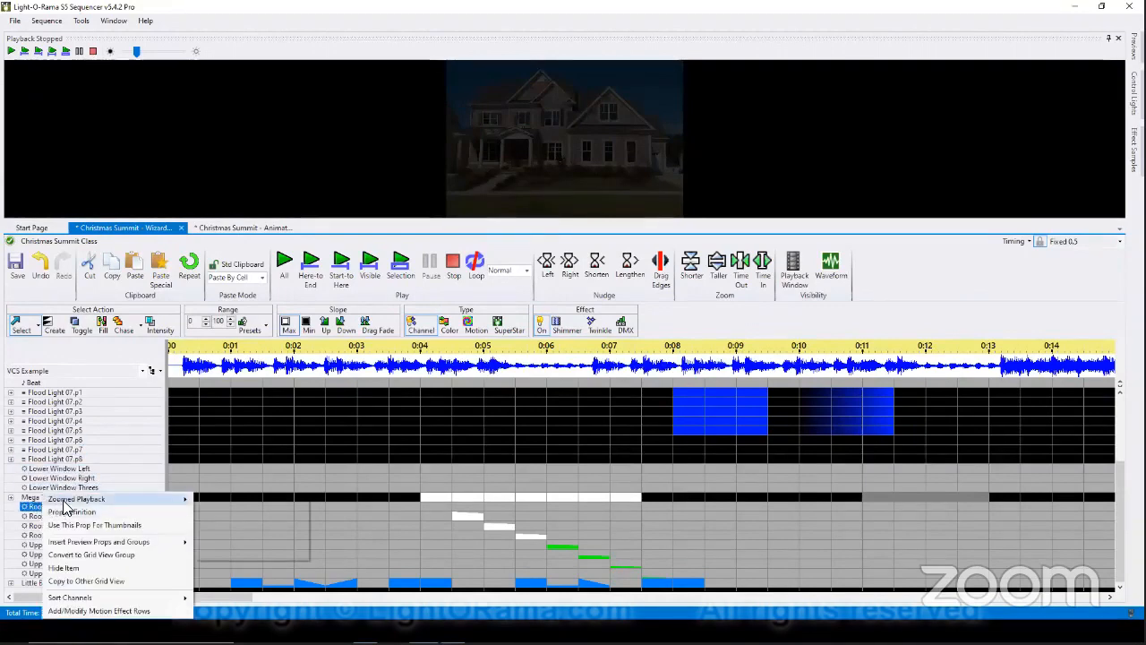
pyautogui.click(123, 559)
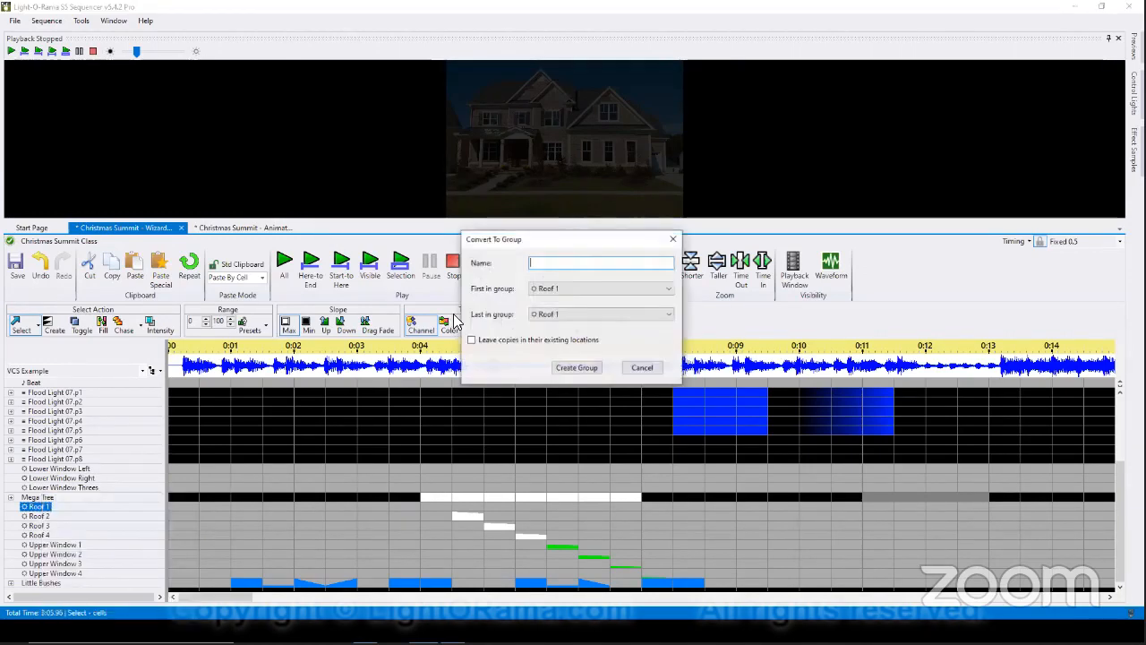
pyautogui.write('Example')
pyautogui.click(563, 312)
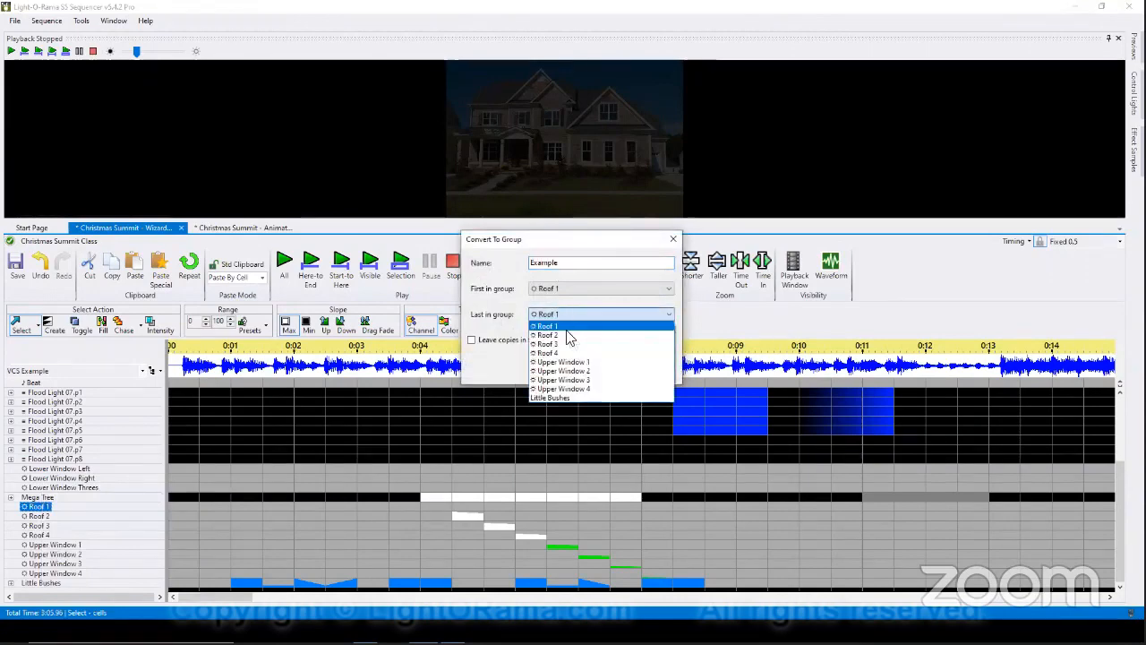
pyautogui.click(578, 394)
pyautogui.click(582, 374)
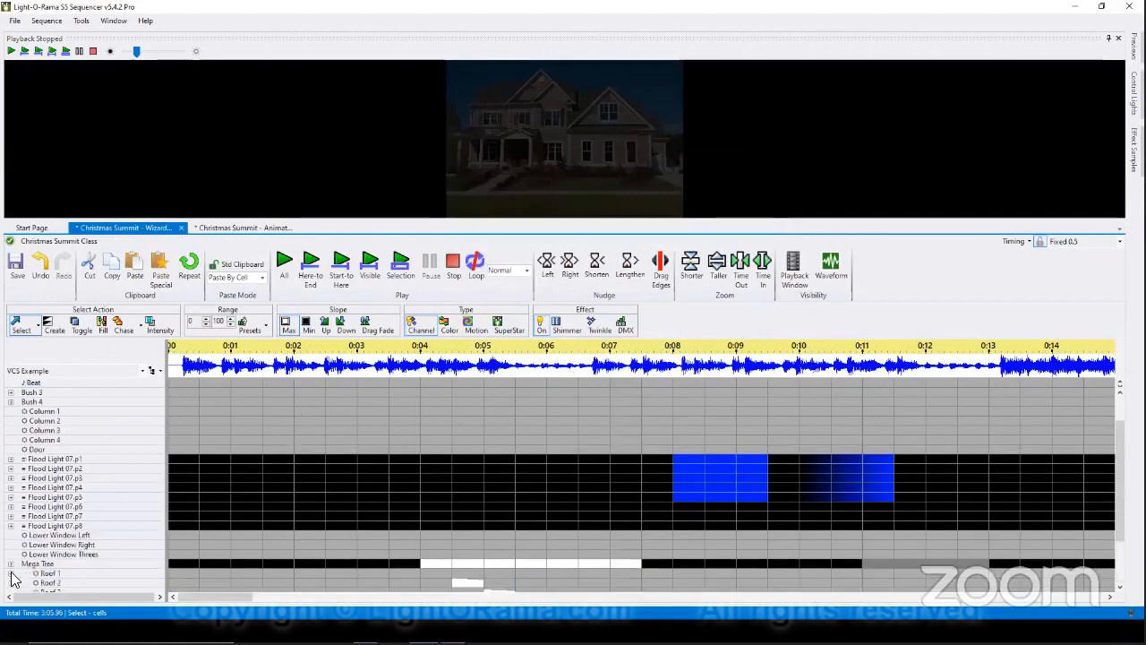
# Check the Example group's collapsed and expanded rows in the VCS Example view, and open the grid view options.
pyautogui.click(11, 574)
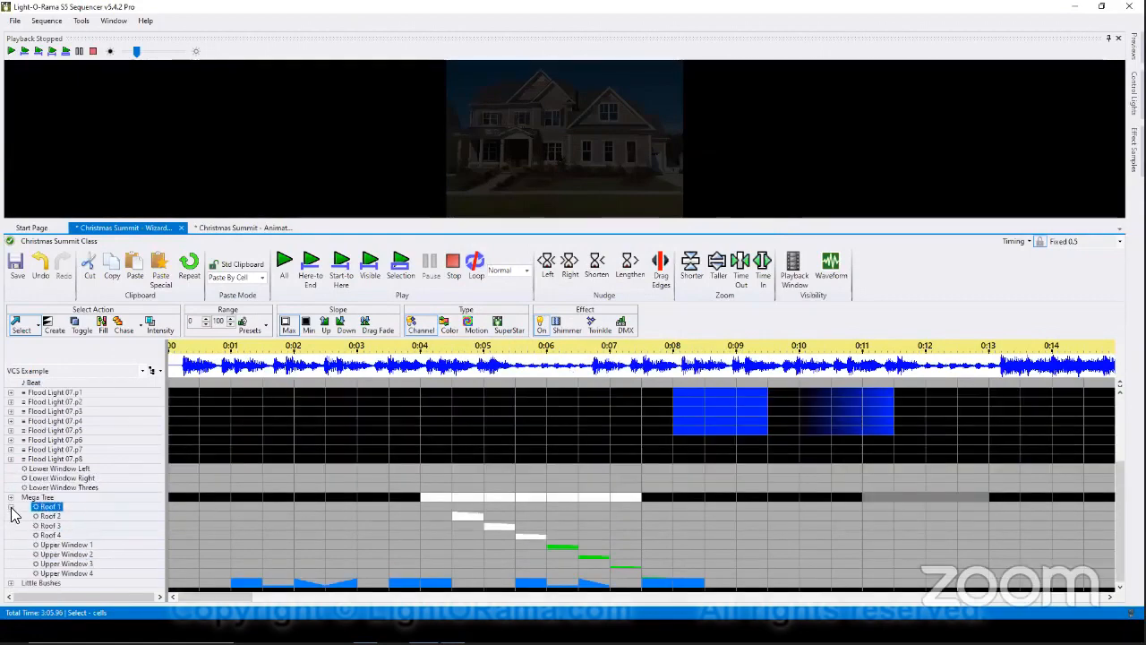
pyautogui.click(11, 508)
pyautogui.scroll(2, 59, 535)
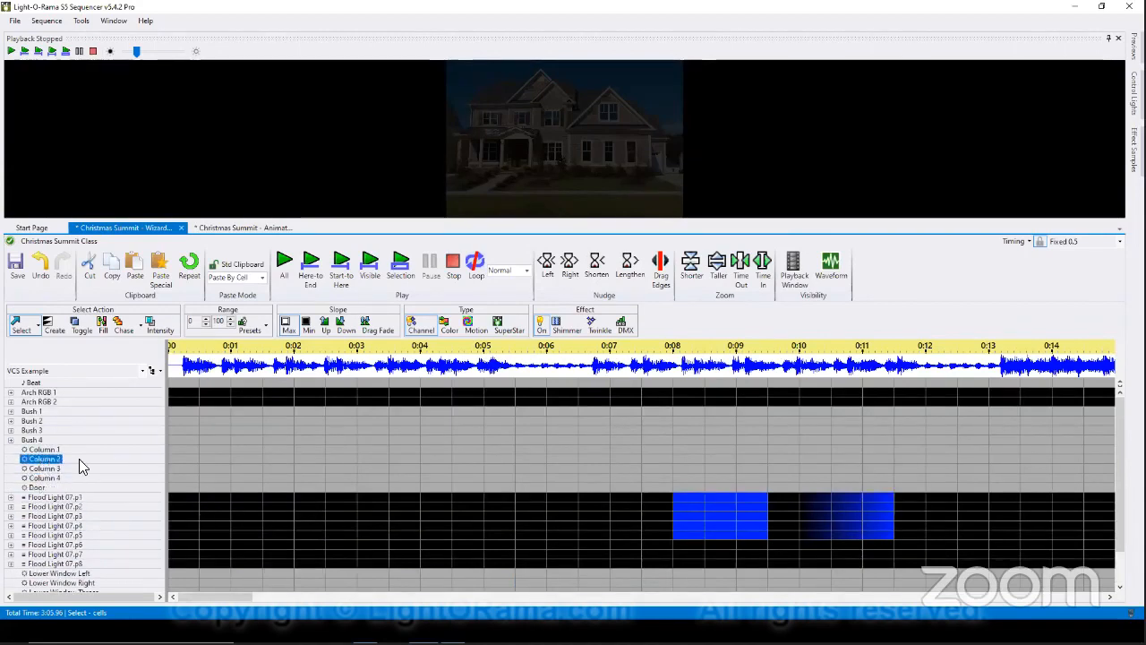
pyautogui.scroll(-1, 80, 465)
pyautogui.scroll(1, 78, 464)
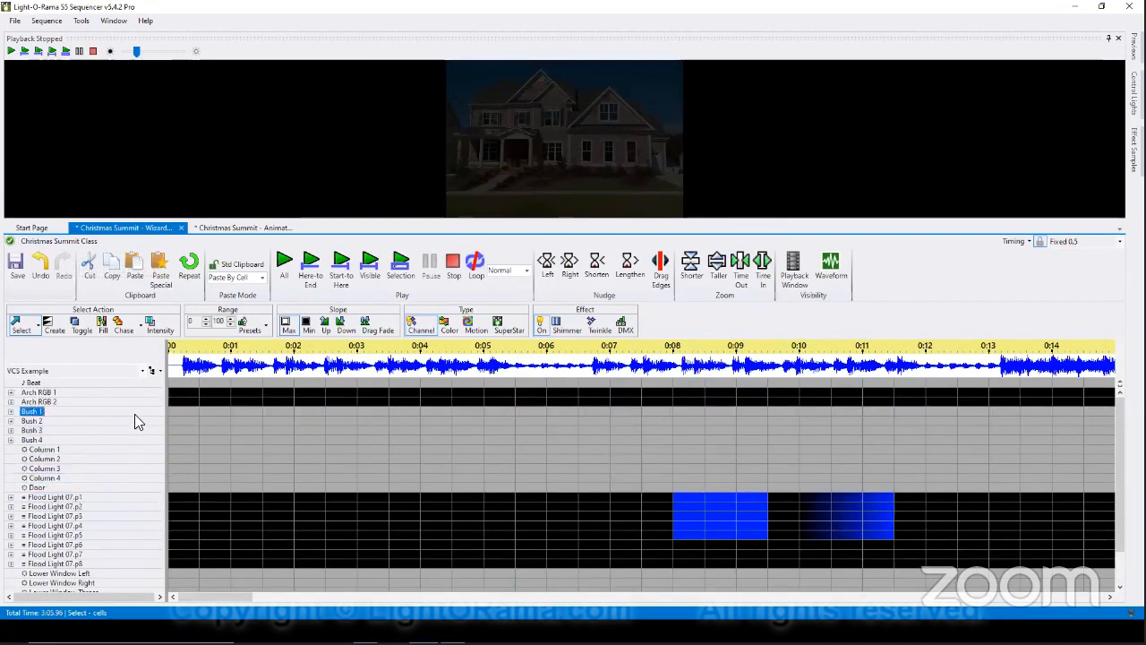
pyautogui.click(154, 371)
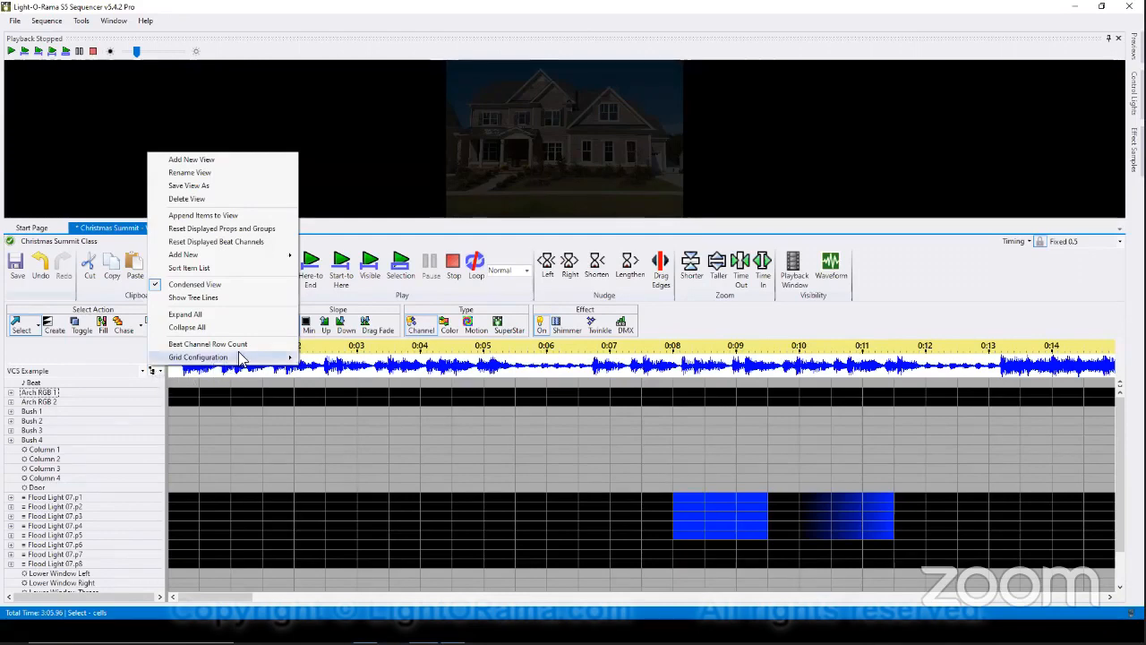
# Check the Grid Configuration export and import options for the VCS Example view, and dismiss them without choosing either.
pyautogui.moveTo(240, 358)
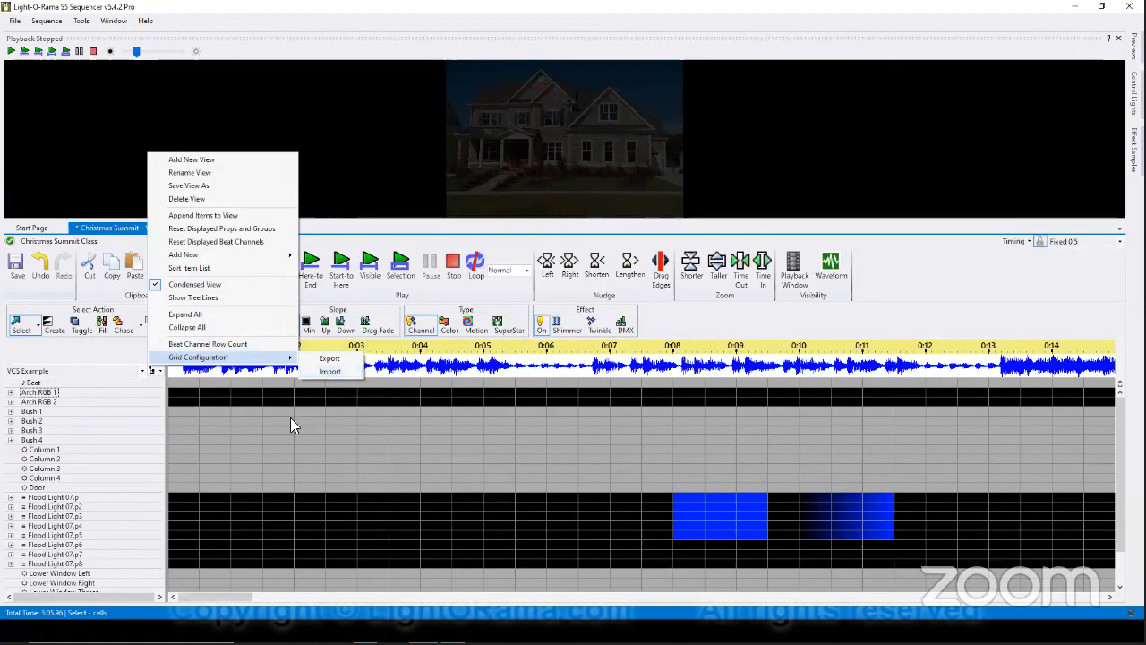
pyautogui.click(246, 449)
pyautogui.scroll(-2, 110, 458)
pyautogui.scroll(2, 109, 458)
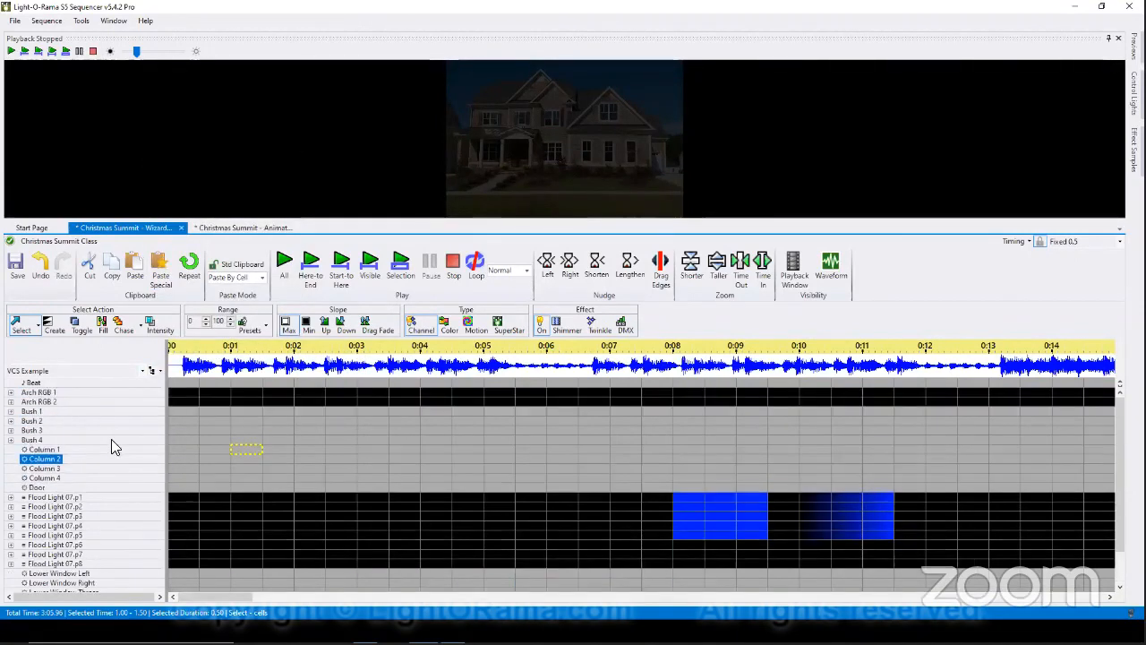
# Append the preview props Little Bush L 1 through Little Bush L 4 to the VCS Example view.
pyautogui.click(158, 368)
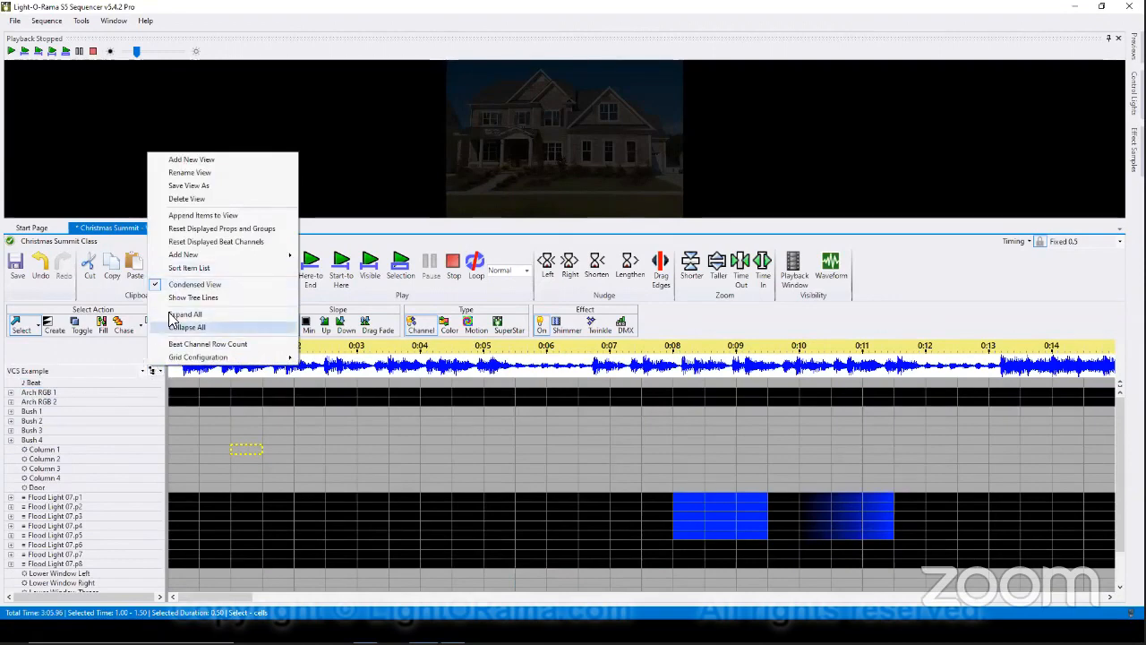
pyautogui.click(249, 218)
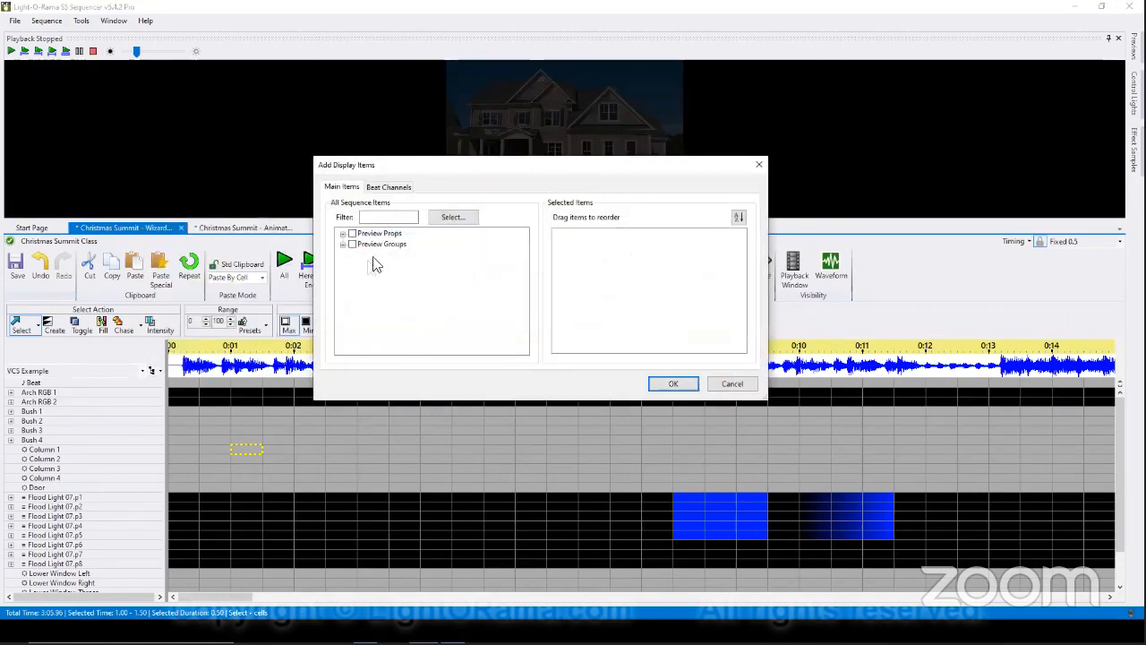
pyautogui.click(344, 234)
pyautogui.scroll(-6, 403, 304)
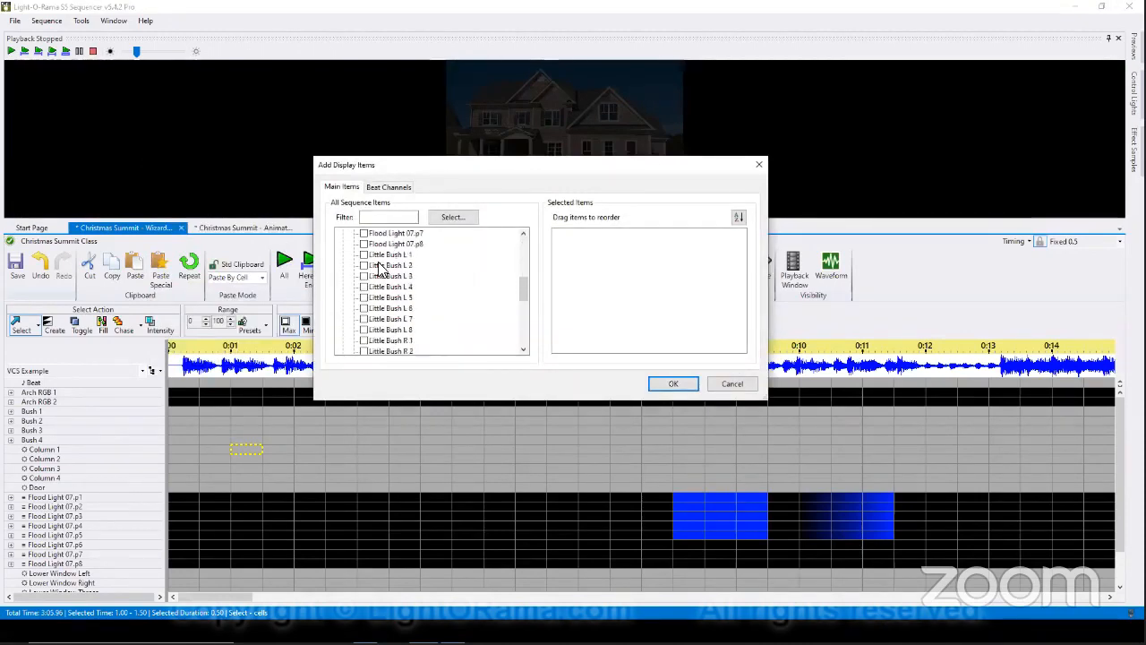
pyautogui.click(385, 255)
pyautogui.click(385, 265)
pyautogui.click(385, 276)
pyautogui.click(385, 287)
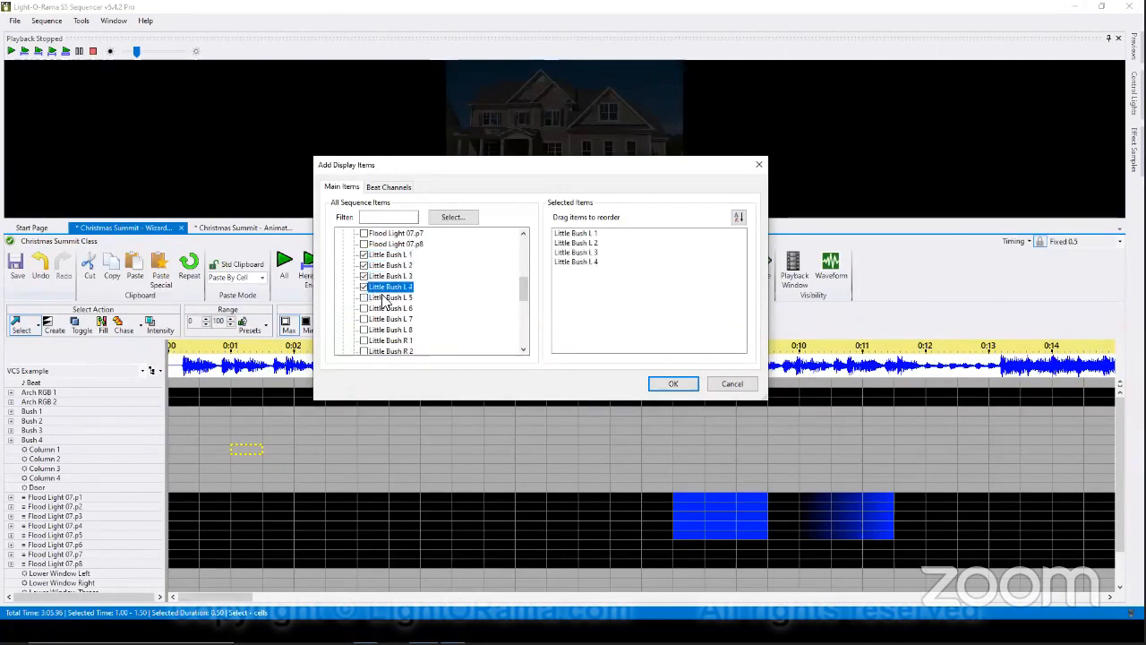
pyautogui.click(671, 382)
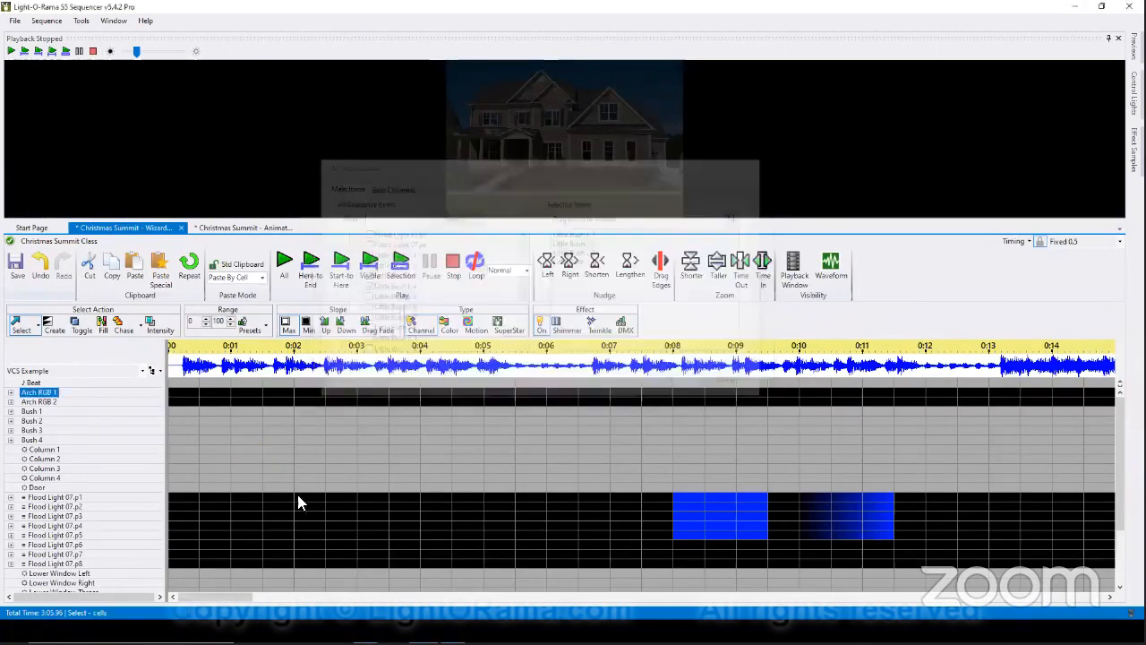
pyautogui.scroll(-3, 73, 498)
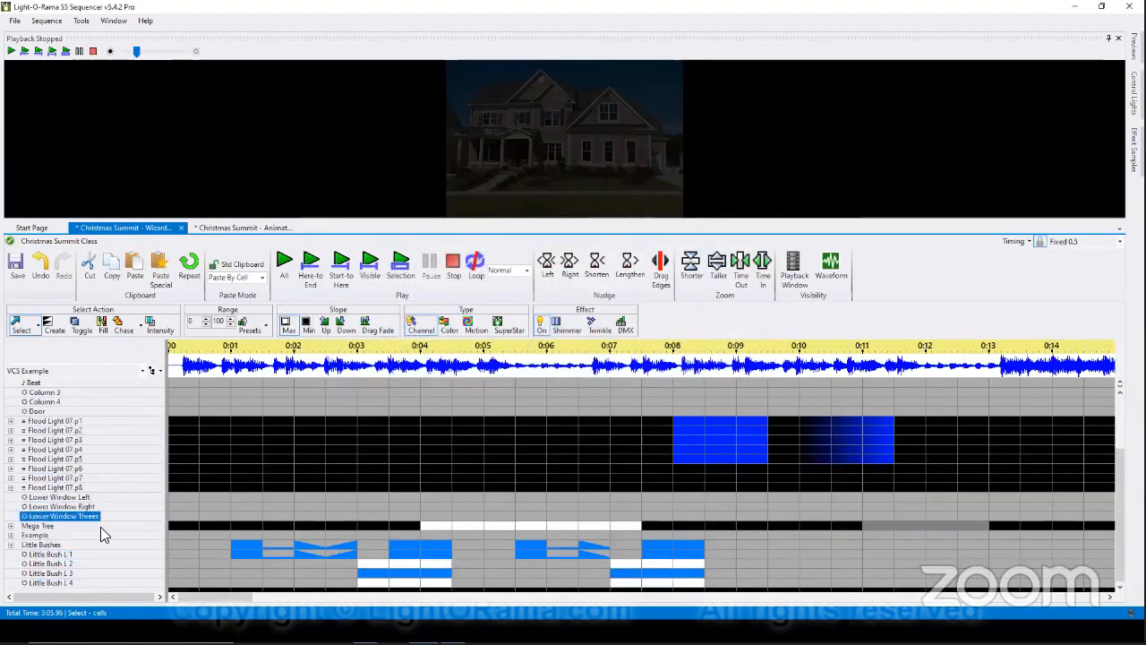
# Hide the individual Little Bush L 1 through L 4 rows below the Little Bushes group in the VCS Example view.
pyautogui.rightClick(59, 582)
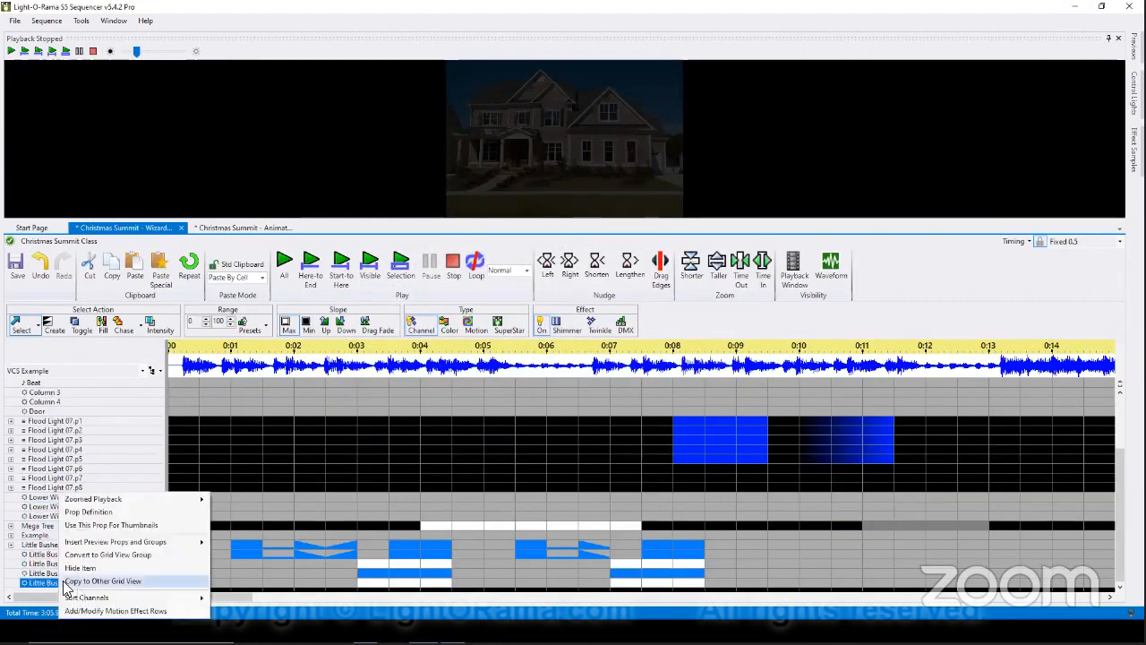
pyautogui.click(95, 570)
pyautogui.rightClick(51, 583)
pyautogui.click(72, 569)
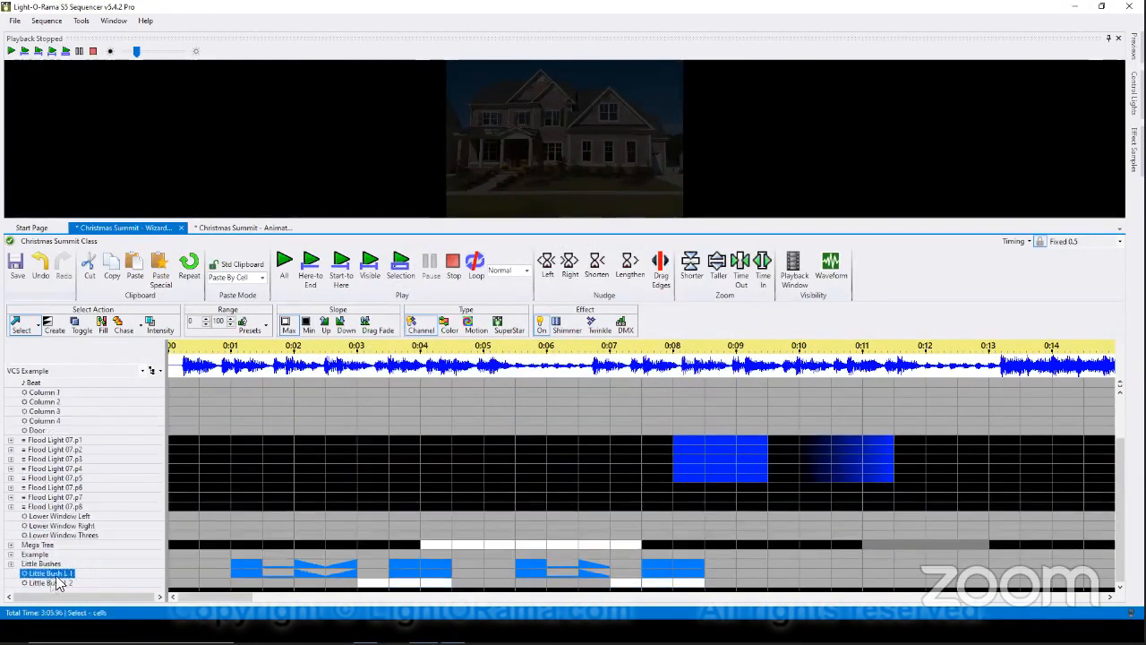
pyautogui.rightClick(55, 583)
pyautogui.click(73, 569)
pyautogui.rightClick(52, 579)
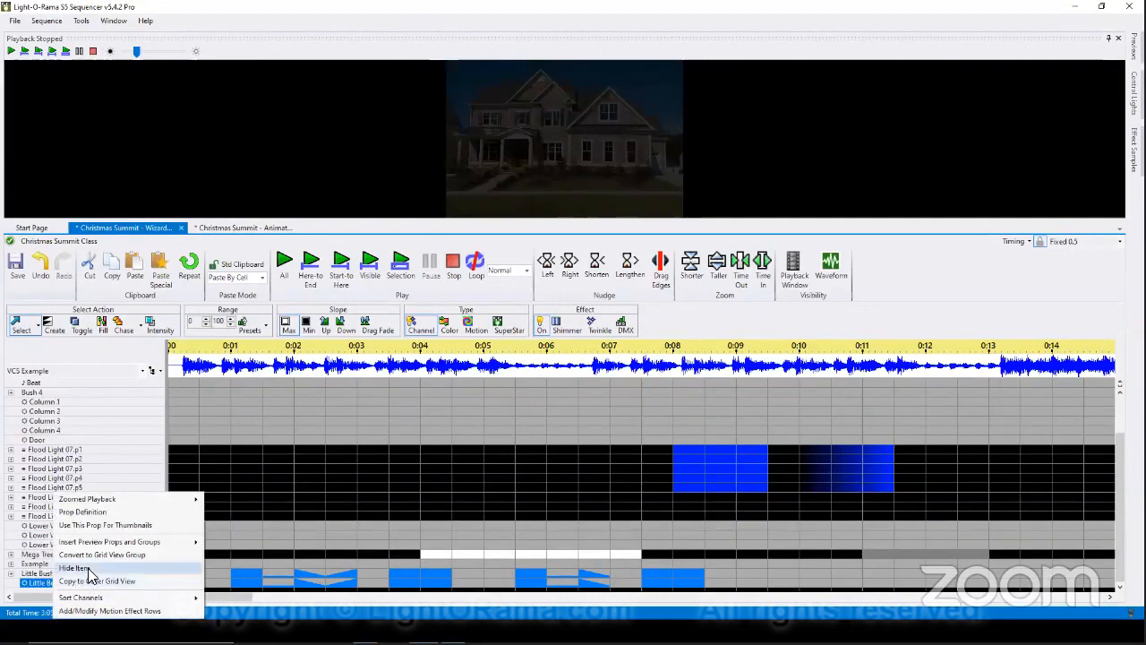
pyautogui.click(88, 568)
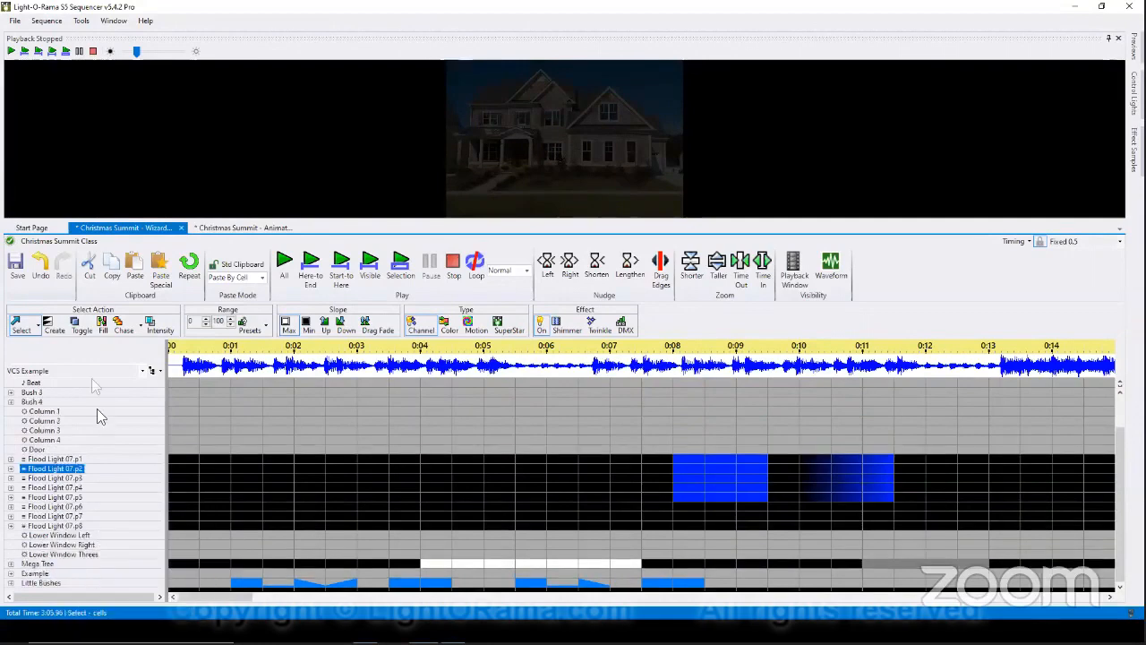
# Display the Show All Items view, check the row options of a Little Bush prop there, and return to the VCS Example view.
pyautogui.click(143, 370)
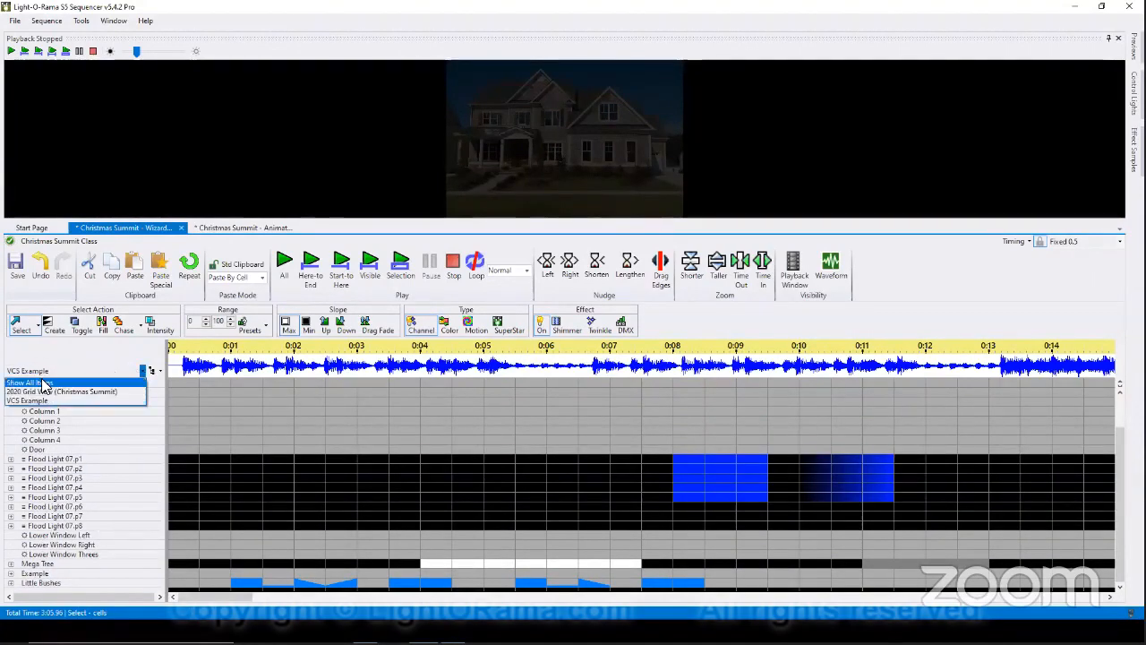
pyautogui.click(43, 385)
pyautogui.scroll(-5, 96, 483)
pyautogui.rightClick(43, 500)
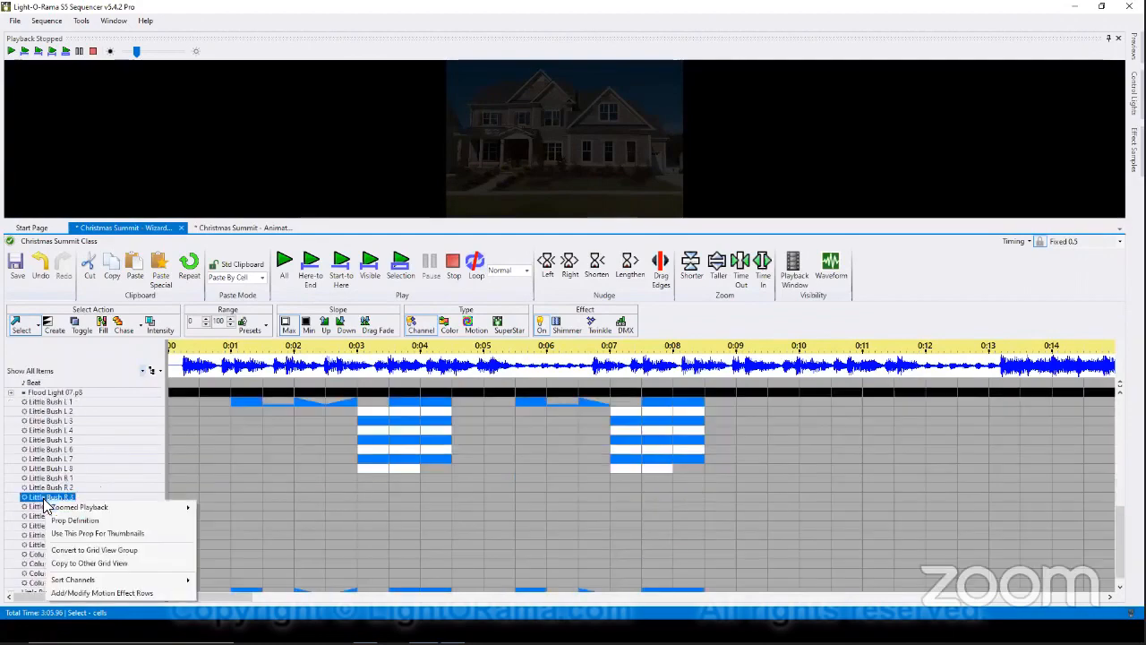
pyautogui.click(117, 441)
pyautogui.scroll(7, 100, 511)
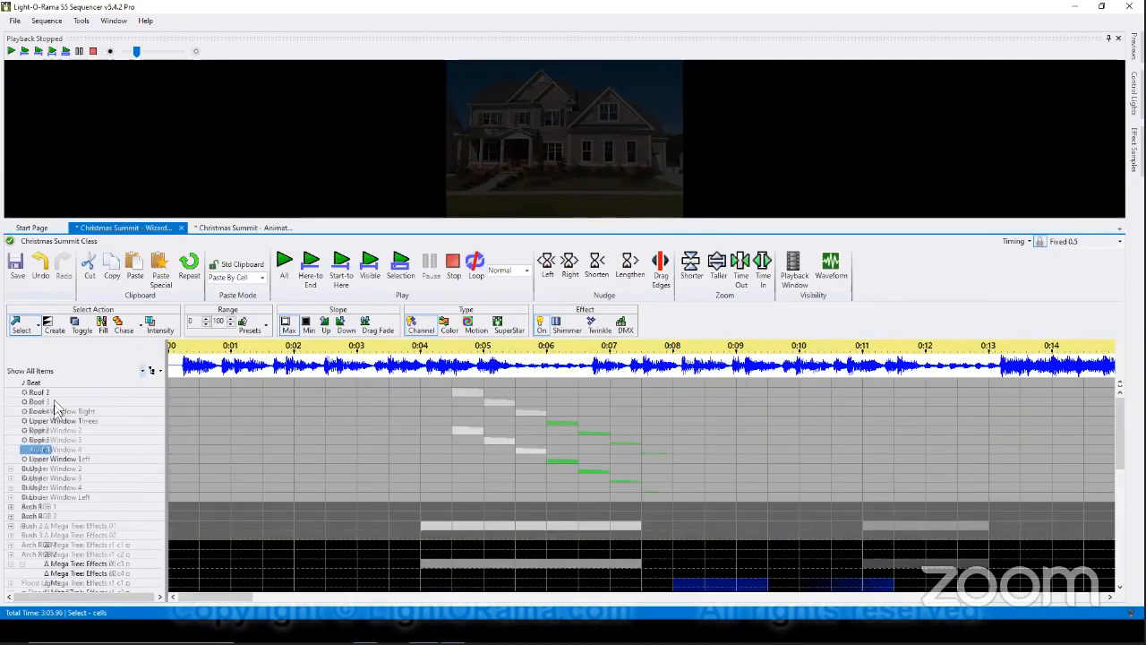
pyautogui.click(143, 370)
pyautogui.click(47, 398)
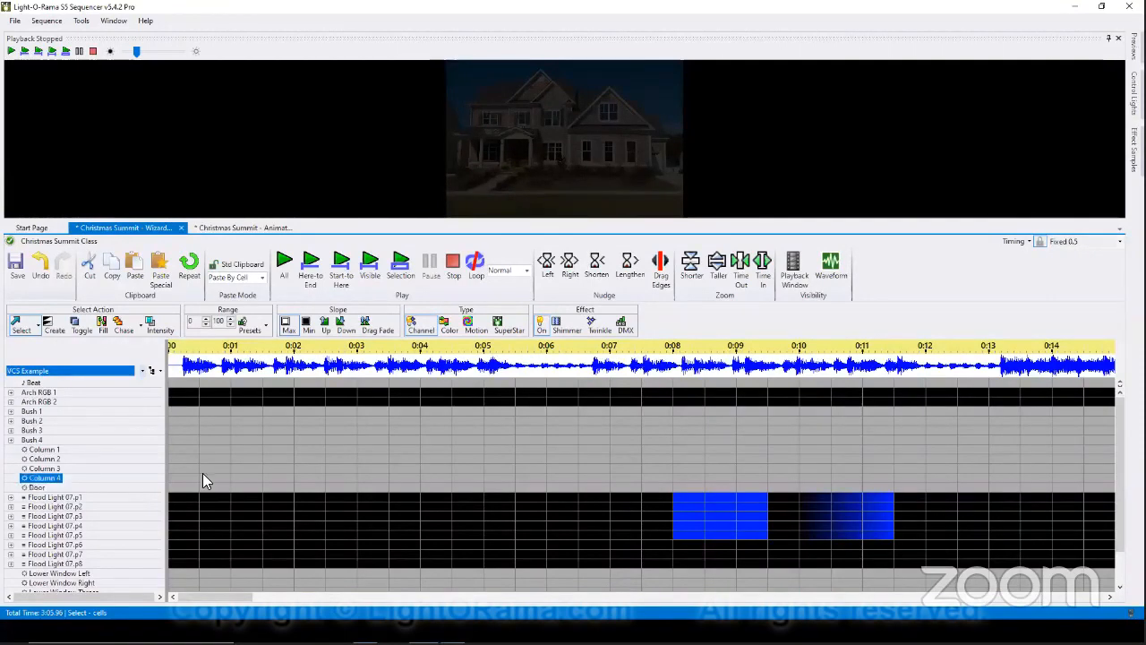
# Switch to the Google Slides presentation, go back to the "Where's That Button?" slide, and return to the sequencer.
pyautogui.hotkey('alt', 'Tab')
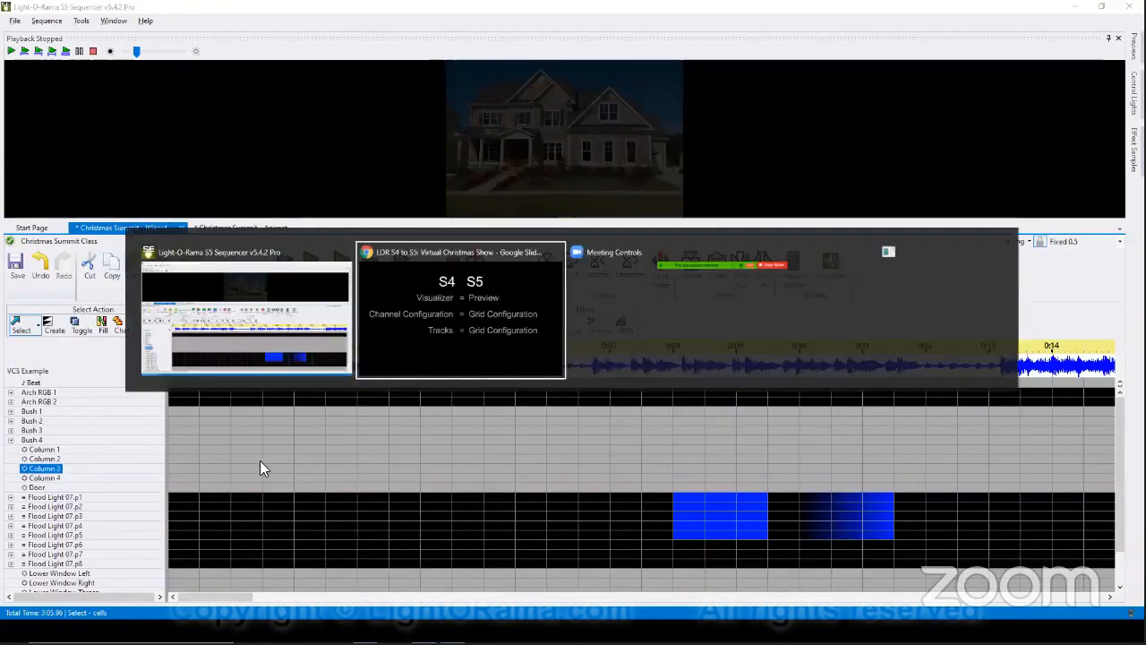
pyautogui.click(541, 442)
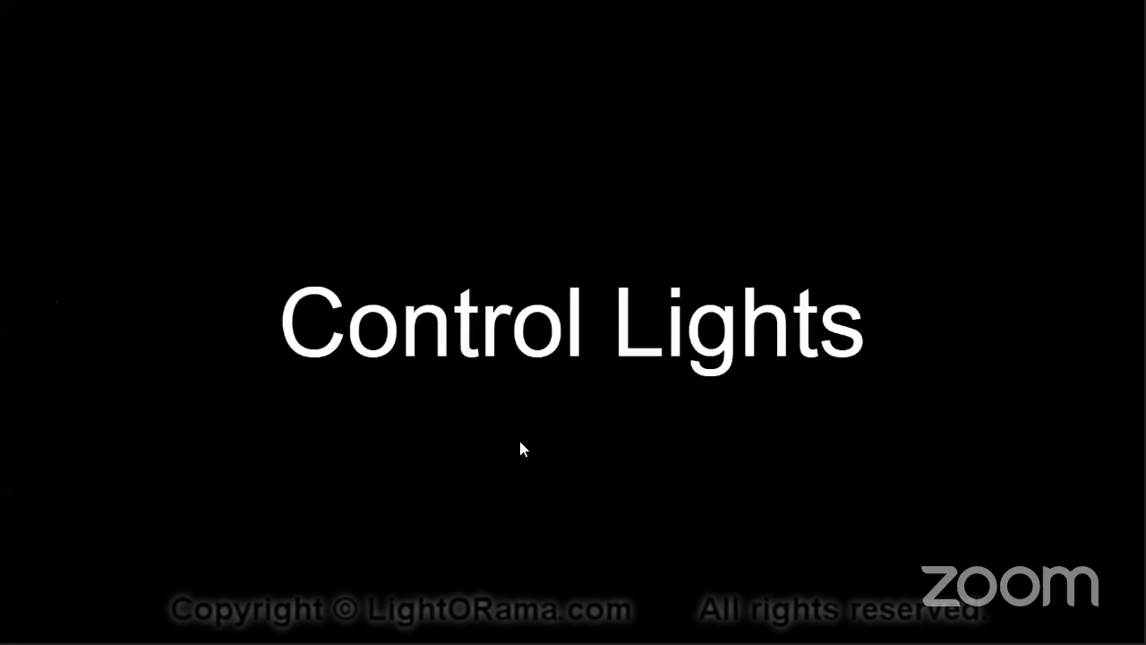
pyautogui.click(49, 609)
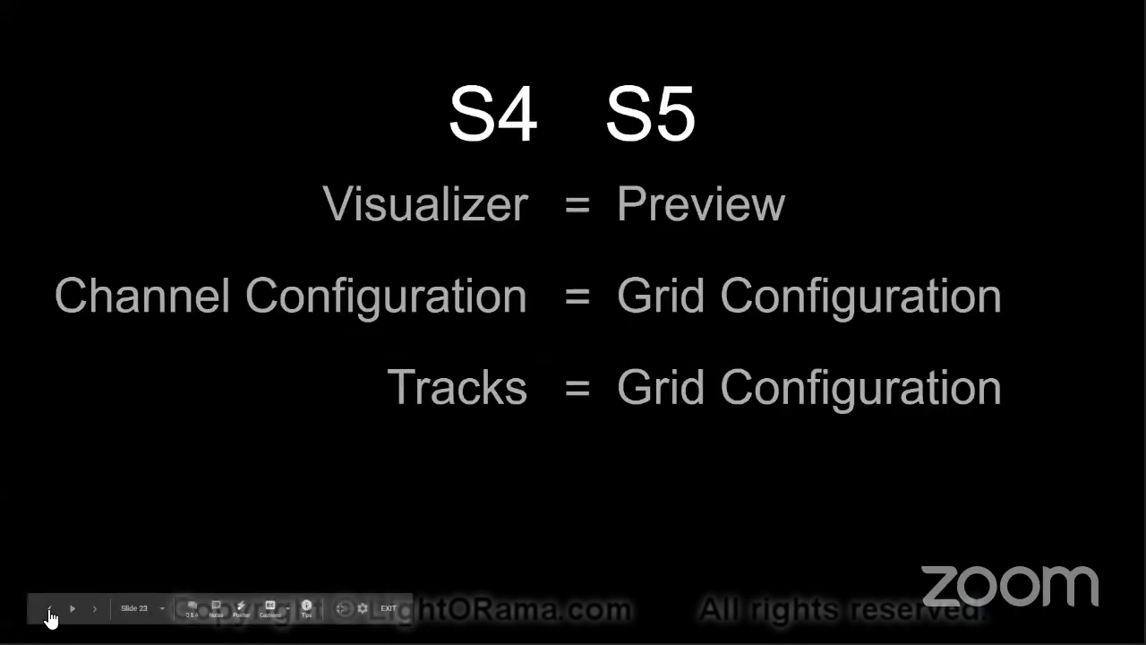
pyautogui.click(49, 609)
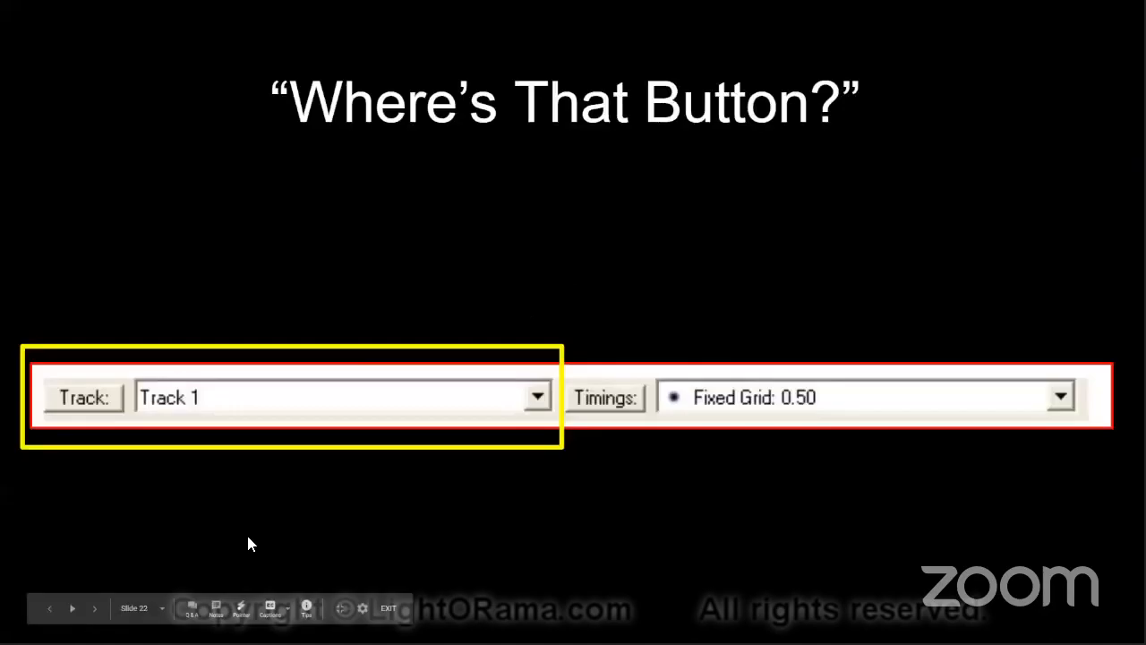
pyautogui.hotkey('alt', 'Tab')
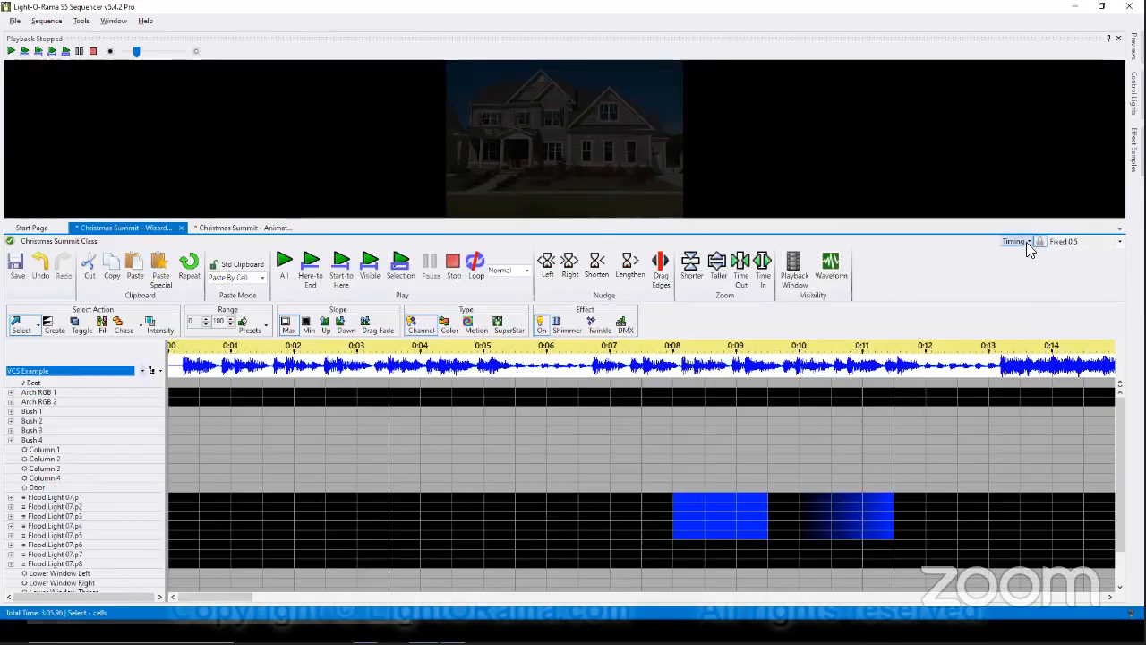
# Check which Timing Mark commands are available on the Bush 2 row with the Fixed 0.5 timing grid, and dismiss them.
pyautogui.rightClick(532, 419)
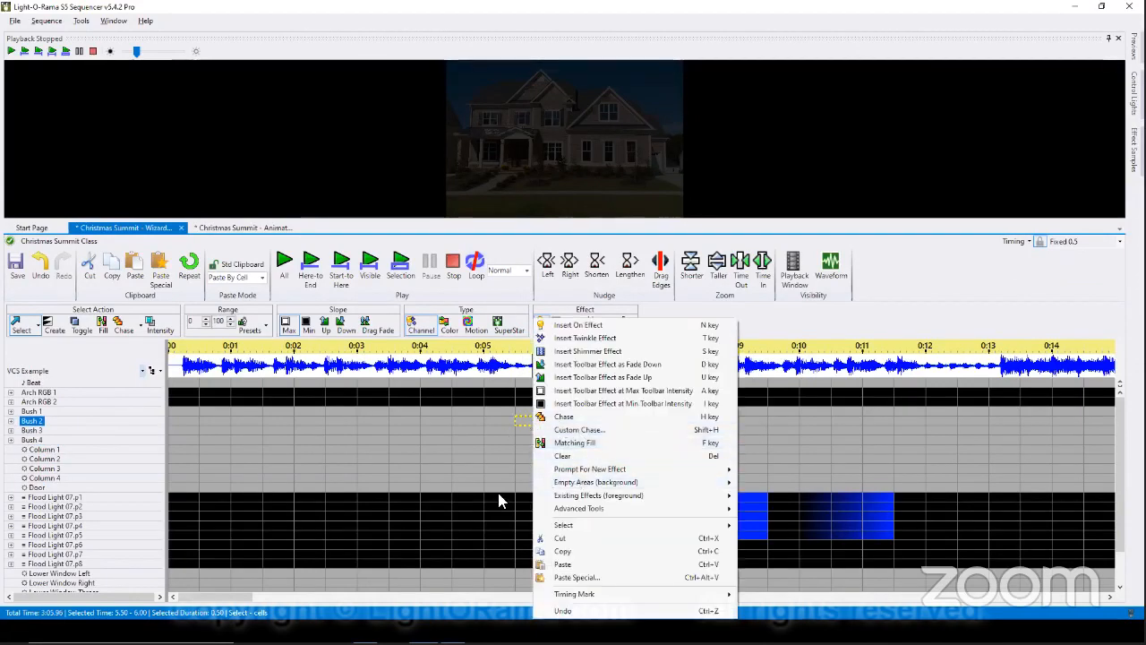
pyautogui.moveTo(643, 594)
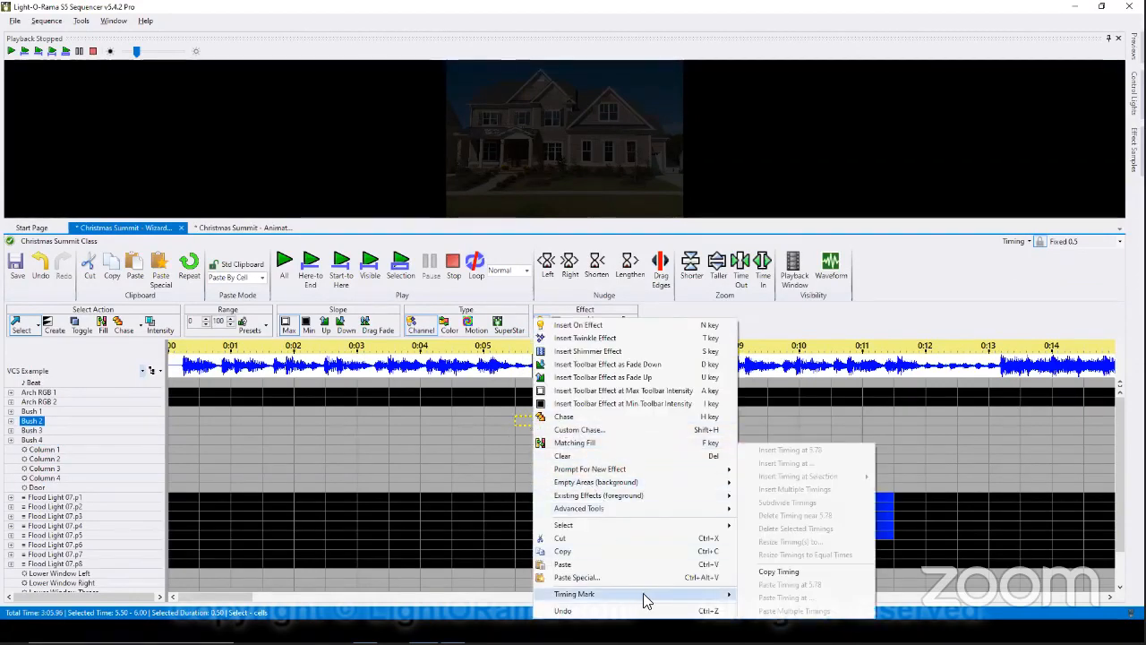
pyautogui.click(395, 431)
pyautogui.click(405, 421)
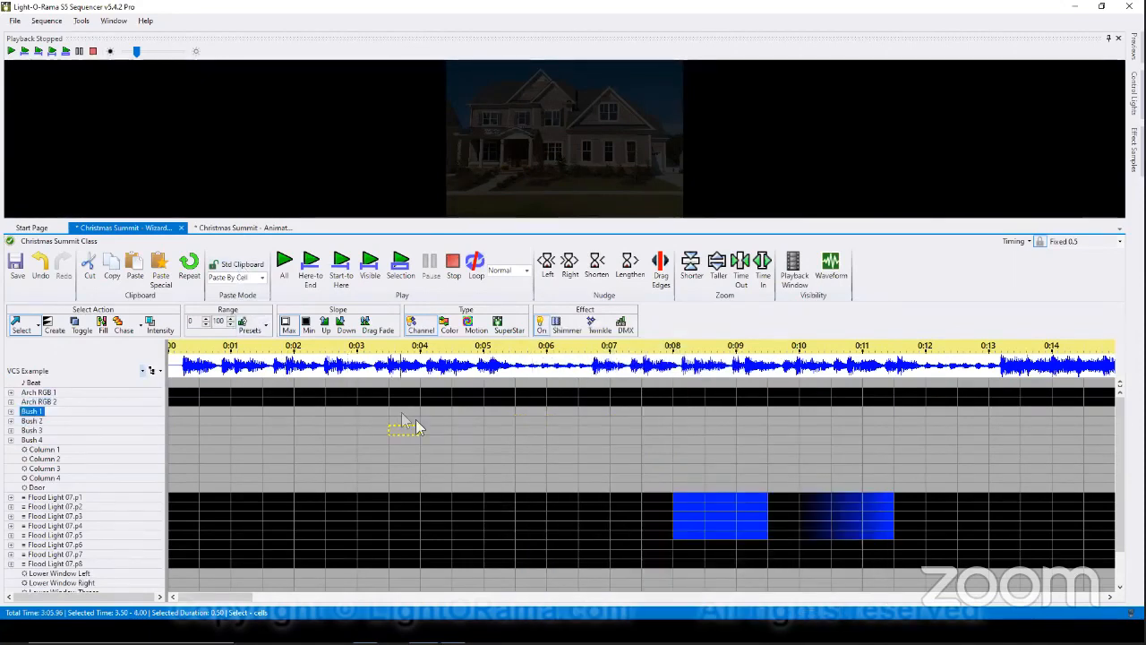
# Switch the sequence's timing grid to Default Free.
pyautogui.click(1030, 242)
pyautogui.click(1120, 241)
pyautogui.click(1119, 240)
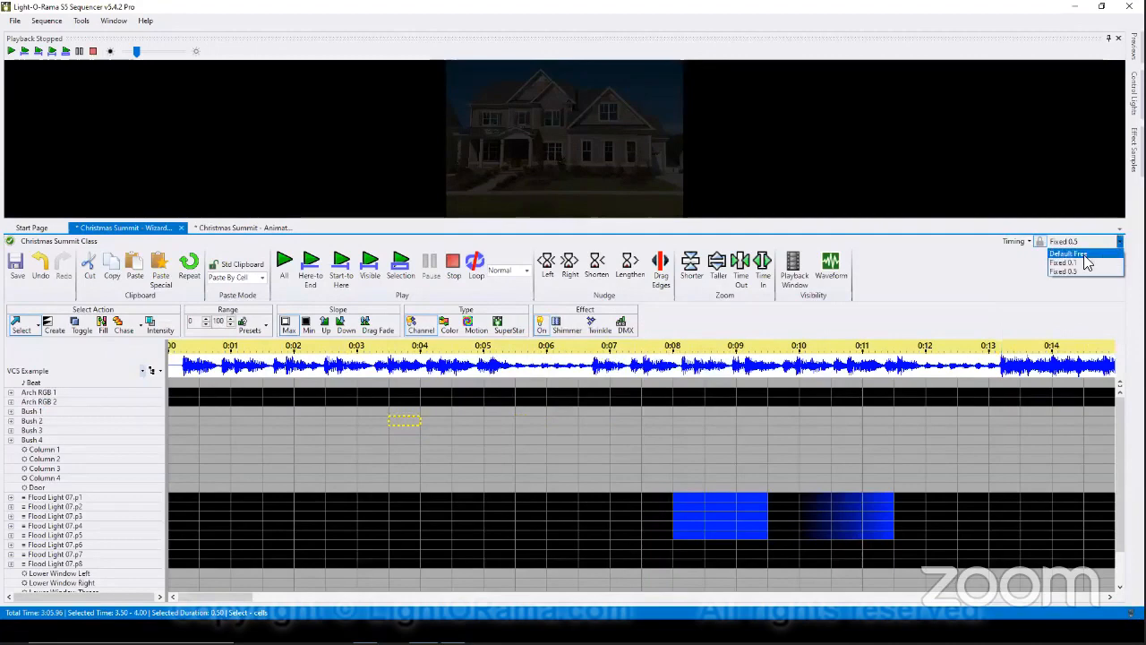
pyautogui.click(1068, 255)
# Review the Timing Mark commands offered on the Bush 2 row while the Default Free timings are locked, and dismiss them.
pyautogui.click(538, 423)
pyautogui.rightClick(538, 422)
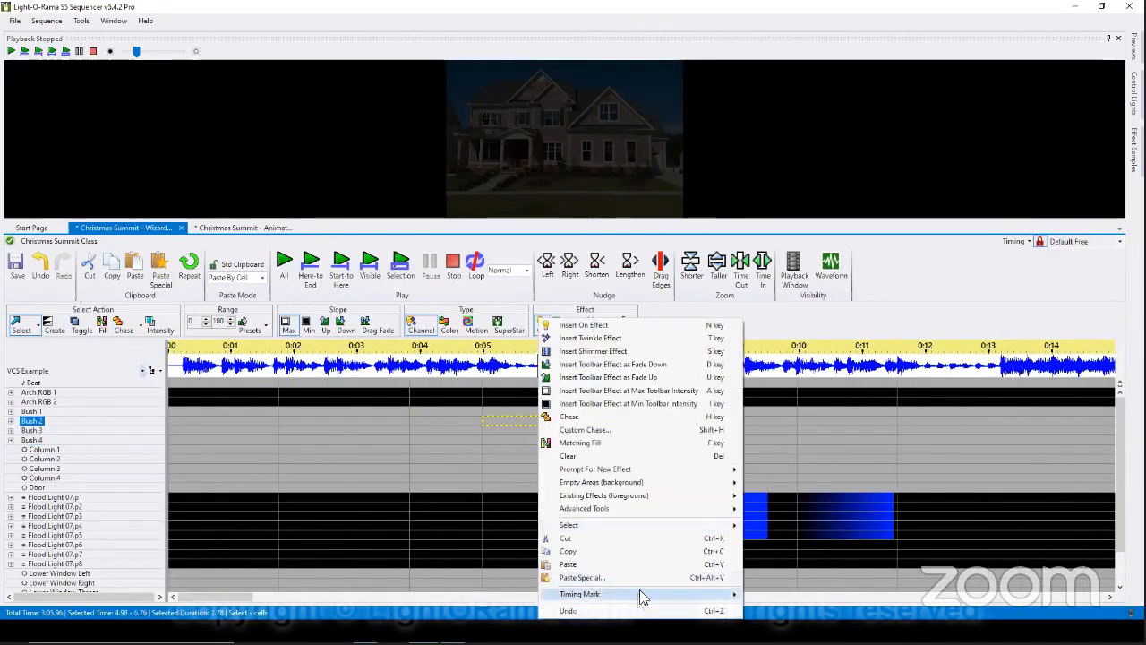
pyautogui.moveTo(641, 597)
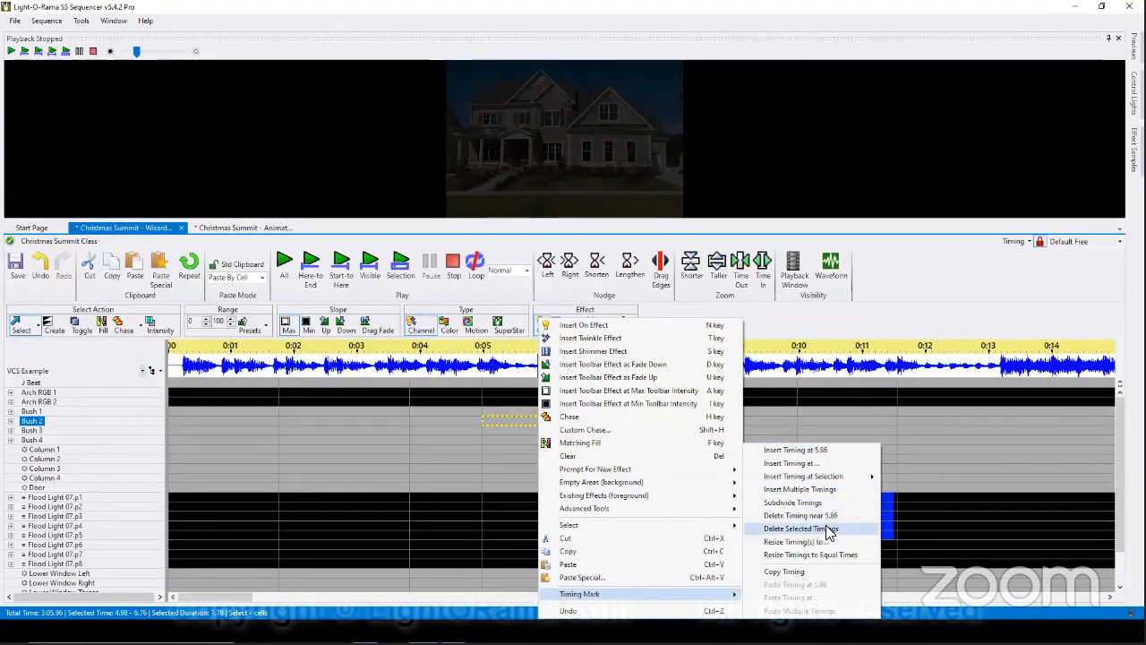
pyautogui.click(527, 422)
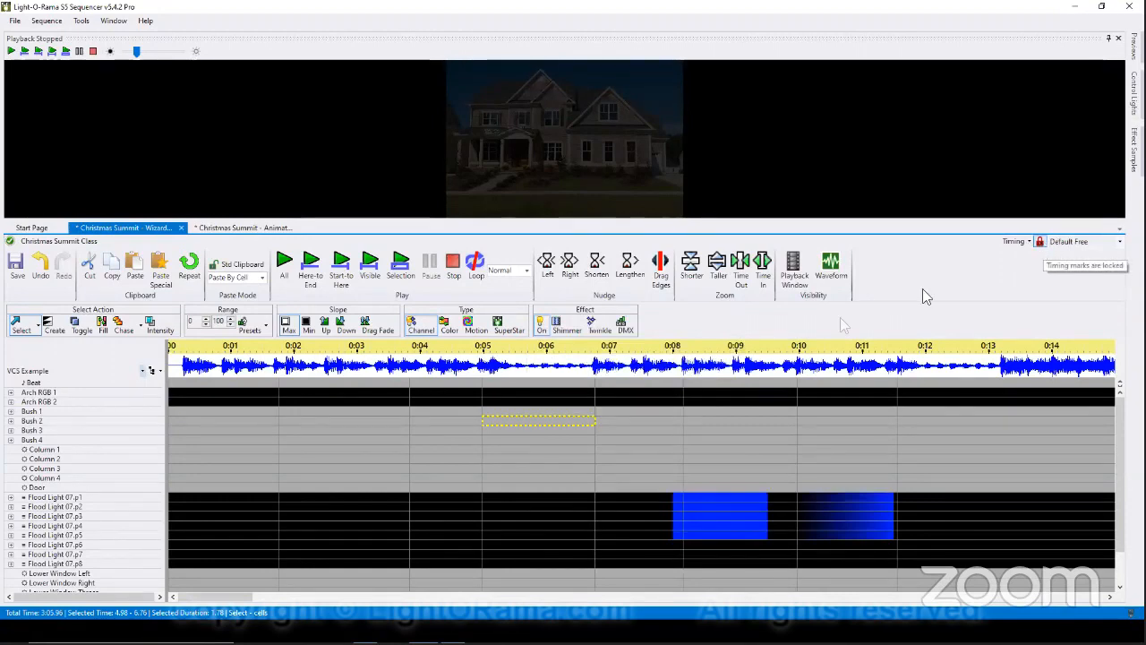
pyautogui.rightClick(553, 417)
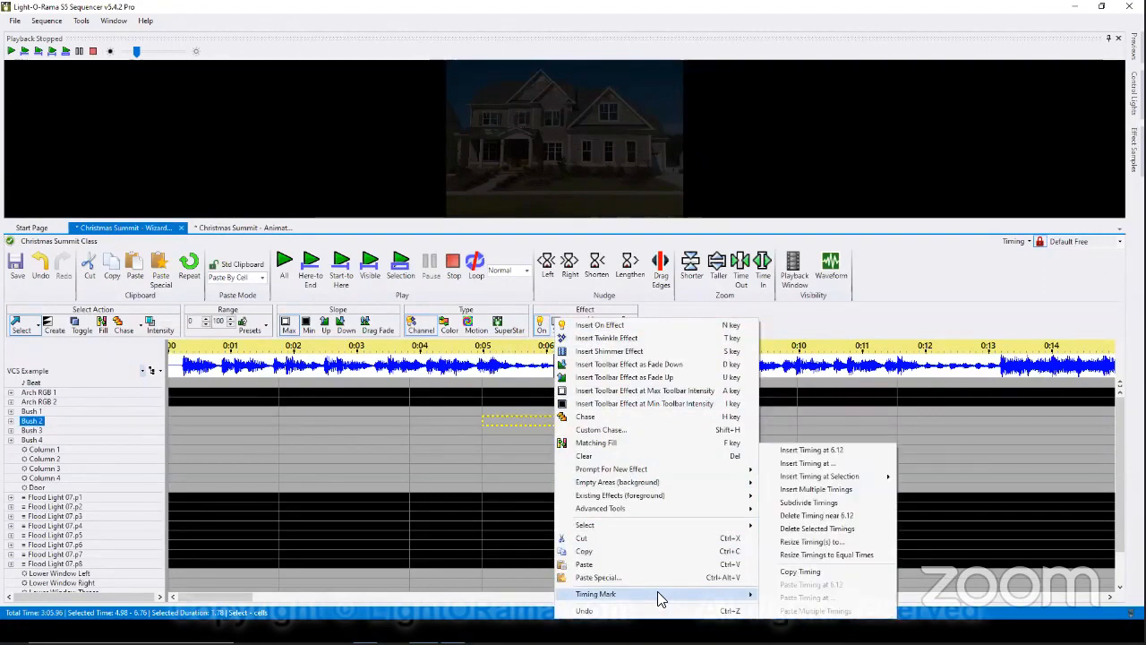
pyautogui.click(960, 416)
# Unlock the Default Free timing marks and check the timing commands offered on the Bush 4 row.
pyautogui.click(697, 444)
pyautogui.rightClick(536, 436)
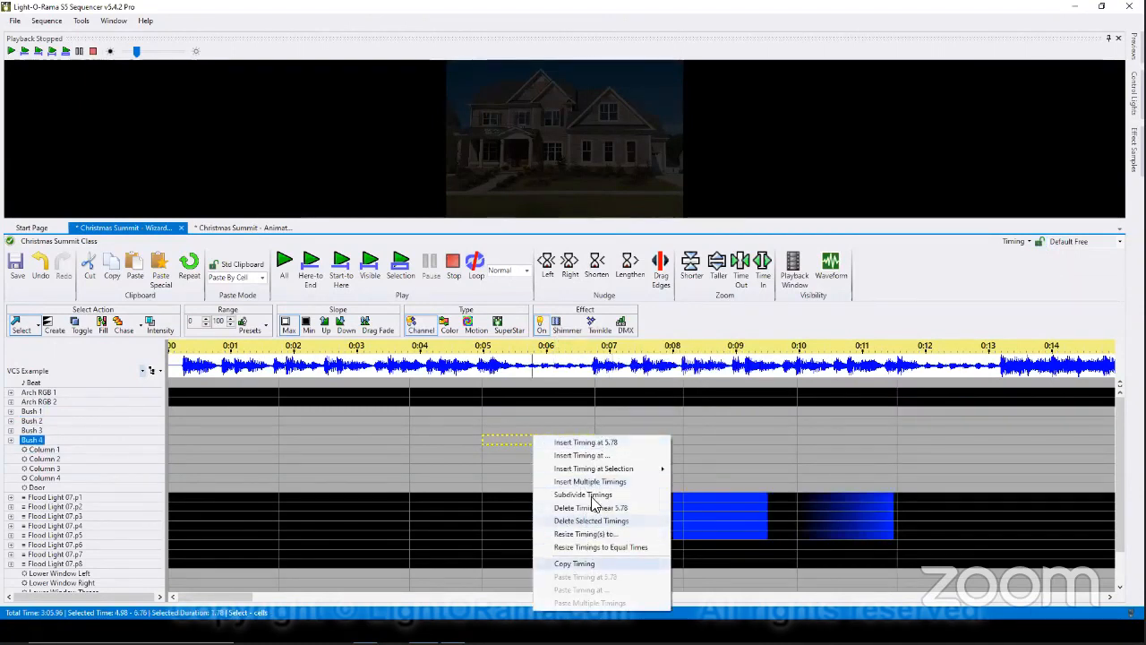
pyautogui.click(559, 415)
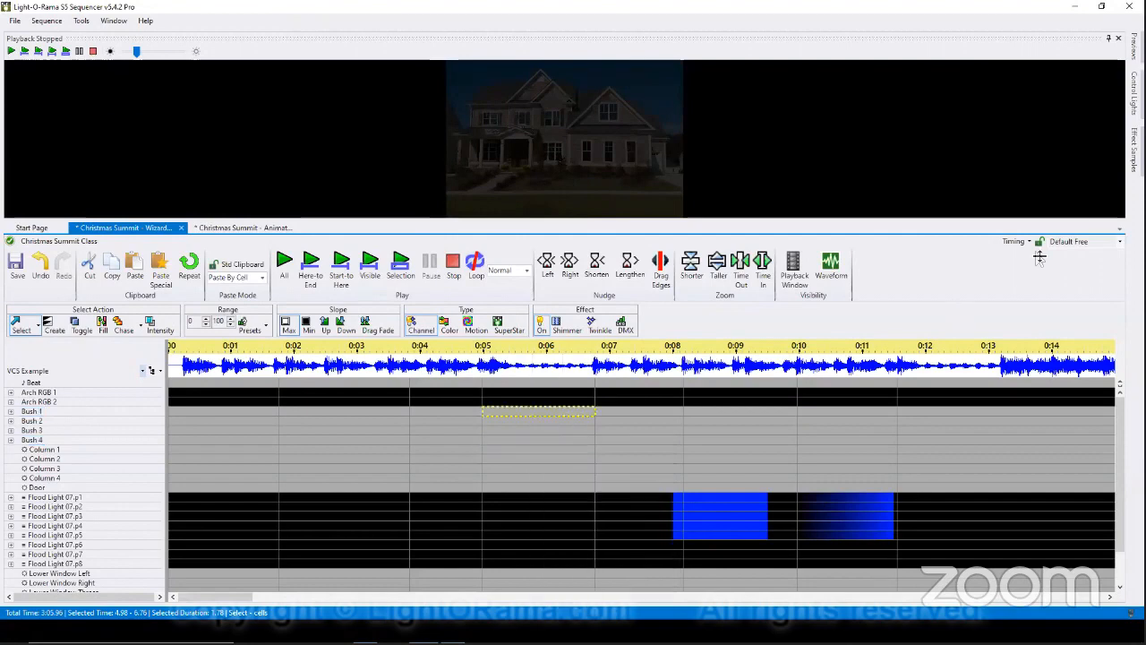
# Move the timing mark just before 0:07 to 6.90 seconds, and select the following Bush 1 through Bush 3 cells with timings relocked.
pyautogui.click(600, 399)
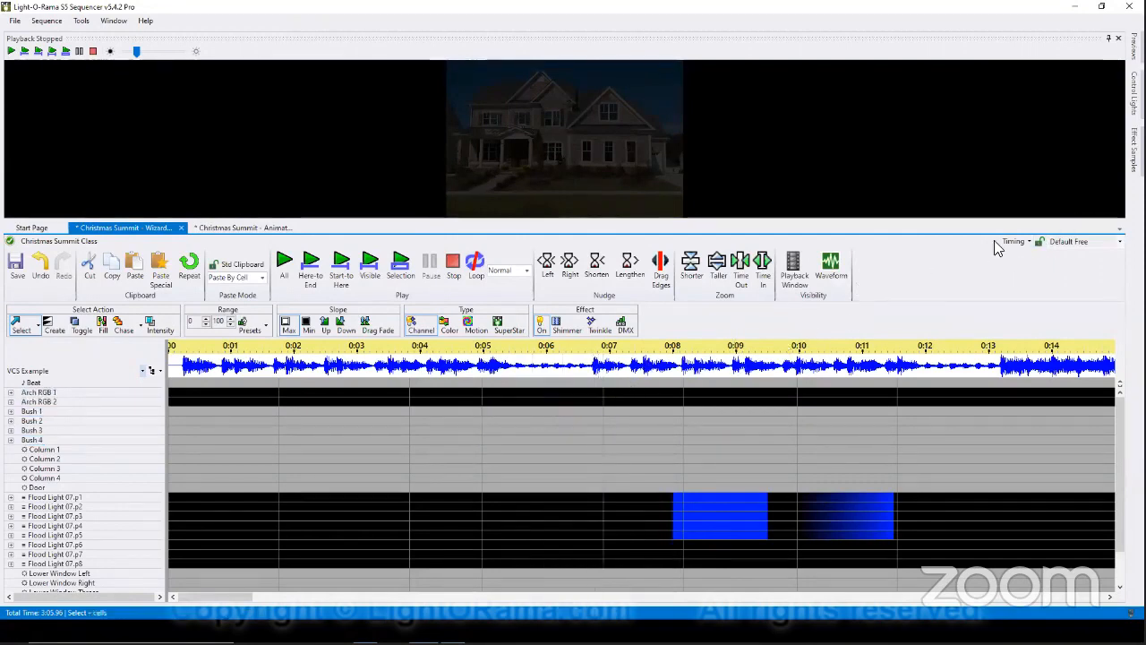
pyautogui.moveTo(602, 433); pyautogui.dragTo(652, 431)
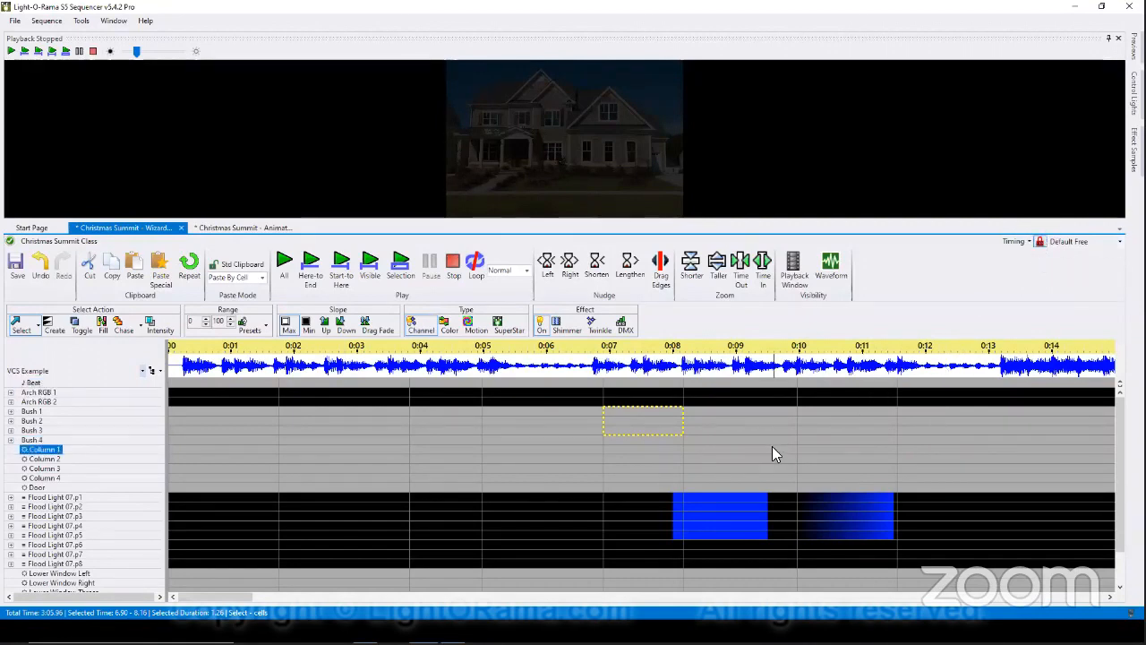
# Switch to the Google Slides presentation and advance it to the Control Lights slide.
pyautogui.hotkey('alt', 'Tab')
pyautogui.click(676, 486)
pyautogui.click(676, 486)
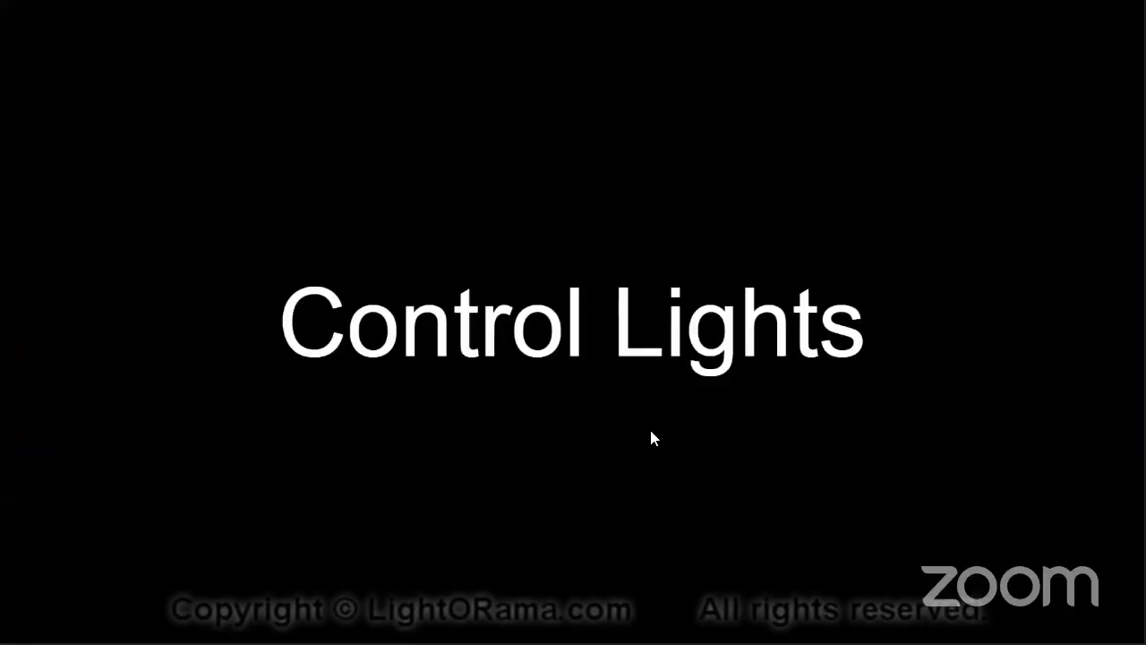
# Return to the sequencer and examine the Control Lights settings, including the network preferences option and the listed light networks.
pyautogui.hotkey('alt', 'Tab')
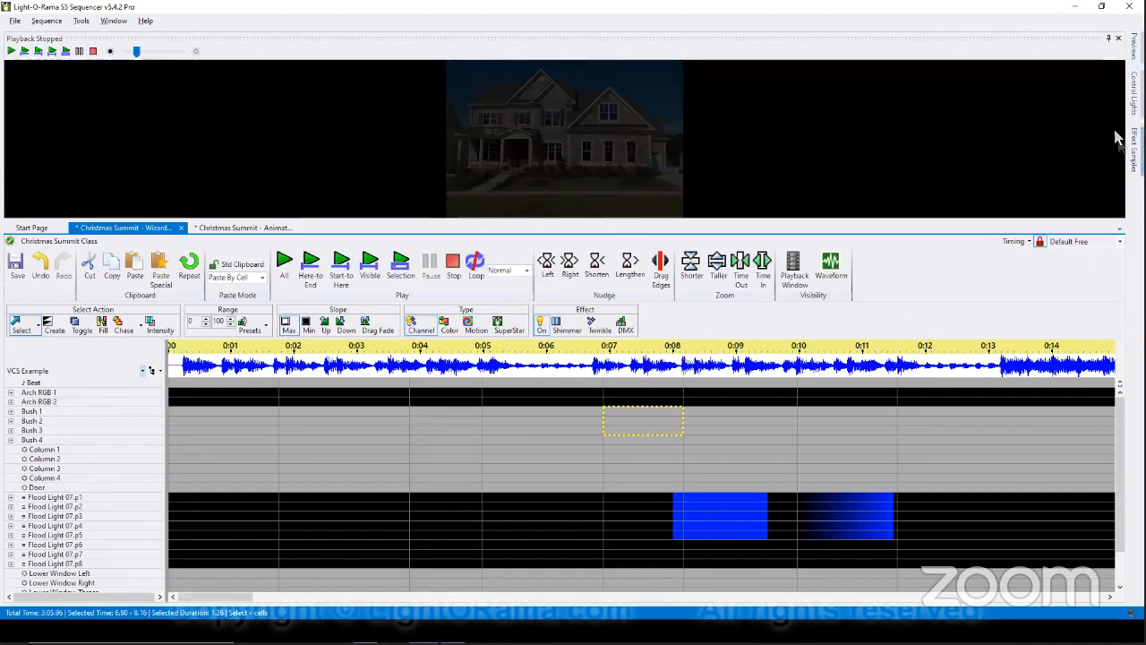
pyautogui.click(1134, 94)
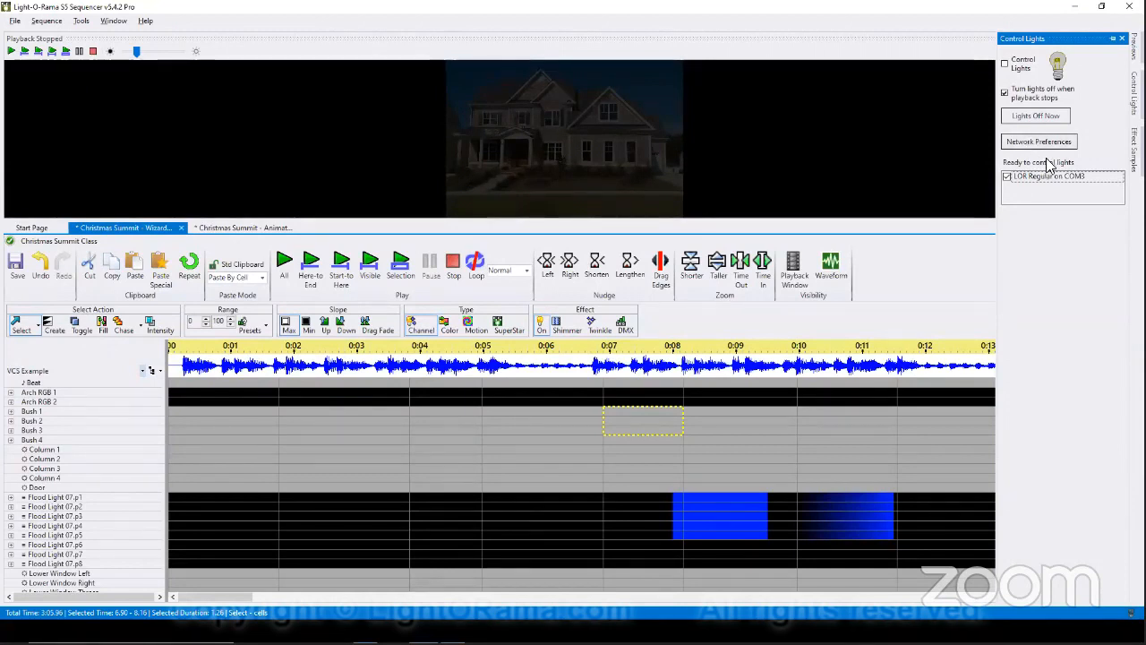
pyautogui.click(746, 462)
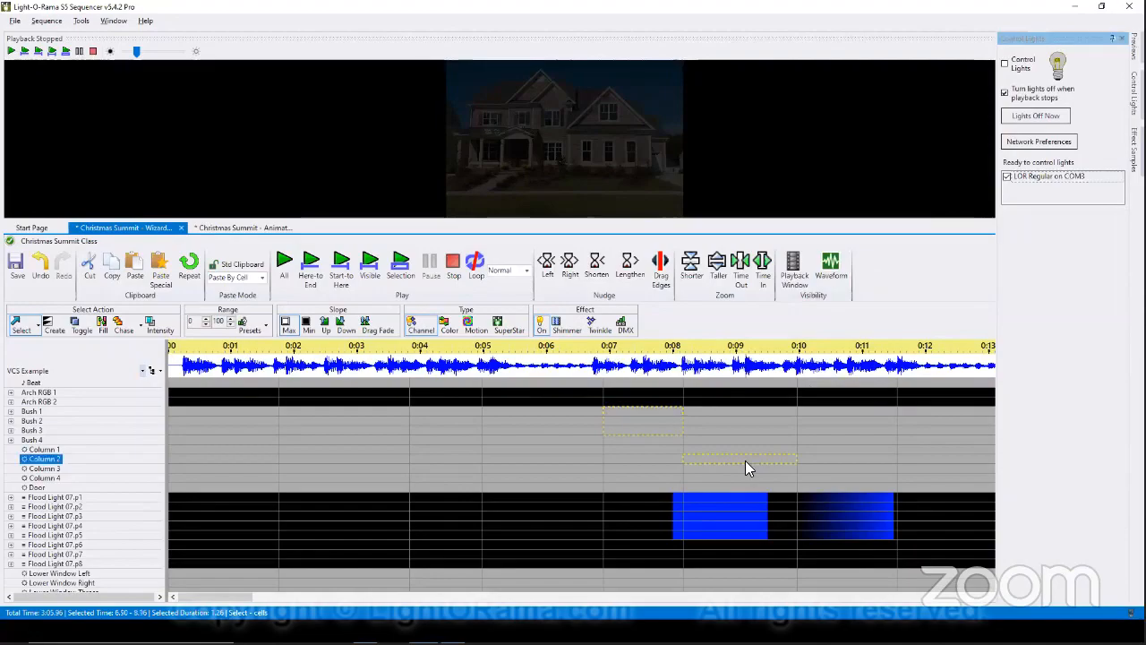